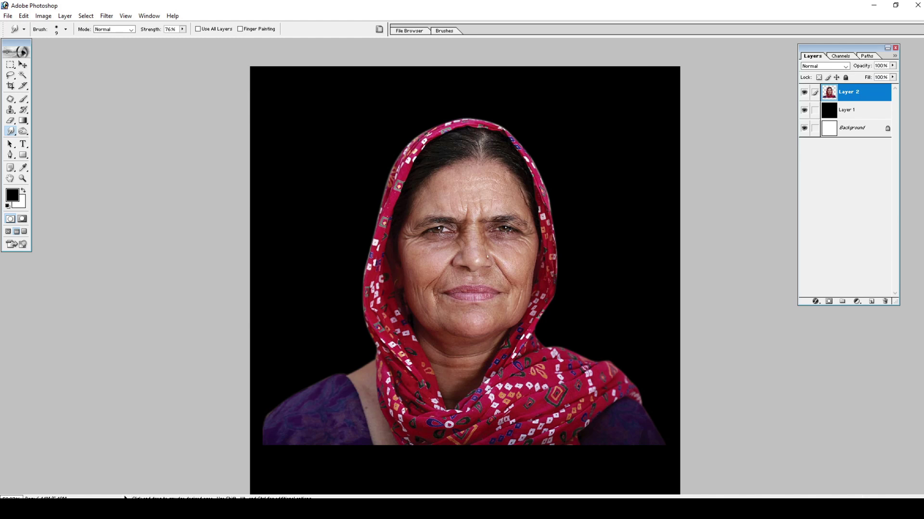
Inspect the portrait up close and check its pixel dimensions, document size and resolution
{"action": "left_click", "coordinate": [500, 280], "text": "ctrl+space"}
{"action": "left_click_drag", "start_coordinate": [560, 336], "coordinate": [420, 183]}
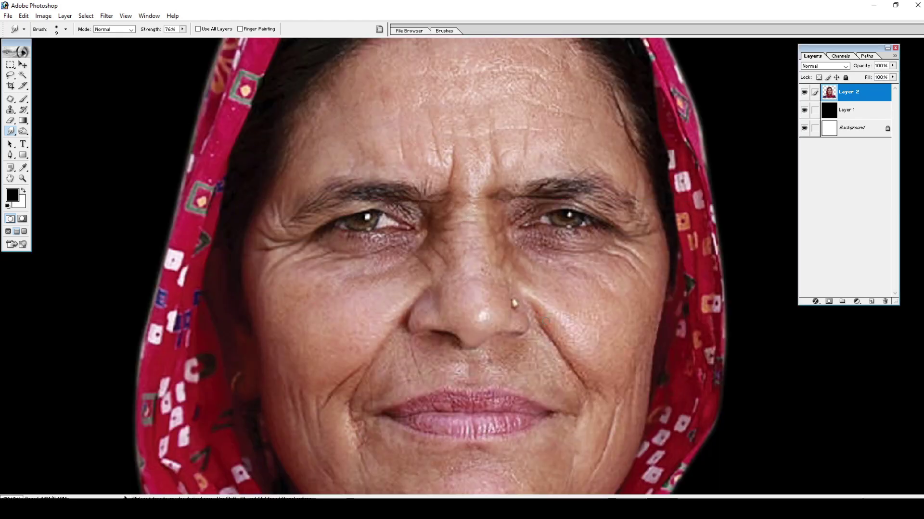
{"action": "key", "text": "ctrl+0"}
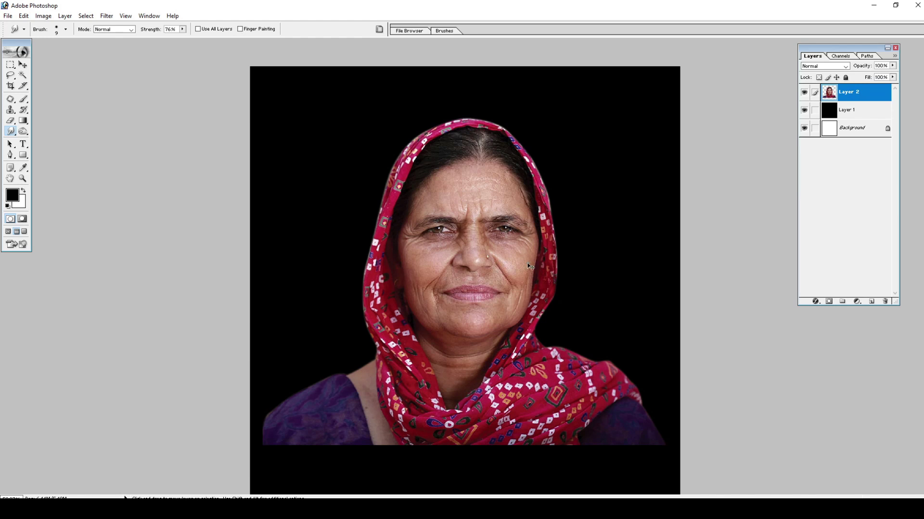
{"action": "key", "text": "ctrl+minus"}
{"action": "key", "text": "ctrl+plus"}
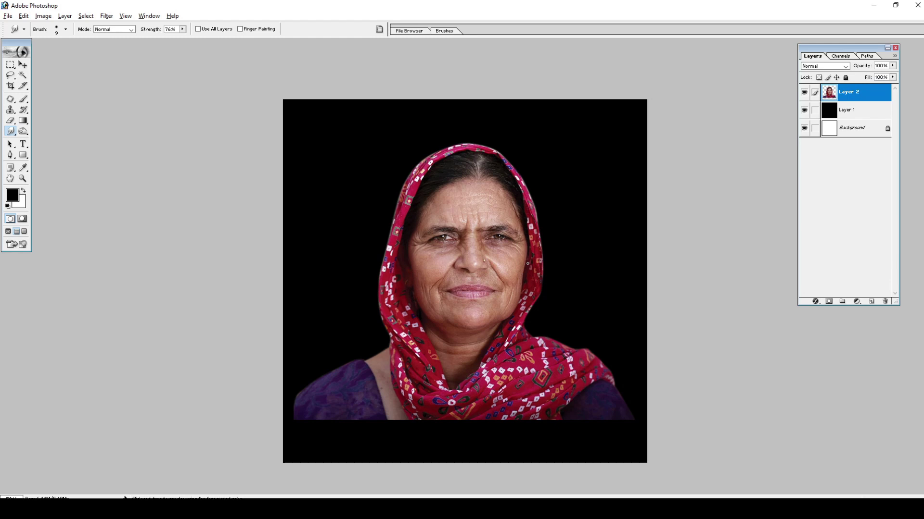
{"action": "key", "text": "ctrl+alt+i"}
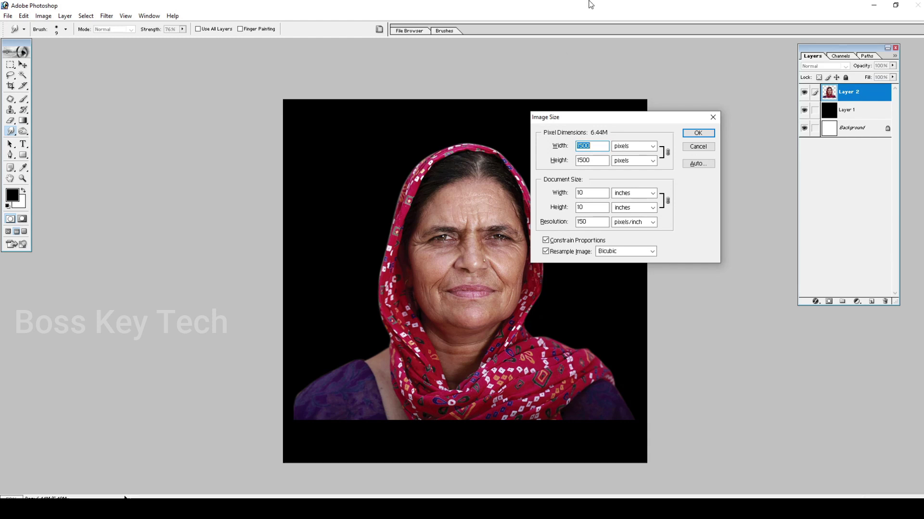
{"action": "left_click", "coordinate": [698, 133]}
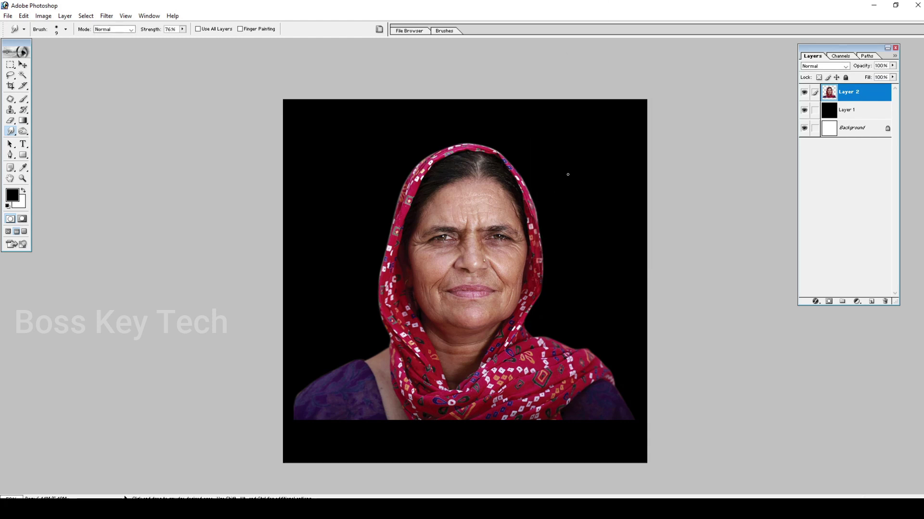
Duplicate Layer 2 with the portrait and hide the original Layer 2
{"action": "right_click", "coordinate": [873, 104]}
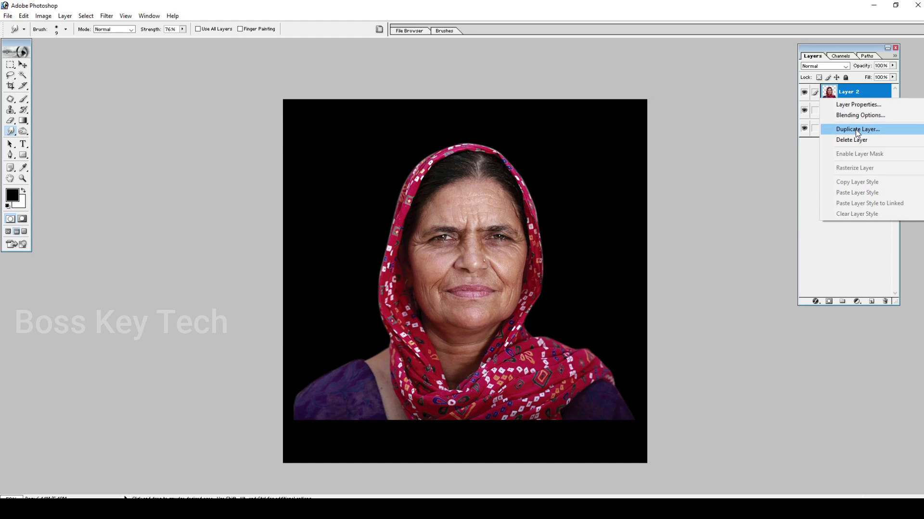
{"action": "left_click", "coordinate": [854, 131]}
{"action": "left_click", "coordinate": [545, 232]}
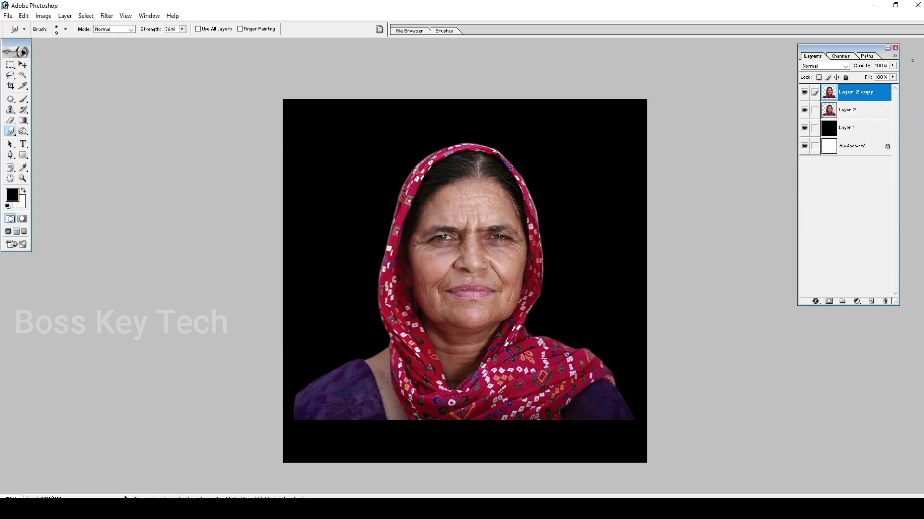
{"action": "left_click", "coordinate": [803, 110]}
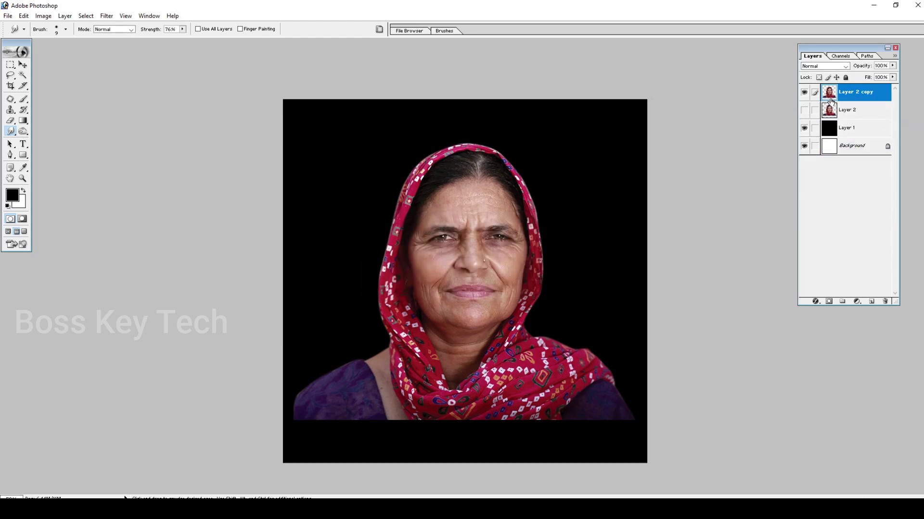
Add a Color Balance adjustment layer, shifting midtones toward yellow to about -61 and setting highlights to -3, +4, +42
{"action": "key", "text": "ctrl+0"}
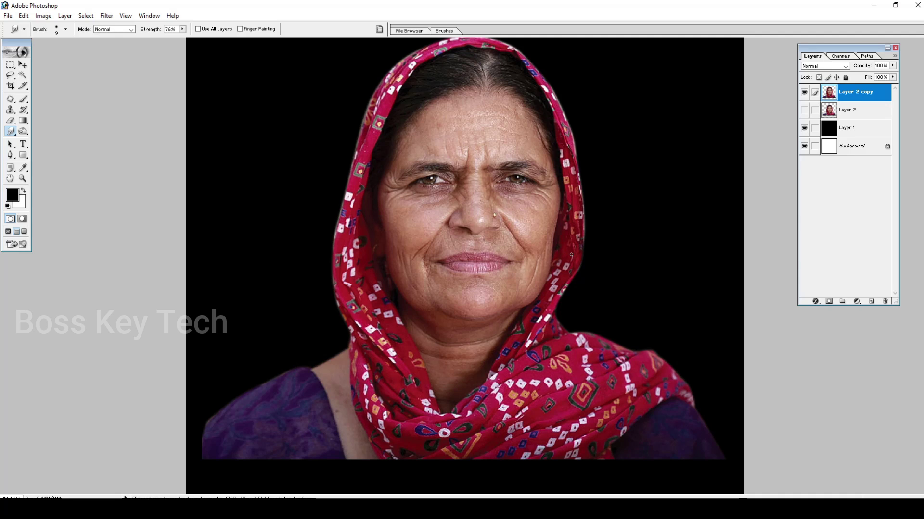
{"action": "left_click", "coordinate": [856, 302]}
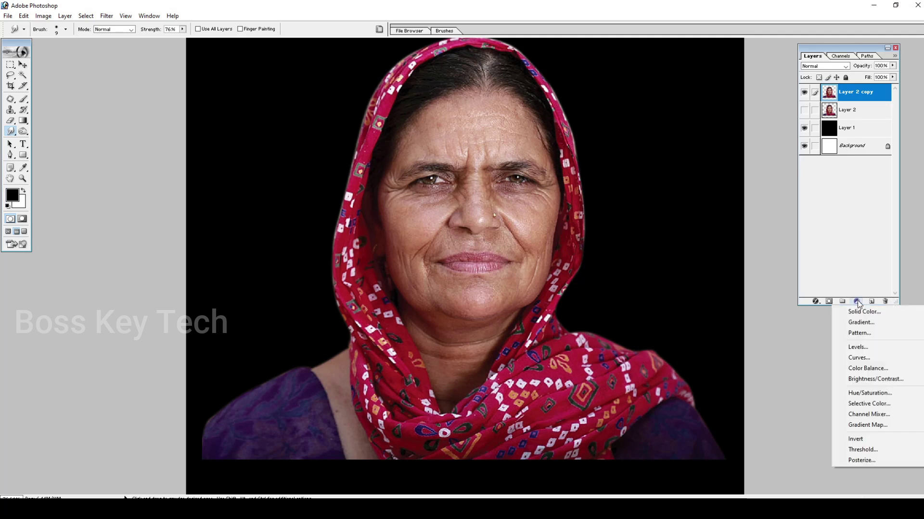
{"action": "left_click", "coordinate": [864, 368]}
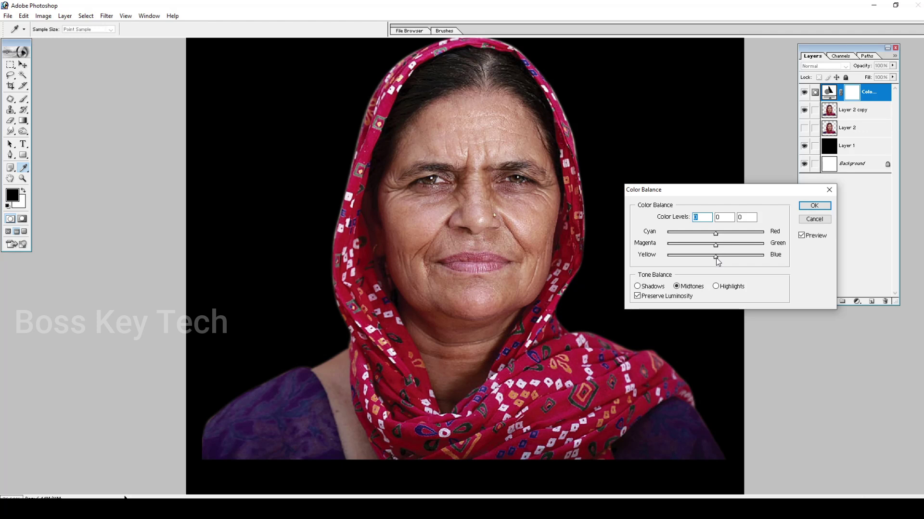
{"action": "left_click_drag", "start_coordinate": [706, 260], "coordinate": [686, 257]}
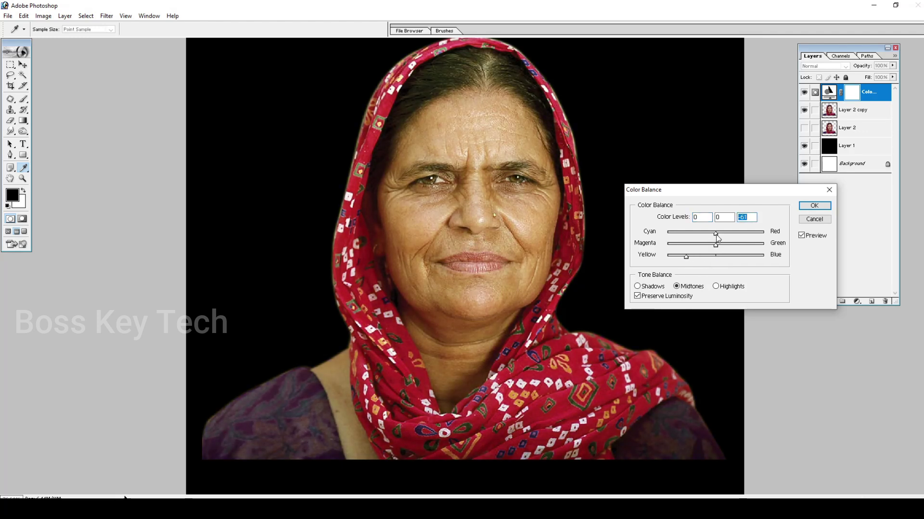
{"action": "mouse_move", "coordinate": [723, 233]}
{"action": "left_mouse_down"}
{"action": "mouse_move", "coordinate": [748, 235]}
{"action": "mouse_move", "coordinate": [730, 258]}
{"action": "mouse_move", "coordinate": [705, 235]}
{"action": "mouse_move", "coordinate": [720, 250]}
{"action": "left_mouse_up"}
{"action": "left_click", "coordinate": [725, 288]}
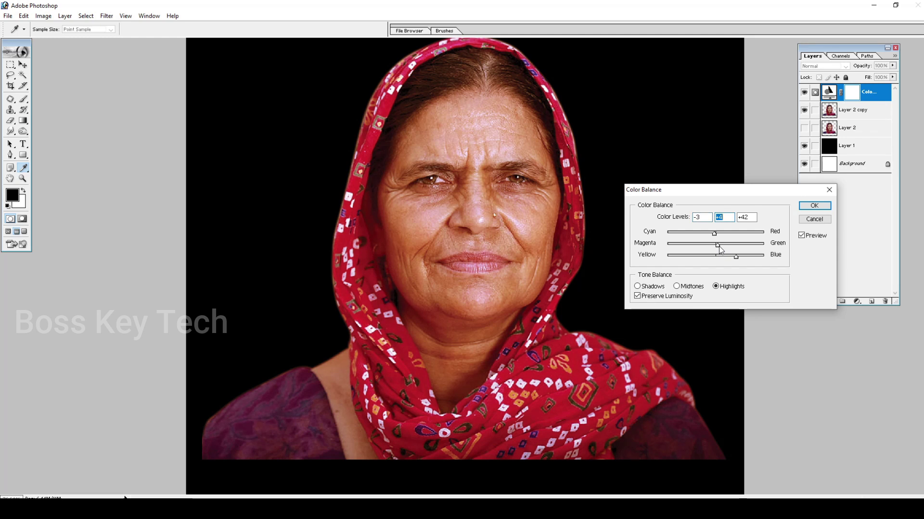
Set the Color Balance shadows to +7, 0, +15, compare with and without the preview, and apply the adjustment
{"action": "left_click", "coordinate": [652, 291]}
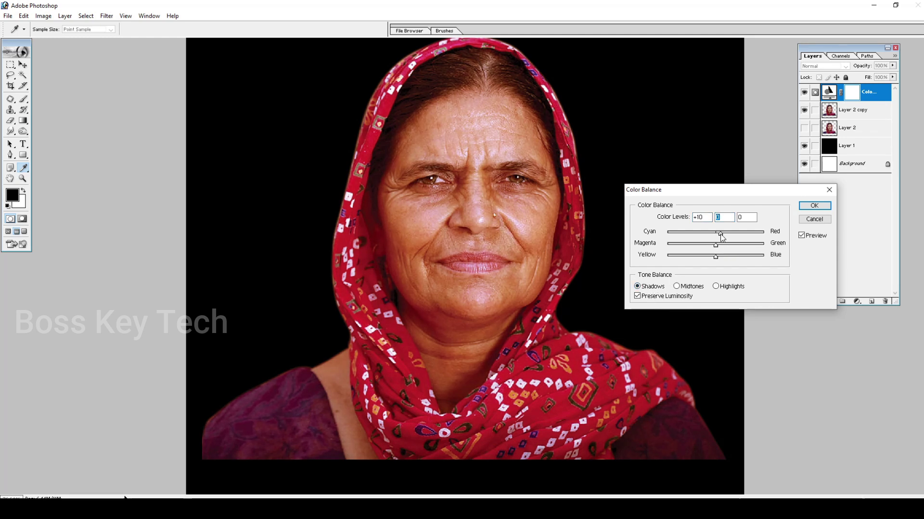
{"action": "left_click_drag", "start_coordinate": [716, 257], "coordinate": [724, 260]}
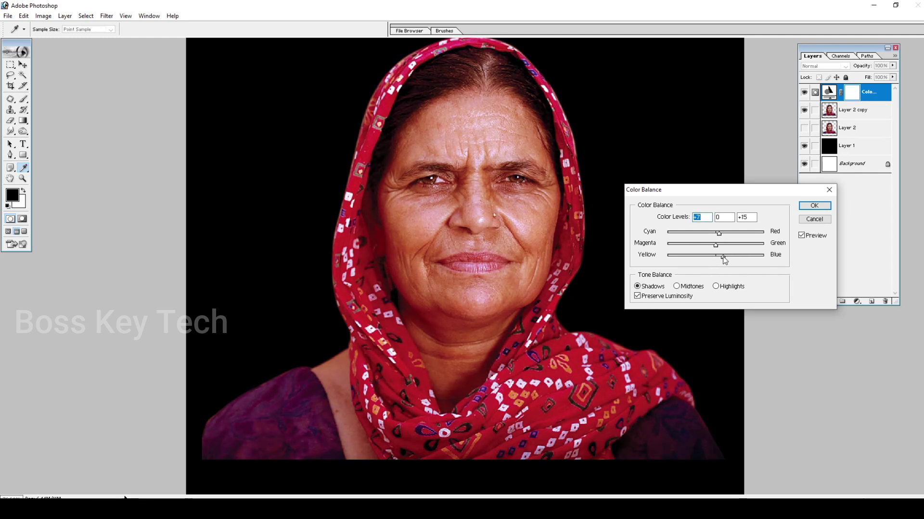
{"action": "left_click", "coordinate": [811, 239]}
{"action": "left_click", "coordinate": [810, 239]}
{"action": "left_click", "coordinate": [810, 239]}
{"action": "left_click", "coordinate": [810, 239]}
{"action": "left_click", "coordinate": [810, 239]}
{"action": "left_click", "coordinate": [811, 239]}
{"action": "left_click", "coordinate": [814, 206]}
{"action": "key", "text": "r"}
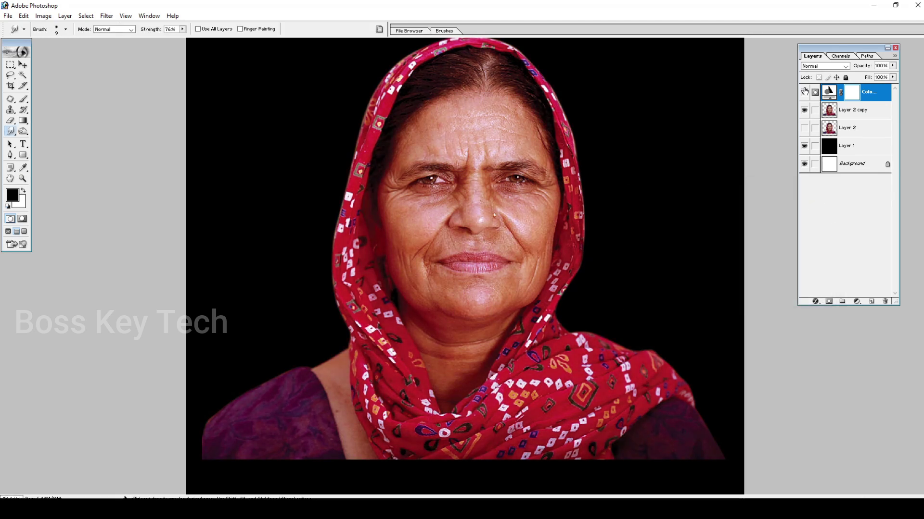
Examine the toned face, and invert the Color Balance layer's mask to black
{"action": "key", "text": "ctrl+space"}
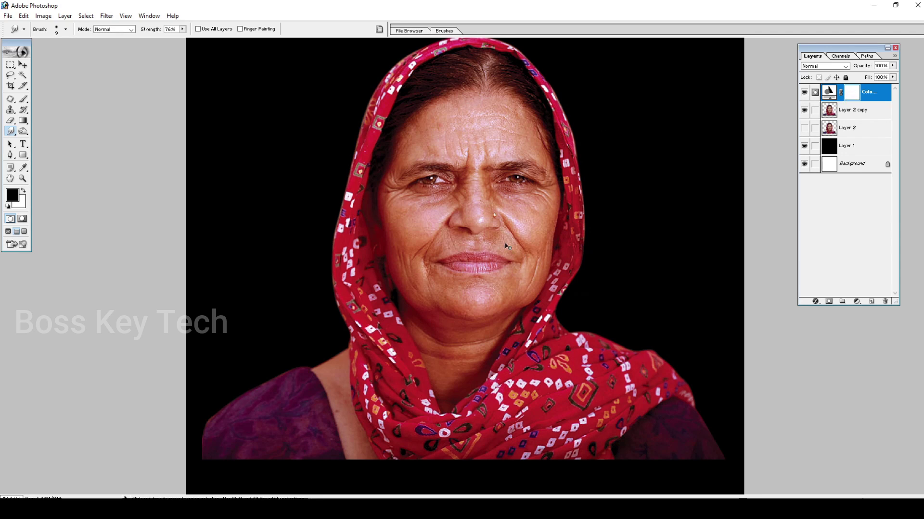
{"action": "left_click_drag", "start_coordinate": [360, 73], "coordinate": [550, 339]}
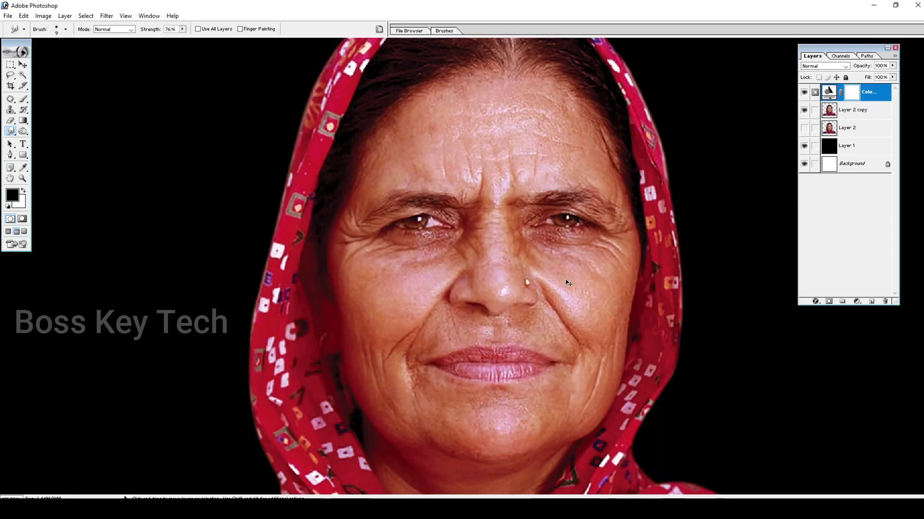
{"action": "key", "text": "ctrl+minus"}
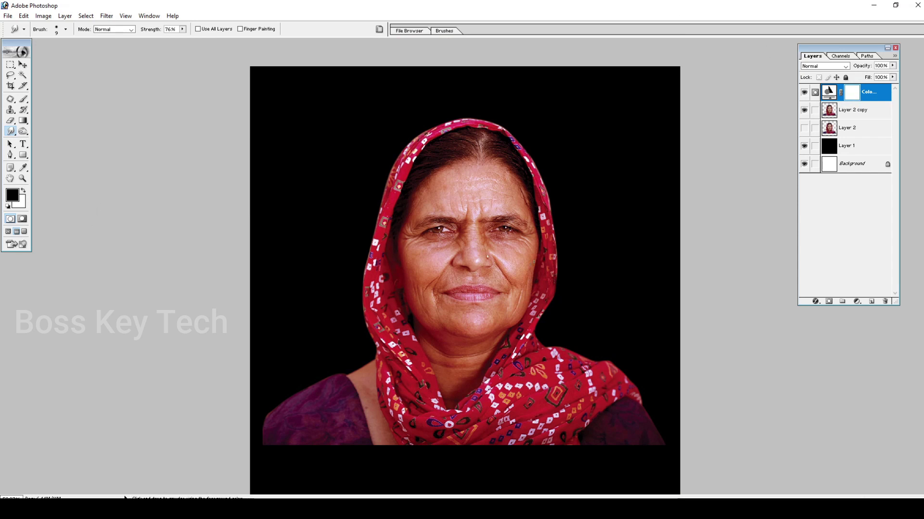
{"action": "key", "text": "ctrl+i"}
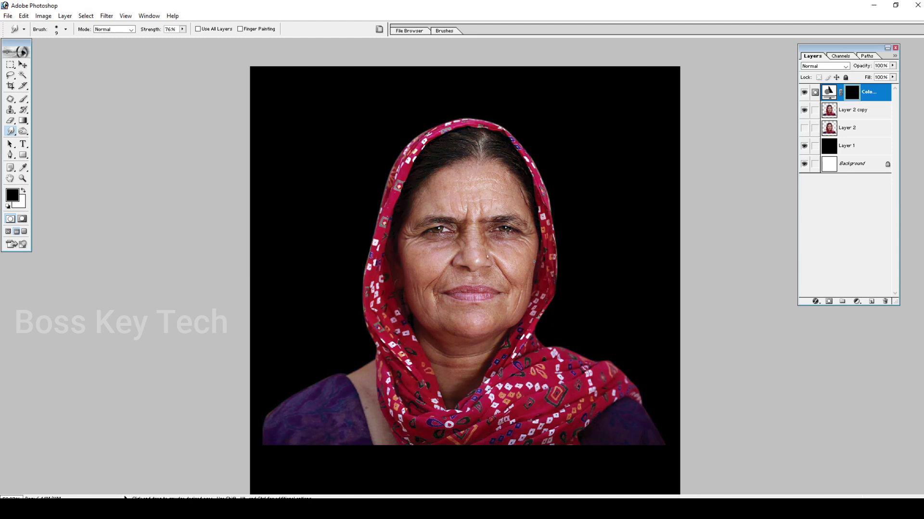
Choose the Brush tool with the soft round 20 px tip for painting on the mask
{"action": "left_click", "coordinate": [430, 271], "text": "ctrl"}
{"action": "left_click", "coordinate": [490, 294], "text": "ctrl"}
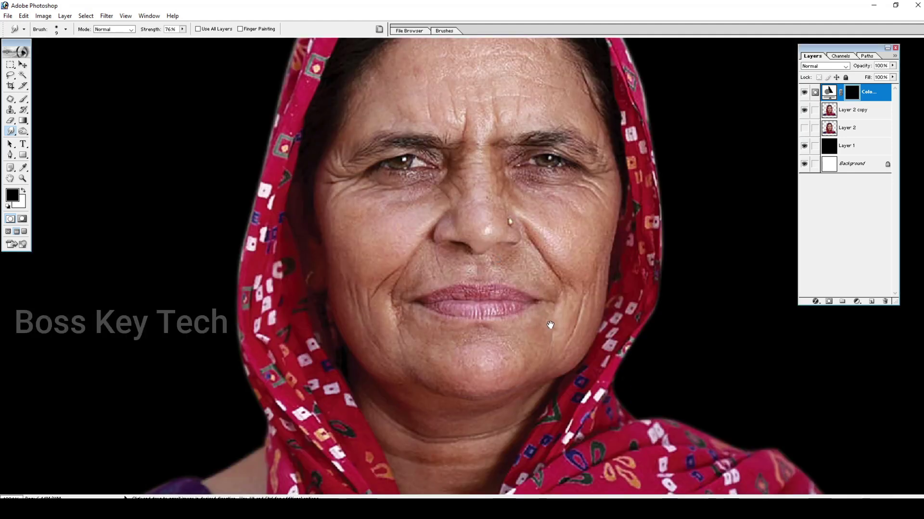
{"action": "left_click_drag", "start_coordinate": [504, 215], "coordinate": [504, 296]}
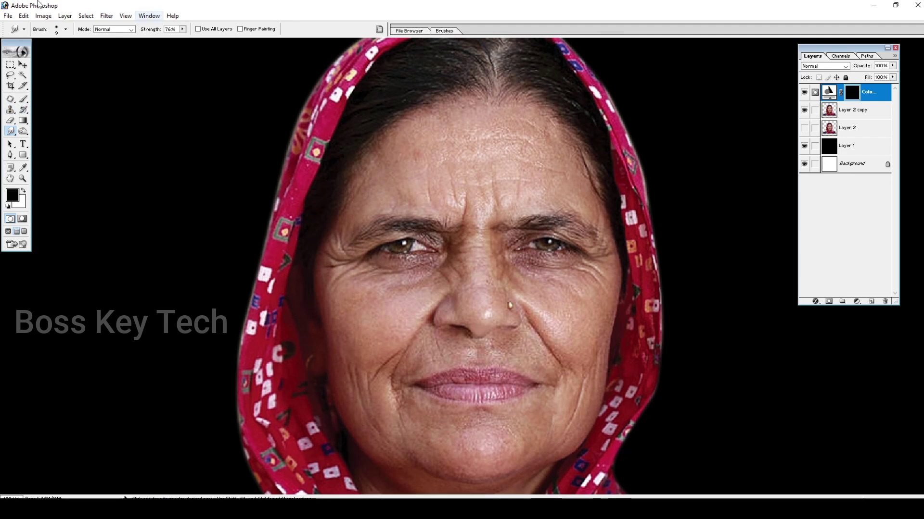
{"action": "left_click", "coordinate": [442, 32]}
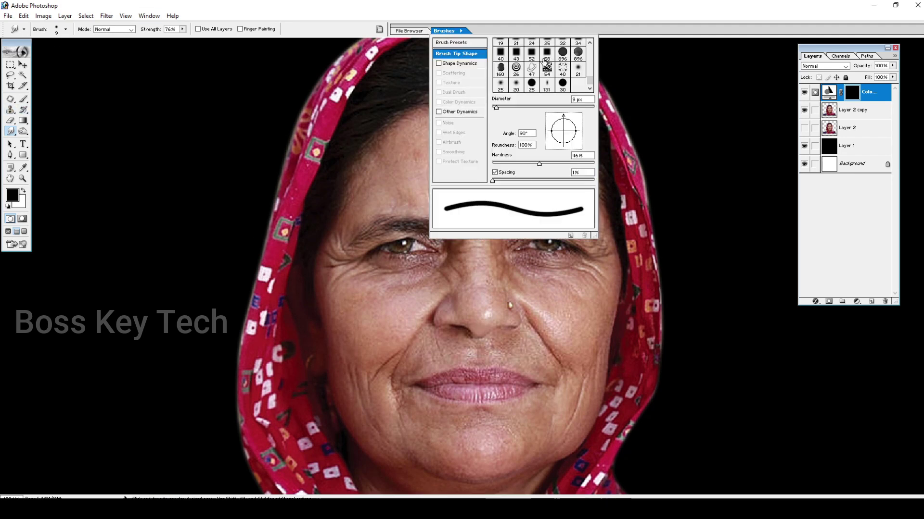
{"action": "left_click", "coordinate": [23, 99]}
{"action": "left_click", "coordinate": [443, 32]}
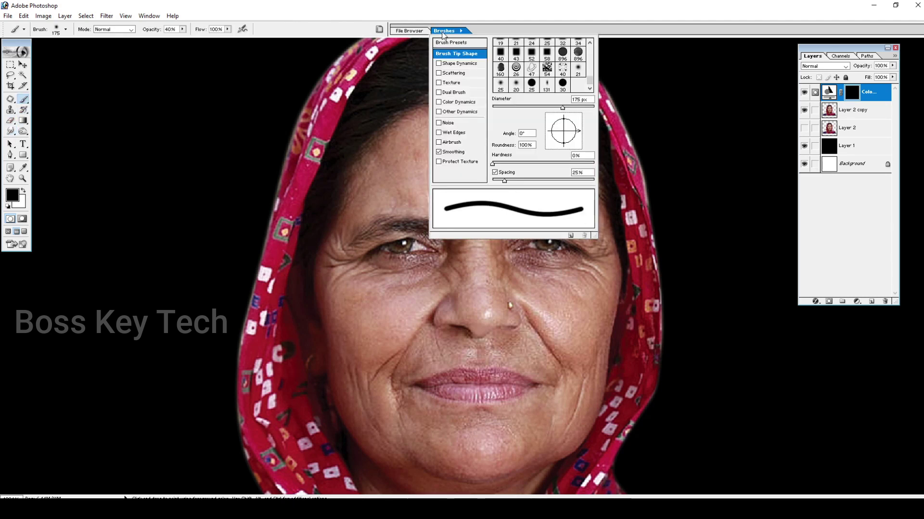
{"action": "left_click", "coordinate": [515, 84]}
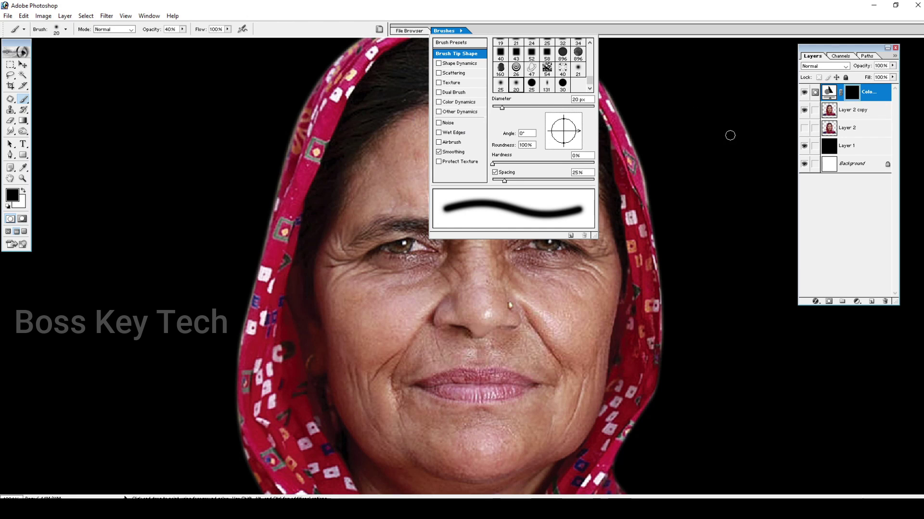
{"action": "left_click", "coordinate": [730, 135]}
Enlarge the brush to 80 px, make white the foreground colour and paint the mask over the left cheek at 40% opacity
{"action": "left_click", "coordinate": [436, 297], "text": "ctrl"}
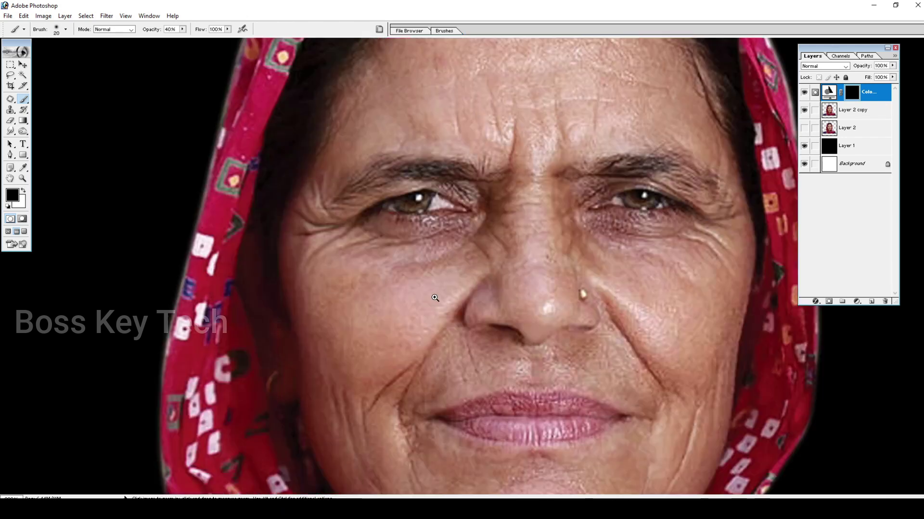
{"action": "left_click", "coordinate": [475, 284], "text": "ctrl"}
{"action": "left_click_drag", "start_coordinate": [505, 280], "coordinate": [449, 253]}
{"action": "key", "text": "bracketright"}
{"action": "key", "text": "bracketright"}
{"action": "key", "text": "bracketright"}
{"action": "key", "text": "bracketright"}
{"action": "key", "text": "bracketright"}
{"action": "key", "text": "bracketright"}
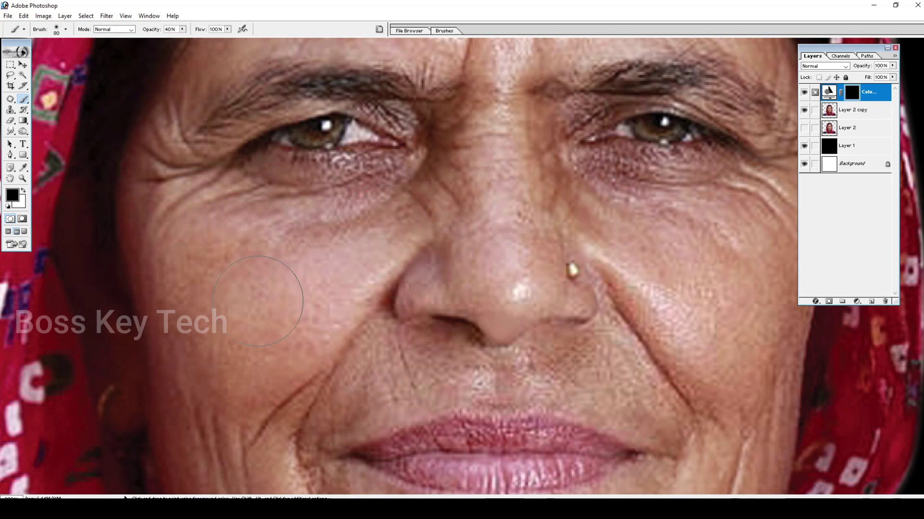
{"action": "left_click", "coordinate": [23, 191]}
{"action": "left_click_drag", "start_coordinate": [271, 334], "coordinate": [298, 308]}
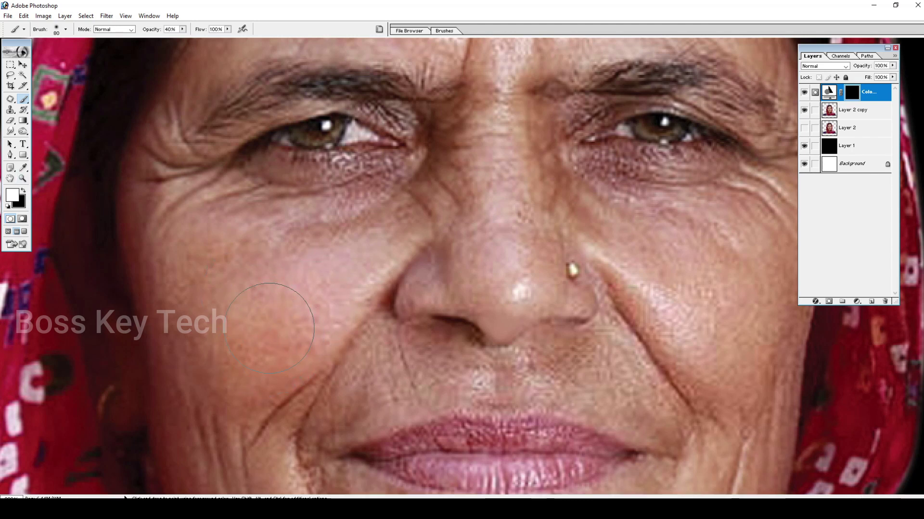
Raise the brush opacity to 100% and paint the mask in white over the cheeks and nose
{"action": "left_click", "coordinate": [183, 29]}
{"action": "left_click_drag", "start_coordinate": [183, 38], "coordinate": [212, 38]}
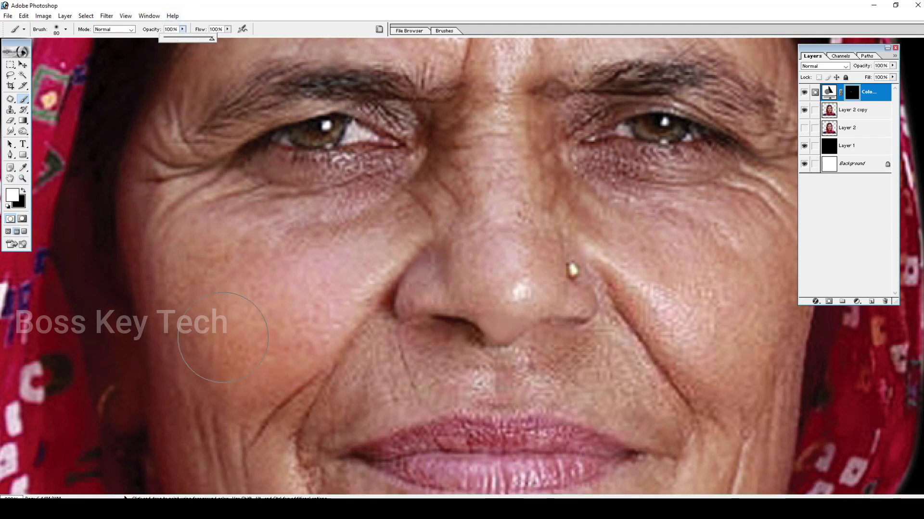
{"action": "mouse_move", "coordinate": [263, 332]}
{"action": "left_mouse_down"}
{"action": "mouse_move", "coordinate": [281, 329]}
{"action": "mouse_move", "coordinate": [345, 259]}
{"action": "mouse_move", "coordinate": [289, 257]}
{"action": "mouse_move", "coordinate": [202, 336]}
{"action": "mouse_move", "coordinate": [224, 395]}
{"action": "mouse_move", "coordinate": [307, 339]}
{"action": "mouse_move", "coordinate": [500, 332]}
{"action": "mouse_move", "coordinate": [510, 207]}
{"action": "mouse_move", "coordinate": [449, 247]}
{"action": "left_mouse_up"}
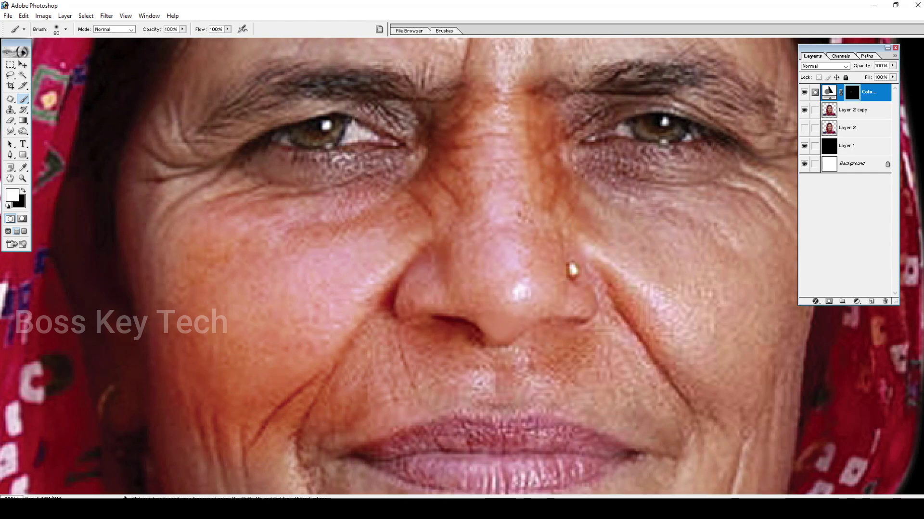
{"action": "left_click_drag", "start_coordinate": [630, 329], "coordinate": [486, 301]}
Reduce the brush to 50 px and paint the mask around the mouth, the right lower cheek and the chin
{"action": "key", "text": "bracketleft"}
{"action": "key", "text": "bracketleft"}
{"action": "key", "text": "bracketleft"}
{"action": "mouse_move", "coordinate": [459, 366]}
{"action": "left_mouse_down"}
{"action": "mouse_move", "coordinate": [509, 308]}
{"action": "mouse_move", "coordinate": [524, 322]}
{"action": "mouse_move", "coordinate": [587, 294]}
{"action": "mouse_move", "coordinate": [505, 171]}
{"action": "mouse_move", "coordinate": [599, 217]}
{"action": "mouse_move", "coordinate": [595, 352]}
{"action": "left_mouse_up"}
{"action": "left_click_drag", "start_coordinate": [561, 406], "coordinate": [589, 197]}
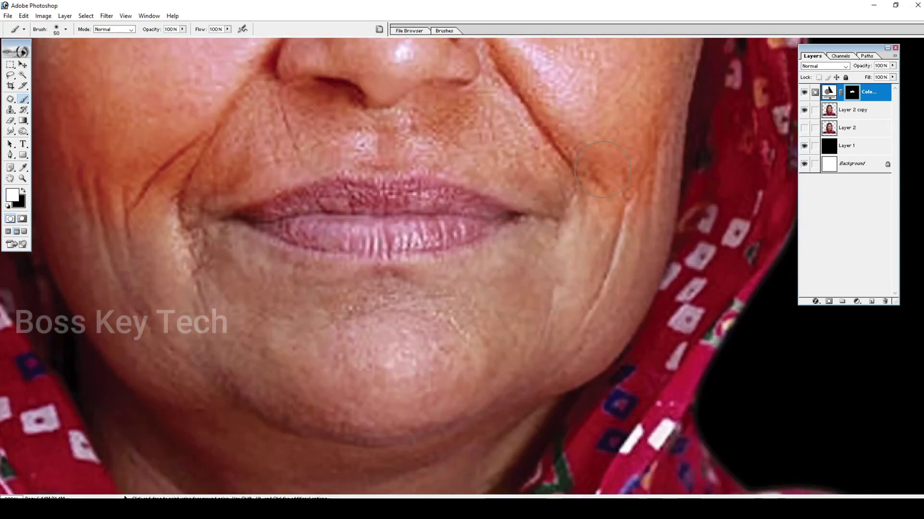
{"action": "mouse_move", "coordinate": [510, 335]}
{"action": "left_mouse_down"}
{"action": "mouse_move", "coordinate": [347, 390]}
{"action": "mouse_move", "coordinate": [501, 262]}
{"action": "mouse_move", "coordinate": [322, 287]}
{"action": "left_mouse_up"}
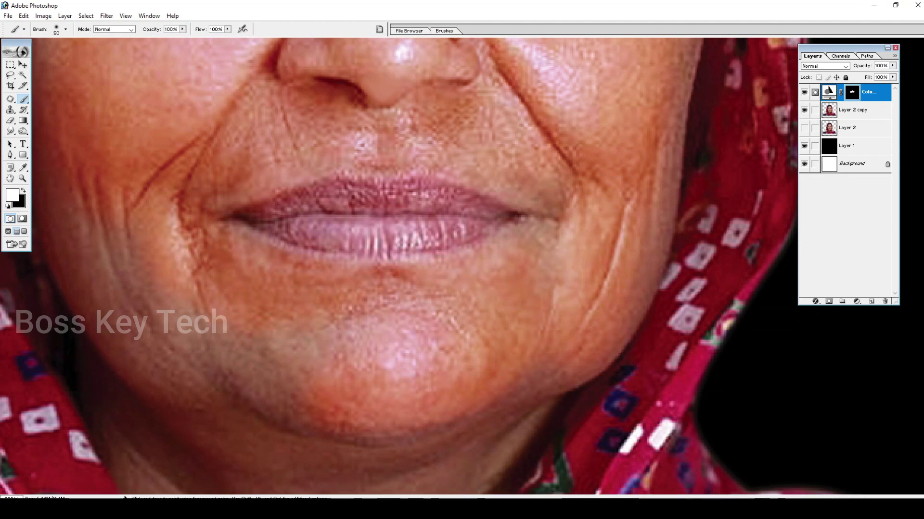
Paint the mask over the rest of the chin and left jaw, enlarging the brush to 70 px
{"action": "mouse_move", "coordinate": [476, 408]}
{"action": "left_mouse_down"}
{"action": "mouse_move", "coordinate": [216, 356]}
{"action": "mouse_move", "coordinate": [389, 364]}
{"action": "mouse_move", "coordinate": [351, 369]}
{"action": "left_mouse_up"}
{"action": "key", "text": "bracketright"}
{"action": "key", "text": "bracketright"}
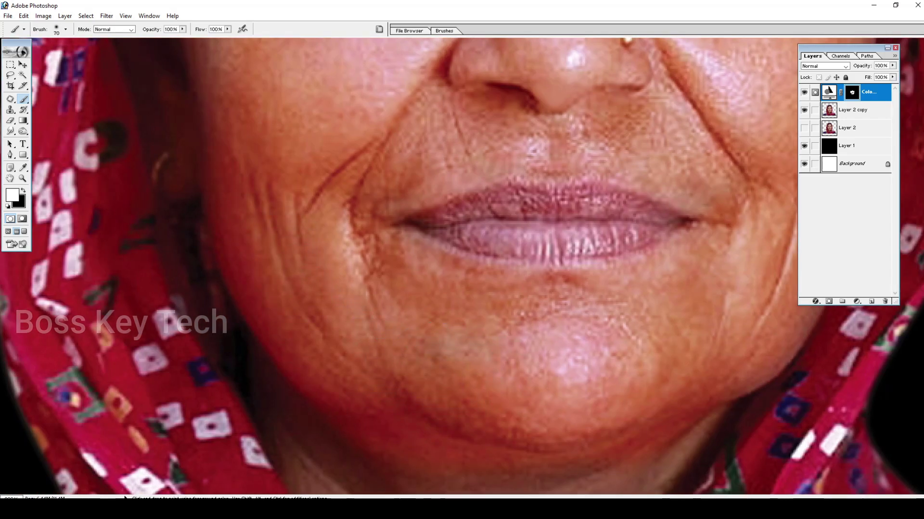
Paint the mask over the left temple and the skin above the outer left eyebrow, reducing the brush to 40 px
{"action": "scroll", "coordinate": [307, 289], "scroll_direction": "up", "scroll_amount": 5}
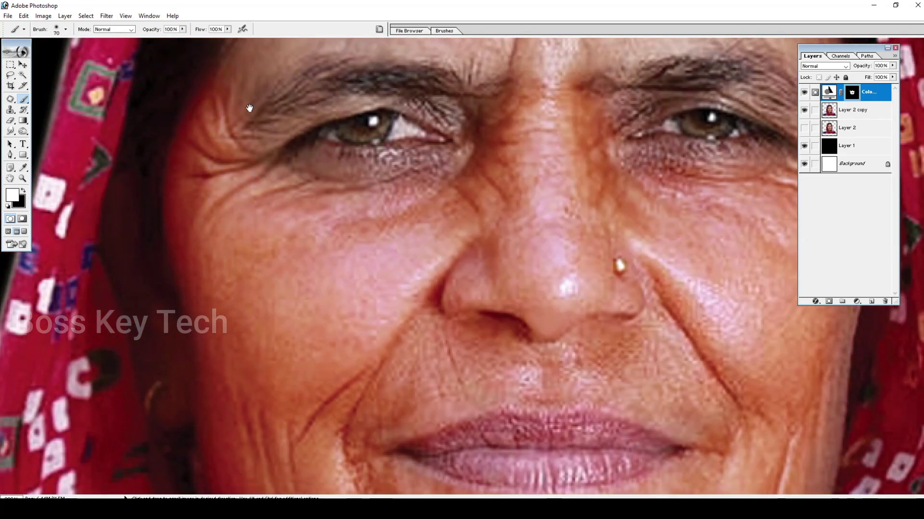
{"action": "left_click_drag", "start_coordinate": [249, 107], "coordinate": [184, 325]}
{"action": "key", "text": "bracketleft"}
{"action": "key", "text": "bracketleft"}
{"action": "key", "text": "bracketleft"}
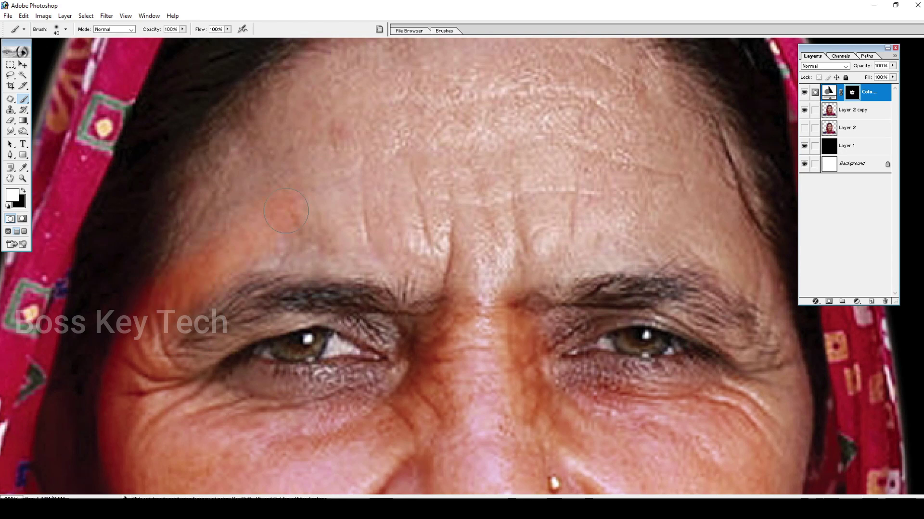
Enlarge the brush and paint the mask across the forehead, using a smaller brush for the area above the right eyebrow
{"action": "key", "text": "bracketright"}
{"action": "key", "text": "bracketright"}
{"action": "key", "text": "bracketright"}
{"action": "key", "text": "bracketright"}
{"action": "left_click_drag", "start_coordinate": [417, 183], "coordinate": [353, 246]}
{"action": "mouse_move", "coordinate": [313, 170]}
{"action": "left_mouse_down"}
{"action": "mouse_move", "coordinate": [410, 141]}
{"action": "mouse_move", "coordinate": [528, 136]}
{"action": "left_mouse_up"}
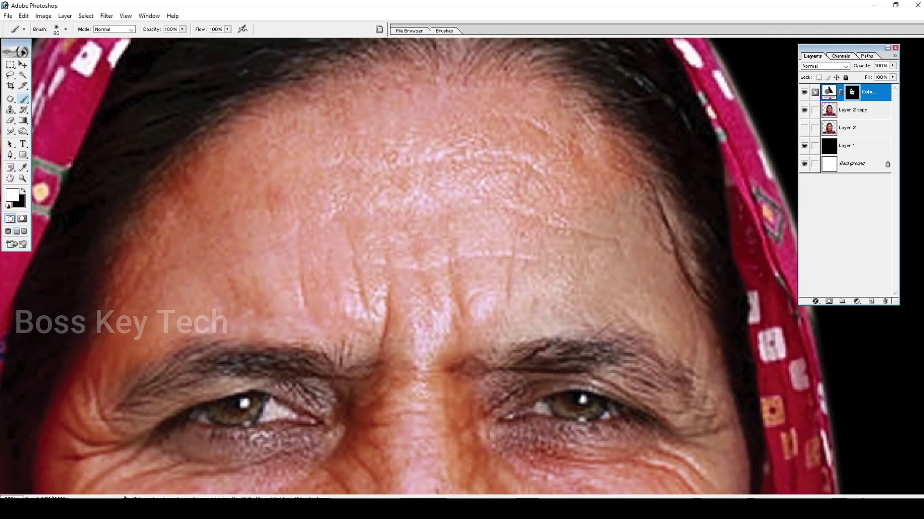
{"action": "key", "text": "bracketleft"}
{"action": "key", "text": "bracketleft"}
{"action": "left_click_drag", "start_coordinate": [626, 297], "coordinate": [500, 147]}
Paint the mask over the right upper eyelid with a 9 px brush and around the right eye with a 30 px brush
{"action": "key", "text": "bracketleft"}
{"action": "key", "text": "bracketleft"}
{"action": "key", "text": "bracketleft"}
{"action": "key", "text": "bracketleft"}
{"action": "key", "text": "bracketleft"}
{"action": "left_click_drag", "start_coordinate": [376, 223], "coordinate": [457, 220]}
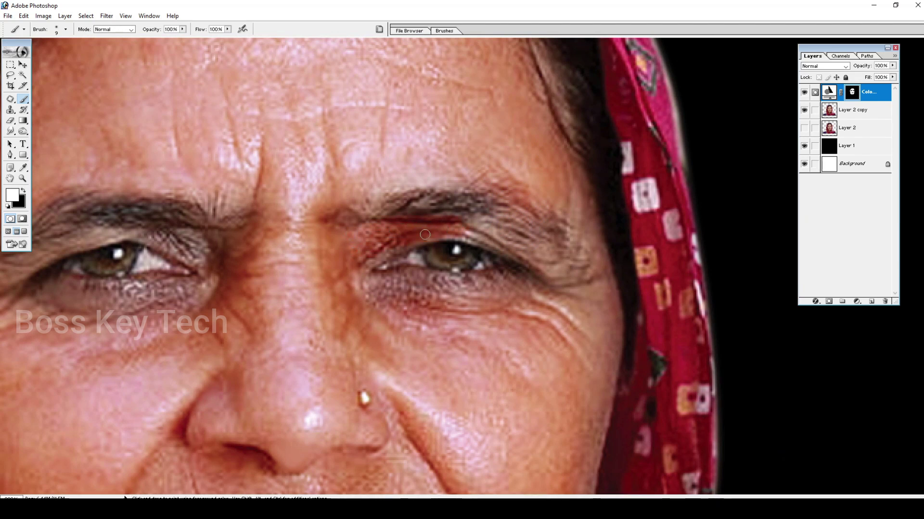
{"action": "key", "text": "bracketright"}
{"action": "key", "text": "bracketright"}
{"action": "key", "text": "bracketright"}
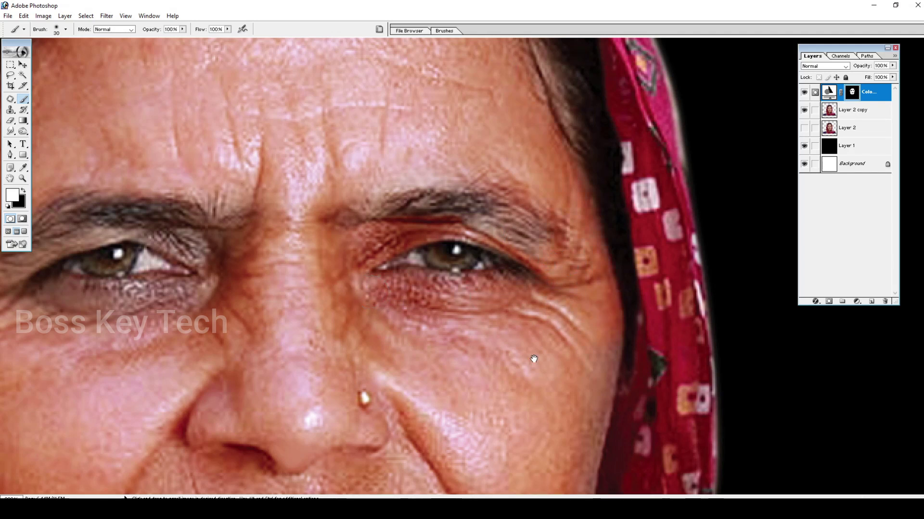
Enlarge the brush to 50 px and paint the mask along the right edge of the cheek and jaw
{"action": "scroll", "coordinate": [532, 360], "scroll_direction": "down", "scroll_amount": 3}
{"action": "key", "text": "bracketright"}
{"action": "scroll", "coordinate": [548, 231], "scroll_direction": "down", "scroll_amount": 5}
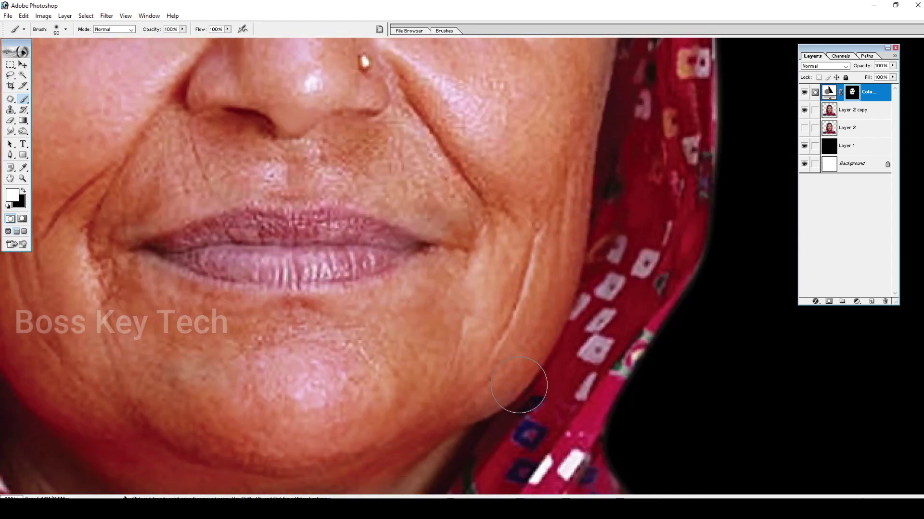
Paint the mask over the neck from below the chin down to the scarf with a larger brush
{"action": "key", "text": "bracketright"}
{"action": "key", "text": "bracketright"}
{"action": "scroll", "coordinate": [525, 388], "scroll_direction": "down", "scroll_amount": 5}
{"action": "mouse_move", "coordinate": [228, 251]}
{"action": "left_mouse_down"}
{"action": "mouse_move", "coordinate": [218, 274]}
{"action": "mouse_move", "coordinate": [208, 264]}
{"action": "mouse_move", "coordinate": [409, 366]}
{"action": "mouse_move", "coordinate": [465, 335]}
{"action": "left_mouse_up"}
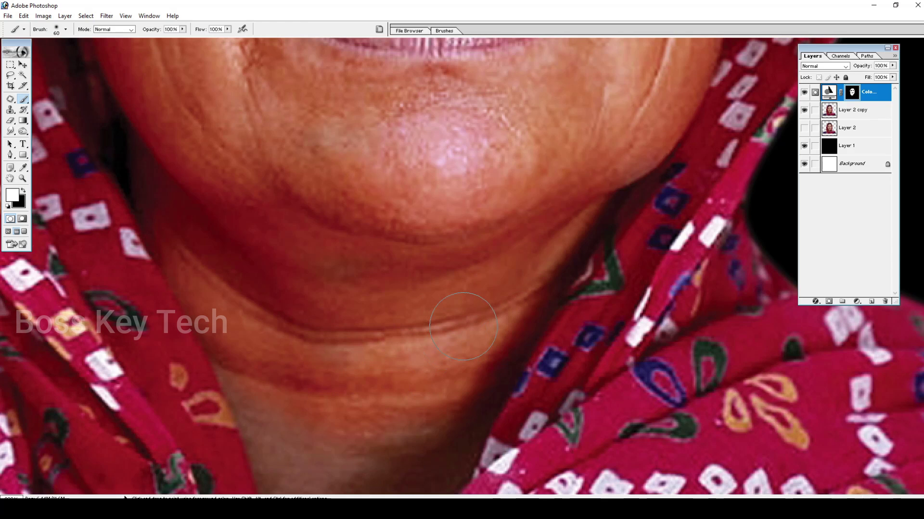
{"action": "key", "text": "ctrl+minus"}
{"action": "key", "text": "ctrl+minus"}
{"action": "key", "text": "ctrl+plus"}
{"action": "key", "text": "ctrl+plus"}
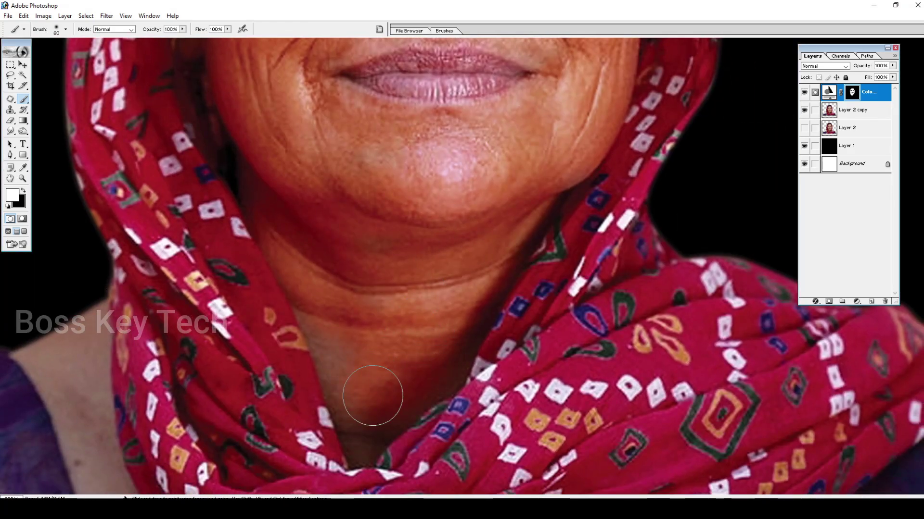
Paint the mask over the bare skin of the left shoulder with the 80 px brush
{"action": "scroll", "coordinate": [375, 264], "scroll_direction": "up", "scroll_amount": 3}
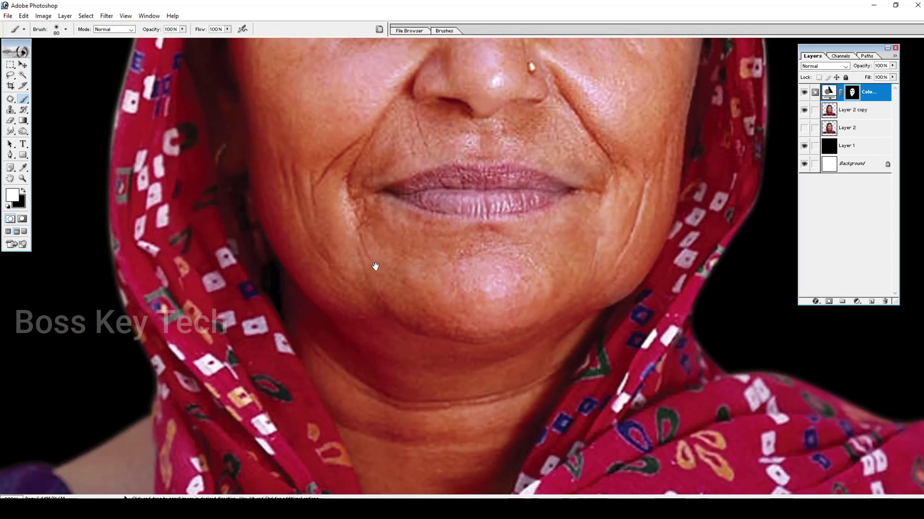
{"action": "scroll", "coordinate": [301, 295], "scroll_direction": "up", "scroll_amount": 5}
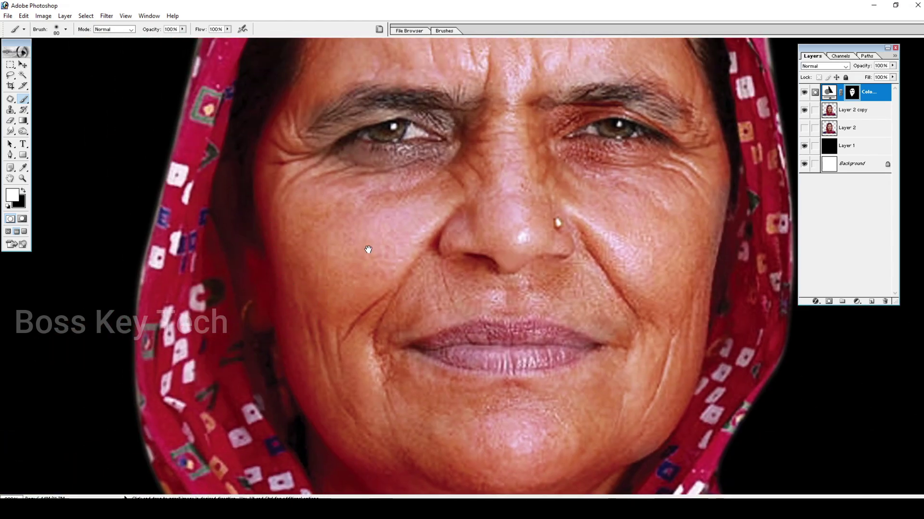
{"action": "scroll", "coordinate": [457, 226], "scroll_direction": "up", "scroll_amount": 3}
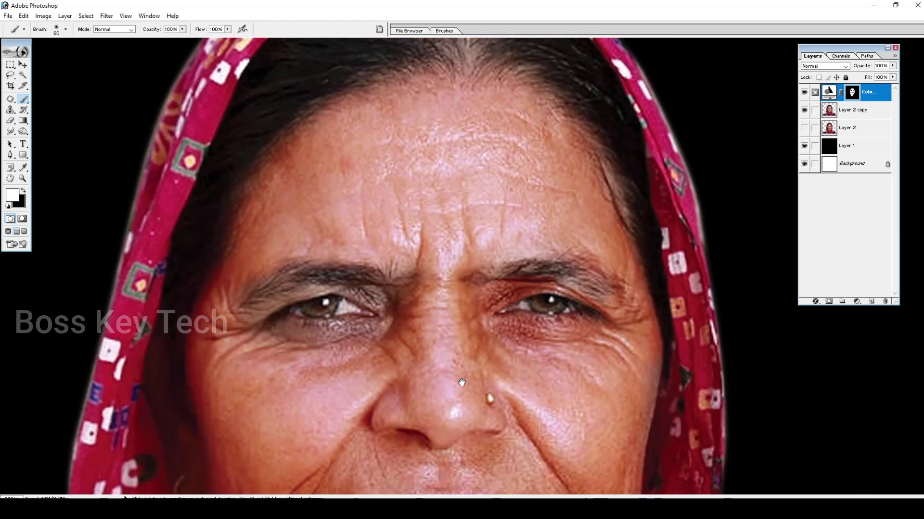
{"action": "scroll", "coordinate": [334, 214], "scroll_direction": "down", "scroll_amount": 10}
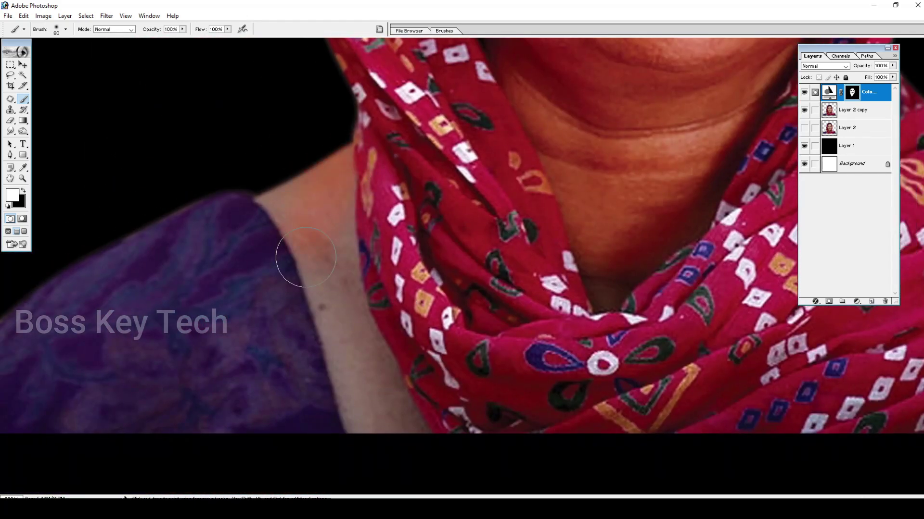
{"action": "scroll", "coordinate": [354, 374], "scroll_direction": "up", "scroll_amount": 6}
{"action": "scroll", "coordinate": [354, 374], "scroll_direction": "down", "scroll_amount": 5}
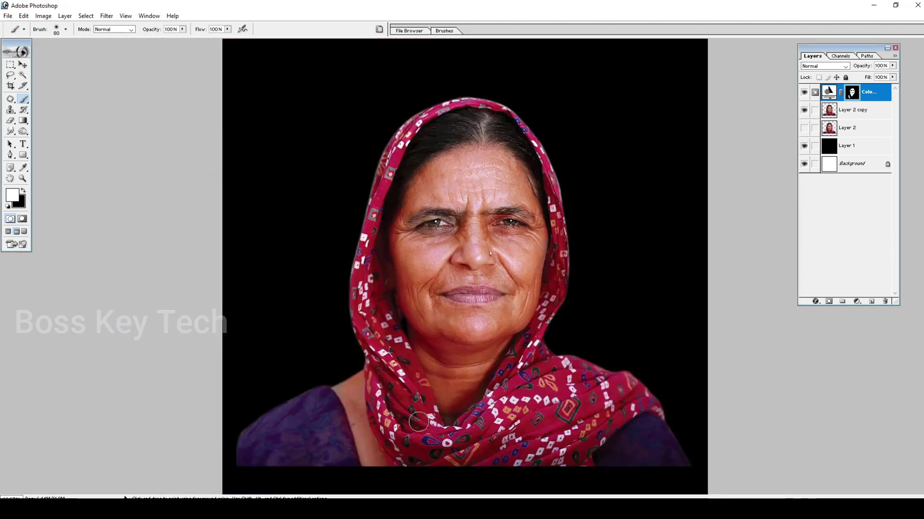
Soften the tint under the chin and left jaw by painting the mask in black at 41% opacity with a 175 px brush
{"action": "left_click", "coordinate": [491, 324], "text": "ctrl"}
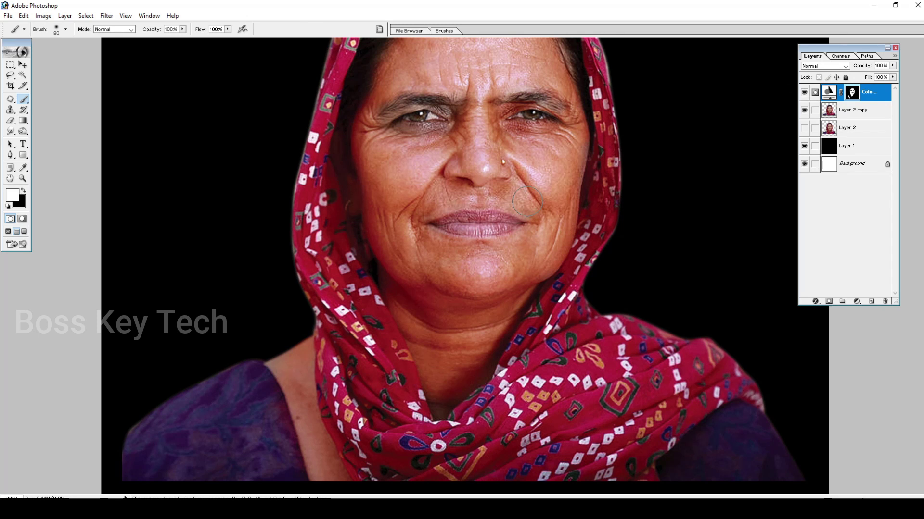
{"action": "scroll", "coordinate": [478, 305], "scroll_direction": "up", "scroll_amount": 2}
{"action": "left_click", "coordinate": [479, 305]}
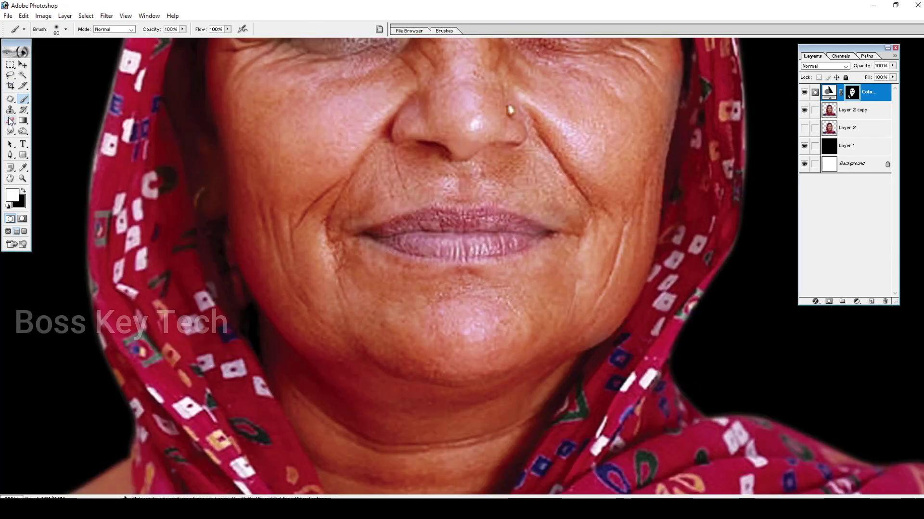
{"action": "left_click", "coordinate": [25, 192]}
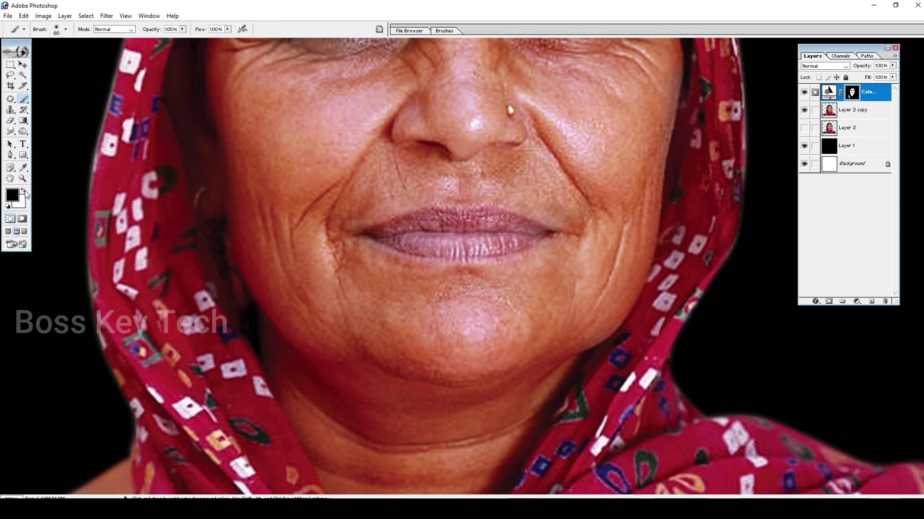
{"action": "left_click", "coordinate": [182, 30]}
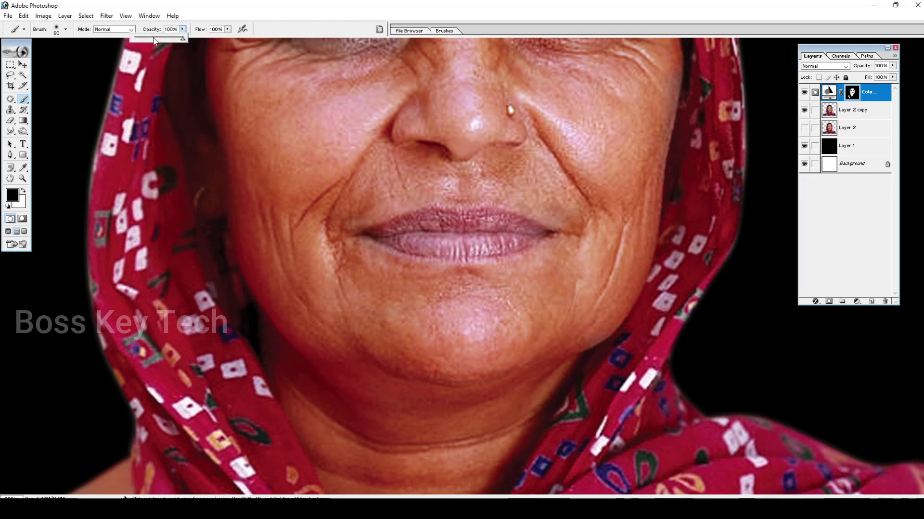
{"action": "key", "text": "Return"}
{"action": "left_click_drag", "start_coordinate": [459, 365], "coordinate": [442, 271]}
{"action": "key", "text": "]"}
{"action": "key", "text": "]"}
{"action": "key", "text": "]"}
{"action": "key", "text": "]"}
{"action": "key", "text": "]"}
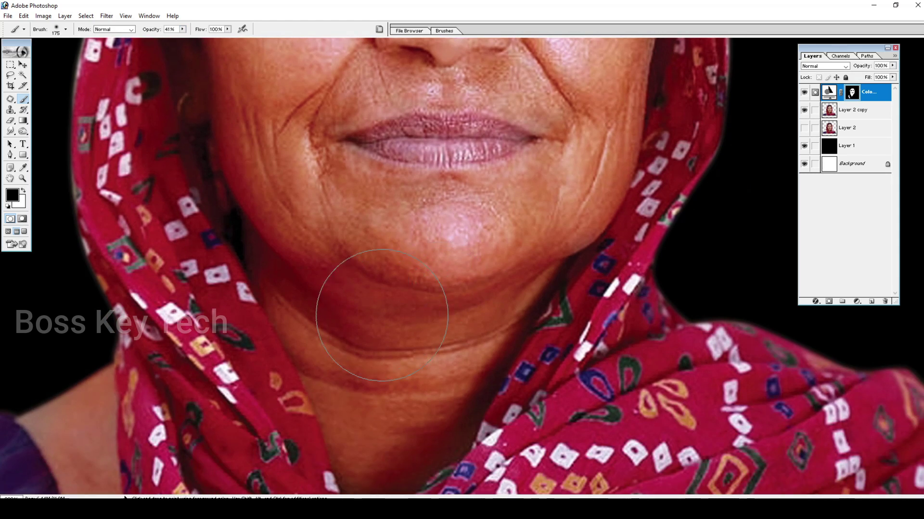
{"action": "left_click", "coordinate": [368, 298]}
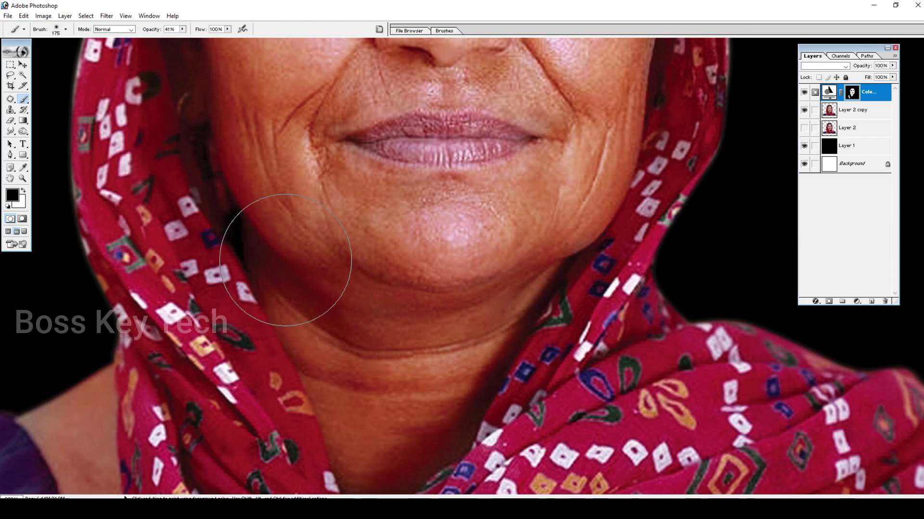
Soften the tint on the left shoulder's skin by painting the mask in black at 41% opacity
{"action": "scroll", "coordinate": [289, 258], "scroll_direction": "up", "scroll_amount": 3}
{"action": "scroll", "coordinate": [271, 330], "scroll_direction": "up", "scroll_amount": 2}
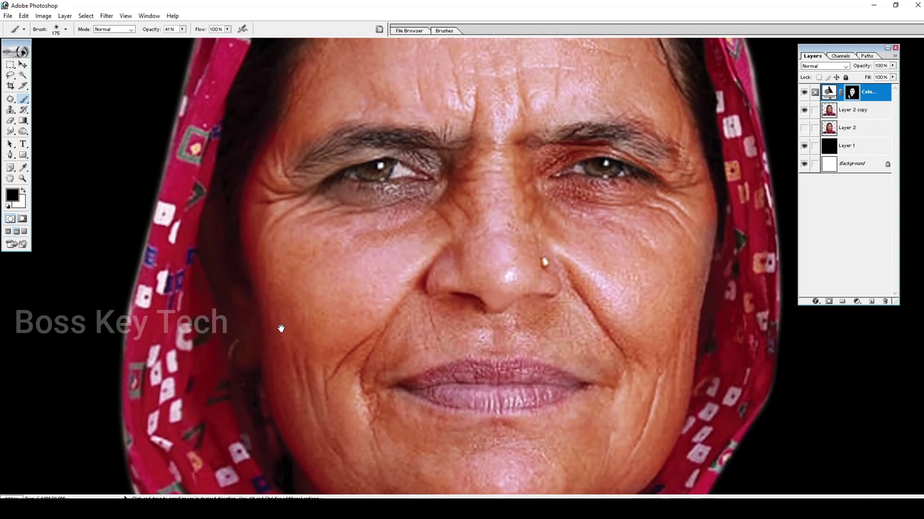
{"action": "scroll", "coordinate": [255, 206], "scroll_direction": "up", "scroll_amount": 3}
{"action": "scroll", "coordinate": [648, 275], "scroll_direction": "down", "scroll_amount": 7}
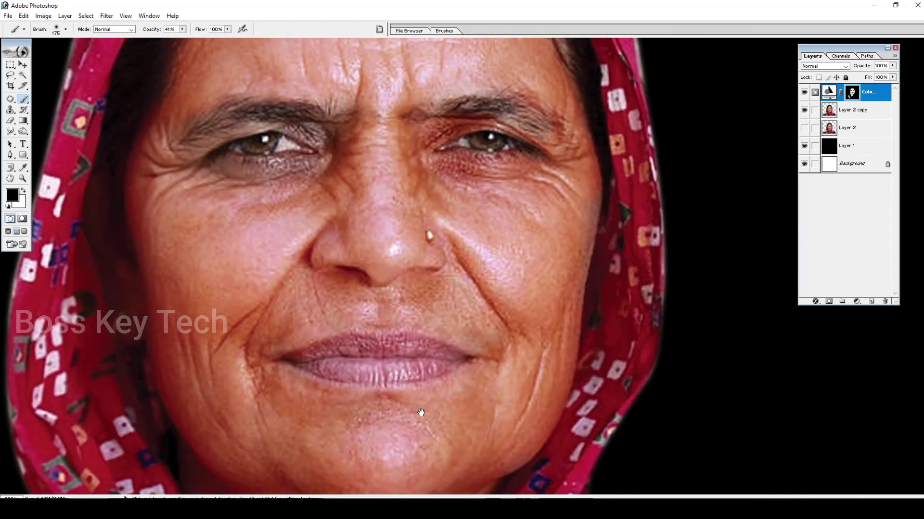
{"action": "left_click_drag", "start_coordinate": [505, 294], "coordinate": [528, 138]}
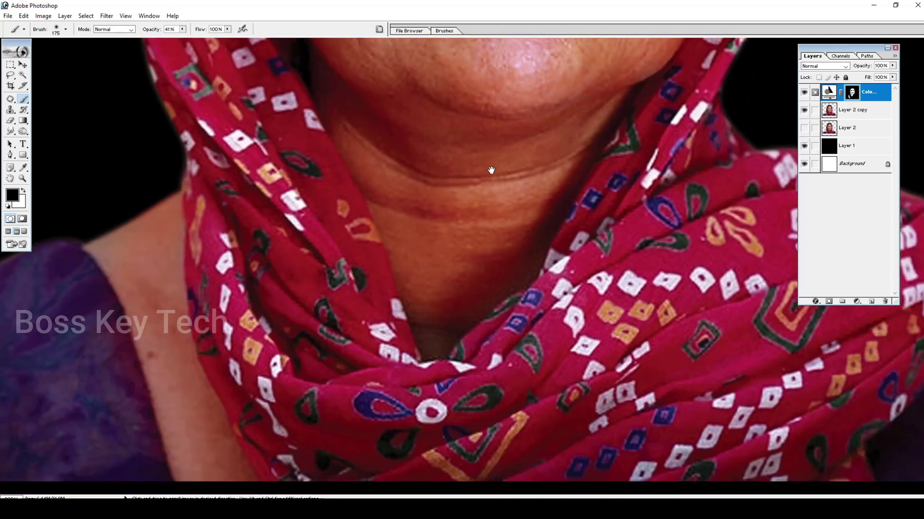
{"action": "left_click_drag", "start_coordinate": [146, 356], "coordinate": [310, 238]}
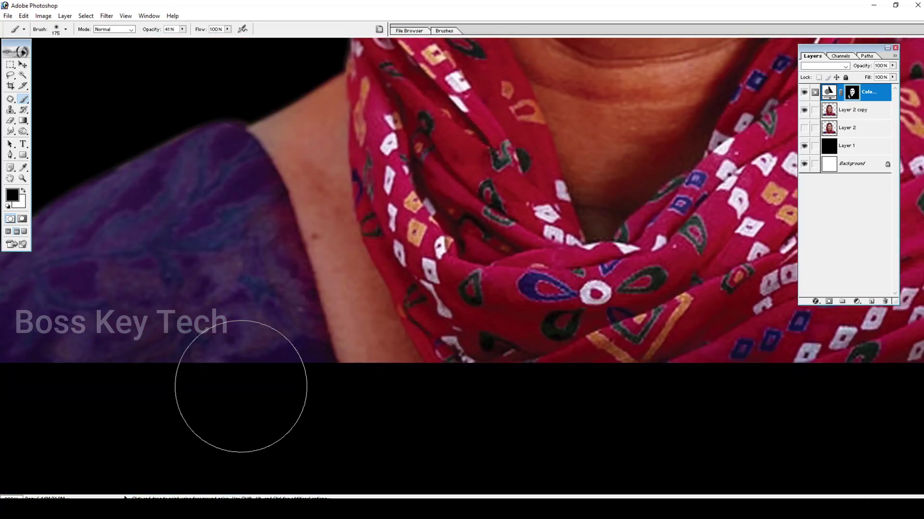
Make white the foreground colour, reduce the brush to 40 px and paint the mask around the left eye
{"action": "left_click_drag", "start_coordinate": [597, 171], "coordinate": [419, 440]}
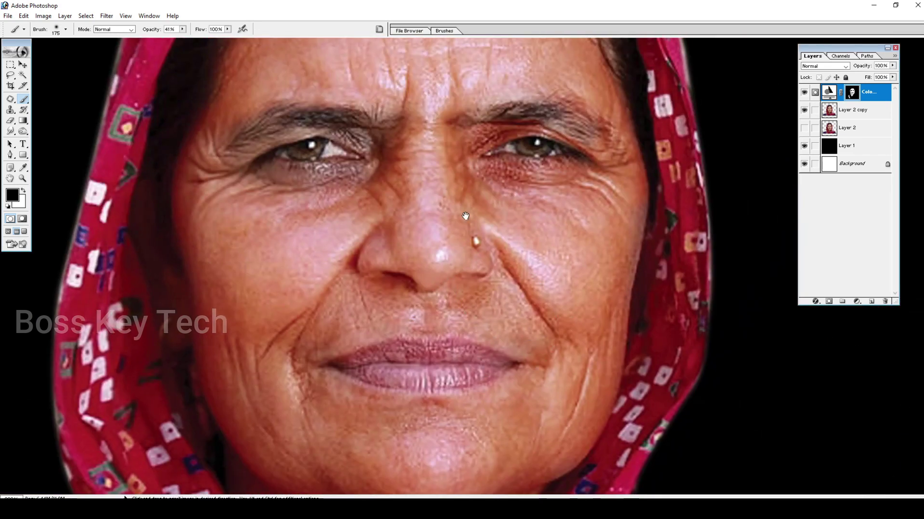
{"action": "left_click_drag", "start_coordinate": [466, 216], "coordinate": [468, 398]}
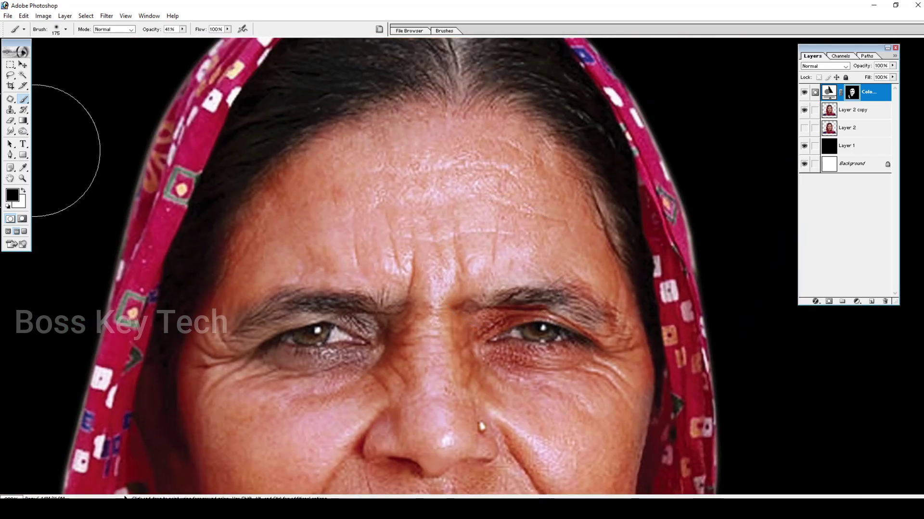
{"action": "left_click", "coordinate": [24, 190]}
{"action": "key", "text": "bracketleft"}
{"action": "key", "text": "bracketleft"}
{"action": "key", "text": "bracketleft"}
{"action": "key", "text": "bracketleft"}
{"action": "key", "text": "bracketleft"}
{"action": "key", "text": "bracketleft"}
{"action": "key", "text": "bracketleft"}
{"action": "key", "text": "bracketleft"}
{"action": "key", "text": "bracketleft"}
{"action": "key", "text": "bracketleft"}
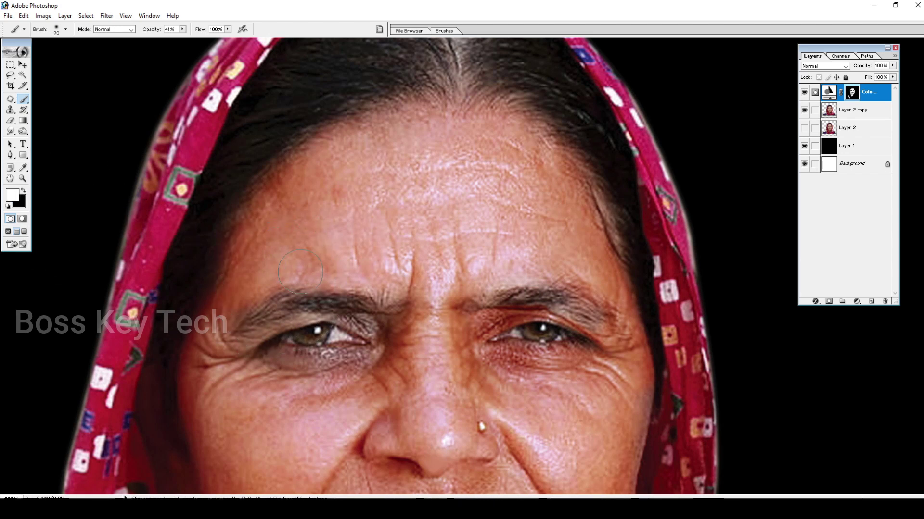
{"action": "key", "text": "bracketright"}
{"action": "key", "text": "bracketright"}
{"action": "key", "text": "space"}
{"action": "left_click_drag", "start_coordinate": [578, 288], "coordinate": [547, 252]}
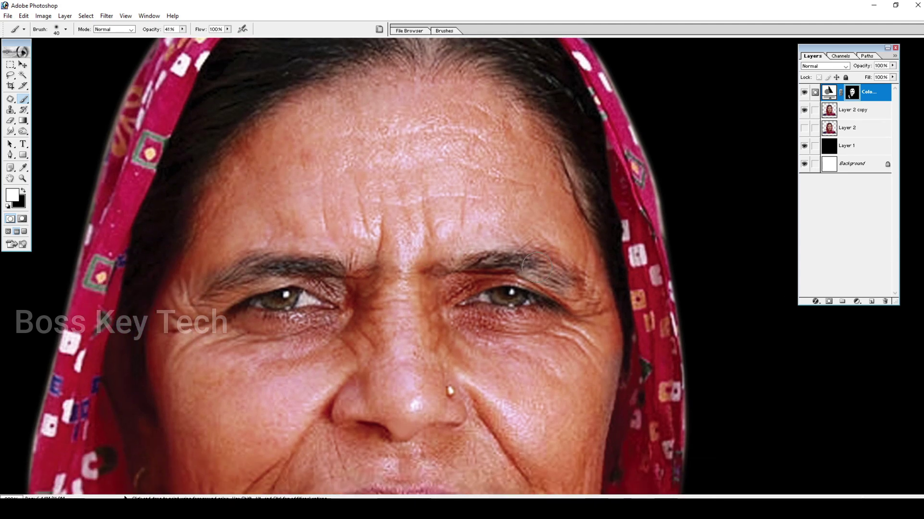
Lower the opacity of the Color Balance adjustment layer to 82%
{"action": "scroll", "coordinate": [597, 265], "scroll_direction": "down", "scroll_amount": 3}
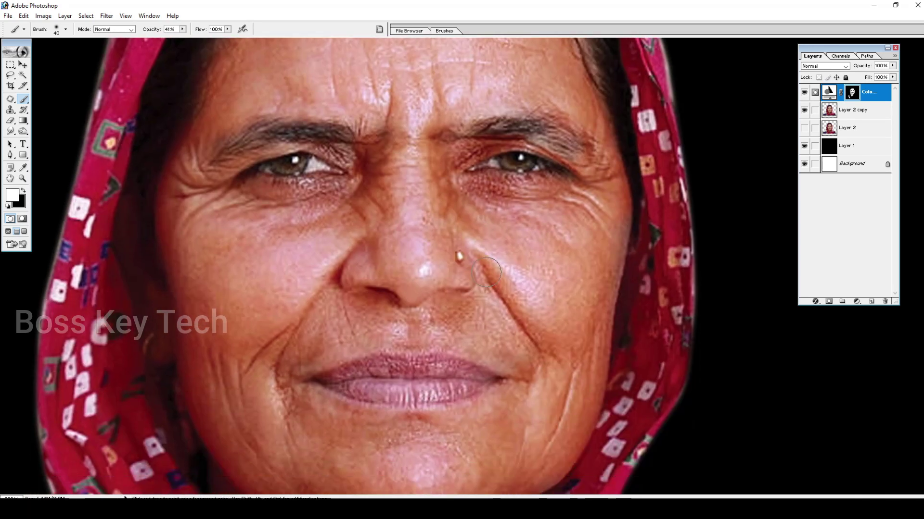
{"action": "scroll", "coordinate": [493, 345], "scroll_direction": "down", "scroll_amount": 2}
{"action": "scroll", "coordinate": [516, 345], "scroll_direction": "down", "scroll_amount": 2}
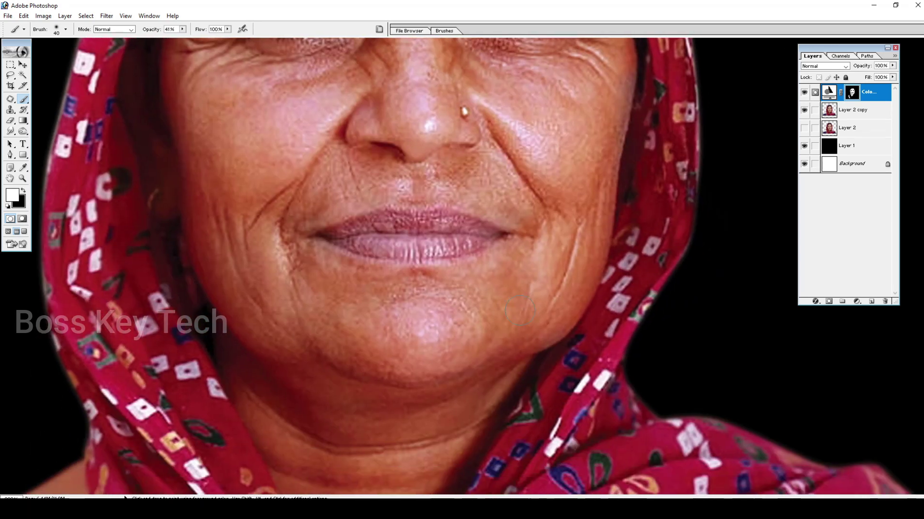
{"action": "key", "text": "ctrl+0"}
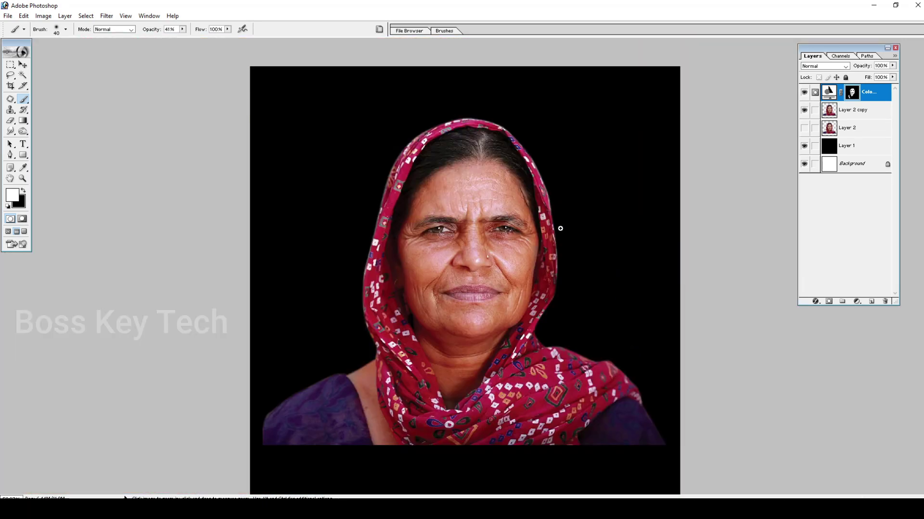
{"action": "key", "text": "ctrl+plus"}
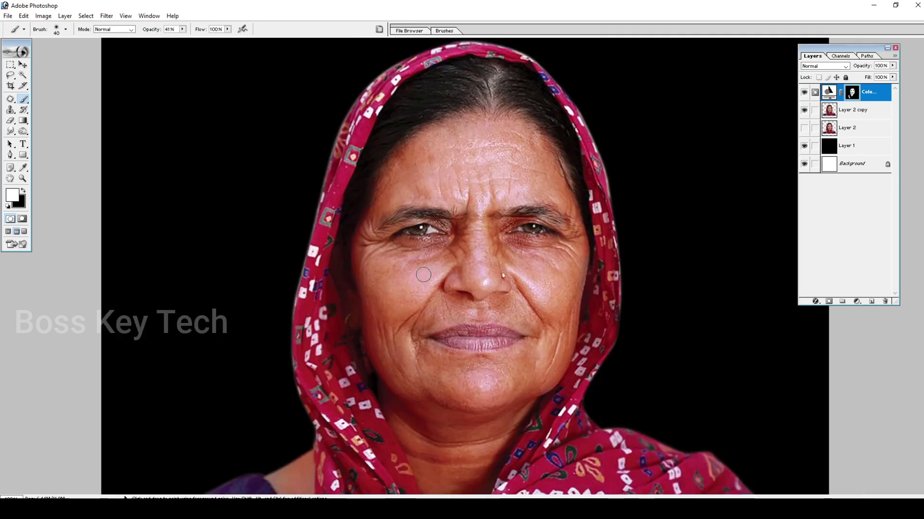
{"action": "left_click", "coordinate": [804, 95]}
{"action": "left_click", "coordinate": [892, 65]}
{"action": "left_click", "coordinate": [886, 78]}
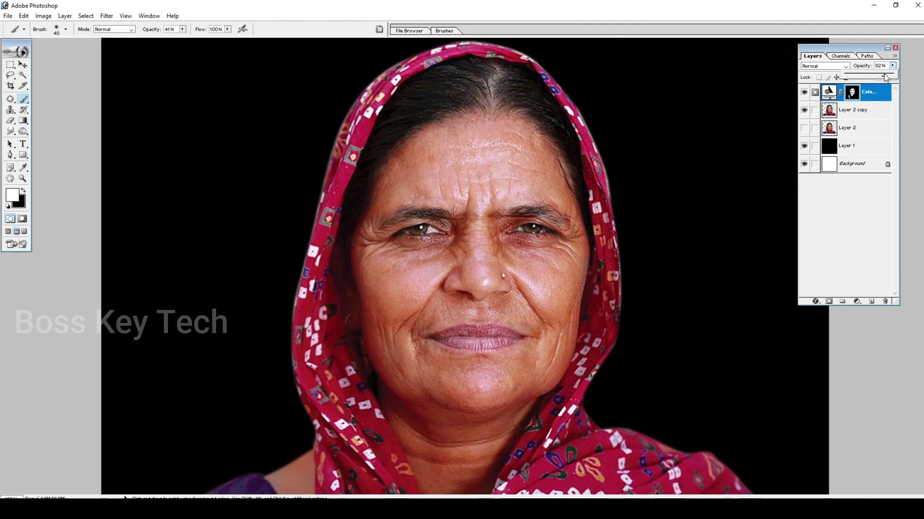
Toggle the Color Balance layer's visibility to compare the skin tone with and without it, and inspect the face up close
{"action": "left_click", "coordinate": [804, 93]}
{"action": "left_click", "coordinate": [804, 93]}
{"action": "left_click", "coordinate": [804, 93]}
{"action": "left_click", "coordinate": [804, 93]}
{"action": "left_click", "coordinate": [803, 93]}
{"action": "left_click_drag", "start_coordinate": [740, 128], "coordinate": [243, 463]}
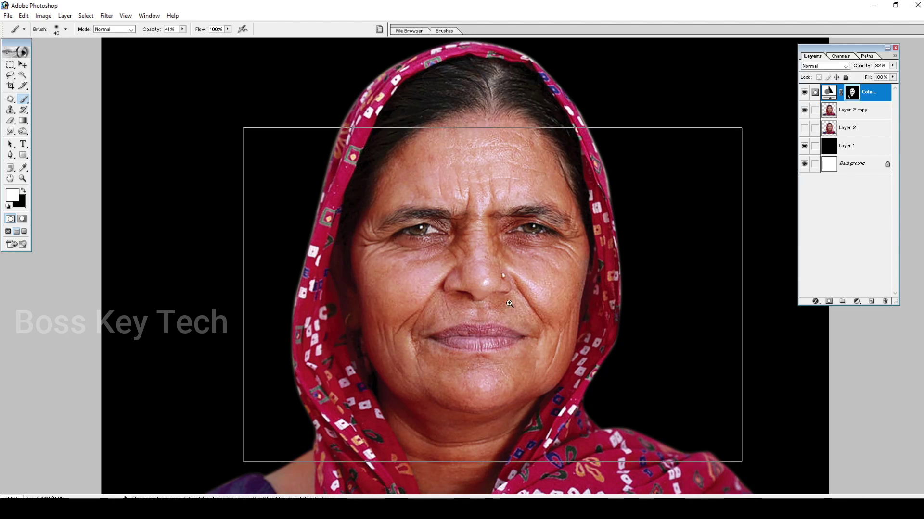
{"action": "left_click_drag", "start_coordinate": [560, 266], "coordinate": [539, 298]}
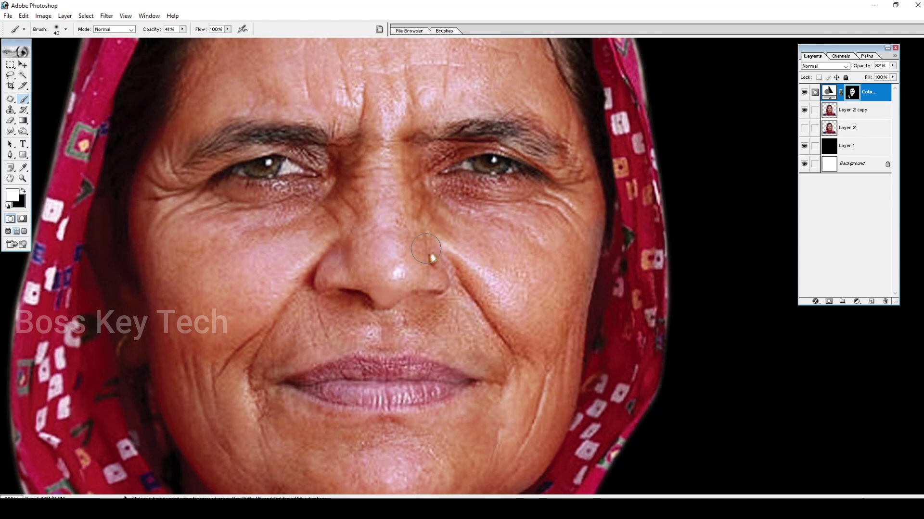
{"action": "key", "text": "ctrl+0"}
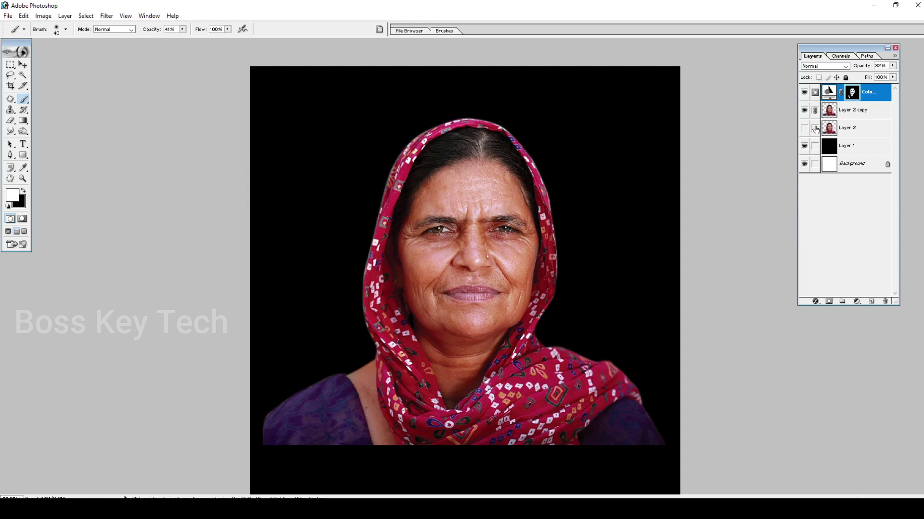
Merge the Color Balance adjustment layer with the linked Layer 2 copy and make Layer 2 visible
{"action": "key", "text": "ctrl+e"}
{"action": "key", "text": "x"}
{"action": "left_click", "coordinate": [803, 93]}
{"action": "left_click", "coordinate": [803, 92]}
{"action": "left_click", "coordinate": [804, 110]}
Toggle the merged Color Balance 1 layer's visibility to compare the skin with Layer 2 at a closer view
{"action": "left_click", "coordinate": [805, 92]}
{"action": "left_click", "coordinate": [806, 92]}
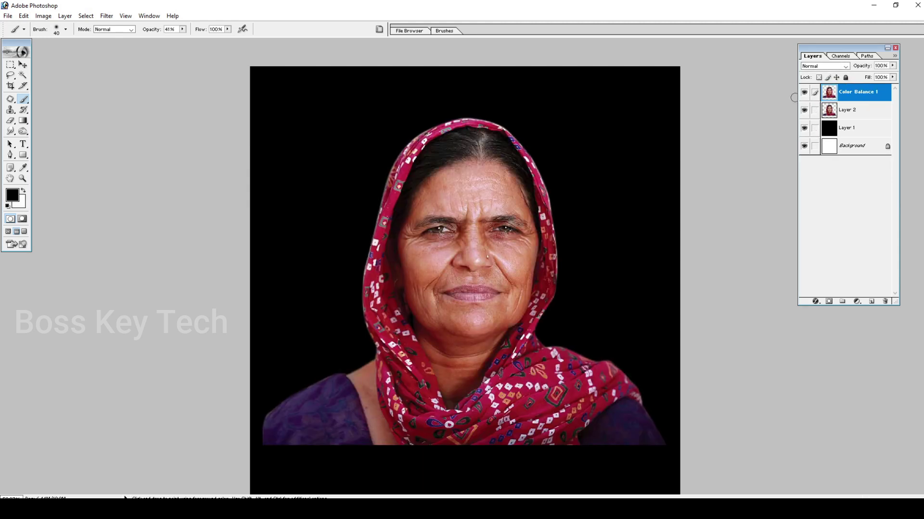
{"action": "key", "text": "ctrl+plus"}
{"action": "key", "text": "ctrl+plus"}
{"action": "left_click", "coordinate": [803, 92]}
{"action": "left_click", "coordinate": [804, 92]}
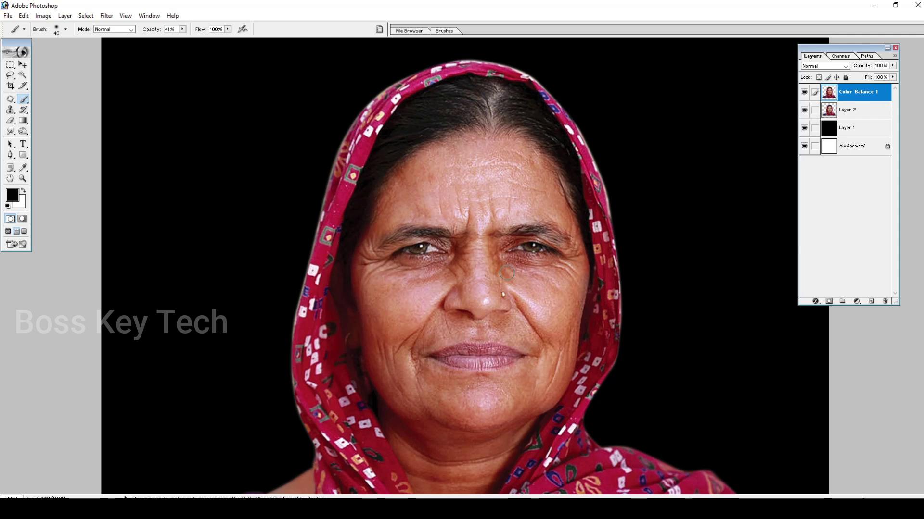
Choose the Smudge tool and give it the soft round 20 px brush tip
{"action": "left_click", "coordinate": [11, 132]}
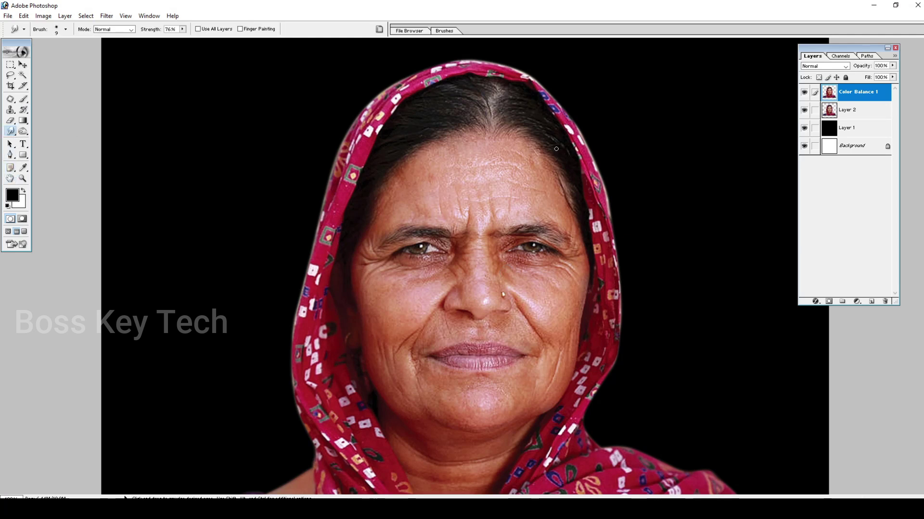
{"action": "left_click", "coordinate": [438, 32]}
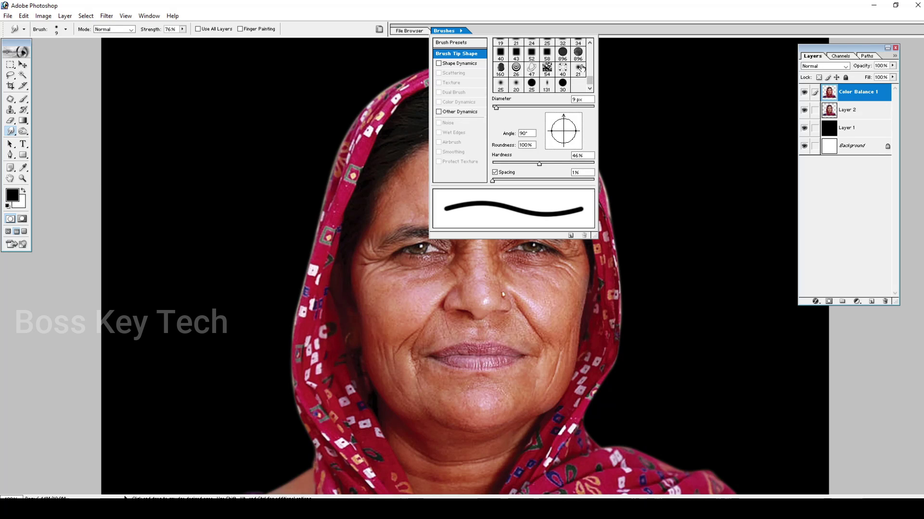
{"action": "left_click", "coordinate": [501, 84]}
{"action": "left_click", "coordinate": [514, 85]}
{"action": "left_click", "coordinate": [499, 84]}
{"action": "left_click", "coordinate": [514, 85]}
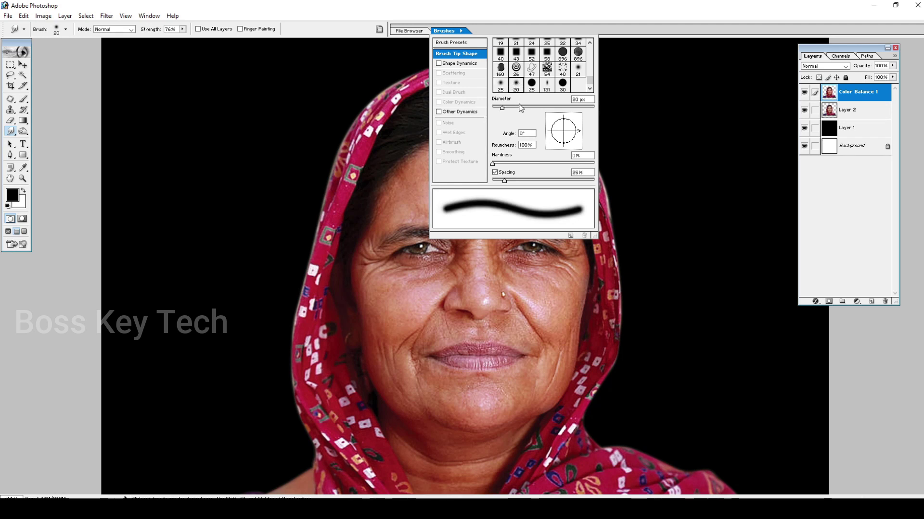
Set the Smudge tool's strength to 70%, and its brush tip to 70% hardness and 1% spacing
{"action": "left_click", "coordinate": [480, 242], "text": "ctrl"}
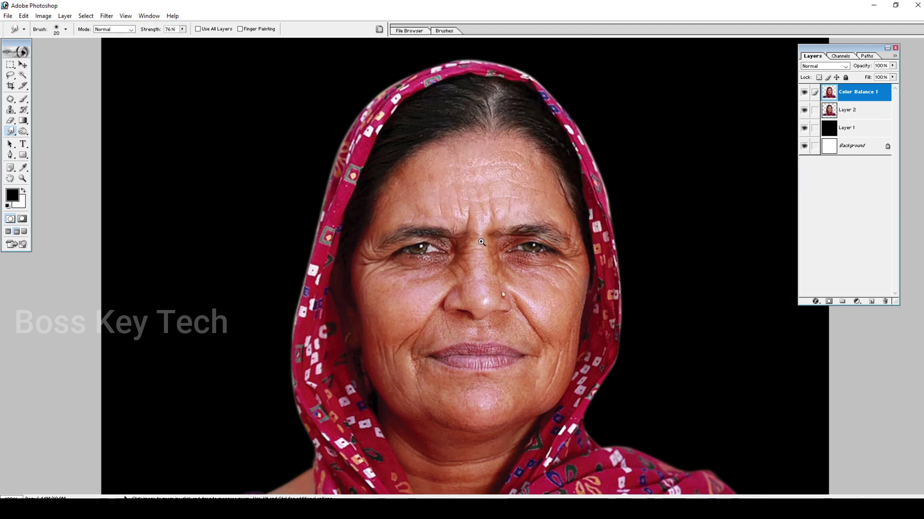
{"action": "left_click", "coordinate": [505, 210], "text": "ctrl"}
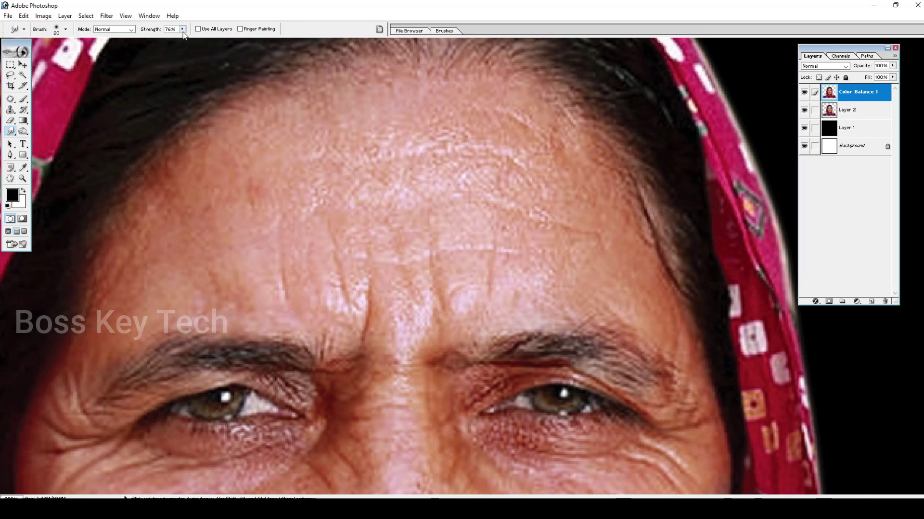
{"action": "type", "text": "70"}
{"action": "left_click", "coordinate": [447, 33]}
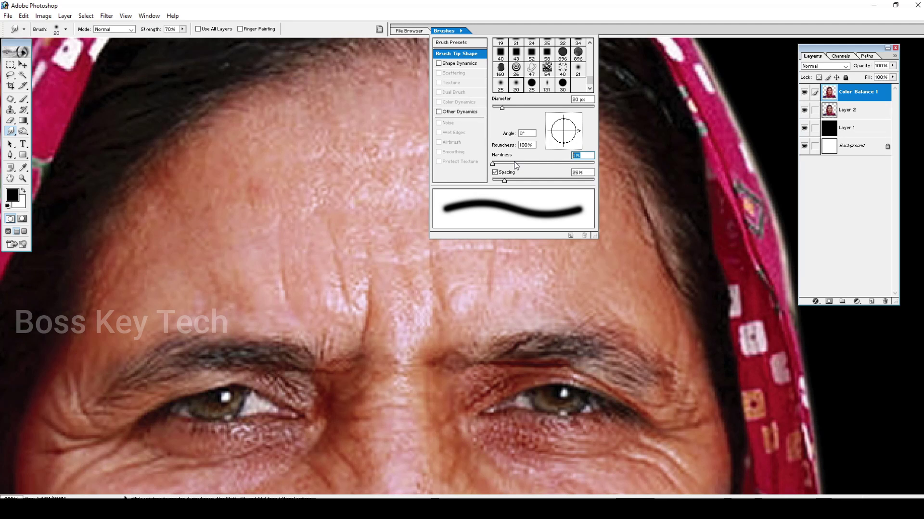
{"action": "type", "text": "70"}
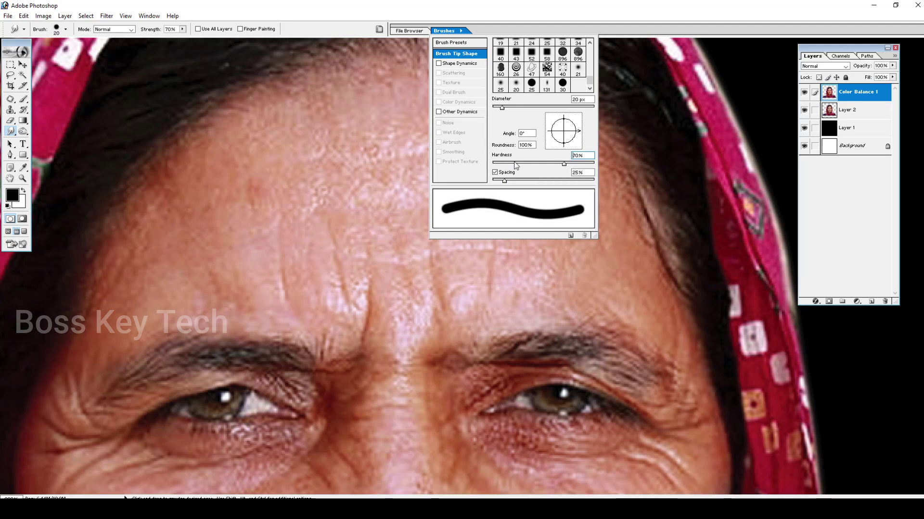
{"action": "left_click", "coordinate": [366, 155]}
{"action": "left_click", "coordinate": [443, 31]}
{"action": "left_click_drag", "start_coordinate": [504, 181], "coordinate": [431, 182]}
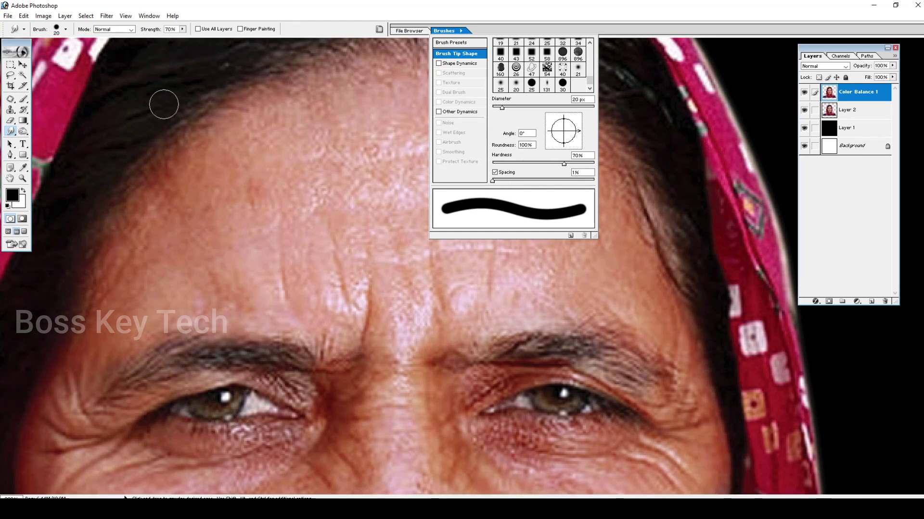
{"action": "left_click", "coordinate": [201, 99]}
Reduce the smudge brush to 4 px and smooth the lower edge of the nose from the left nostril to the tip
{"action": "key", "text": "space"}
{"action": "left_click_drag", "start_coordinate": [413, 357], "coordinate": [429, 286]}
{"action": "left_click_drag", "start_coordinate": [341, 227], "coordinate": [323, 270]}
{"action": "left_click_drag", "start_coordinate": [430, 413], "coordinate": [469, 177]}
{"action": "left_click_drag", "start_coordinate": [425, 317], "coordinate": [423, 304]}
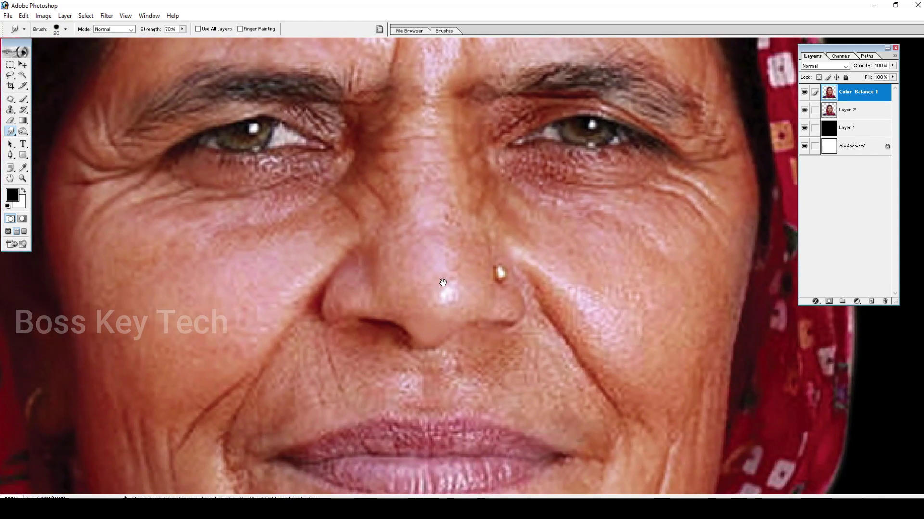
{"action": "left_click", "coordinate": [426, 246], "text": "ctrl"}
{"action": "left_click_drag", "start_coordinate": [511, 242], "coordinate": [488, 206]}
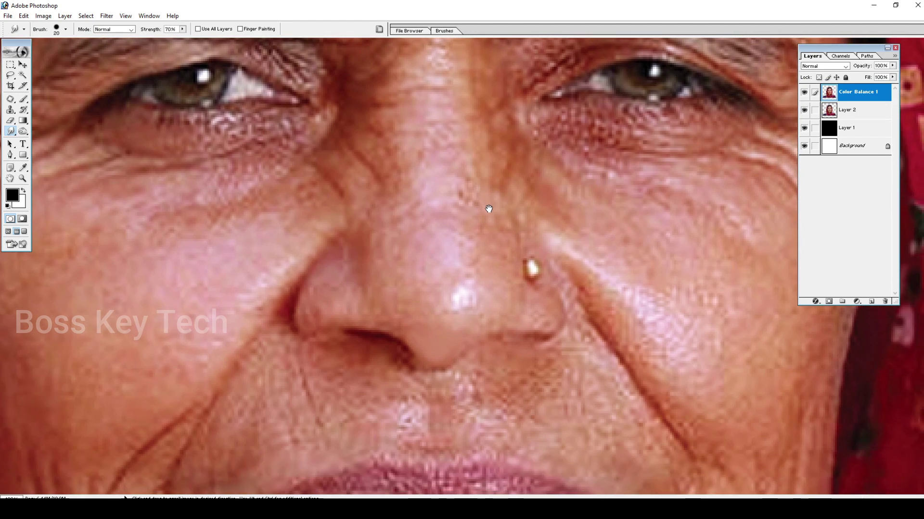
{"action": "key", "text": "ctrl+plus"}
{"action": "key", "text": "ctrl+plus"}
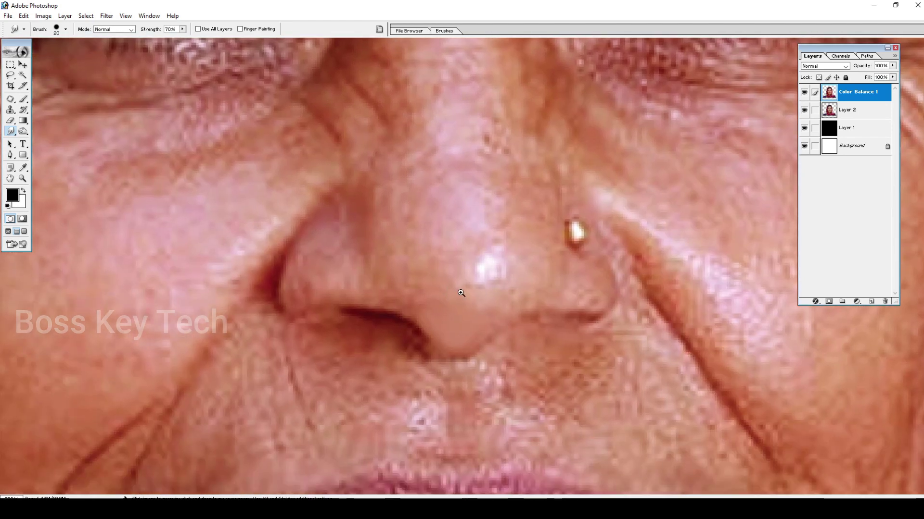
{"action": "key", "text": "bracketleft"}
{"action": "key", "text": "bracketleft"}
{"action": "key", "text": "bracketleft"}
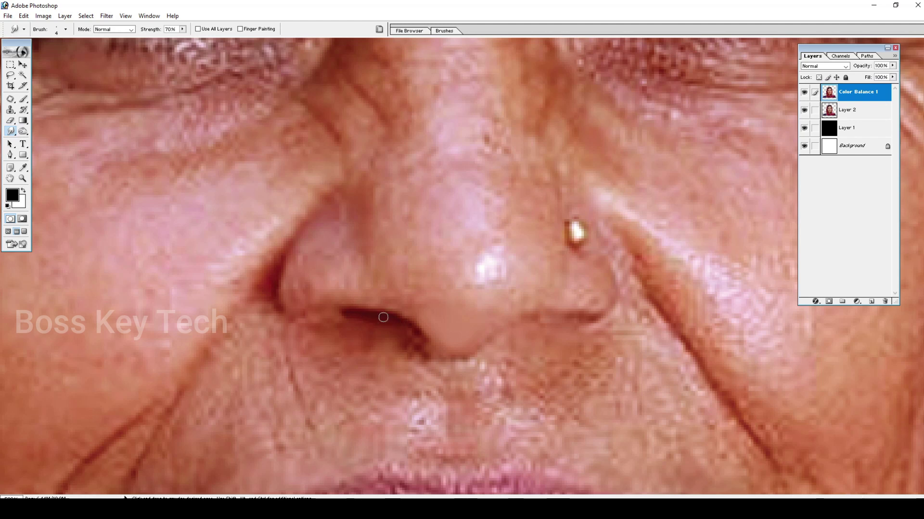
{"action": "mouse_move", "coordinate": [412, 330]}
{"action": "left_mouse_down"}
{"action": "mouse_move", "coordinate": [435, 360]}
{"action": "mouse_move", "coordinate": [421, 353]}
{"action": "mouse_move", "coordinate": [467, 358]}
{"action": "left_mouse_up"}
Smudge the skin on the nose tip with a 10 px brush and round off its bright highlight
{"action": "key", "text": "bracketright"}
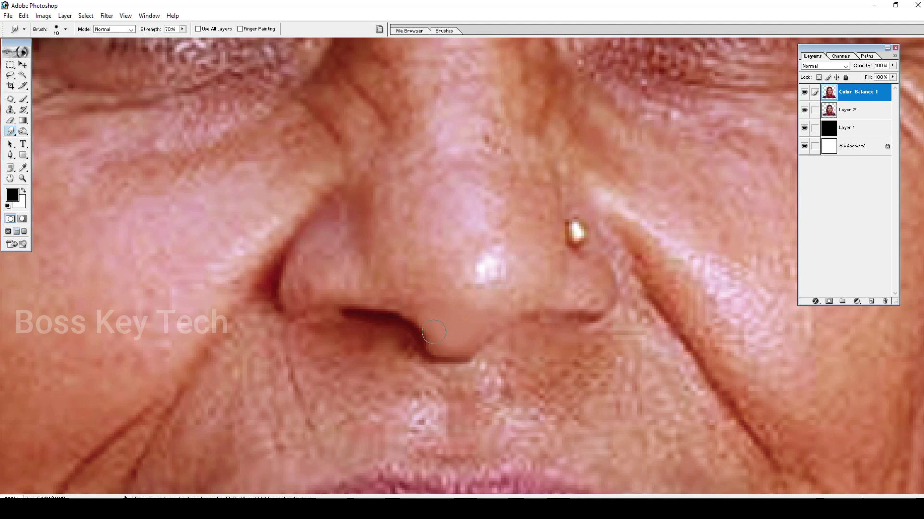
{"action": "key", "text": "bracketleft"}
{"action": "key", "text": "bracketright"}
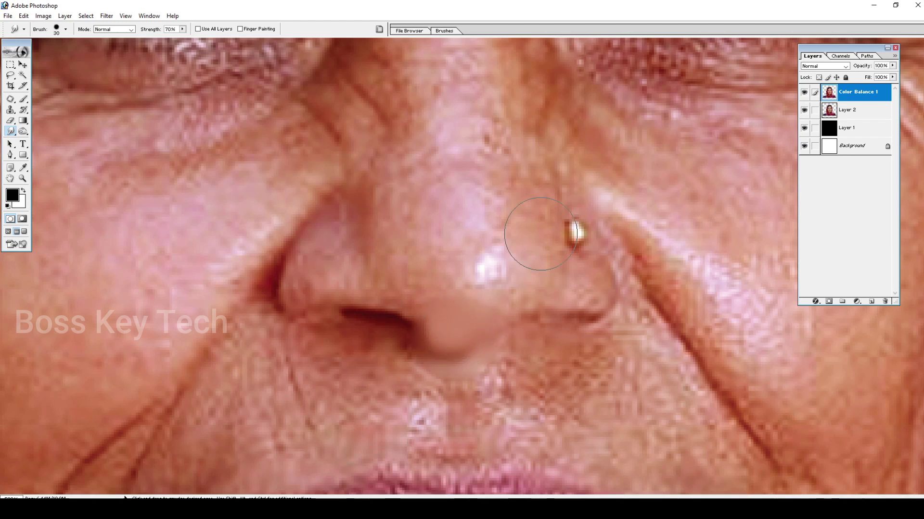
{"action": "key", "text": "bracketleft"}
{"action": "key", "text": "bracketleft"}
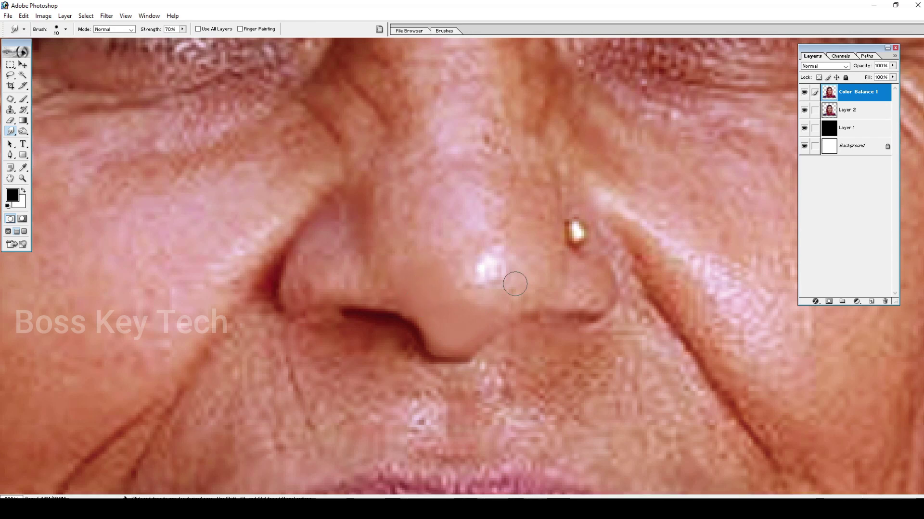
{"action": "key", "text": "bracketleft"}
{"action": "key", "text": "bracketright"}
{"action": "mouse_move", "coordinate": [488, 264]}
{"action": "left_mouse_down"}
{"action": "mouse_move", "coordinate": [489, 276]}
{"action": "mouse_move", "coordinate": [484, 264]}
{"action": "left_mouse_up"}
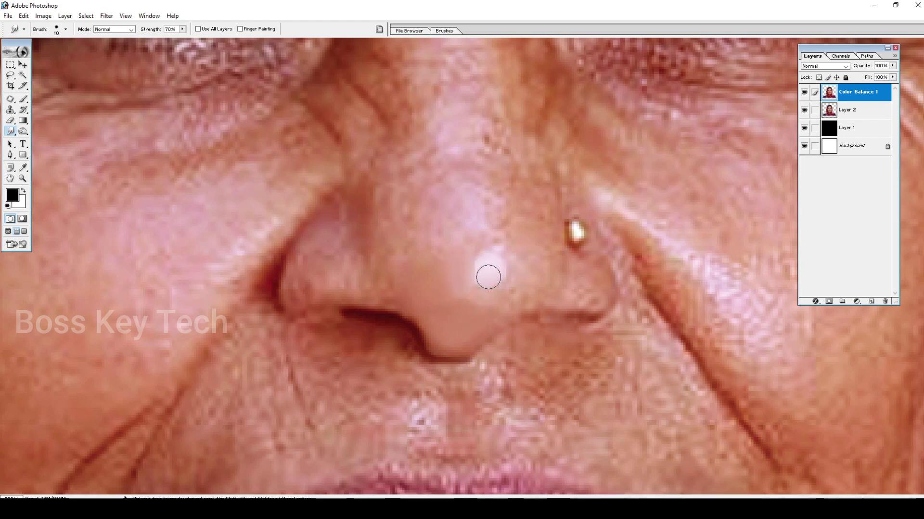
{"action": "key", "text": "x"}
{"action": "left_click", "coordinate": [432, 270]}
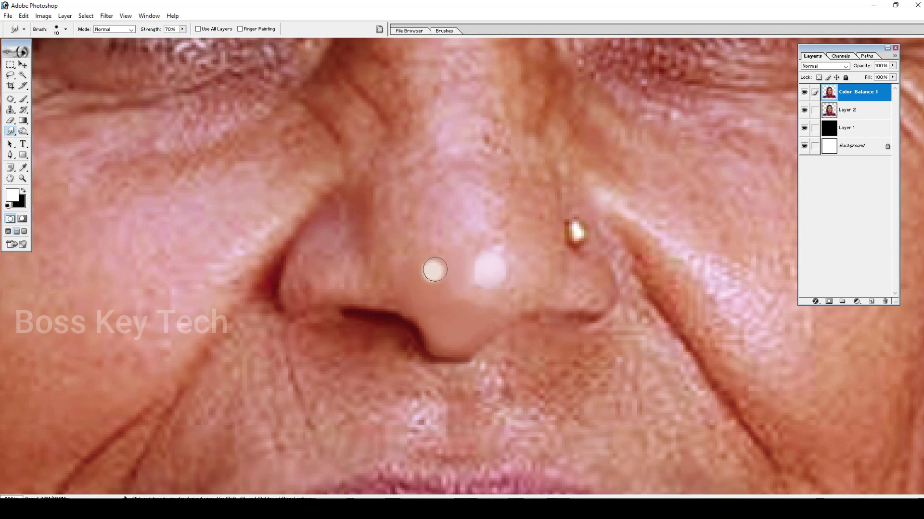
{"action": "left_click_drag", "start_coordinate": [437, 264], "coordinate": [425, 235]}
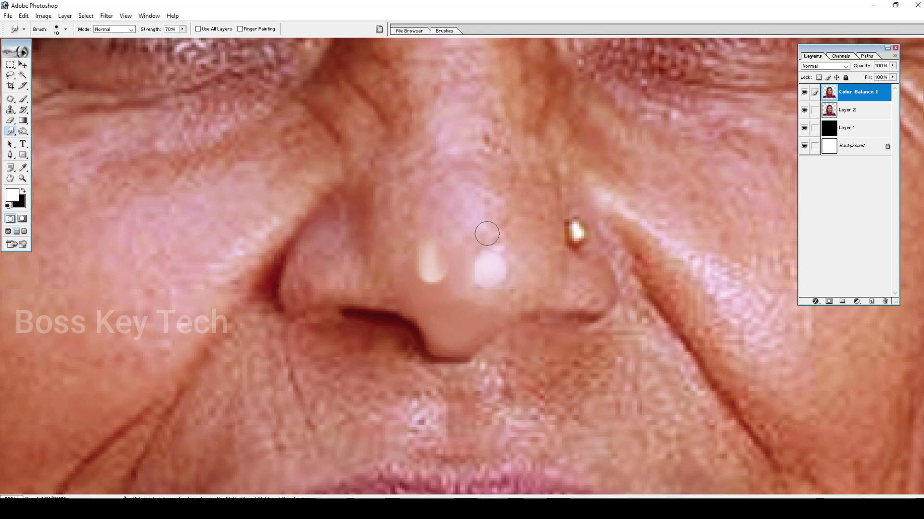
{"action": "key", "text": "ctrl+alt+z"}
{"action": "key", "text": "ctrl+alt+z"}
{"action": "left_click", "coordinate": [492, 266]}
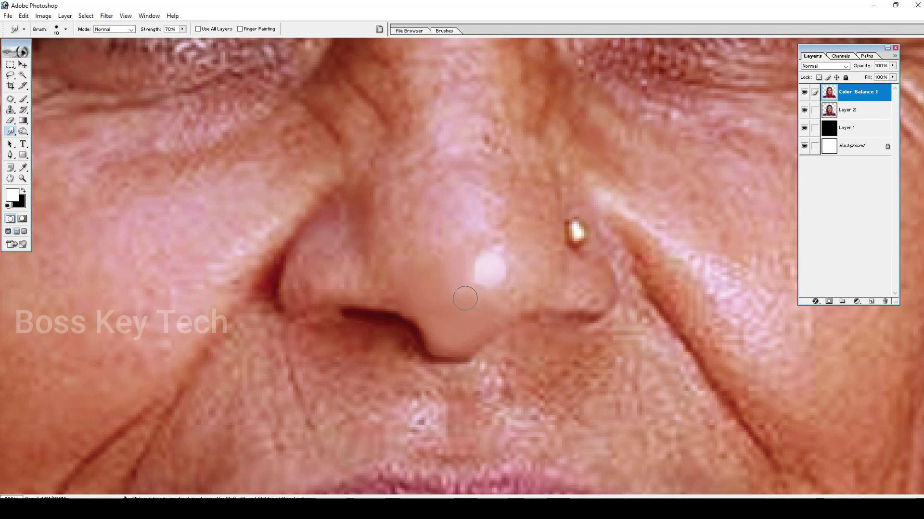
Smudge the edge of the right nostril and the underside of the nose tip with a 4 px brush
{"action": "key", "text": "bracketright"}
{"action": "key", "text": "bracketleft"}
{"action": "key", "text": "bracketleft"}
{"action": "key", "text": "bracketleft"}
{"action": "key", "text": "bracketleft"}
{"action": "key", "text": "bracketleft"}
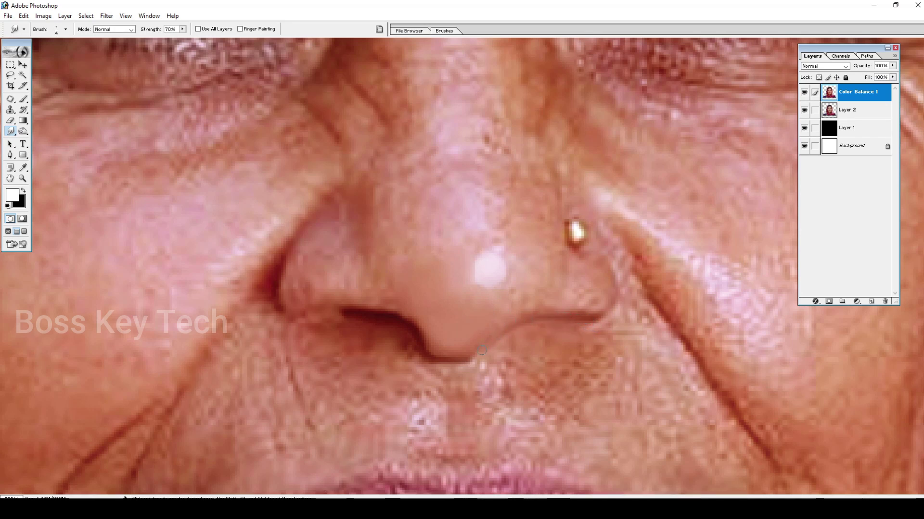
{"action": "left_click_drag", "start_coordinate": [462, 359], "coordinate": [483, 358]}
Smooth the right side of the nose beside the stud and the area above the highlight with an 8 to 10 px smudge brush
{"action": "key", "text": "bracketright"}
{"action": "key", "text": "bracketright"}
{"action": "key", "text": "bracketright"}
{"action": "key", "text": "bracketleft"}
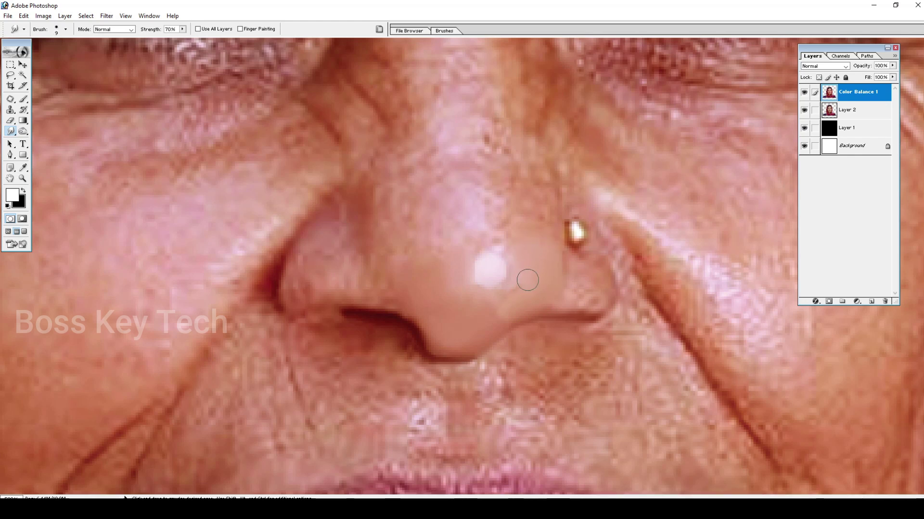
{"action": "key", "text": "bracketright"}
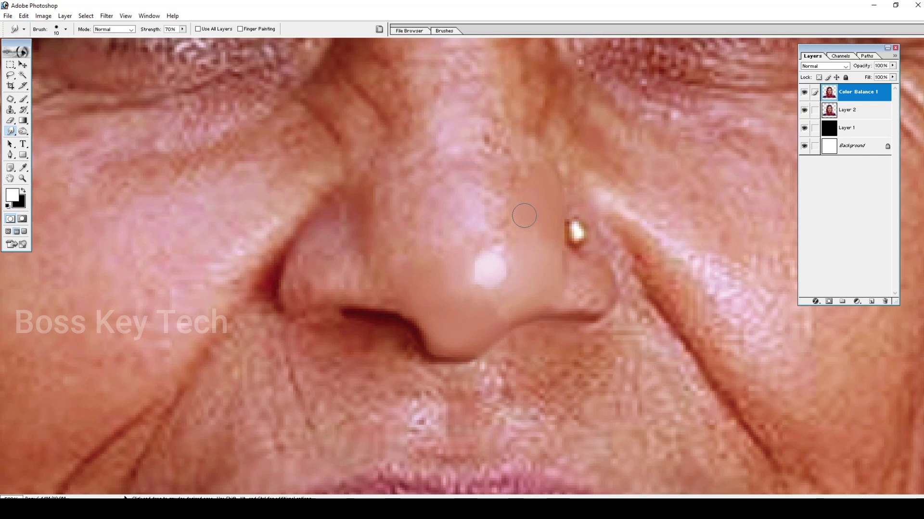
{"action": "key", "text": "bracketleft"}
{"action": "mouse_move", "coordinate": [466, 203]}
{"action": "left_mouse_down"}
{"action": "mouse_move", "coordinate": [495, 202]}
{"action": "mouse_move", "coordinate": [486, 210]}
{"action": "mouse_move", "coordinate": [499, 216]}
{"action": "left_mouse_up"}
{"action": "key", "text": "bracketleft"}
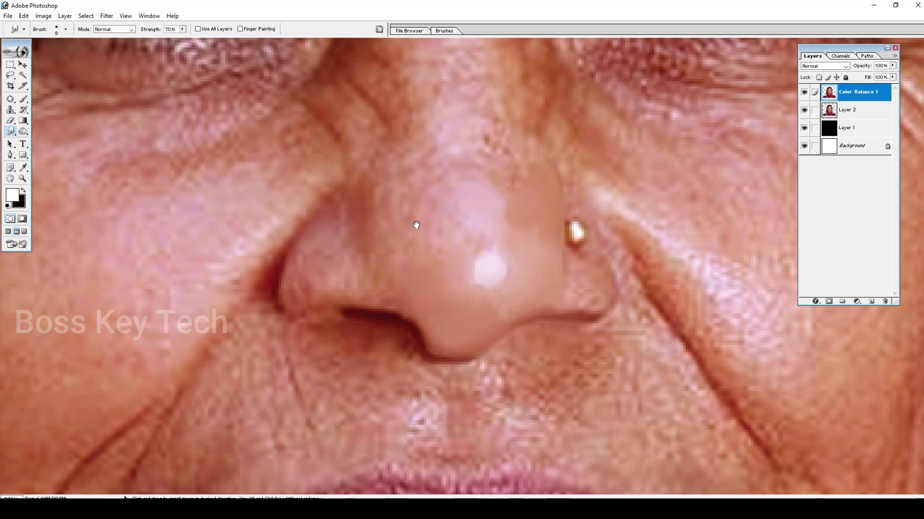
Smooth the left side of the nose ball with a 10 px smudge brush
{"action": "left_click_drag", "start_coordinate": [384, 243], "coordinate": [398, 294]}
{"action": "key", "text": "bracketleft"}
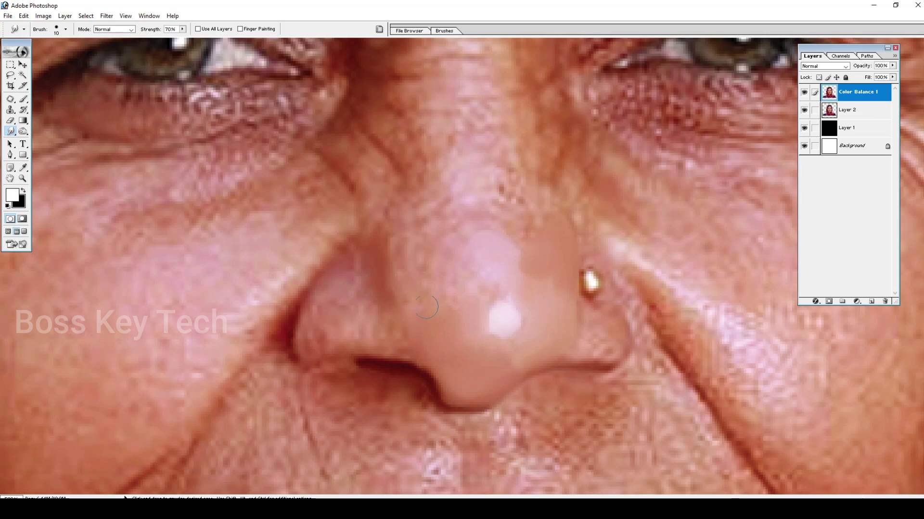
{"action": "key", "text": "bracketright"}
{"action": "key", "text": "bracketleft"}
{"action": "key", "text": "bracketright"}
{"action": "key", "text": "bracketright"}
{"action": "key", "text": "bracketright"}
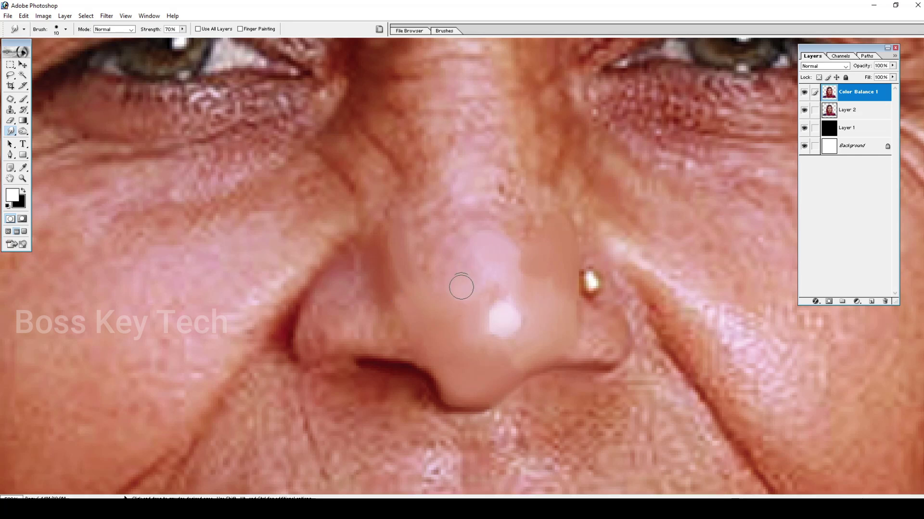
Blend the centre of the nose ball and the lower nose bridge with a 7 to 8 px smudge brush
{"action": "key", "text": "bracketright"}
{"action": "key", "text": "bracketright"}
{"action": "key", "text": "bracketleft"}
{"action": "key", "text": "bracketleft"}
{"action": "key", "text": "bracketleft"}
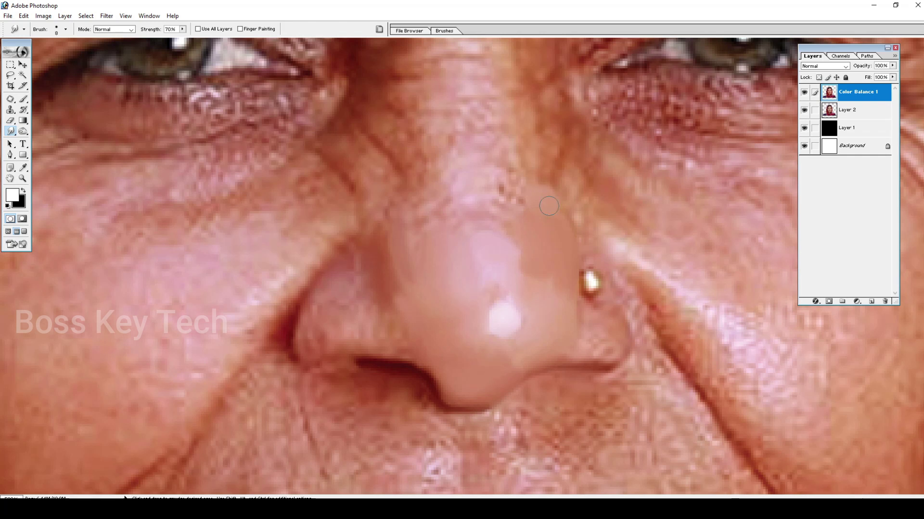
{"action": "mouse_move", "coordinate": [529, 189]}
{"action": "left_mouse_down"}
{"action": "mouse_move", "coordinate": [513, 183]}
{"action": "mouse_move", "coordinate": [484, 208]}
{"action": "mouse_move", "coordinate": [487, 199]}
{"action": "mouse_move", "coordinate": [523, 201]}
{"action": "mouse_move", "coordinate": [503, 297]}
{"action": "left_mouse_up"}
{"action": "key", "text": "bracketright"}
{"action": "key", "text": "bracketleft"}
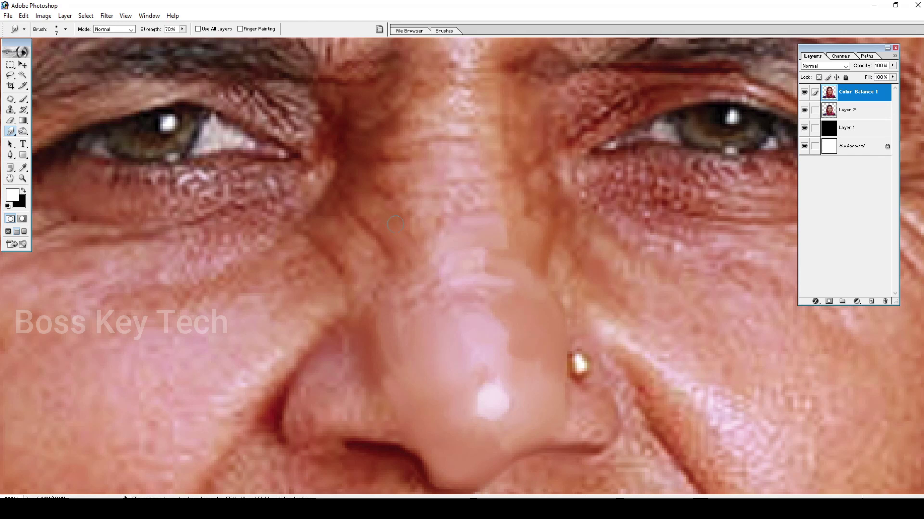
Smudge the middle of the nose bridge and the skin on both sides of it with a 5 to 6 px brush
{"action": "key", "text": "bracketleft"}
{"action": "key", "text": "bracketleft"}
{"action": "key", "text": "bracketleft"}
{"action": "key", "text": "bracketright"}
{"action": "key", "text": "bracketright"}
{"action": "key", "text": "bracketright"}
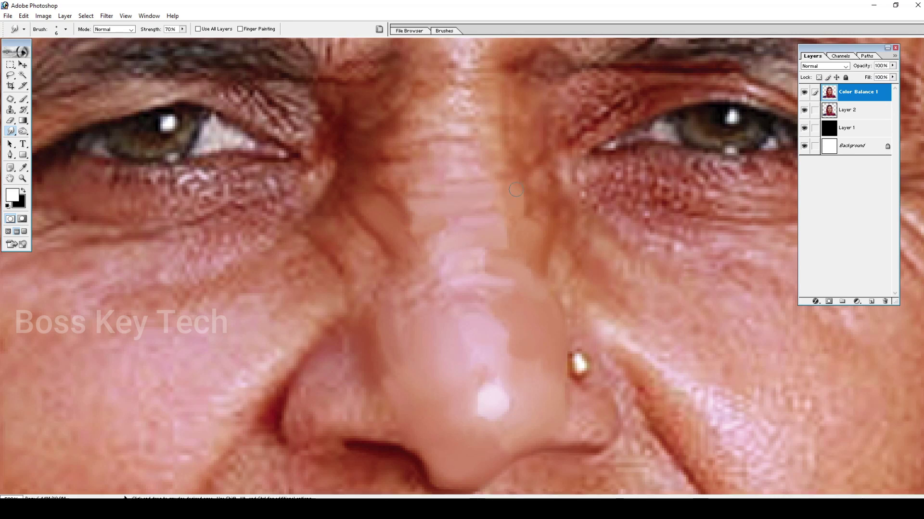
{"action": "key", "text": "bracketleft"}
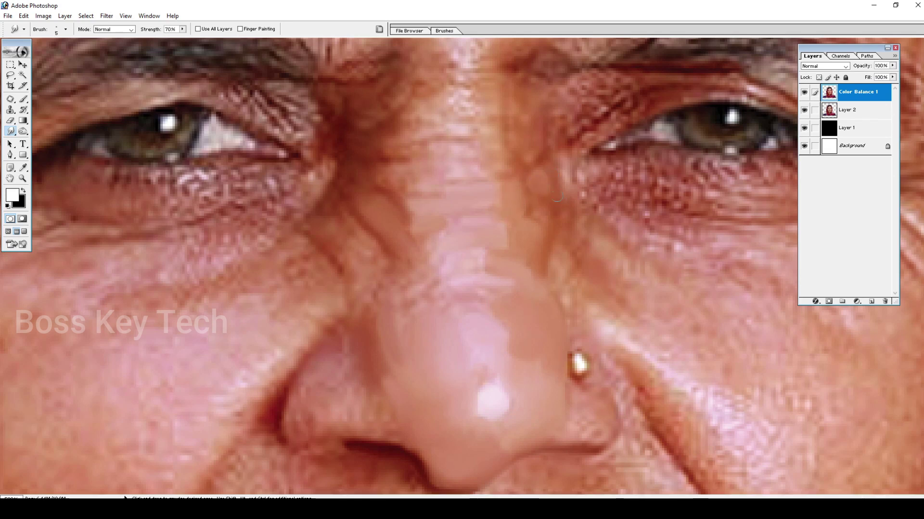
Smooth the bridge's right side near the inner eye and the crease on its left side with a 6 px smudge brush
{"action": "scroll", "coordinate": [539, 212], "scroll_direction": "up", "scroll_amount": 3}
{"action": "key", "text": "bracketright"}
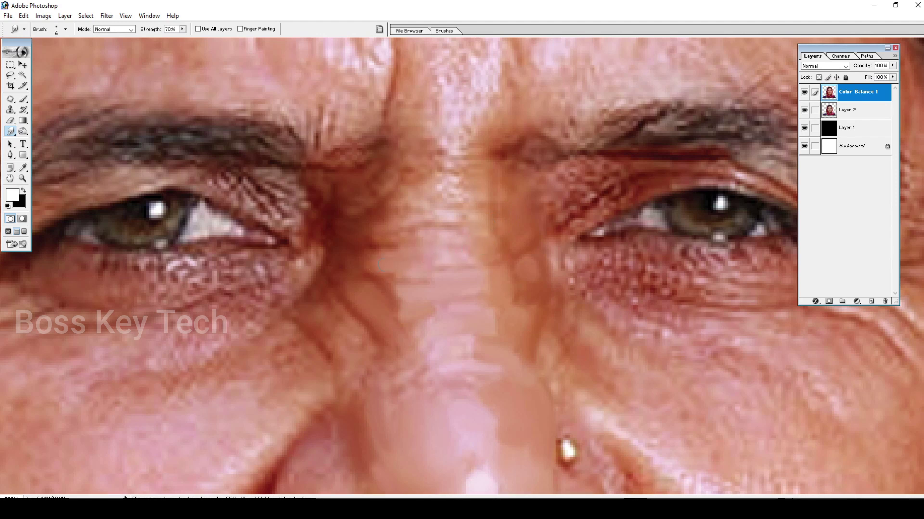
{"action": "key", "text": "]"}
{"action": "left_click_drag", "start_coordinate": [365, 251], "coordinate": [397, 248]}
{"action": "key", "text": "bracketleft"}
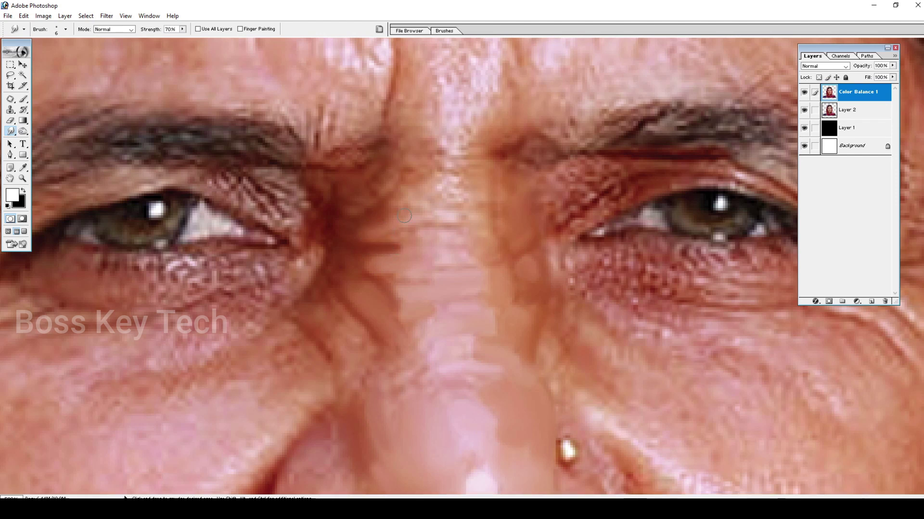
Smudge the shadow and fine wrinkles across the upper nose bridge between the eyes with a 5 to 6 px brush
{"action": "left_click_drag", "start_coordinate": [344, 226], "coordinate": [398, 207]}
{"action": "key", "text": "bracketright"}
{"action": "key", "text": "bracketleft"}
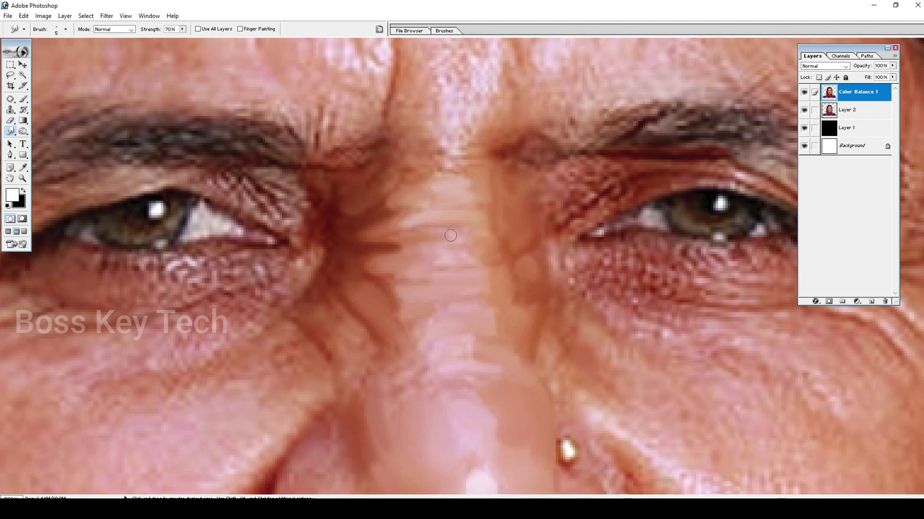
{"action": "key", "text": "bracketright"}
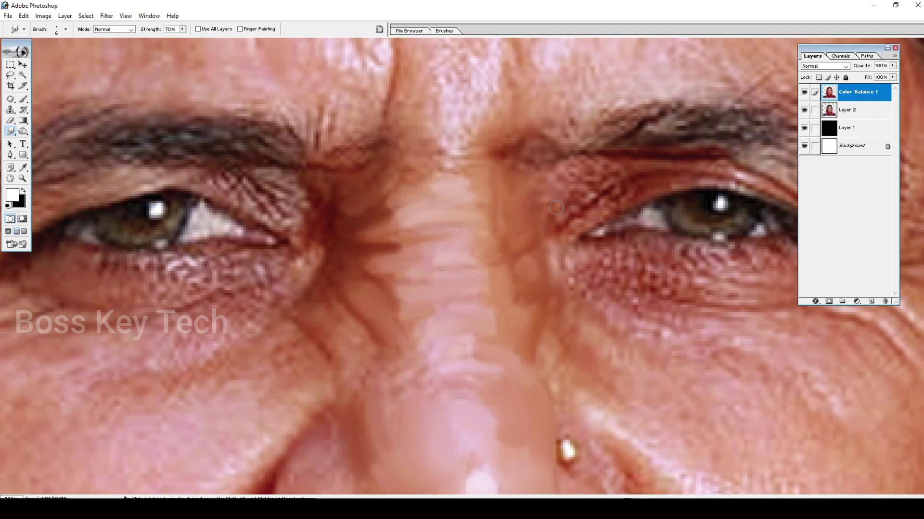
Smooth the skin between the inner brow and the inner corner of the right-hand eye with a 6 px smudge brush
{"action": "mouse_move", "coordinate": [554, 214]}
{"action": "left_mouse_down"}
{"action": "mouse_move", "coordinate": [543, 204]}
{"action": "mouse_move", "coordinate": [577, 174]}
{"action": "mouse_move", "coordinate": [550, 173]}
{"action": "mouse_move", "coordinate": [572, 168]}
{"action": "mouse_move", "coordinate": [539, 188]}
{"action": "mouse_move", "coordinate": [582, 185]}
{"action": "mouse_move", "coordinate": [558, 209]}
{"action": "mouse_move", "coordinate": [599, 183]}
{"action": "mouse_move", "coordinate": [570, 196]}
{"action": "mouse_move", "coordinate": [576, 182]}
{"action": "mouse_move", "coordinate": [615, 174]}
{"action": "mouse_move", "coordinate": [571, 166]}
{"action": "mouse_move", "coordinate": [593, 168]}
{"action": "left_mouse_up"}
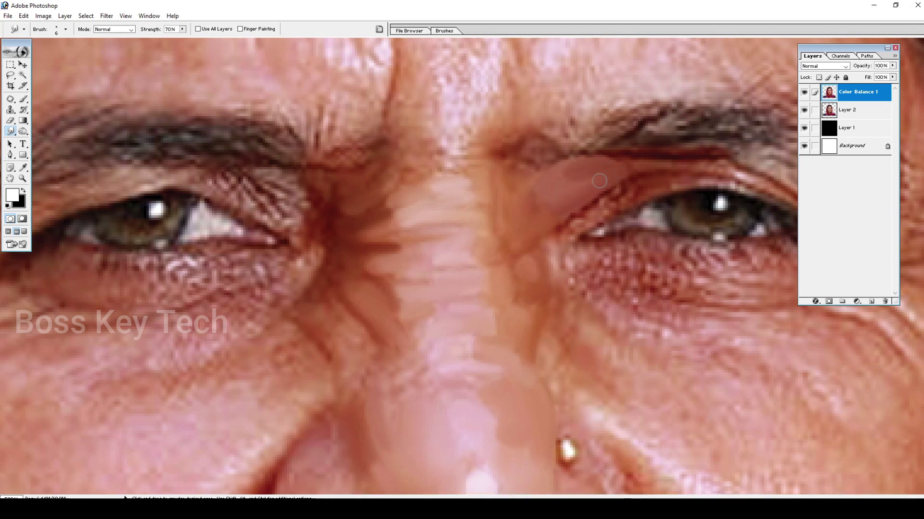
{"action": "key", "text": "bracketleft"}
{"action": "key", "text": "bracketleft"}
Smudge the dark crease between the left-hand eye's inner corner and the nose bridge with a 6 to 7 px brush
{"action": "left_click_drag", "start_coordinate": [396, 334], "coordinate": [438, 292]}
{"action": "key", "text": "bracketright"}
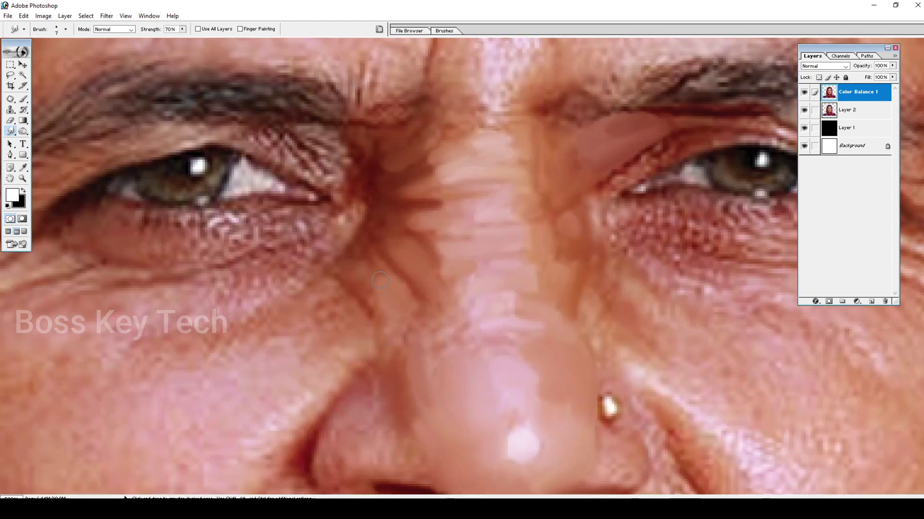
{"action": "key", "text": "bracketleft"}
{"action": "left_click_drag", "start_coordinate": [374, 228], "coordinate": [397, 258]}
{"action": "key", "text": "bracketleft"}
{"action": "key", "text": "bracketleft"}
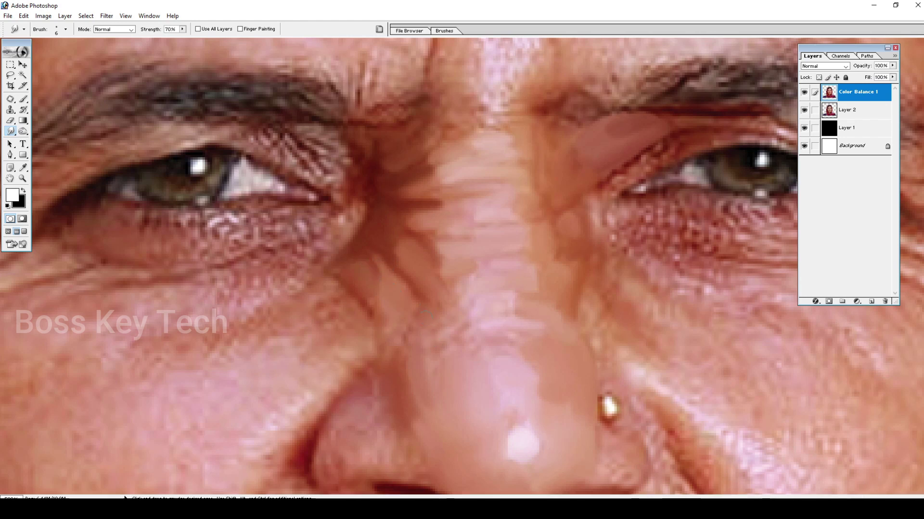
{"action": "key", "text": "bracketleft"}
{"action": "key", "text": "bracketleft"}
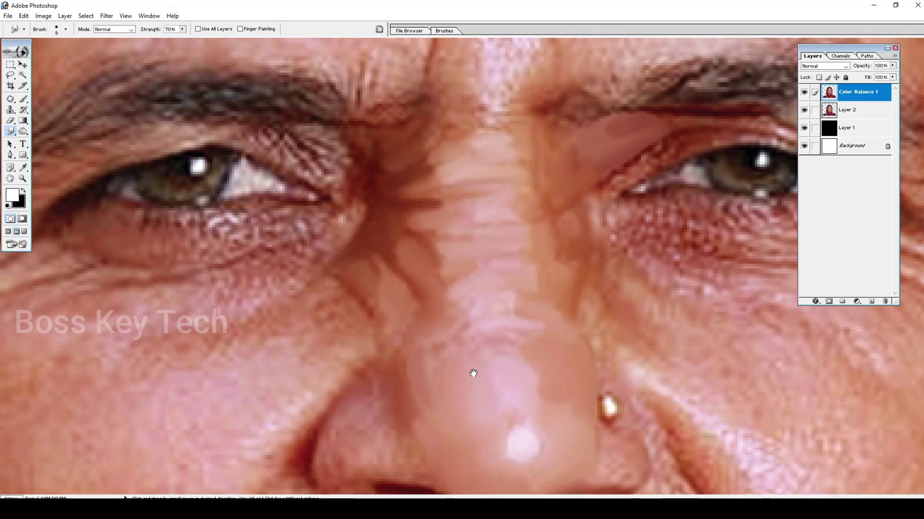
Blend the left half and upper edge of the nose ball with a 20 px, then a 9 px smudge brush
{"action": "scroll", "coordinate": [464, 355], "scroll_direction": "down", "scroll_amount": 3}
{"action": "key", "text": "bracketright"}
{"action": "key", "text": "bracketright"}
{"action": "key", "text": "bracketright"}
{"action": "key", "text": "bracketright"}
{"action": "key", "text": "bracketright"}
{"action": "key", "text": "bracketright"}
{"action": "key", "text": "bracketleft"}
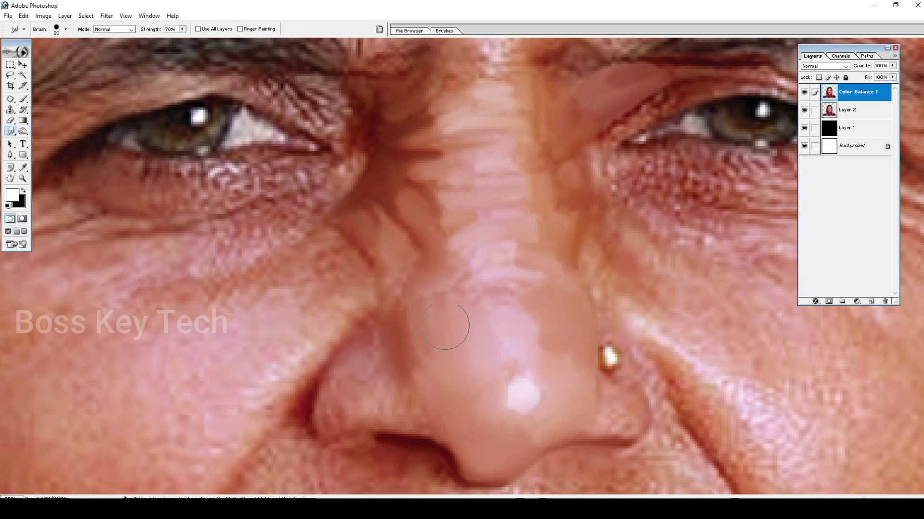
{"action": "key", "text": "bracketleft"}
{"action": "key", "text": "bracketleft"}
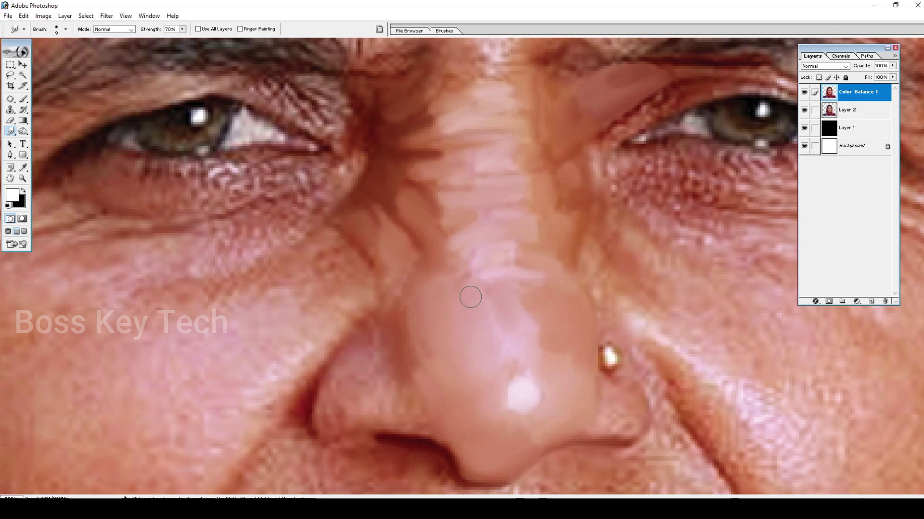
{"action": "key", "text": "bracketleft"}
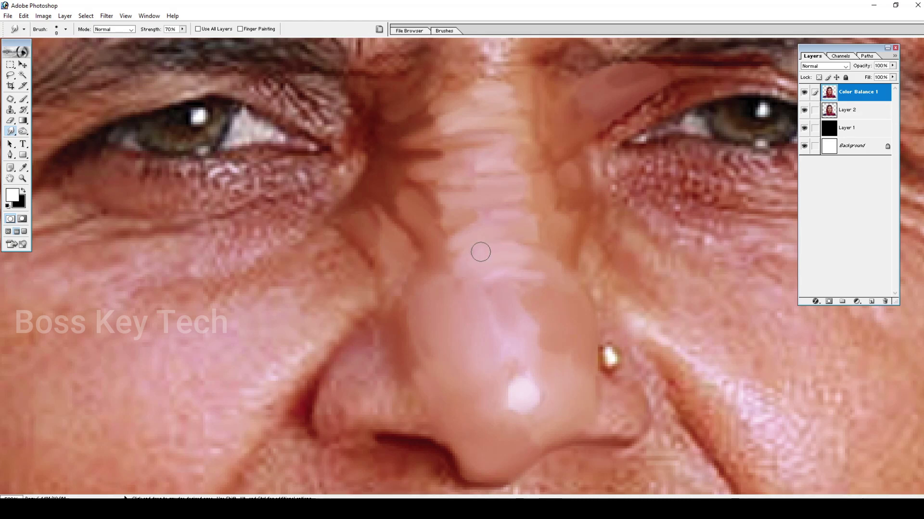
Refine the lower bridge's left edge and the creases running down to the nostril with a 3 to 4 px smudge brush
{"action": "key", "text": "bracketleft"}
{"action": "key", "text": "bracketleft"}
{"action": "key", "text": "bracketleft"}
{"action": "key", "text": "bracketleft"}
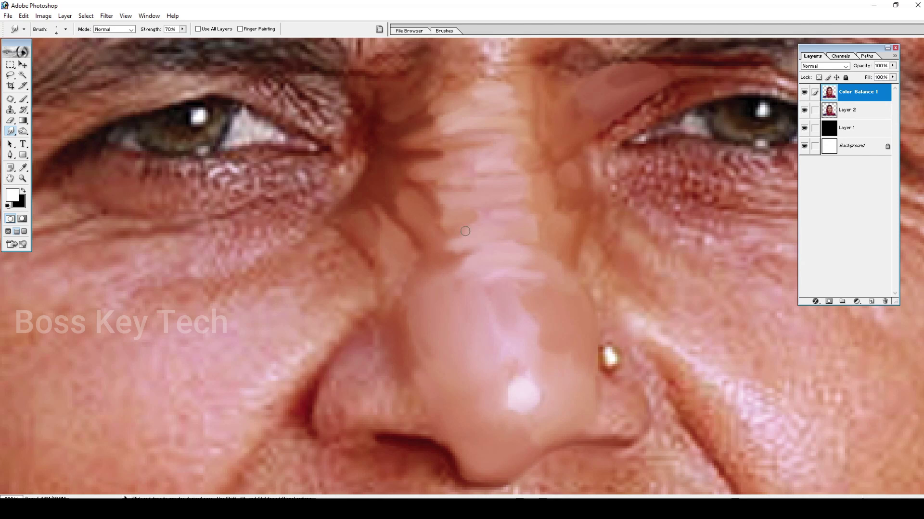
{"action": "key", "text": "bracketright"}
{"action": "key", "text": "bracketright"}
{"action": "key", "text": "bracketleft"}
{"action": "key", "text": "bracketright"}
{"action": "key", "text": "bracketleft"}
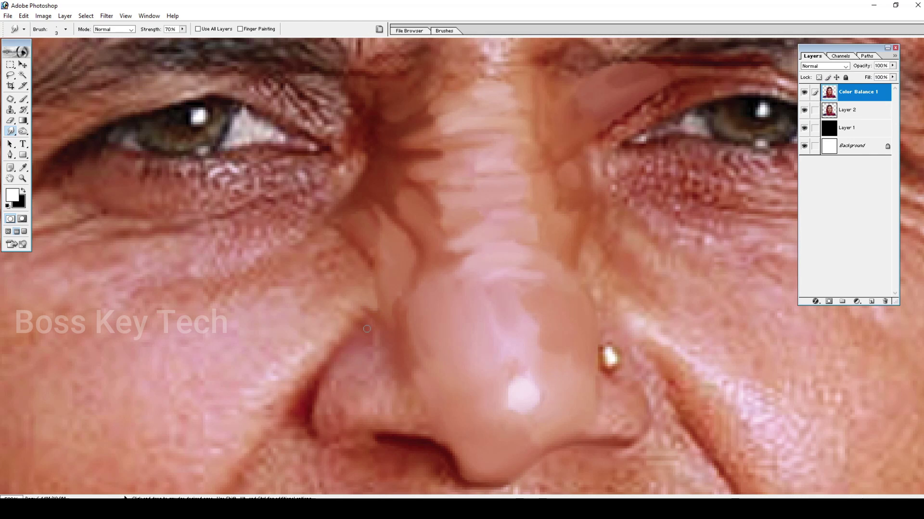
Smudge the long crease from the nose bridge under the left-hand eye towards the cheek with a 7 px brush
{"action": "key", "text": "bracketright"}
{"action": "key", "text": "bracketright"}
{"action": "mouse_move", "coordinate": [333, 216]}
{"action": "left_mouse_down"}
{"action": "mouse_move", "coordinate": [275, 250]}
{"action": "mouse_move", "coordinate": [321, 228]}
{"action": "mouse_move", "coordinate": [280, 248]}
{"action": "left_mouse_up"}
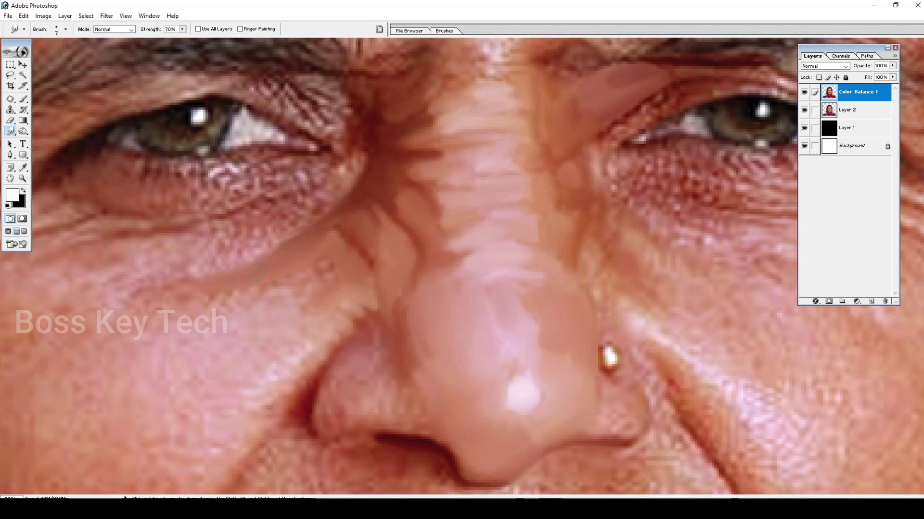
Smooth the upper cheek just below the under-eye crease with an 8 to 10 px smudge brush
{"action": "key", "text": "bracketright"}
{"action": "key", "text": "bracketright"}
{"action": "left_click_drag", "start_coordinate": [326, 264], "coordinate": [318, 279]}
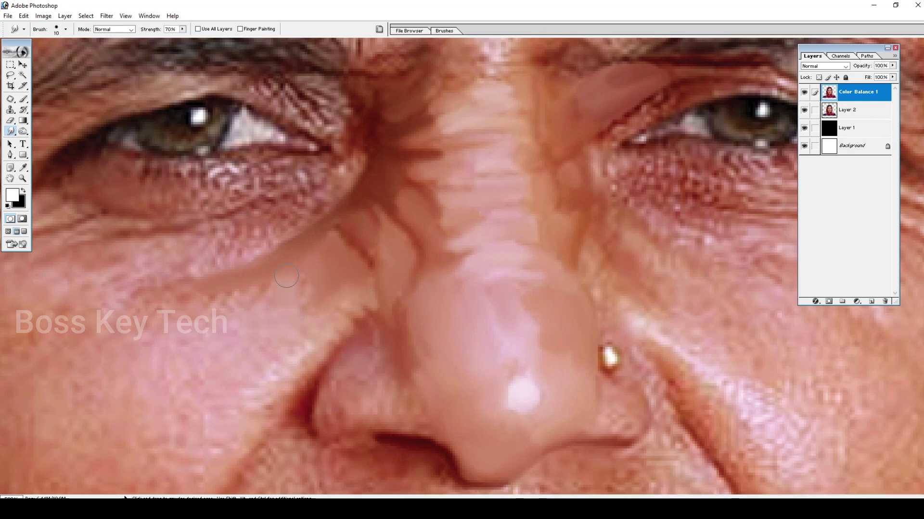
{"action": "key", "text": "bracketleft"}
{"action": "key", "text": "bracketleft"}
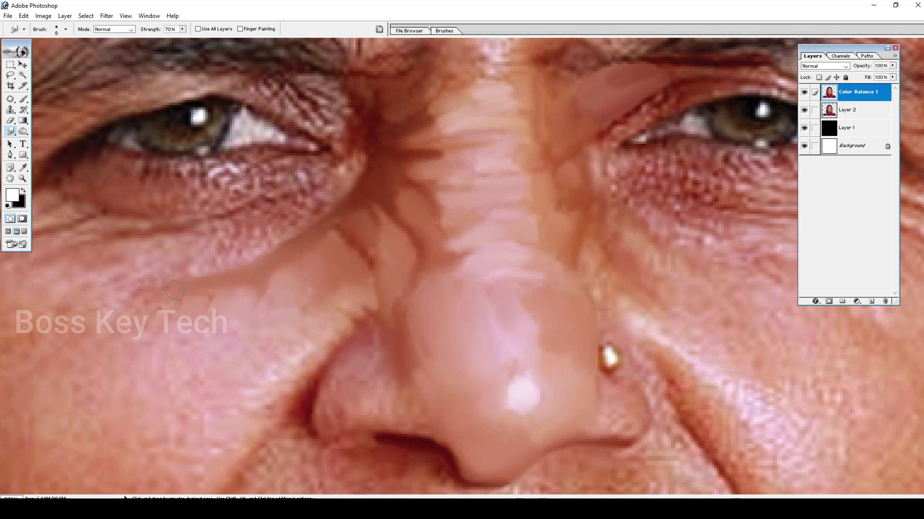
{"action": "key", "text": "bracketright"}
Smooth the pink cheek area beside the left-hand nostril, varying the smudge brush from 10 px as needed
{"action": "key", "text": "space"}
{"action": "left_click_drag", "start_coordinate": [273, 354], "coordinate": [330, 323]}
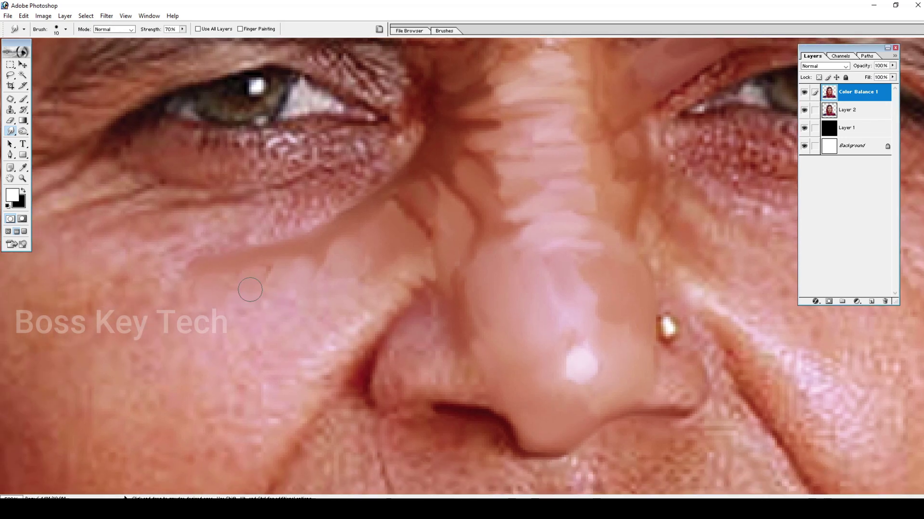
{"action": "key", "text": "bracketright"}
{"action": "key", "text": "bracketleft"}
{"action": "key", "text": "bracketright"}
{"action": "key", "text": "bracketright"}
{"action": "key", "text": "bracketright"}
{"action": "key", "text": "bracketright"}
{"action": "key", "text": "bracketleft"}
{"action": "key", "text": "bracketleft"}
{"action": "key", "text": "bracketleft"}
{"action": "key", "text": "bracketleft"}
{"action": "key", "text": "bracketleft"}
{"action": "key", "text": "bracketleft"}
{"action": "key", "text": "bracketright"}
{"action": "key", "text": "bracketright"}
{"action": "key", "text": "bracketright"}
{"action": "key", "text": "bracketright"}
{"action": "key", "text": "bracketright"}
{"action": "key", "text": "bracketright"}
{"action": "key", "text": "bracketleft"}
{"action": "left_click_drag", "start_coordinate": [317, 365], "coordinate": [367, 314]}
Smudge the cheek edge and upper smile fold along the left-hand nostril with a 6 to 7 px brush
{"action": "key", "text": "bracketleft"}
{"action": "key", "text": "bracketleft"}
{"action": "key", "text": "bracketleft"}
{"action": "key", "text": "bracketleft"}
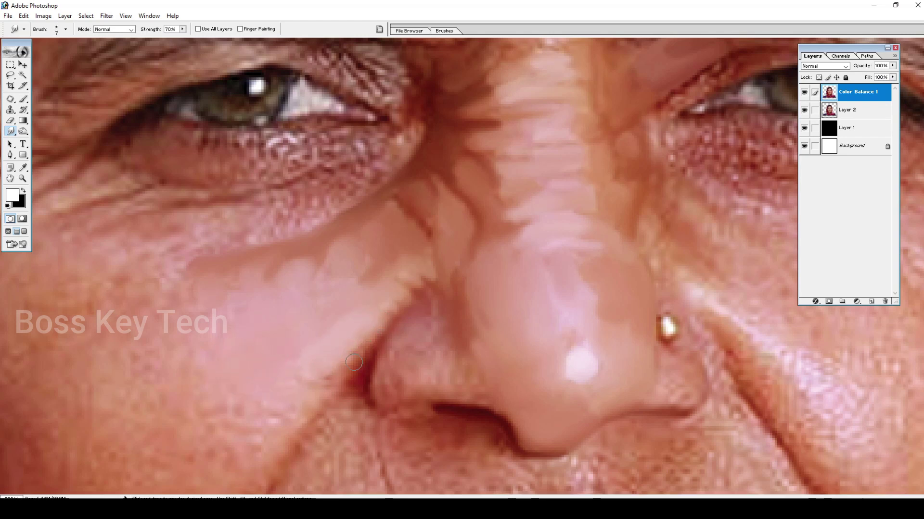
{"action": "key", "text": "bracketright"}
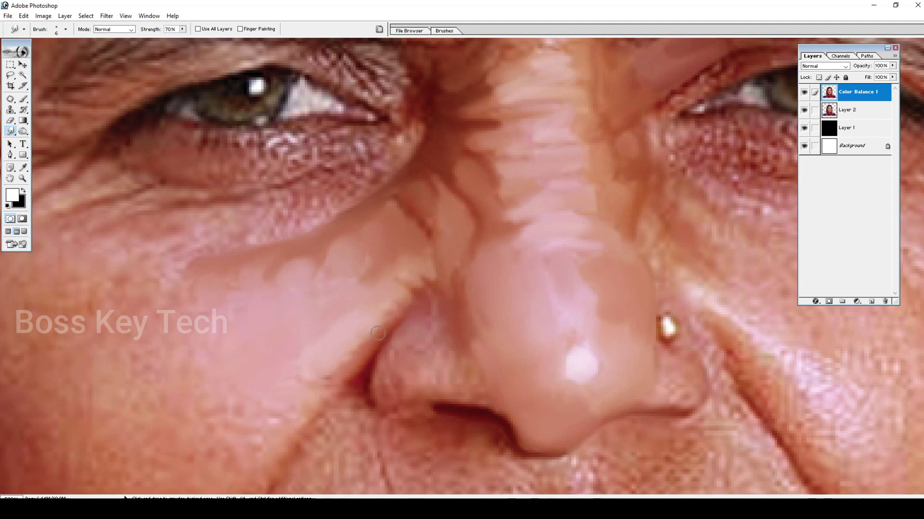
{"action": "left_click_drag", "start_coordinate": [326, 403], "coordinate": [384, 343]}
{"action": "key", "text": "bracketright"}
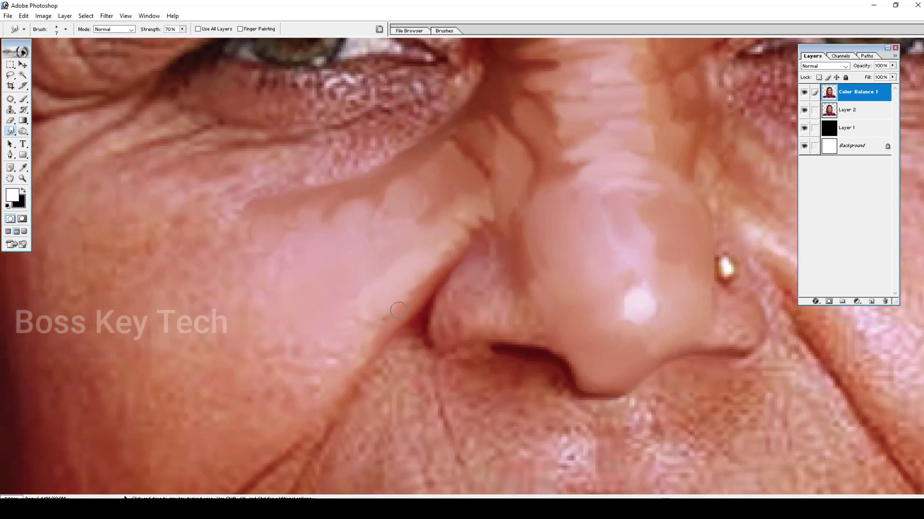
Blend the middle of the left-hand cheek down to the smile fold with a 20 px smudge brush
{"action": "key", "text": "bracketright"}
{"action": "key", "text": "bracketright"}
{"action": "key", "text": "bracketright"}
{"action": "key", "text": "bracketright"}
{"action": "key", "text": "bracketleft"}
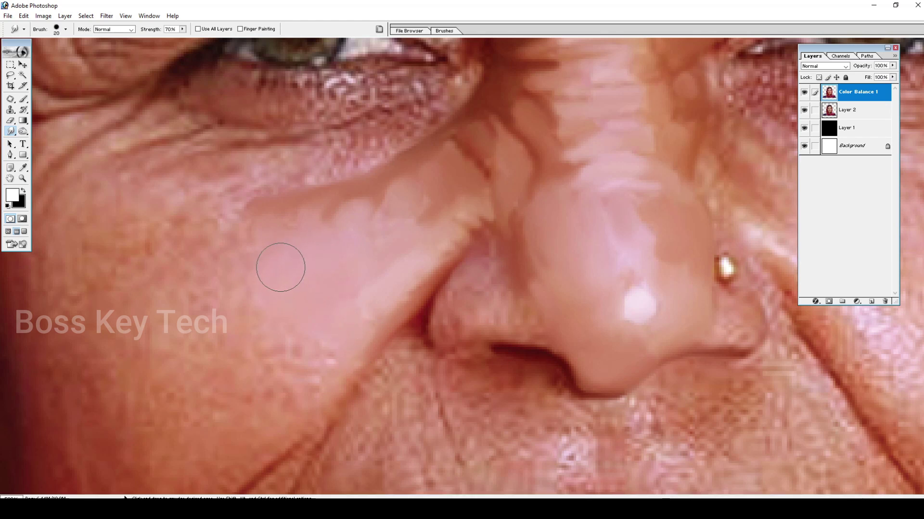
{"action": "left_click_drag", "start_coordinate": [271, 264], "coordinate": [327, 217]}
{"action": "mouse_move", "coordinate": [345, 312]}
{"action": "left_mouse_down"}
{"action": "mouse_move", "coordinate": [369, 301]}
{"action": "mouse_move", "coordinate": [365, 314]}
{"action": "mouse_move", "coordinate": [354, 286]}
{"action": "left_mouse_up"}
Extend the smoothing over the outer and lower left-hand cheek with a 20 to 30 px smudge brush
{"action": "key", "text": "bracketright"}
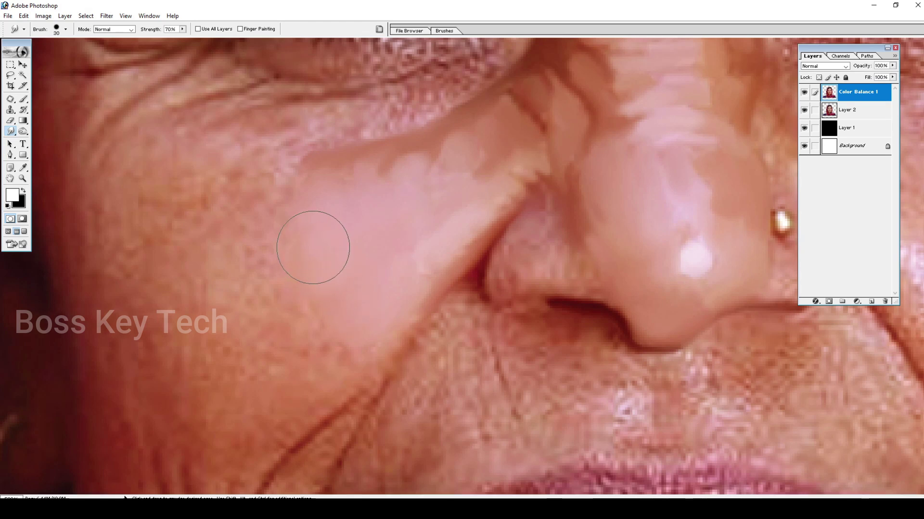
{"action": "key", "text": "bracketleft"}
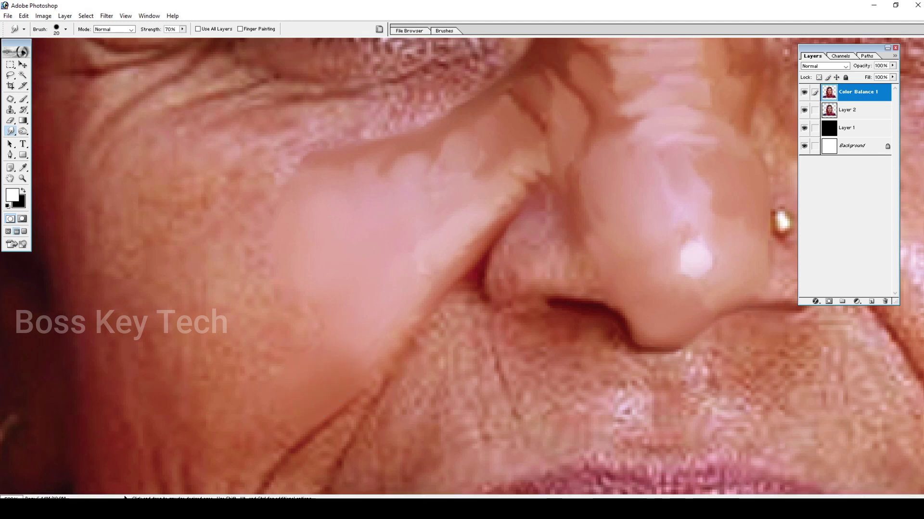
{"action": "key", "text": "bracketright"}
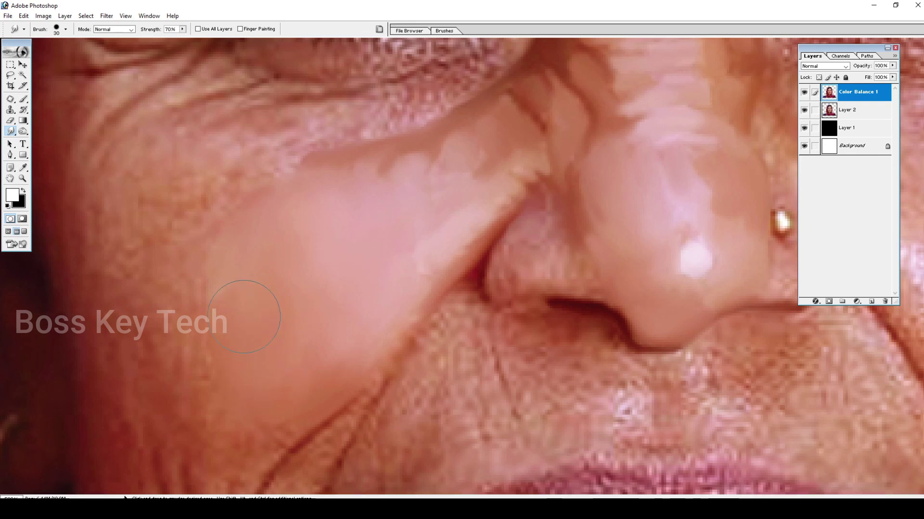
{"action": "key", "text": "["}
{"action": "left_click_drag", "start_coordinate": [245, 319], "coordinate": [292, 265]}
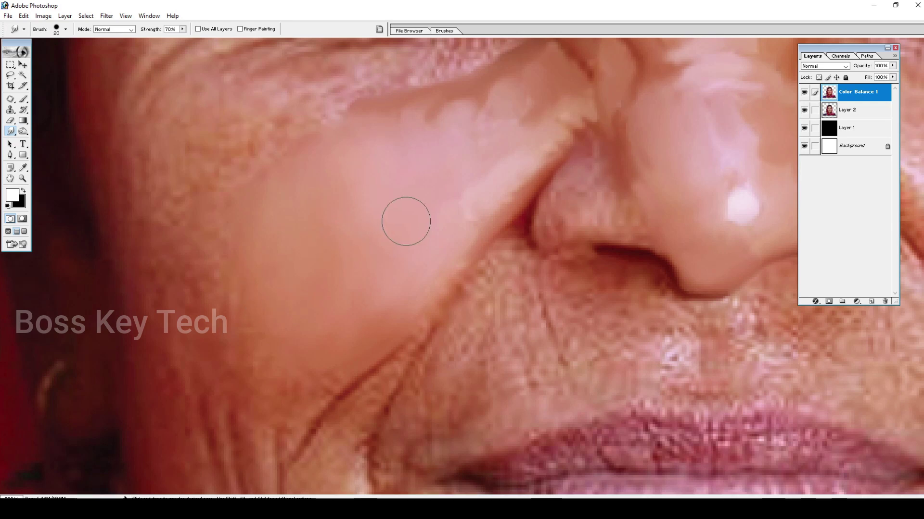
View the smudge brush's tip shape settings and close them
{"action": "scroll", "coordinate": [361, 245], "scroll_direction": "up", "scroll_amount": 2}
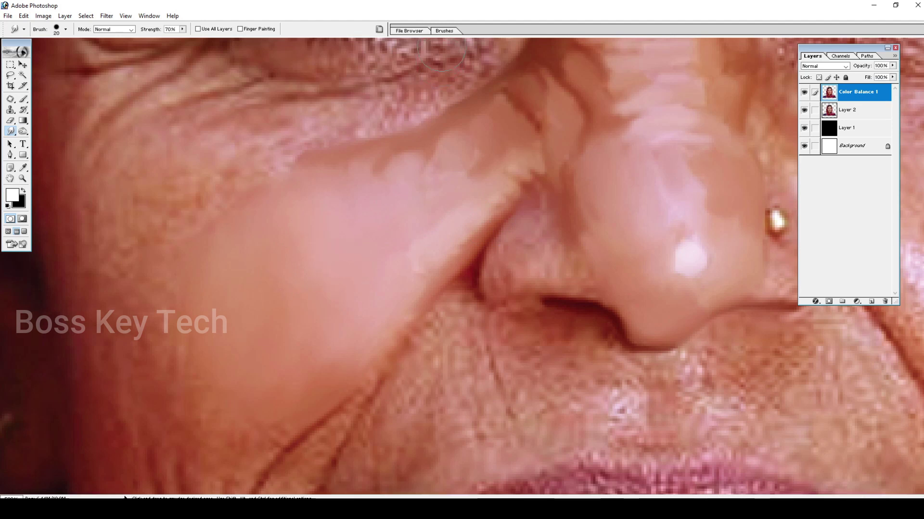
{"action": "left_click", "coordinate": [446, 32]}
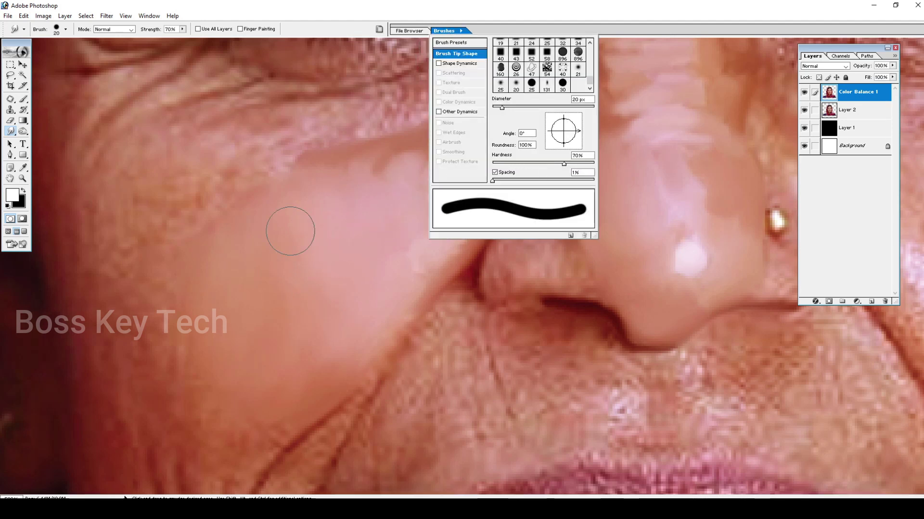
{"action": "left_click", "coordinate": [329, 341]}
Smooth the lower left-hand cheek above the smile crease and its outer edge with a 20 to 30 px smudge brush
{"action": "left_click_drag", "start_coordinate": [308, 385], "coordinate": [335, 329]}
{"action": "left_click_drag", "start_coordinate": [287, 398], "coordinate": [315, 374]}
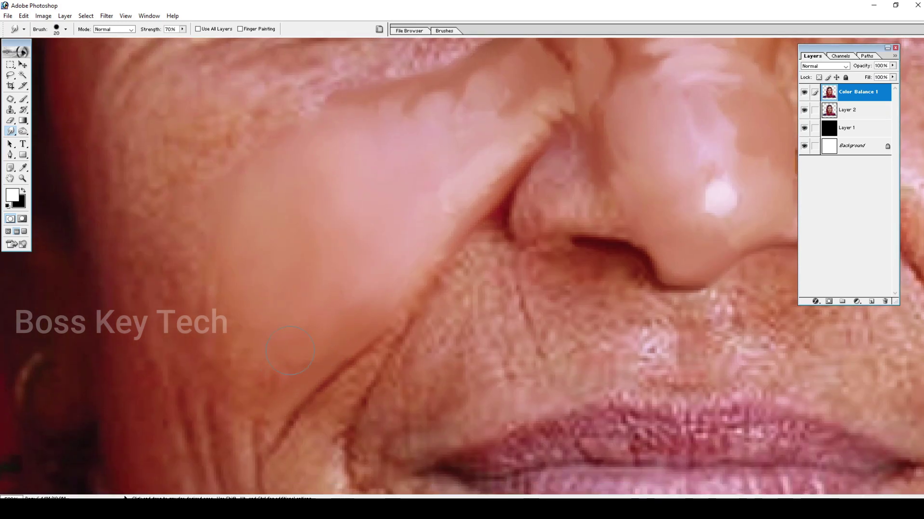
{"action": "key", "text": "bracketright"}
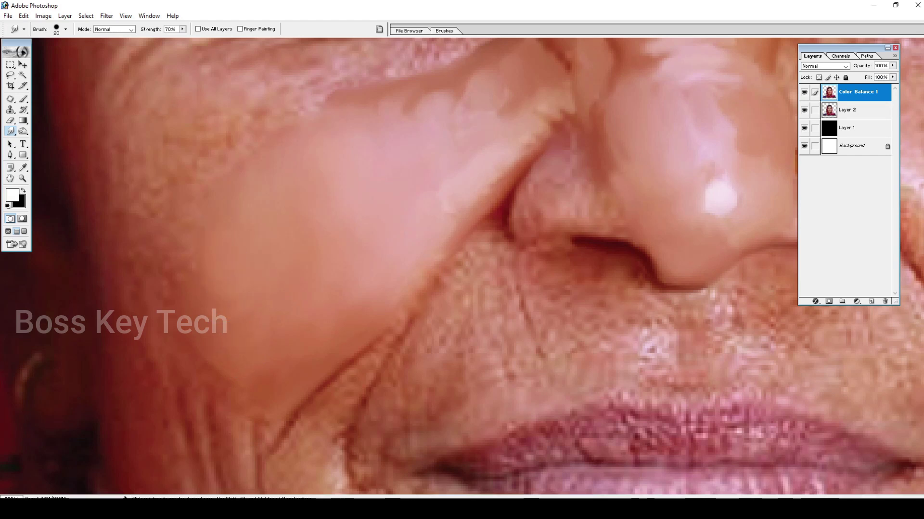
{"action": "key", "text": "bracketright"}
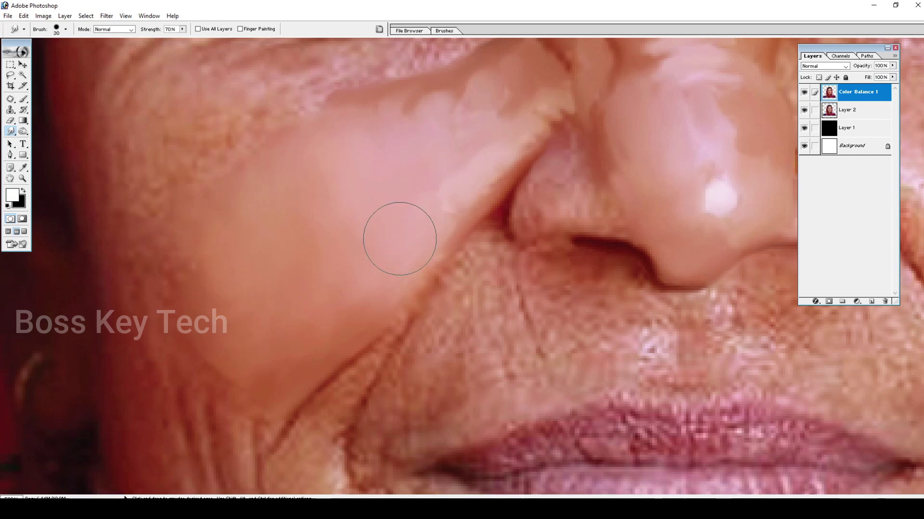
{"action": "key", "text": "bracketleft"}
{"action": "key", "text": "bracketright"}
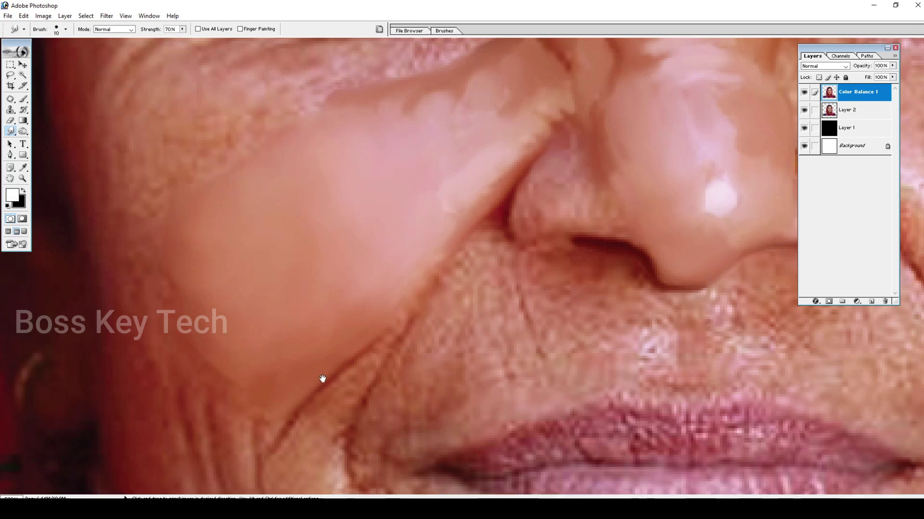
Smudge the smile fold and the strip of skin between its two creases with a 9 px, then a 5 px brush
{"action": "scroll", "coordinate": [324, 366], "scroll_direction": "down", "scroll_amount": 3}
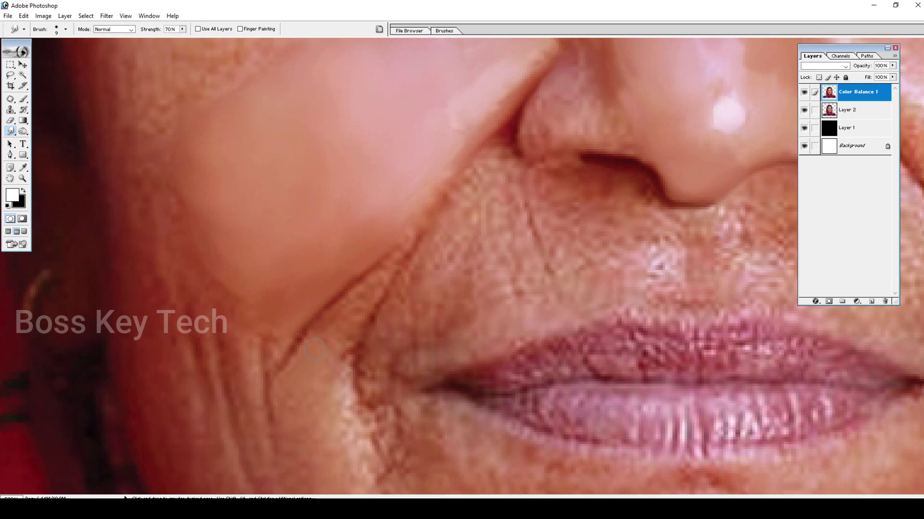
{"action": "mouse_move", "coordinate": [307, 345]}
{"action": "left_mouse_down"}
{"action": "mouse_move", "coordinate": [323, 328]}
{"action": "mouse_move", "coordinate": [312, 348]}
{"action": "mouse_move", "coordinate": [345, 332]}
{"action": "mouse_move", "coordinate": [338, 335]}
{"action": "mouse_move", "coordinate": [367, 299]}
{"action": "left_mouse_up"}
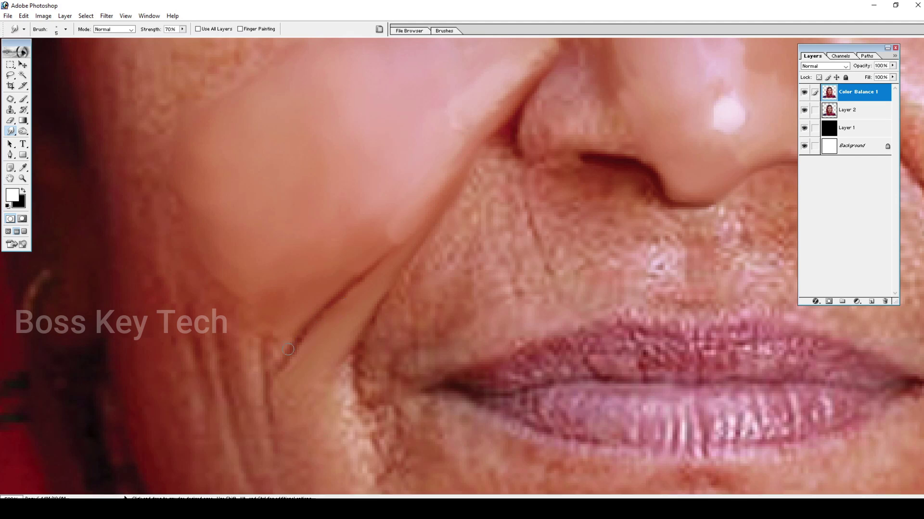
{"action": "key", "text": "bracketright"}
Smooth the upper part of the bright highlight and the crease near the left-hand mouth corner with a 5 to 6 px brush
{"action": "scroll", "coordinate": [371, 288], "scroll_direction": "down", "scroll_amount": 3}
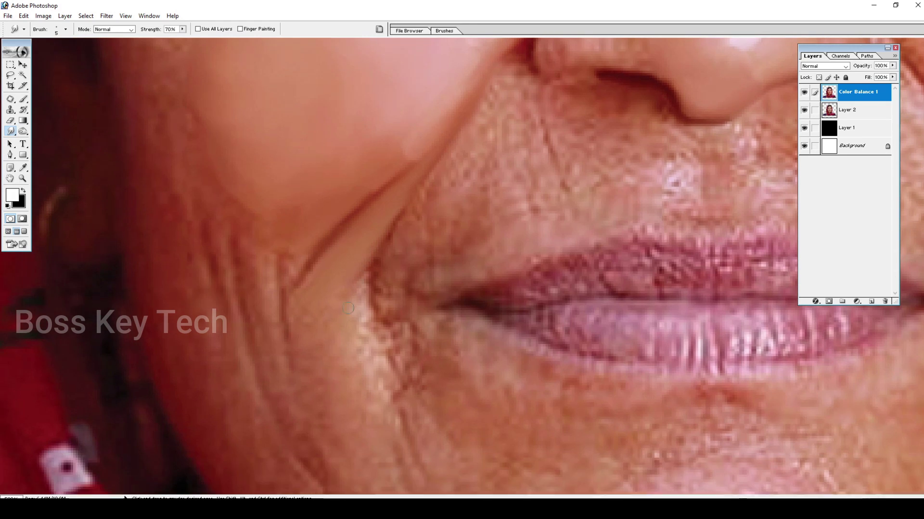
{"action": "left_click_drag", "start_coordinate": [361, 309], "coordinate": [363, 275]}
{"action": "key", "text": "bracketleft"}
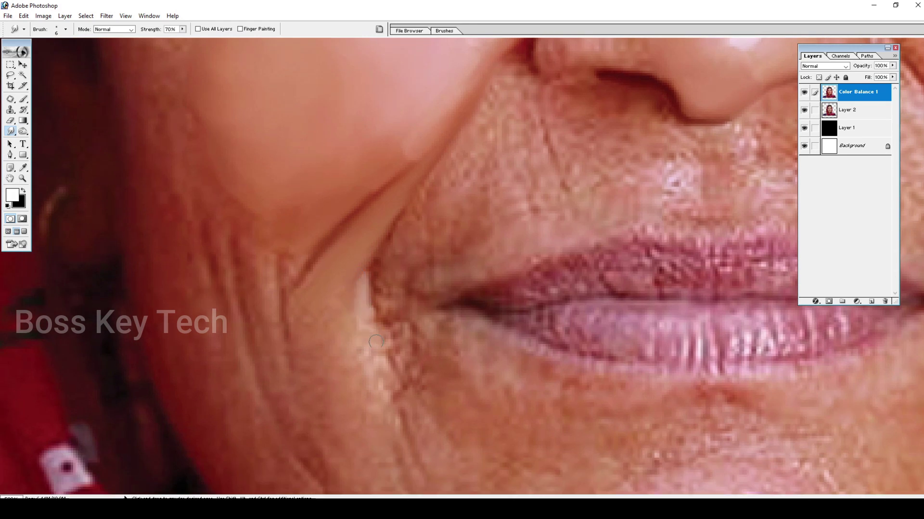
{"action": "key", "text": "bracketleft"}
{"action": "left_click_drag", "start_coordinate": [376, 270], "coordinate": [373, 309]}
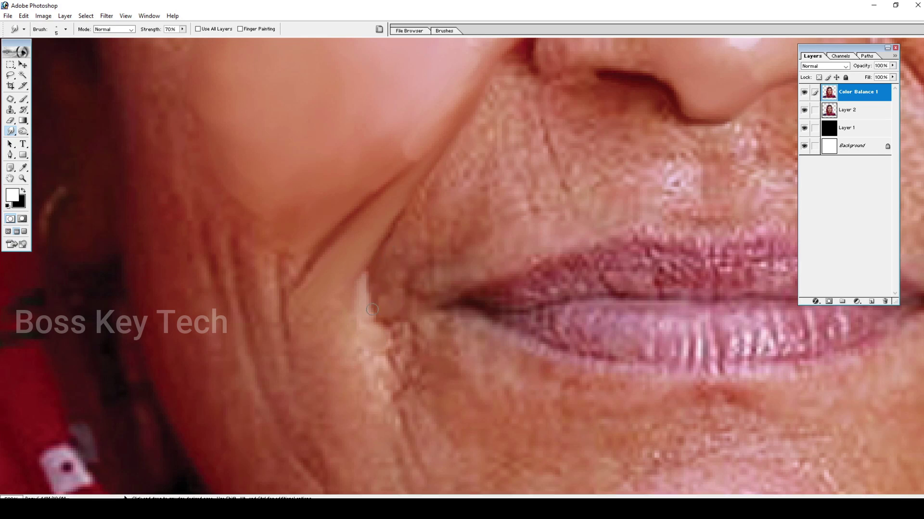
Smooth the skin above the mouth corner and the lower cheek beside the highlight with a 9 to 10 px smudge brush
{"action": "key", "text": "bracketright"}
{"action": "key", "text": "bracketright"}
{"action": "key", "text": "bracketright"}
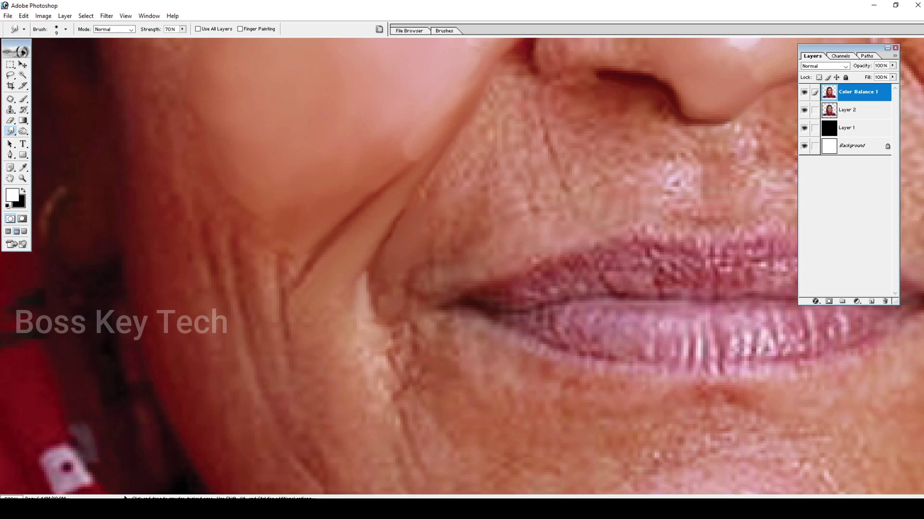
{"action": "key", "text": "bracketright"}
{"action": "key", "text": "bracketleft"}
{"action": "left_click_drag", "start_coordinate": [329, 361], "coordinate": [326, 341]}
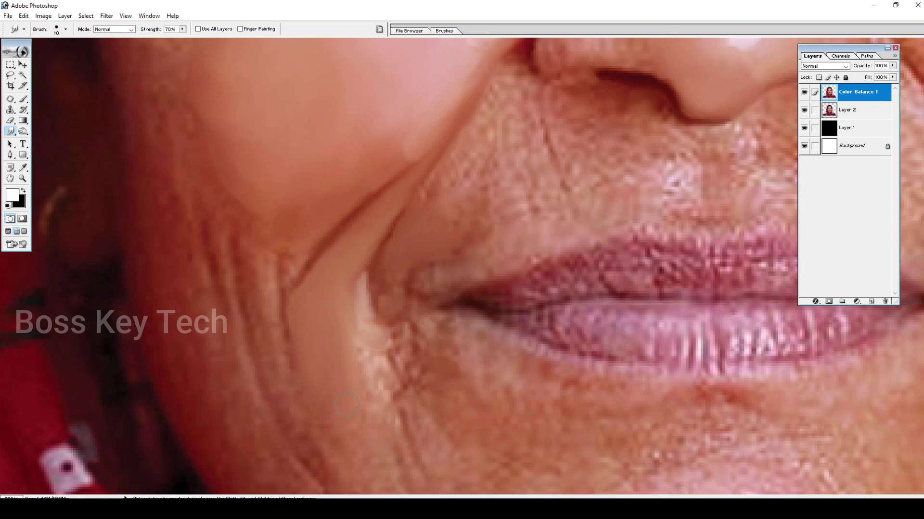
Blend the lower part of the highlight and the wrinkles below the left-hand mouth corner with a smaller smudge brush
{"action": "key", "text": "bracketleft"}
{"action": "key", "text": "bracketleft"}
{"action": "key", "text": "bracketleft"}
{"action": "key", "text": "bracketleft"}
{"action": "key", "text": "bracketleft"}
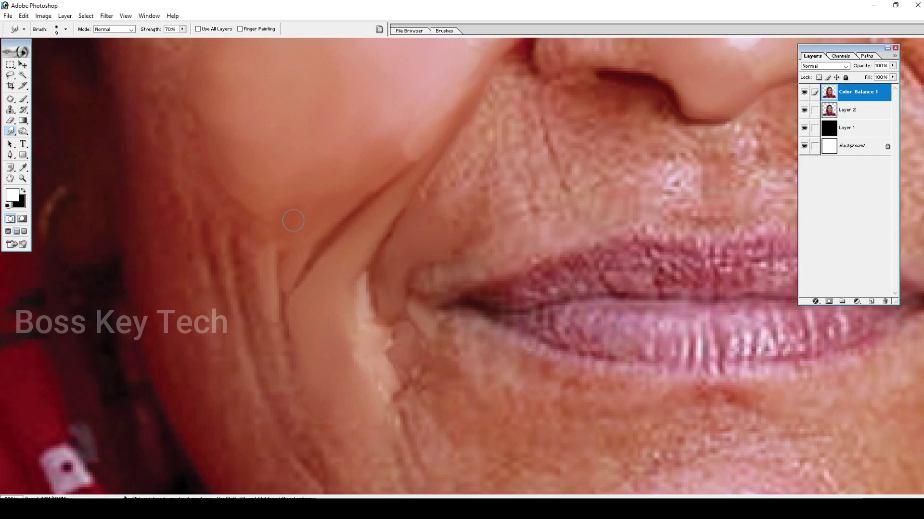
Smooth the fine creases on the cheek just outside the smile fold with a 9 px smudge brush
{"action": "key", "text": "bracketright"}
{"action": "key", "text": "bracketright"}
{"action": "key", "text": "bracketright"}
{"action": "key", "text": "bracketleft"}
{"action": "key", "text": "bracketleft"}
{"action": "key", "text": "bracketleft"}
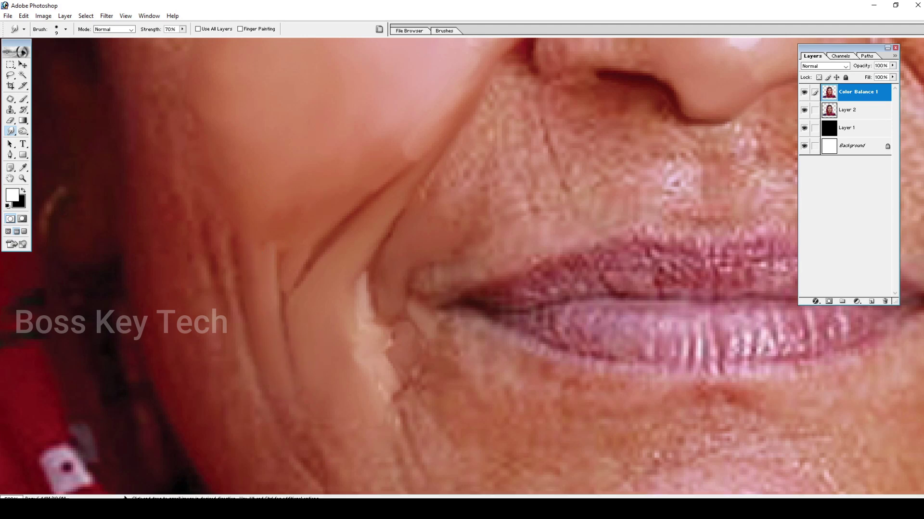
{"action": "left_click_drag", "start_coordinate": [275, 283], "coordinate": [330, 262]}
Blend the lower end of the smile fold and the adjoining skin down toward the chin with a 9 px brush
{"action": "key", "text": "bracketleft"}
{"action": "key", "text": "bracketright"}
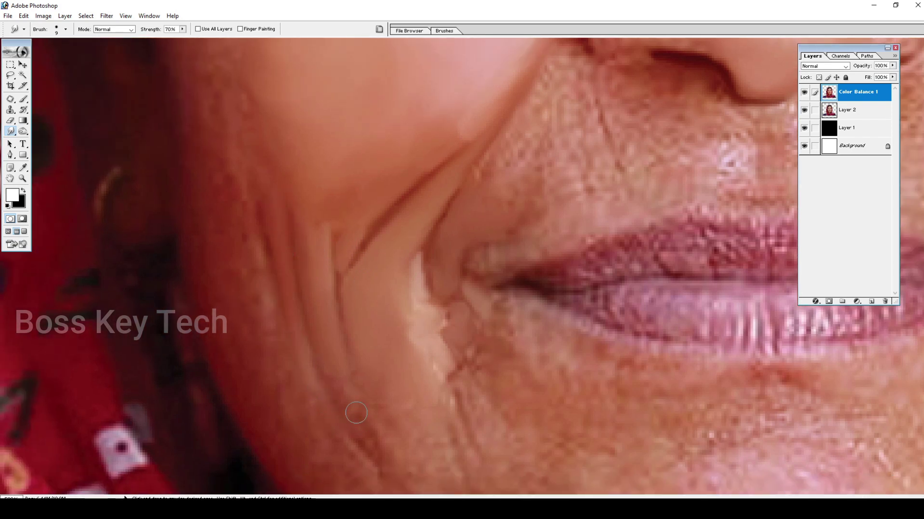
{"action": "left_click_drag", "start_coordinate": [355, 418], "coordinate": [340, 336]}
{"action": "key", "text": "bracketleft"}
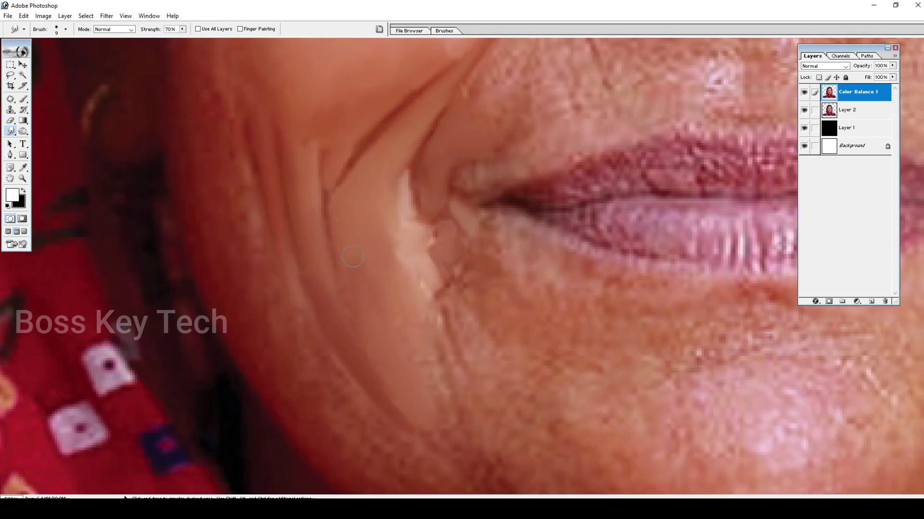
Smudge the wrinkles and skin below the left-hand mouth corner, beneath the bright highlight, with a 7 px brush
{"action": "key", "text": "bracketleft"}
{"action": "mouse_move", "coordinate": [419, 305]}
{"action": "left_mouse_down"}
{"action": "mouse_move", "coordinate": [457, 365]}
{"action": "mouse_move", "coordinate": [473, 357]}
{"action": "left_mouse_up"}
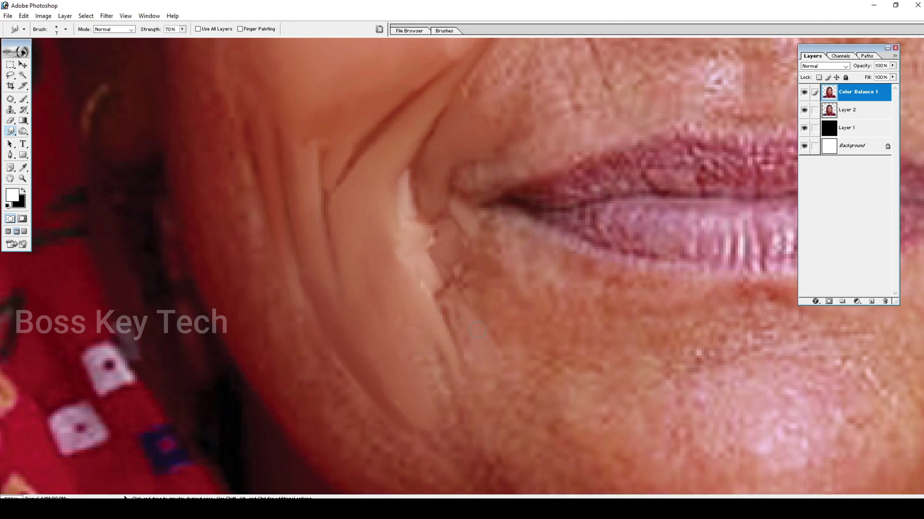
{"action": "left_click_drag", "start_coordinate": [437, 284], "coordinate": [469, 353]}
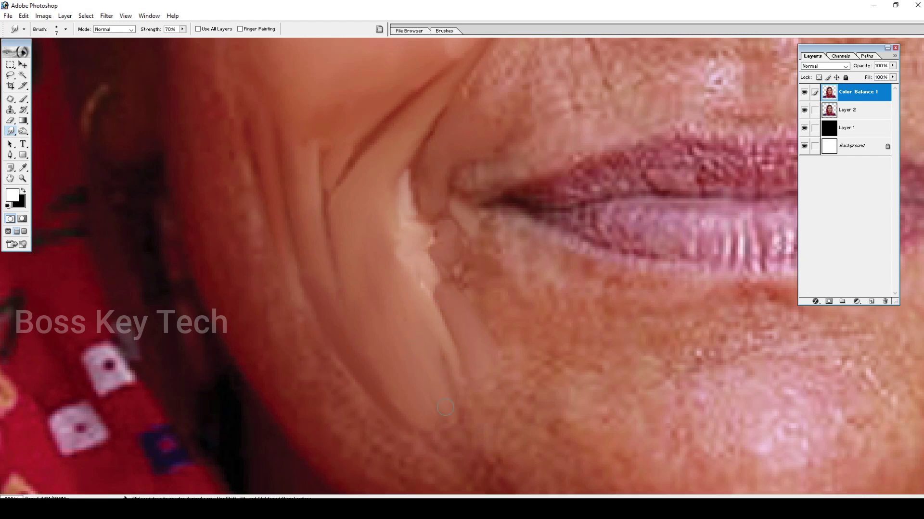
{"action": "left_click_drag", "start_coordinate": [500, 409], "coordinate": [446, 324]}
{"action": "mouse_move", "coordinate": [389, 346]}
{"action": "left_mouse_down"}
{"action": "mouse_move", "coordinate": [417, 389]}
{"action": "mouse_move", "coordinate": [372, 319]}
{"action": "mouse_move", "coordinate": [432, 395]}
{"action": "mouse_move", "coordinate": [392, 358]}
{"action": "mouse_move", "coordinate": [412, 384]}
{"action": "left_mouse_up"}
Smooth the lower cheek along the jawline with a smudge brush enlarged from 9 to 20 px
{"action": "key", "text": "bracketright"}
{"action": "key", "text": "bracketright"}
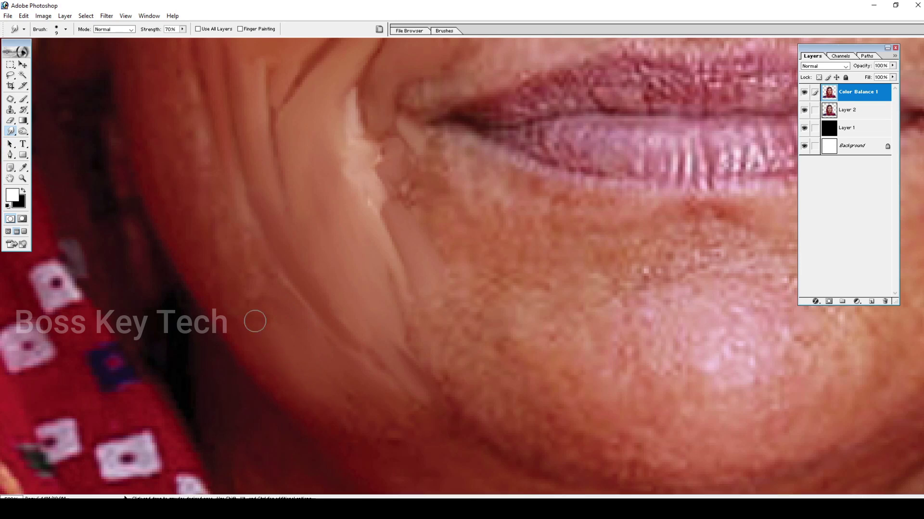
{"action": "key", "text": "bracketright"}
{"action": "key", "text": "bracketright"}
{"action": "left_click_drag", "start_coordinate": [313, 337], "coordinate": [367, 381]}
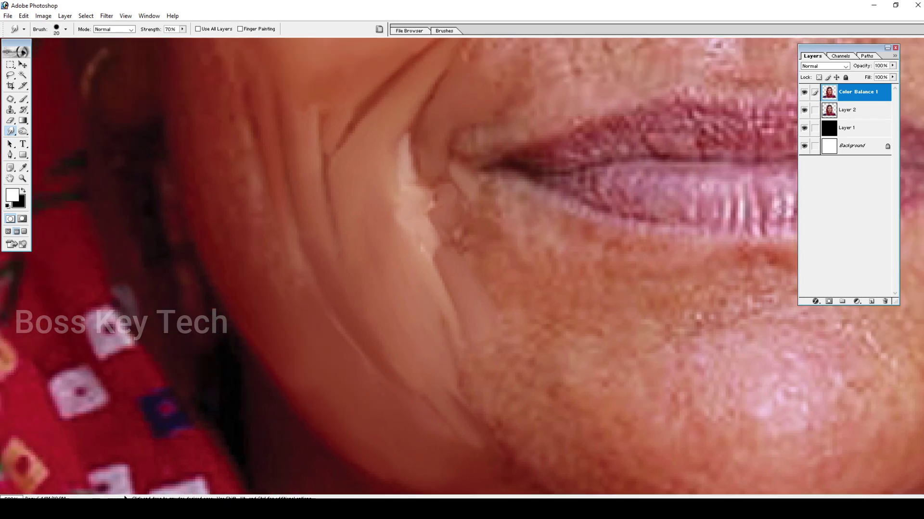
{"action": "left_click_drag", "start_coordinate": [308, 303], "coordinate": [360, 378]}
Blend the thin crease running down the lower cheek with a 6 px smudge brush
{"action": "key", "text": "bracketleft"}
{"action": "key", "text": "bracketleft"}
{"action": "key", "text": "bracketleft"}
{"action": "key", "text": "bracketleft"}
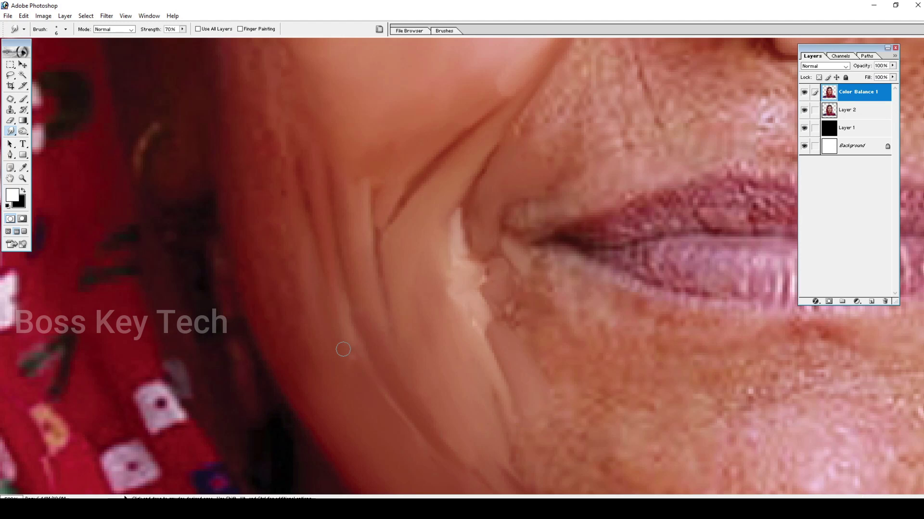
Smooth the outer edge of the cheek beside the long creases with a 10 px, then a 20 px brush
{"action": "key", "text": "bracketright"}
{"action": "key", "text": "bracketright"}
{"action": "key", "text": "bracketright"}
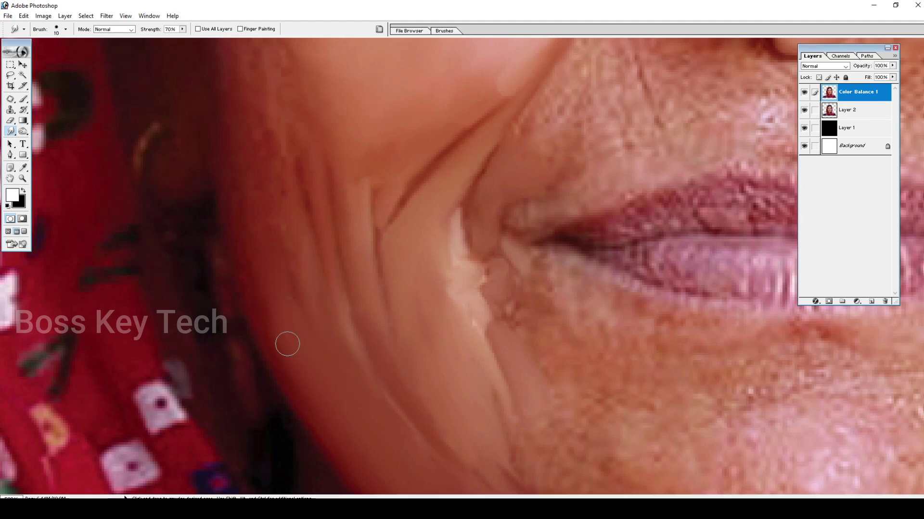
{"action": "left_click_drag", "start_coordinate": [255, 241], "coordinate": [292, 334]}
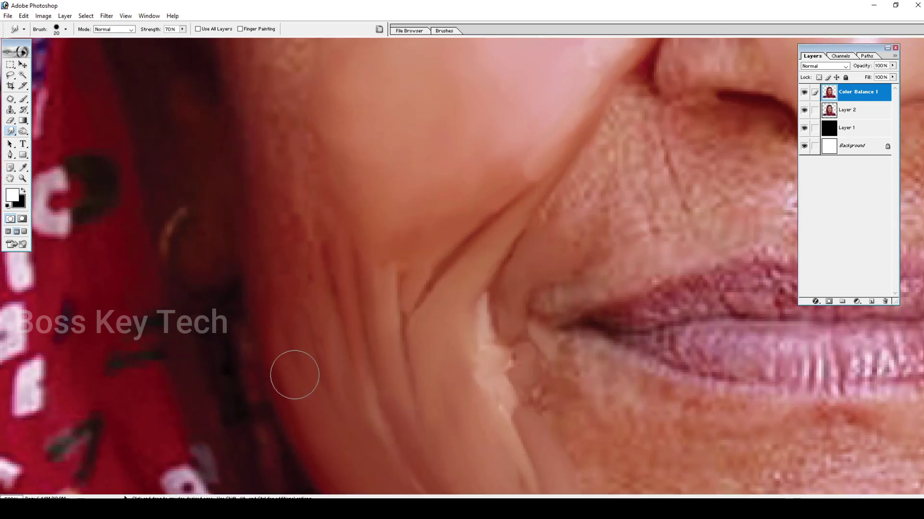
{"action": "key", "text": "bracketleft"}
{"action": "left_click_drag", "start_coordinate": [275, 327], "coordinate": [268, 188]}
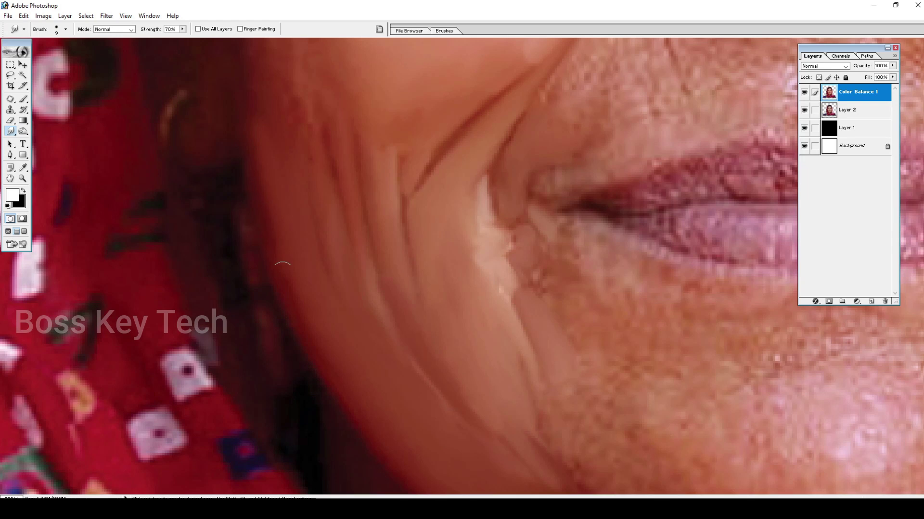
Smudge the outer cheek from above the creases up toward the eye with a 10 px, then a 20 px brush
{"action": "key", "text": "bracketright"}
{"action": "left_click_drag", "start_coordinate": [274, 150], "coordinate": [295, 255]}
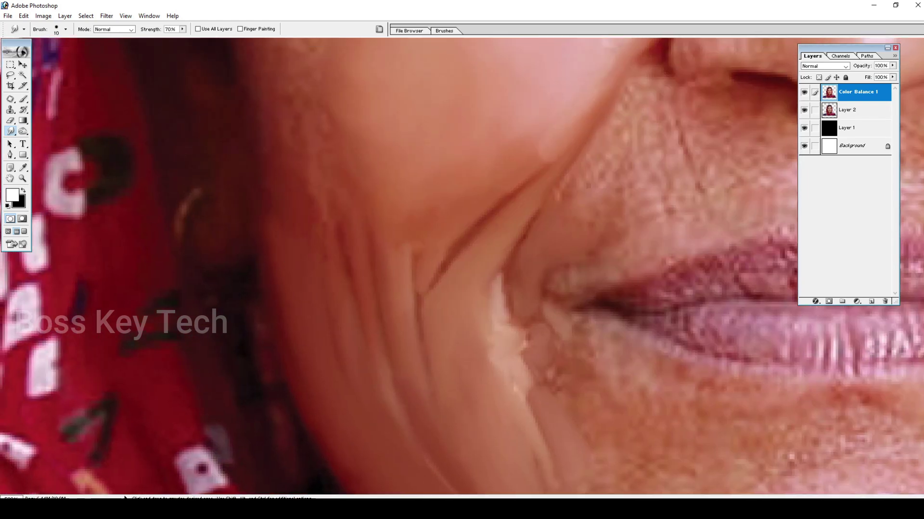
{"action": "left_click_drag", "start_coordinate": [313, 169], "coordinate": [334, 268]}
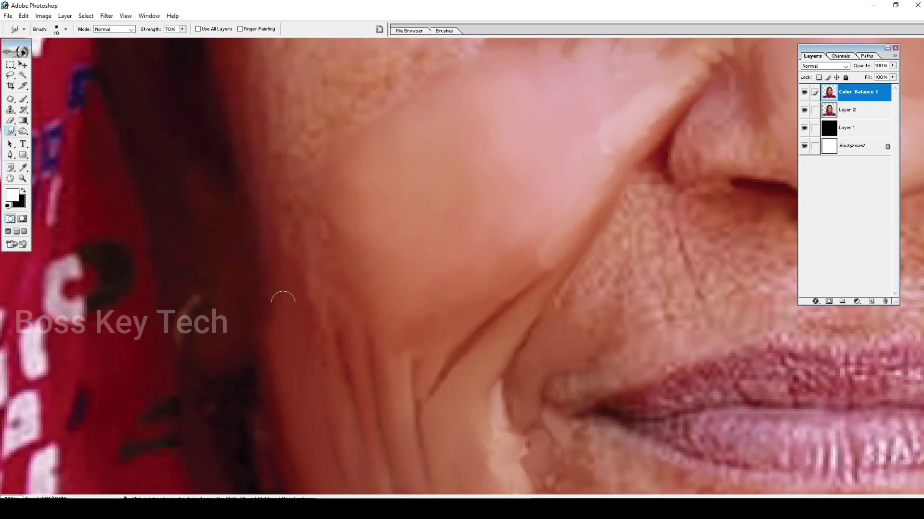
{"action": "key", "text": "bracketright"}
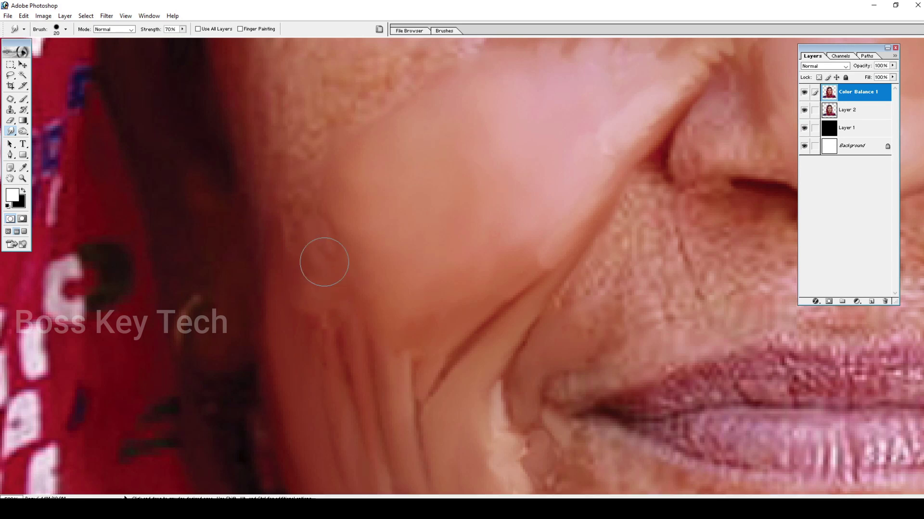
{"action": "left_click_drag", "start_coordinate": [303, 174], "coordinate": [316, 251]}
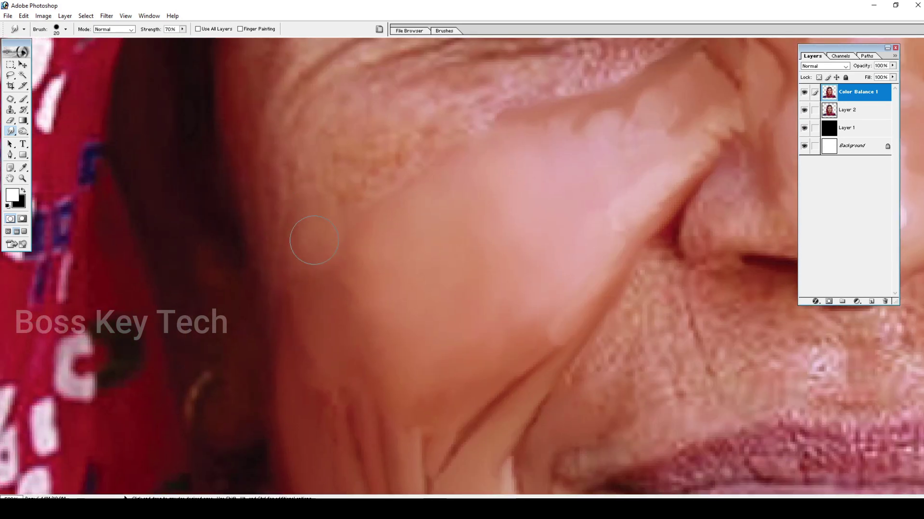
{"action": "key", "text": "bracketleft"}
{"action": "key", "text": "bracketleft"}
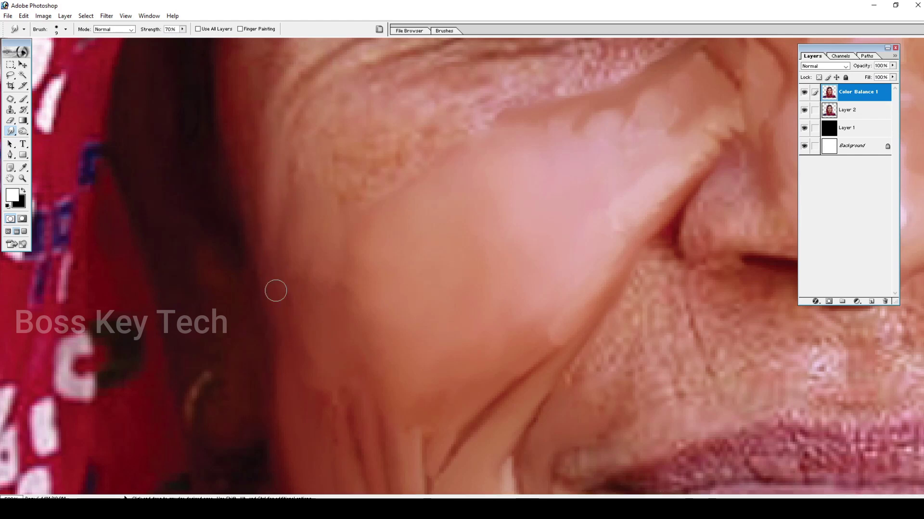
Smooth the crow's-feet wrinkles below the outer corner of the left-hand eye with a 6 px smudge brush
{"action": "scroll", "coordinate": [274, 289], "scroll_direction": "up", "scroll_amount": 3}
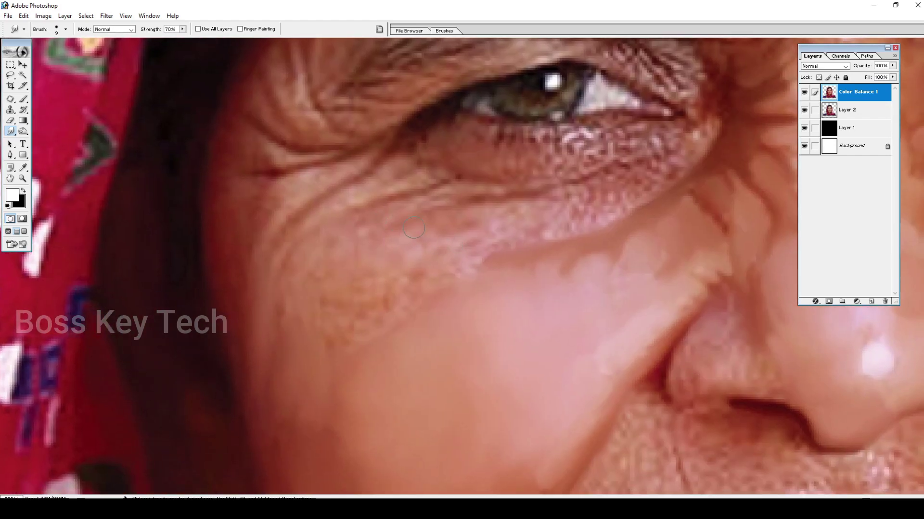
{"action": "key", "text": "bracketleft"}
{"action": "key", "text": "bracketleft"}
{"action": "left_click_drag", "start_coordinate": [304, 190], "coordinate": [255, 260]}
{"action": "left_click_drag", "start_coordinate": [266, 195], "coordinate": [266, 202]}
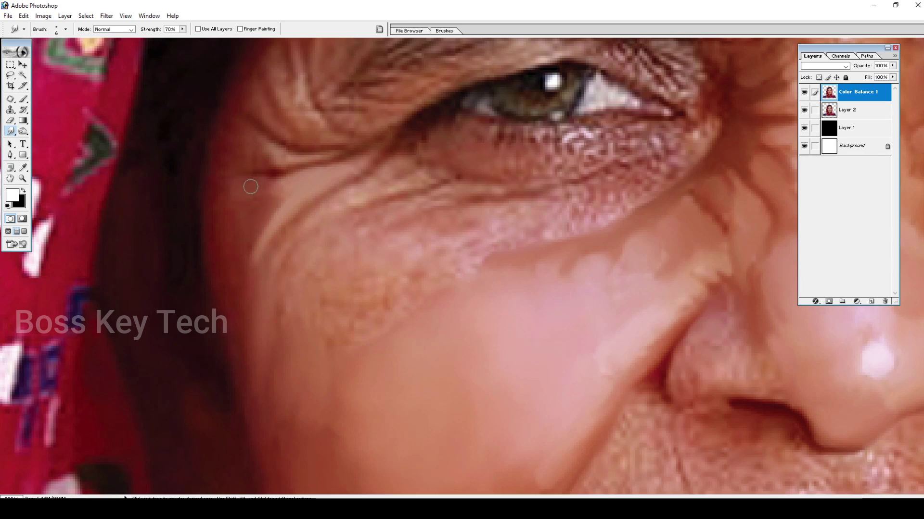
Blend the skin at the face edge and temple beside the outer eye corner with a 6 to 7 px brush
{"action": "key", "text": "bracketright"}
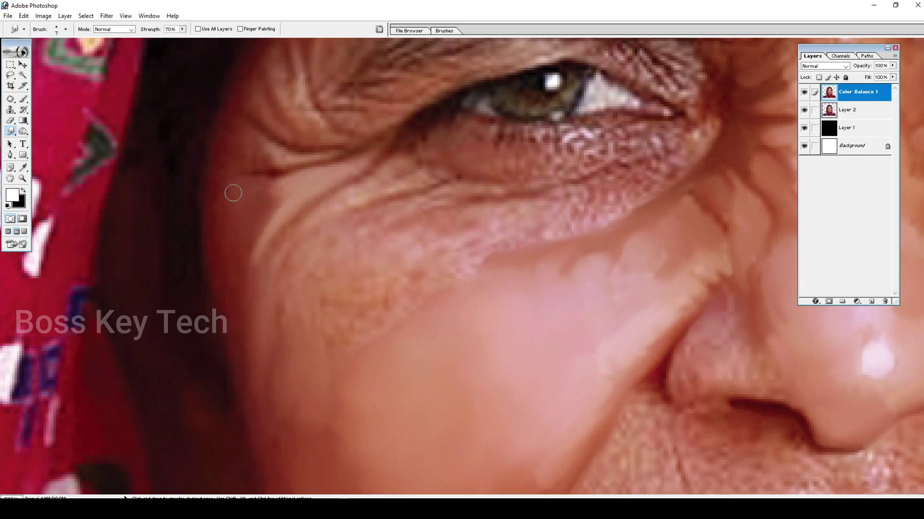
{"action": "key", "text": "bracketleft"}
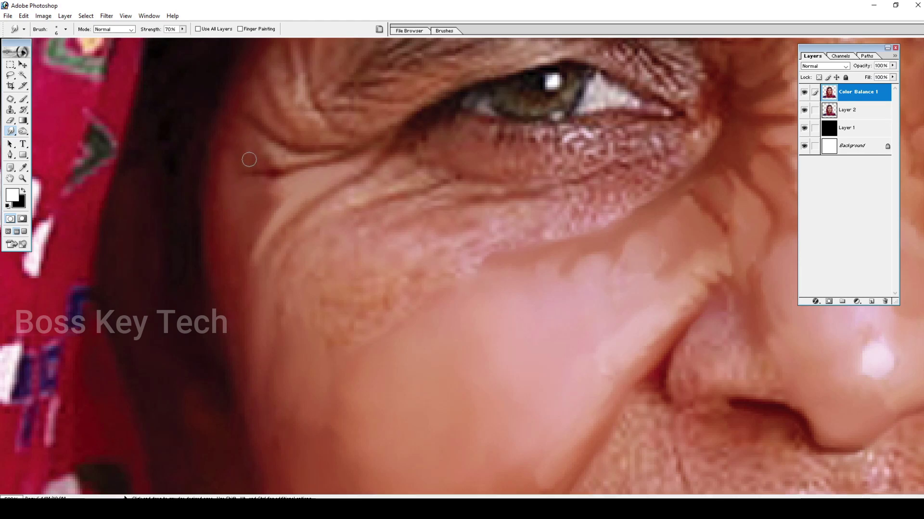
{"action": "key", "text": "bracketright"}
{"action": "key", "text": "bracketleft"}
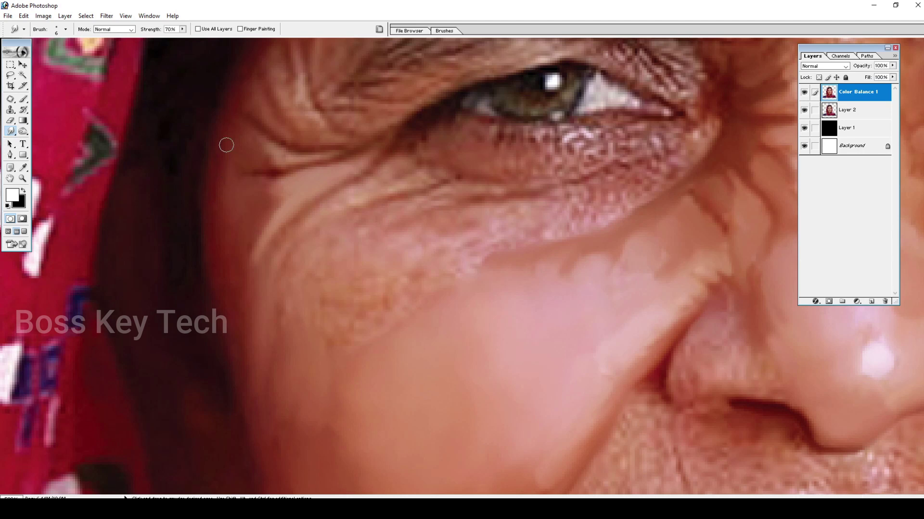
Smooth the outer cheek edge and the upper cheek below the crow's feet with a 7 px, then a 20 px brush
{"action": "key", "text": "bracketright"}
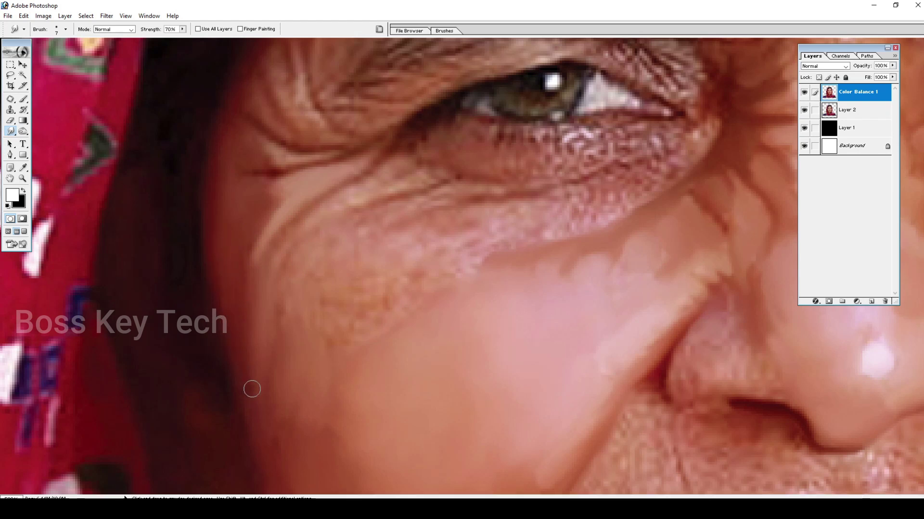
{"action": "key", "text": "bracketright"}
{"action": "key", "text": "bracketright"}
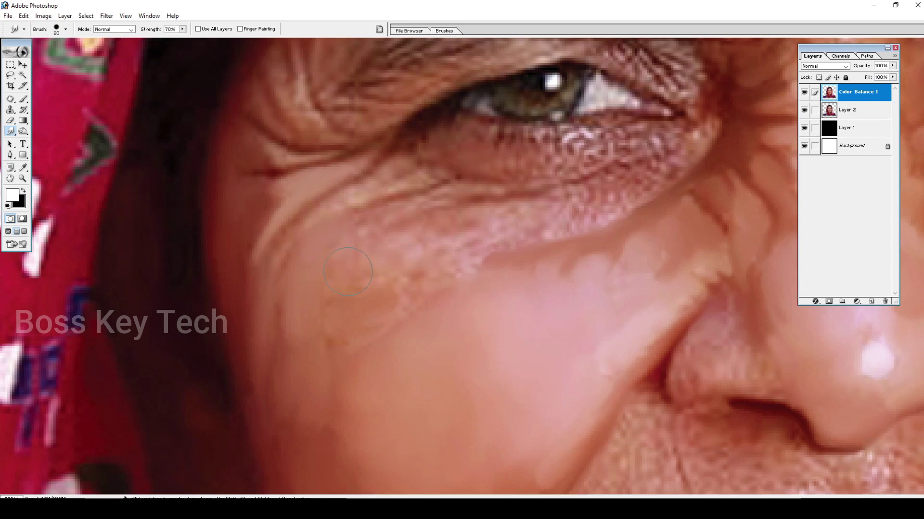
{"action": "key", "text": "bracketright"}
Blend the lower crow's-feet crease and the blotchy upper cheek beside it with a 6 px, then a 10 px brush
{"action": "key", "text": "bracketleft"}
{"action": "key", "text": "bracketleft"}
{"action": "key", "text": "bracketleft"}
{"action": "key", "text": "bracketleft"}
{"action": "key", "text": "bracketleft"}
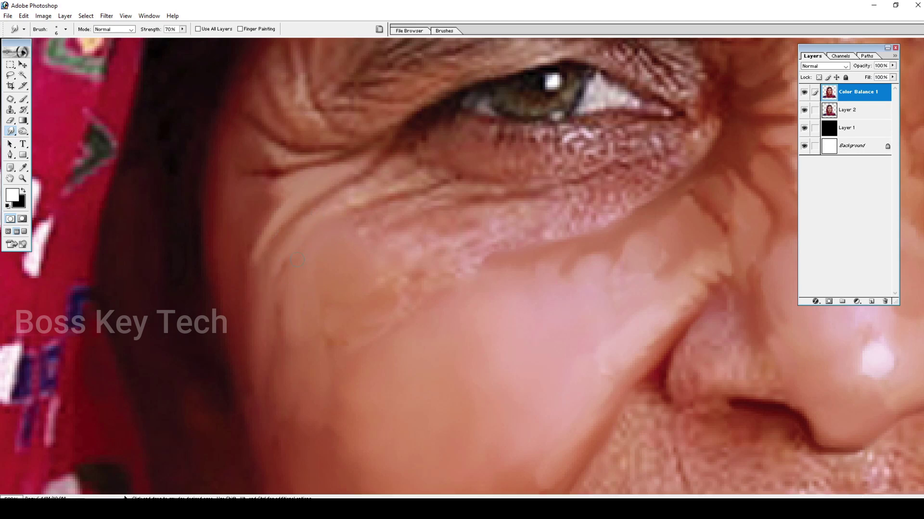
{"action": "key", "text": "bracketright"}
{"action": "key", "text": "bracketright"}
{"action": "key", "text": "bracketright"}
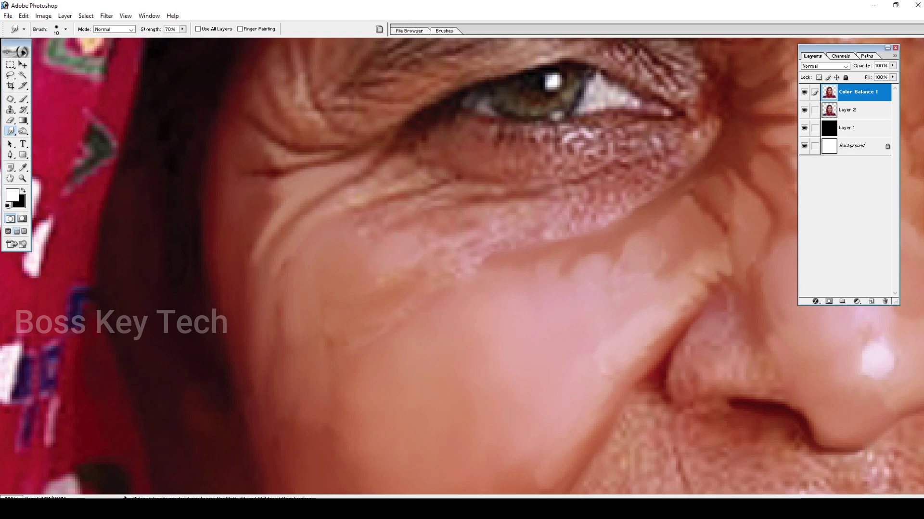
Smudge the pink under-eye skin diagonally into the upper cheek, blending the cheek with a 20 px brush
{"action": "key", "text": "bracketleft"}
{"action": "key", "text": "bracketleft"}
{"action": "key", "text": "bracketleft"}
{"action": "mouse_move", "coordinate": [471, 241]}
{"action": "left_mouse_down"}
{"action": "mouse_move", "coordinate": [459, 277]}
{"action": "mouse_move", "coordinate": [399, 304]}
{"action": "left_mouse_up"}
{"action": "key", "text": "bracketright"}
{"action": "key", "text": "bracketright"}
{"action": "key", "text": "bracketright"}
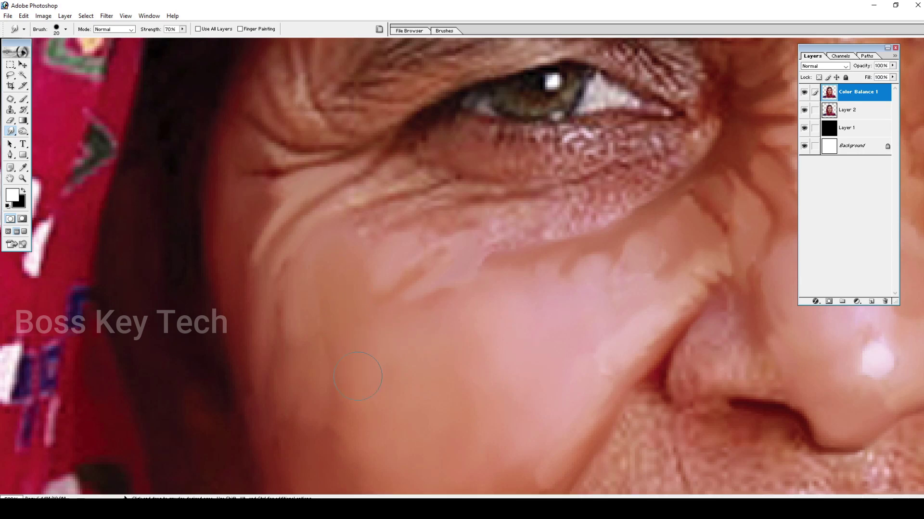
Refine the thin wrinkles under the outer eye corner with a 3 px brush and the skin below with 6 px
{"action": "key", "text": "bracketleft"}
{"action": "key", "text": "bracketleft"}
{"action": "key", "text": "bracketleft"}
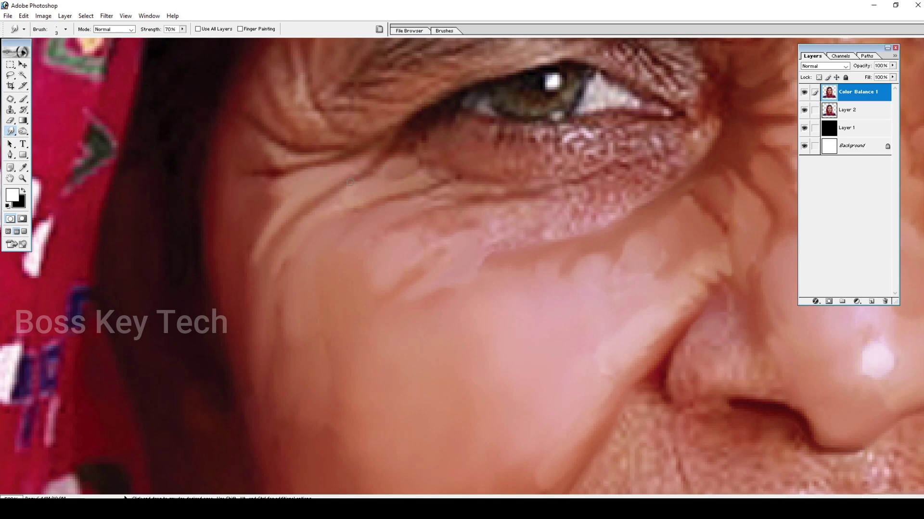
{"action": "key", "text": "bracketright"}
{"action": "key", "text": "bracketright"}
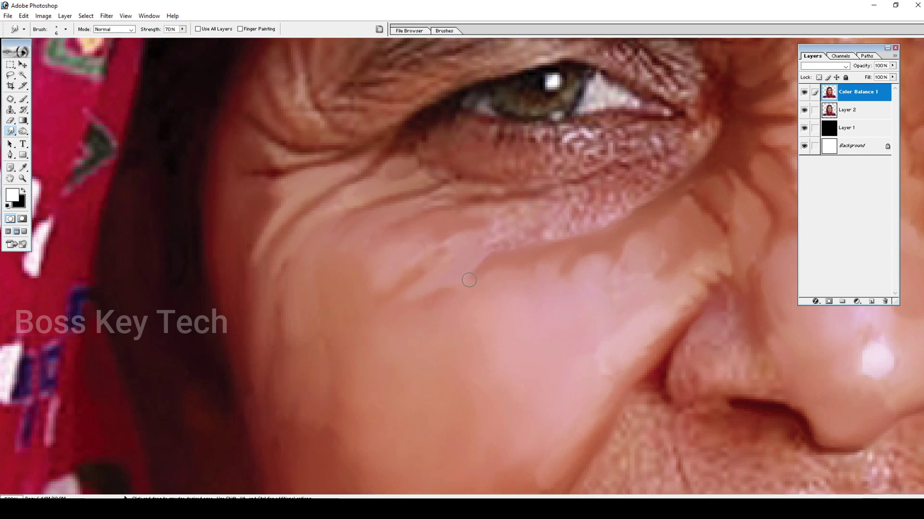
Smooth the textured pink skin under the eye toward the inner corner with a 4 to 6 px smudge brush
{"action": "mouse_move", "coordinate": [482, 234]}
{"action": "left_mouse_down"}
{"action": "mouse_move", "coordinate": [503, 229]}
{"action": "mouse_move", "coordinate": [483, 224]}
{"action": "mouse_move", "coordinate": [521, 219]}
{"action": "left_mouse_up"}
{"action": "key", "text": "["}
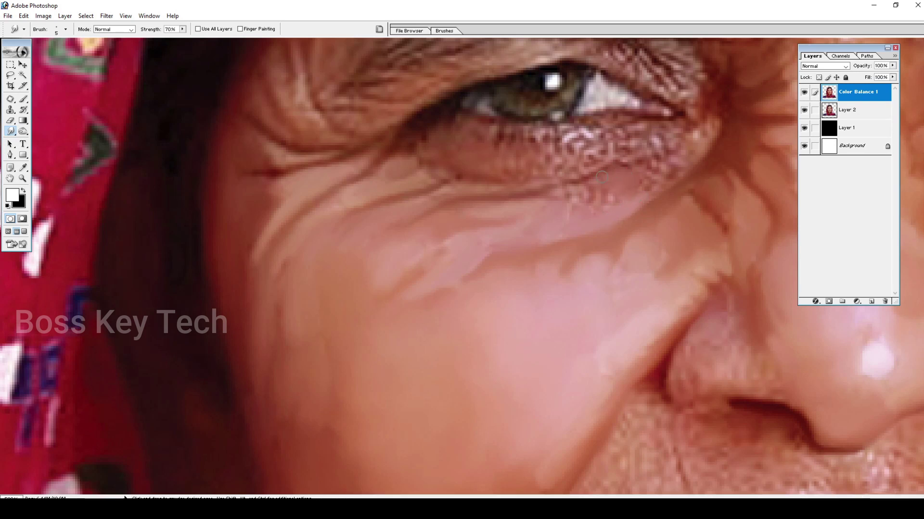
{"action": "left_click_drag", "start_coordinate": [606, 177], "coordinate": [558, 191]}
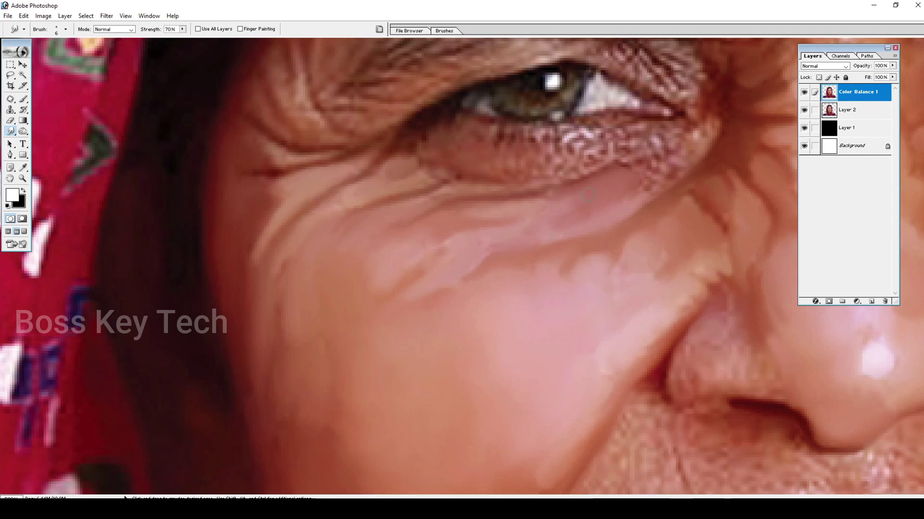
{"action": "key", "text": "["}
{"action": "left_click_drag", "start_coordinate": [655, 186], "coordinate": [581, 234]}
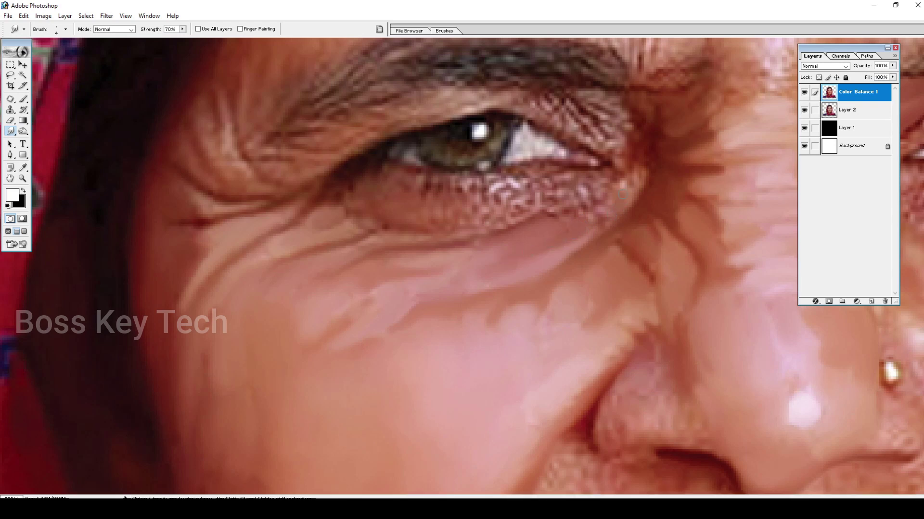
Smudge the skin around the inner corner of the left-hand eye with a small brush
{"action": "key", "text": "bracketleft"}
{"action": "mouse_move", "coordinate": [644, 182]}
{"action": "left_mouse_down"}
{"action": "mouse_move", "coordinate": [636, 147]}
{"action": "mouse_move", "coordinate": [640, 164]}
{"action": "mouse_move", "coordinate": [604, 173]}
{"action": "left_mouse_up"}
{"action": "key", "text": "bracketright"}
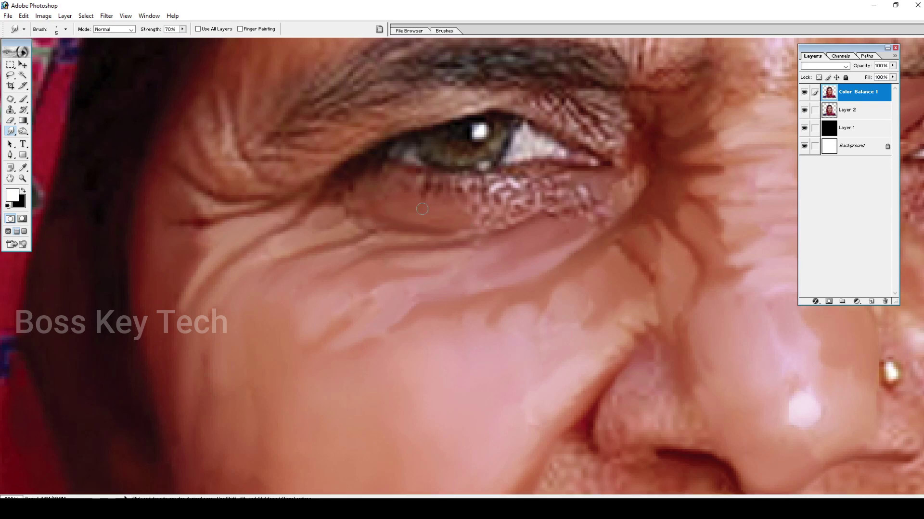
Smudge the textured skin below the left-hand eye's lower lid from the outer toward the inner corner with a 4 to 6 px brush
{"action": "key", "text": "]"}
{"action": "left_click_drag", "start_coordinate": [383, 216], "coordinate": [355, 223]}
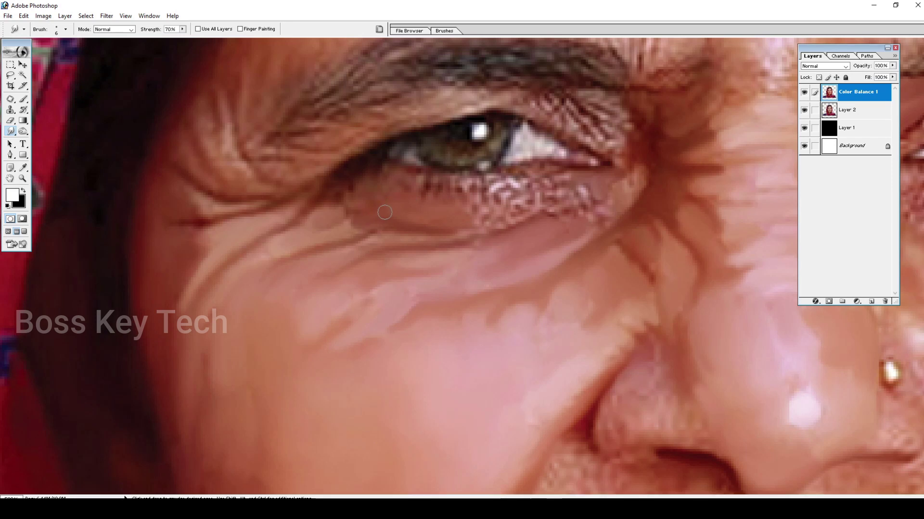
{"action": "key", "text": "bracketleft"}
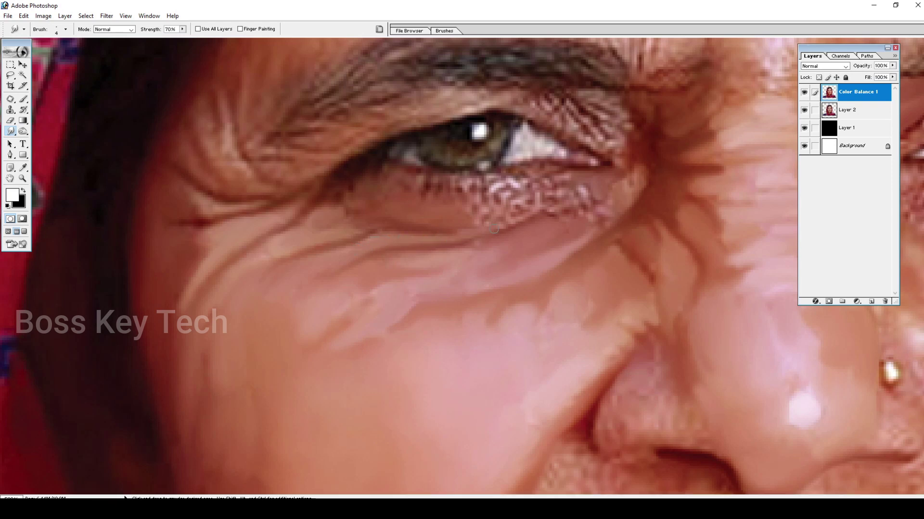
{"action": "left_click_drag", "start_coordinate": [474, 208], "coordinate": [529, 206]}
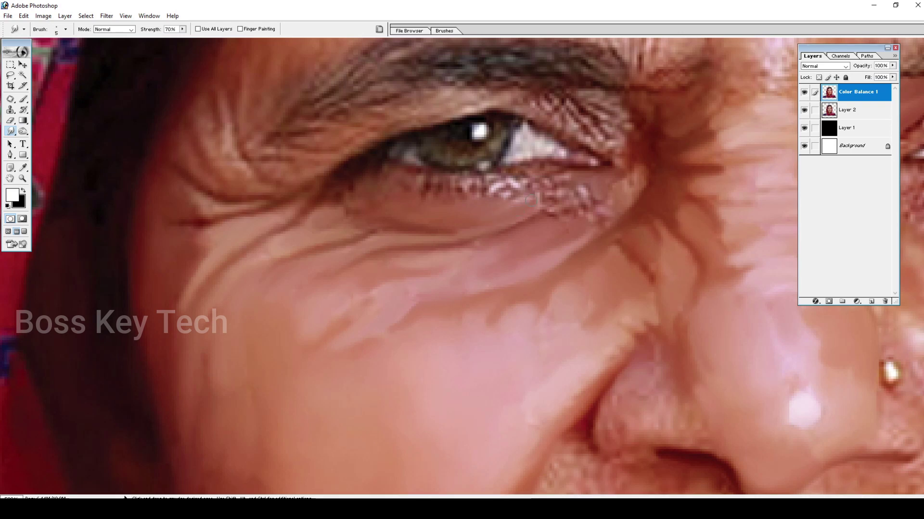
{"action": "mouse_move", "coordinate": [541, 198]}
{"action": "left_mouse_down"}
{"action": "mouse_move", "coordinate": [564, 195]}
{"action": "mouse_move", "coordinate": [531, 201]}
{"action": "mouse_move", "coordinate": [584, 185]}
{"action": "mouse_move", "coordinate": [582, 206]}
{"action": "mouse_move", "coordinate": [549, 219]}
{"action": "mouse_move", "coordinate": [580, 207]}
{"action": "mouse_move", "coordinate": [544, 222]}
{"action": "mouse_move", "coordinate": [600, 199]}
{"action": "left_mouse_up"}
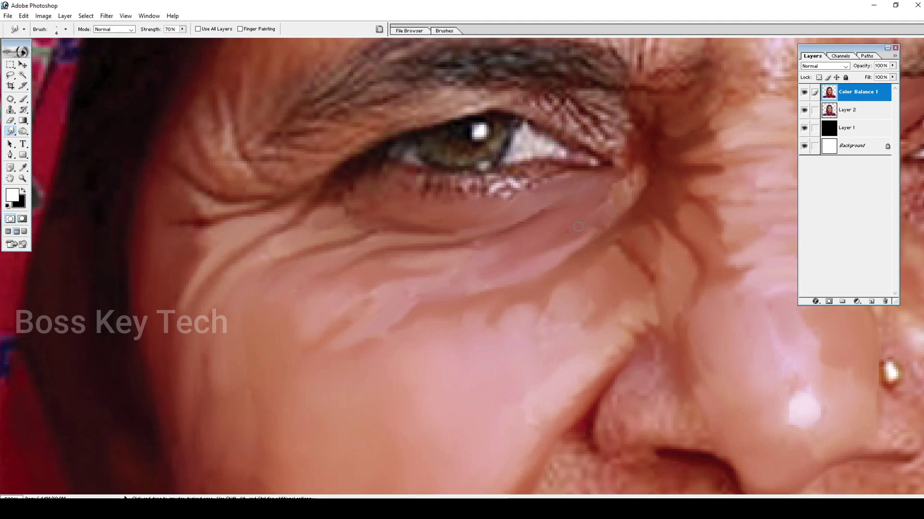
Smooth the outer part of the upper eyelid and the creases beside the outer eye corner with a 5 px smudge brush
{"action": "scroll", "coordinate": [621, 211], "scroll_direction": "up", "scroll_amount": 3}
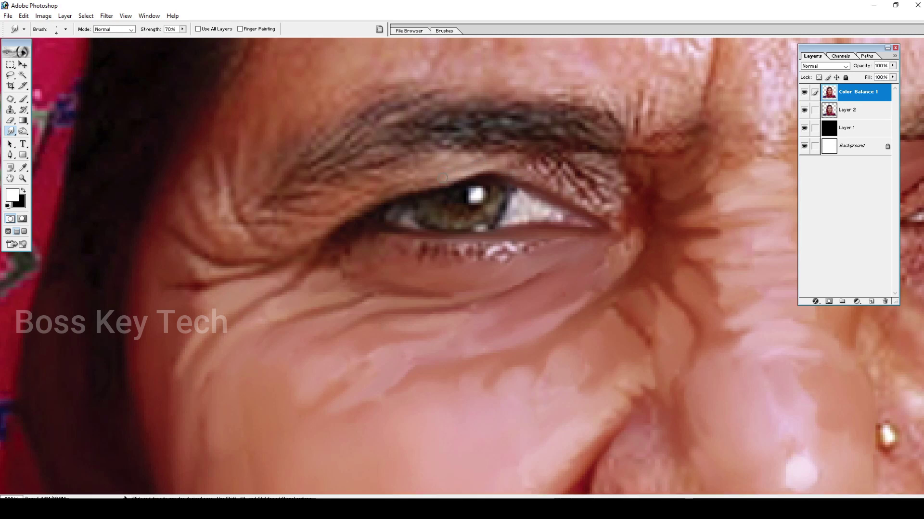
{"action": "key", "text": "bracketright"}
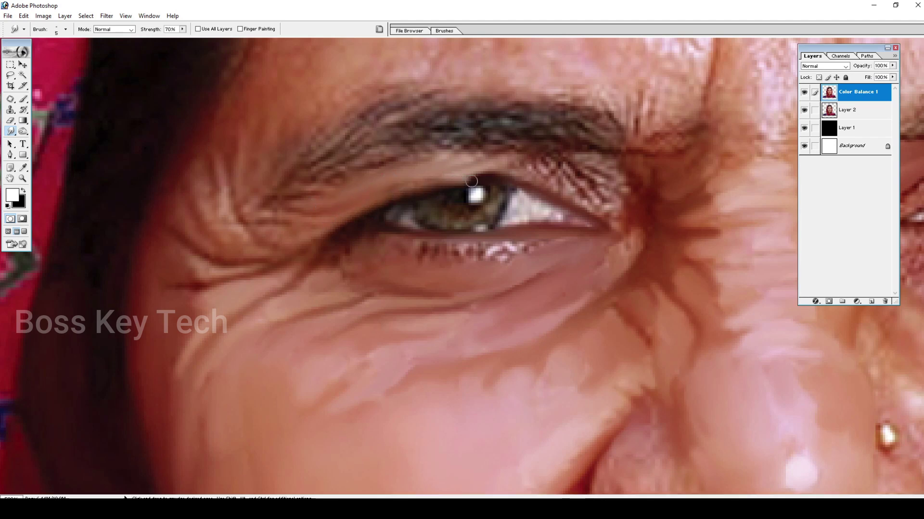
{"action": "key", "text": "ctrl+z"}
{"action": "left_click_drag", "start_coordinate": [409, 197], "coordinate": [462, 181]}
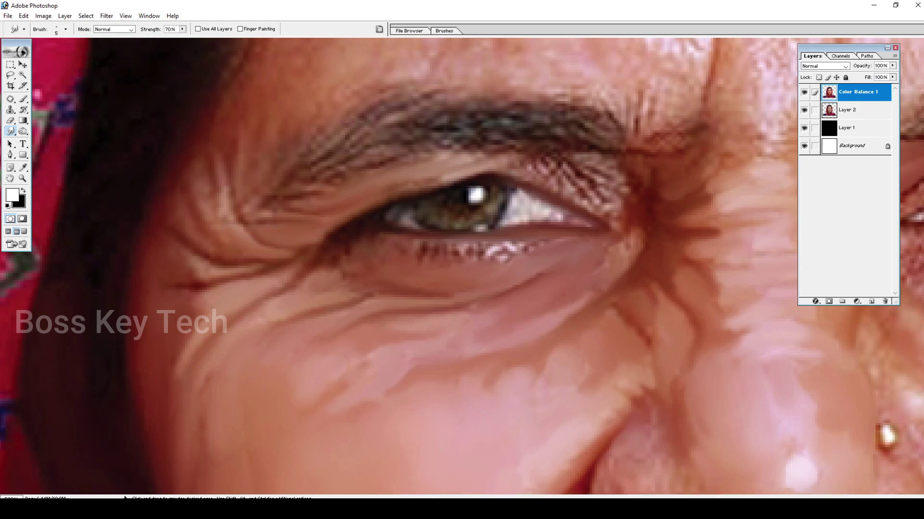
{"action": "left_click_drag", "start_coordinate": [226, 203], "coordinate": [220, 160]}
{"action": "left_click_drag", "start_coordinate": [208, 202], "coordinate": [196, 170]}
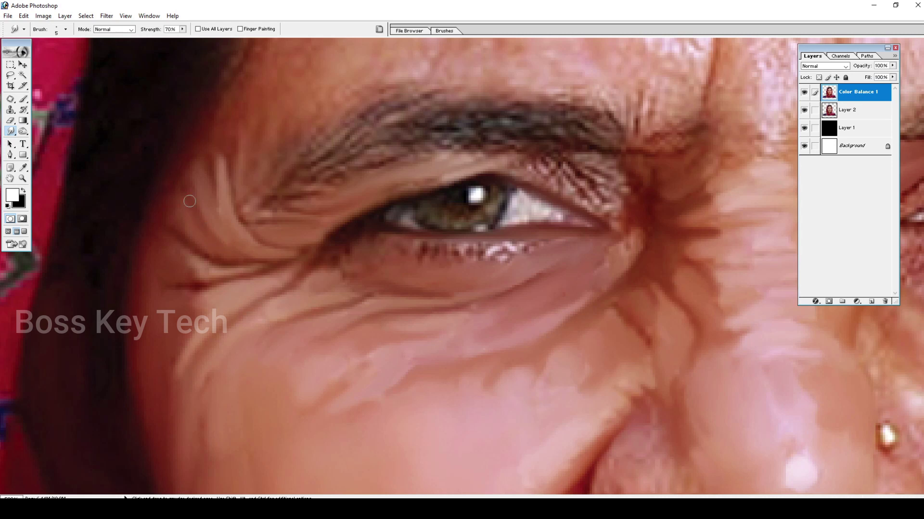
Smudge away the dark textured lines on the inner part of the upper eyelid with a 5 to 6 px brush
{"action": "key", "text": "bracketright"}
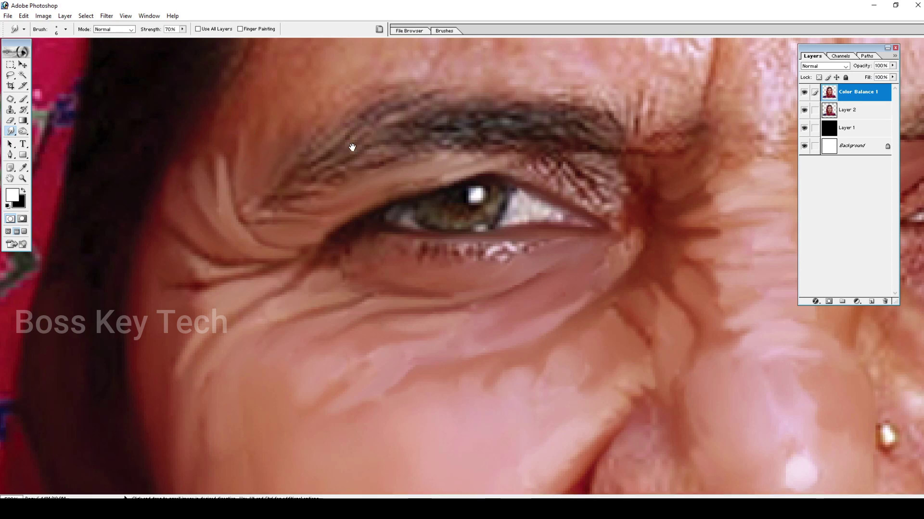
{"action": "key", "text": "bracketleft"}
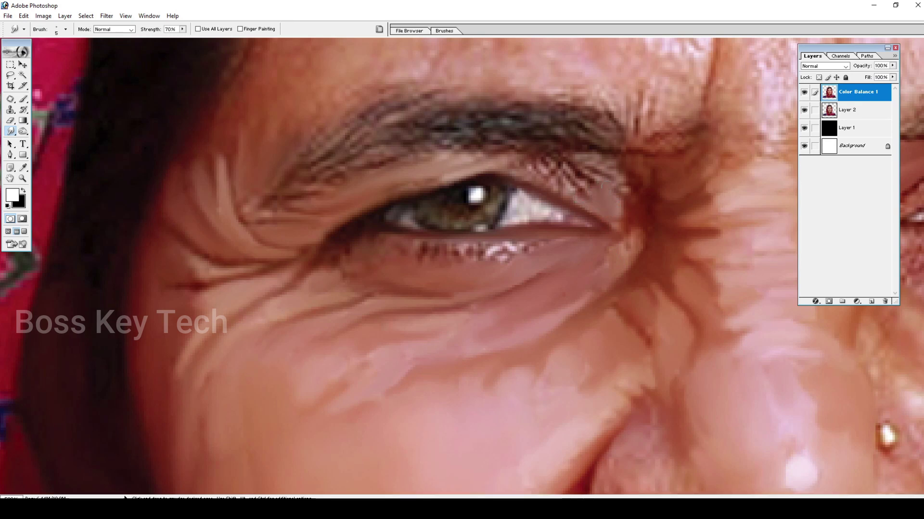
{"action": "key", "text": "bracketright"}
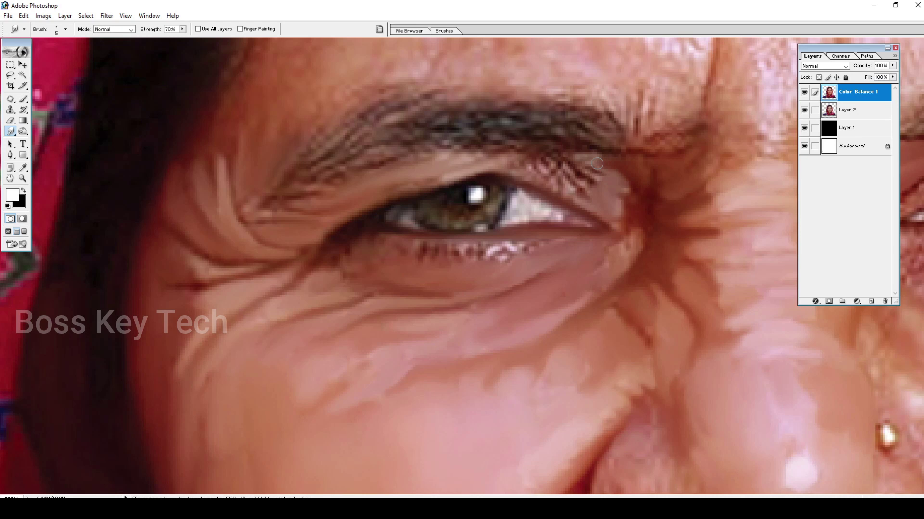
{"action": "mouse_move", "coordinate": [593, 178]}
{"action": "left_mouse_down"}
{"action": "mouse_move", "coordinate": [568, 188]}
{"action": "mouse_move", "coordinate": [589, 195]}
{"action": "mouse_move", "coordinate": [551, 174]}
{"action": "mouse_move", "coordinate": [587, 188]}
{"action": "mouse_move", "coordinate": [554, 168]}
{"action": "mouse_move", "coordinate": [570, 169]}
{"action": "mouse_move", "coordinate": [529, 163]}
{"action": "left_mouse_up"}
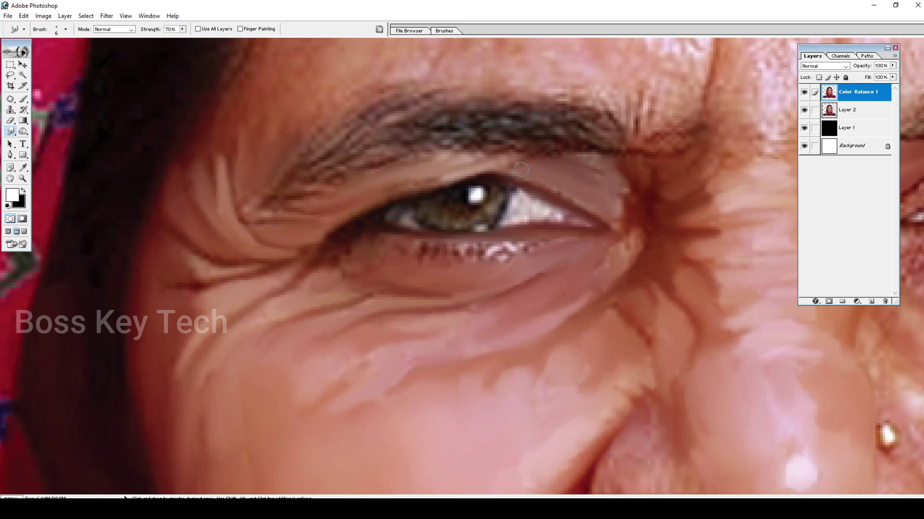
Smooth out the lashes and white specks along the lower lid with a 5 px smudge brush
{"action": "key", "text": "bracketleft"}
{"action": "left_click_drag", "start_coordinate": [510, 255], "coordinate": [557, 243]}
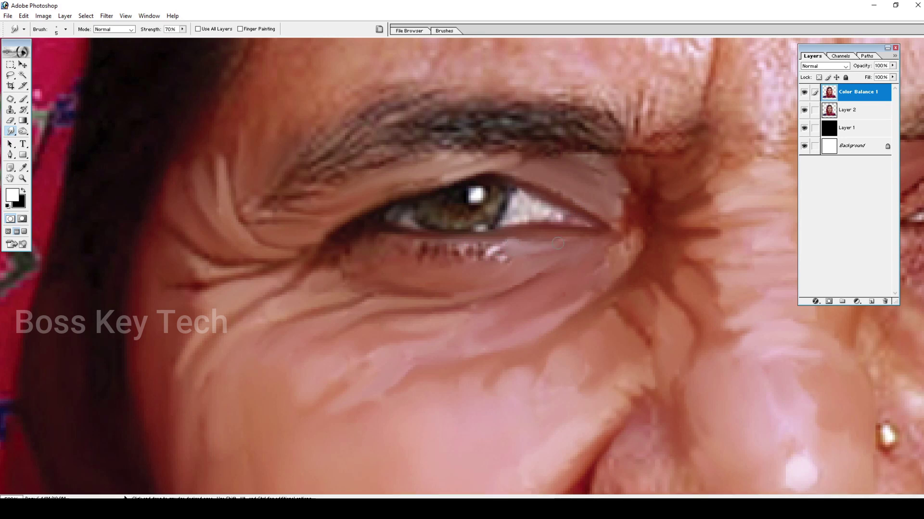
{"action": "mouse_move", "coordinate": [487, 249]}
{"action": "left_mouse_down"}
{"action": "mouse_move", "coordinate": [436, 248]}
{"action": "mouse_move", "coordinate": [483, 254]}
{"action": "mouse_move", "coordinate": [462, 263]}
{"action": "mouse_move", "coordinate": [544, 254]}
{"action": "mouse_move", "coordinate": [463, 256]}
{"action": "mouse_move", "coordinate": [394, 240]}
{"action": "left_mouse_up"}
{"action": "mouse_move", "coordinate": [509, 249]}
{"action": "left_mouse_down"}
{"action": "mouse_move", "coordinate": [508, 240]}
{"action": "mouse_move", "coordinate": [529, 244]}
{"action": "left_mouse_up"}
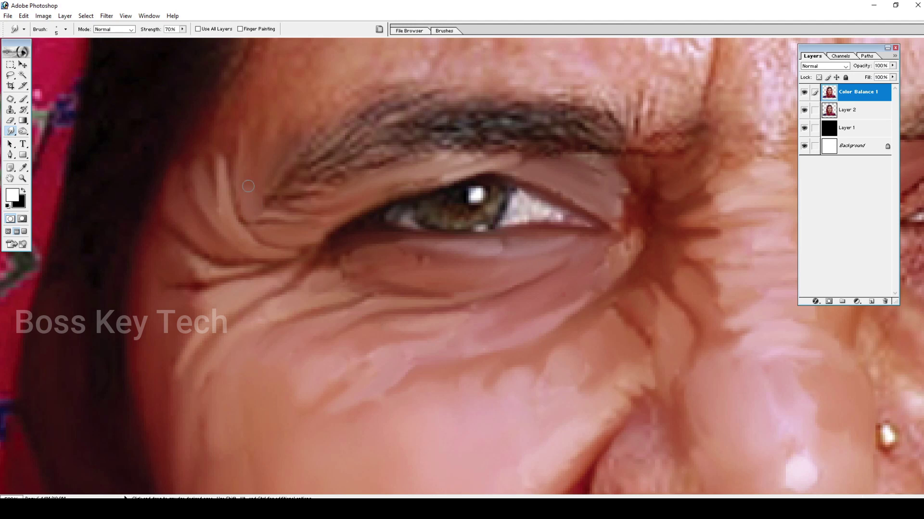
Smudge the skin between the eyebrows upward from the nose bridge into the lower forehead
{"action": "left_click_drag", "start_coordinate": [540, 153], "coordinate": [520, 244]}
{"action": "left_click_drag", "start_coordinate": [664, 224], "coordinate": [599, 251]}
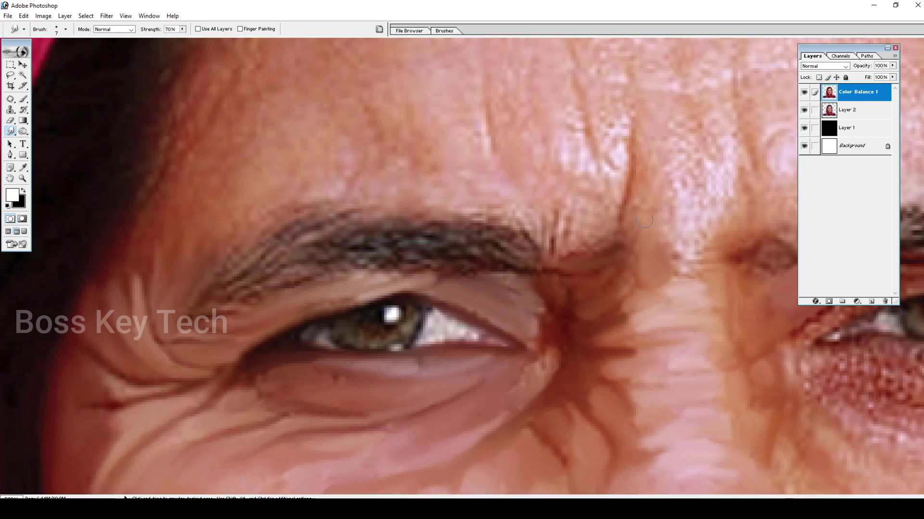
{"action": "key", "text": "]"}
{"action": "mouse_move", "coordinate": [659, 226]}
{"action": "left_mouse_down"}
{"action": "mouse_move", "coordinate": [651, 184]}
{"action": "mouse_move", "coordinate": [632, 220]}
{"action": "mouse_move", "coordinate": [632, 111]}
{"action": "left_mouse_up"}
{"action": "key", "text": "]"}
{"action": "mouse_move", "coordinate": [656, 159]}
{"action": "left_mouse_down"}
{"action": "mouse_move", "coordinate": [656, 113]}
{"action": "mouse_move", "coordinate": [671, 109]}
{"action": "mouse_move", "coordinate": [686, 127]}
{"action": "mouse_move", "coordinate": [674, 153]}
{"action": "mouse_move", "coordinate": [678, 186]}
{"action": "mouse_move", "coordinate": [686, 184]}
{"action": "mouse_move", "coordinate": [673, 151]}
{"action": "mouse_move", "coordinate": [662, 198]}
{"action": "left_mouse_up"}
{"action": "key", "text": "bracketleft"}
{"action": "key", "text": "bracketleft"}
Smudge the light highlights between the eyebrows upward beside the blended strip, using a brush of about 8 px
{"action": "mouse_move", "coordinate": [691, 251]}
{"action": "left_mouse_down"}
{"action": "mouse_move", "coordinate": [689, 208]}
{"action": "mouse_move", "coordinate": [691, 242]}
{"action": "mouse_move", "coordinate": [678, 268]}
{"action": "mouse_move", "coordinate": [728, 256]}
{"action": "mouse_move", "coordinate": [715, 257]}
{"action": "mouse_move", "coordinate": [730, 245]}
{"action": "mouse_move", "coordinate": [731, 259]}
{"action": "mouse_move", "coordinate": [721, 196]}
{"action": "mouse_move", "coordinate": [717, 254]}
{"action": "mouse_move", "coordinate": [714, 178]}
{"action": "mouse_move", "coordinate": [726, 183]}
{"action": "mouse_move", "coordinate": [711, 207]}
{"action": "left_mouse_up"}
{"action": "key", "text": "bracketright"}
{"action": "key", "text": "bracketleft"}
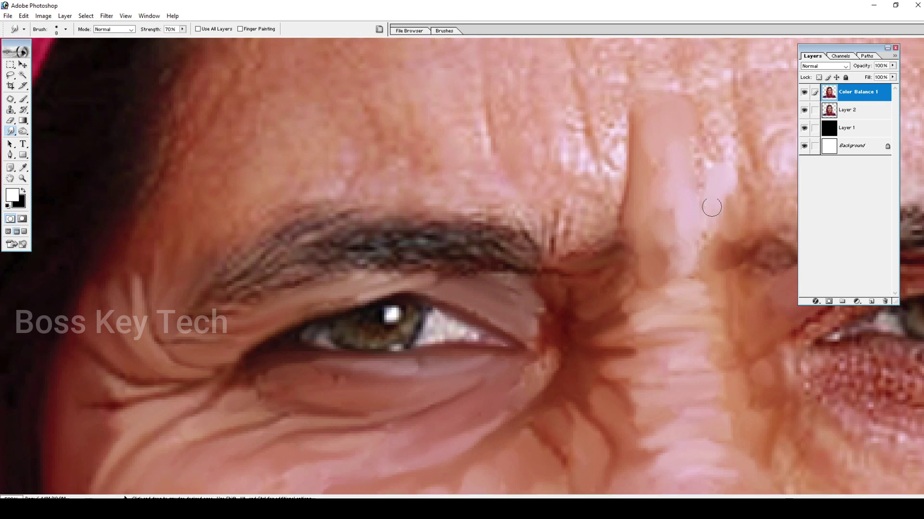
{"action": "left_click_drag", "start_coordinate": [731, 172], "coordinate": [717, 102]}
{"action": "key", "text": "bracketright"}
{"action": "mouse_move", "coordinate": [695, 148]}
{"action": "left_mouse_down"}
{"action": "mouse_move", "coordinate": [702, 177]}
{"action": "mouse_move", "coordinate": [694, 142]}
{"action": "mouse_move", "coordinate": [710, 154]}
{"action": "mouse_move", "coordinate": [700, 92]}
{"action": "left_mouse_up"}
{"action": "key", "text": "bracketleft"}
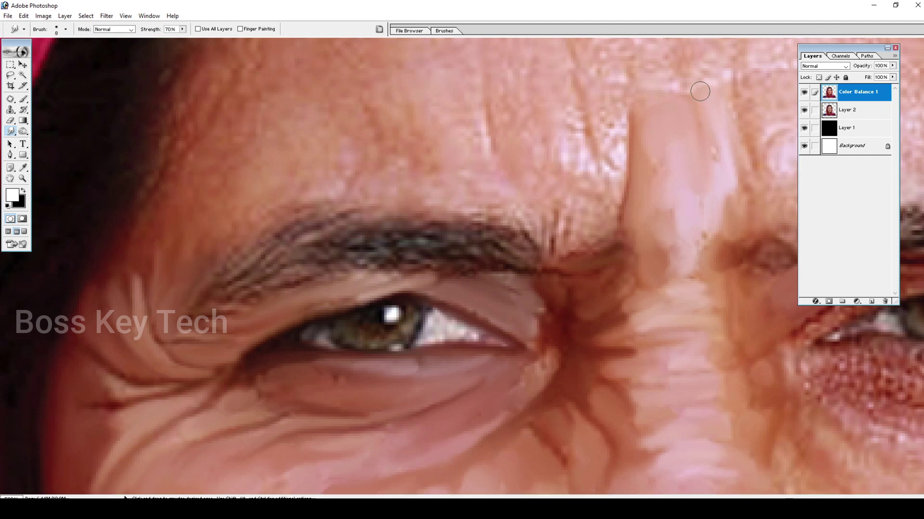
Smooth the bright skin beside the vertical frown line with a 4 to 5 px smudge brush
{"action": "left_click_drag", "start_coordinate": [634, 172], "coordinate": [612, 237]}
{"action": "key", "text": "bracketleft"}
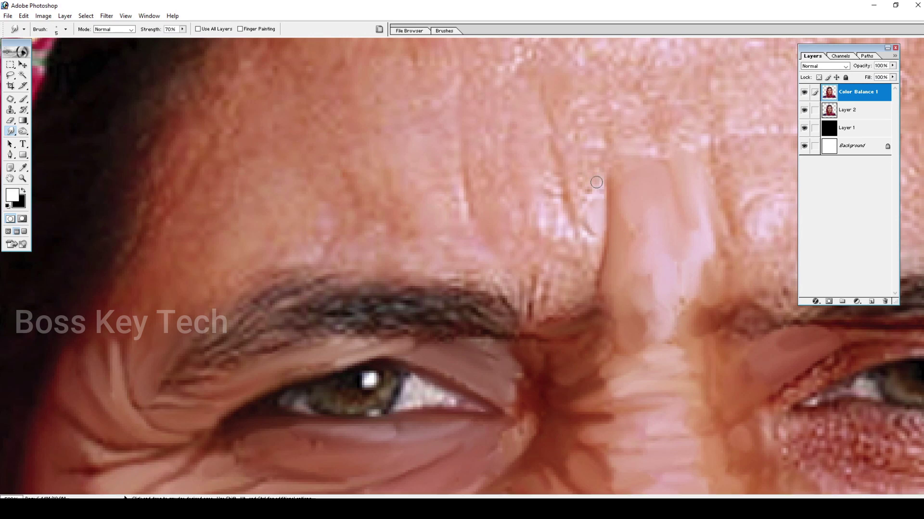
{"action": "key", "text": "bracketleft"}
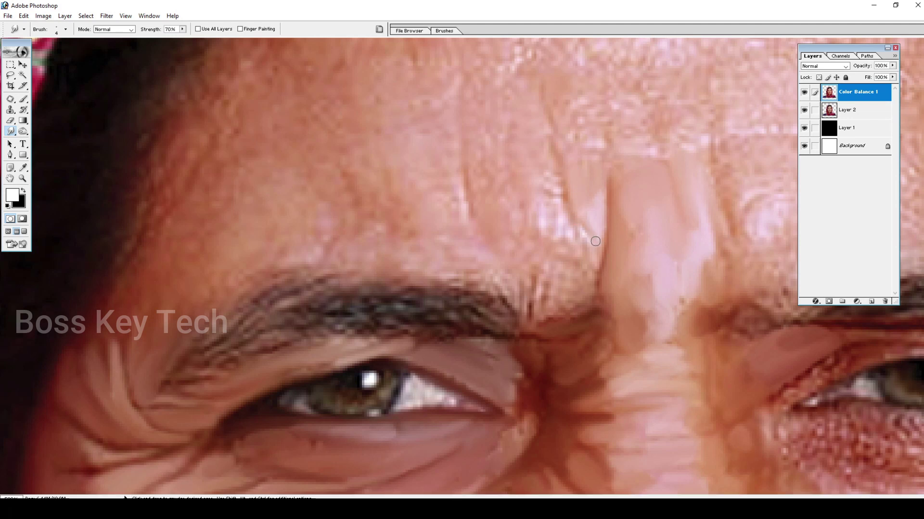
Smudge the lower forehead above the inner end of the left-hand eyebrow in vertical strokes, using a larger brush
{"action": "key", "text": "bracketright"}
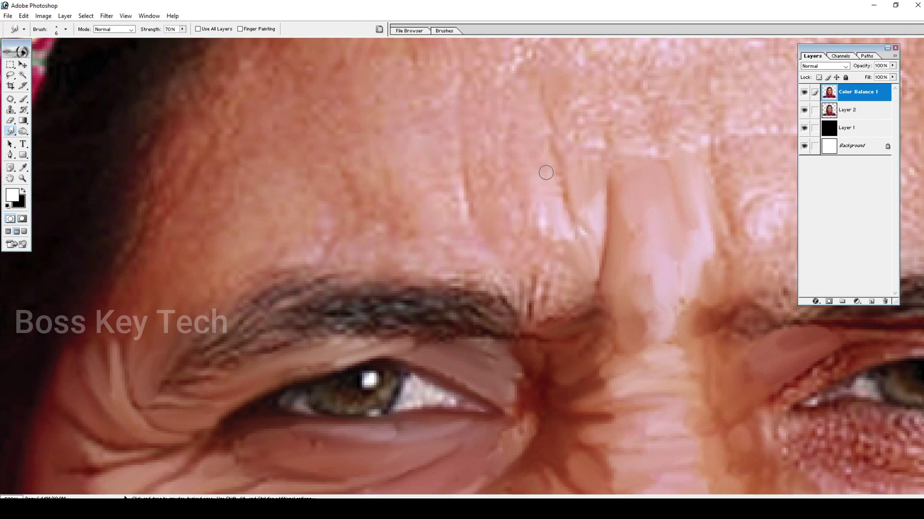
{"action": "key", "text": "bracketright"}
{"action": "key", "text": "bracketright"}
{"action": "key", "text": "bracketright"}
{"action": "key", "text": "bracketleft"}
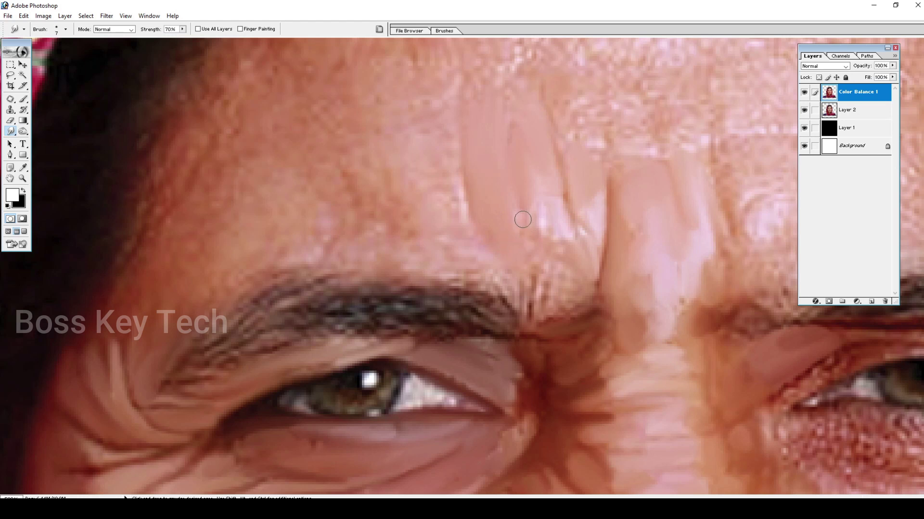
Refine the folds beside the frown line with a 5 to 6 px brush and smudge the forehead above the mid-eyebrow with 8 px
{"action": "key", "text": "bracketleft"}
{"action": "key", "text": "bracketleft"}
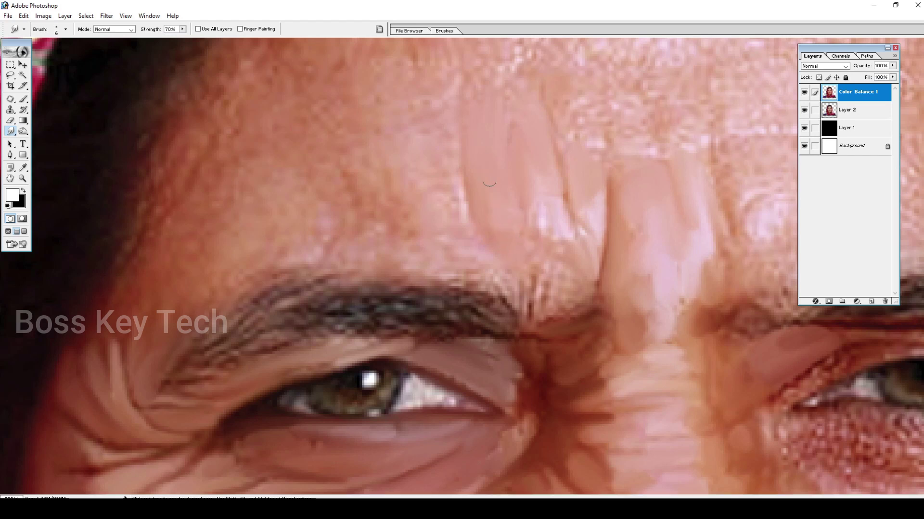
{"action": "key", "text": "bracketleft"}
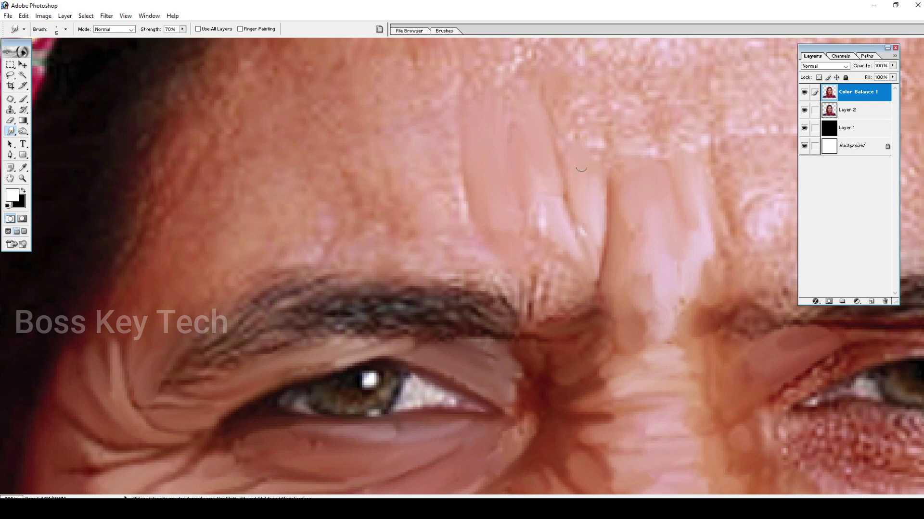
{"action": "key", "text": "bracketright"}
{"action": "key", "text": "bracketright"}
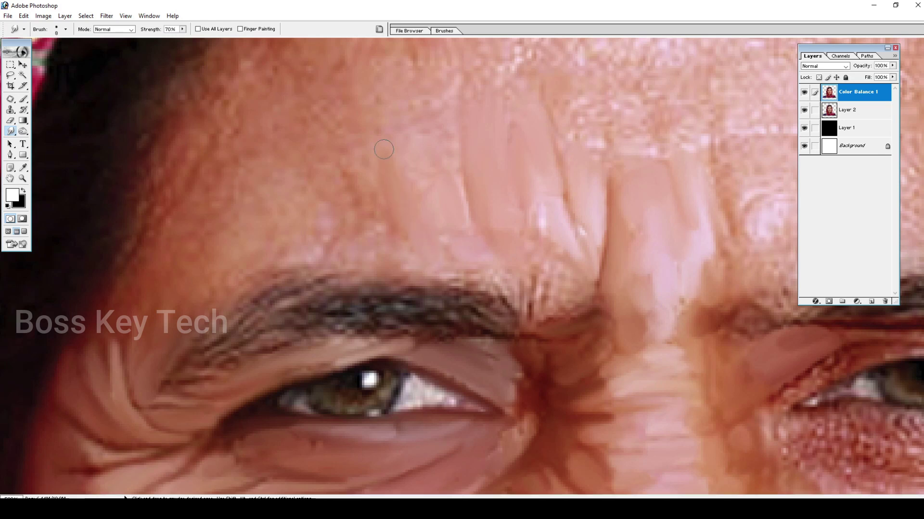
Smooth the wrinkled skin at the inner end of the left-hand eyebrow with a 4 to 7 px smudge brush
{"action": "key", "text": "bracketleft"}
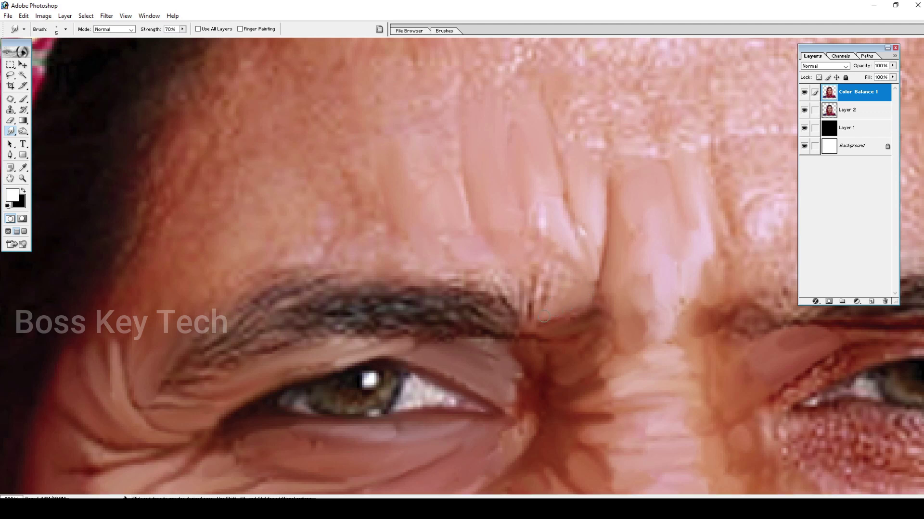
{"action": "key", "text": "bracketright"}
{"action": "key", "text": "bracketright"}
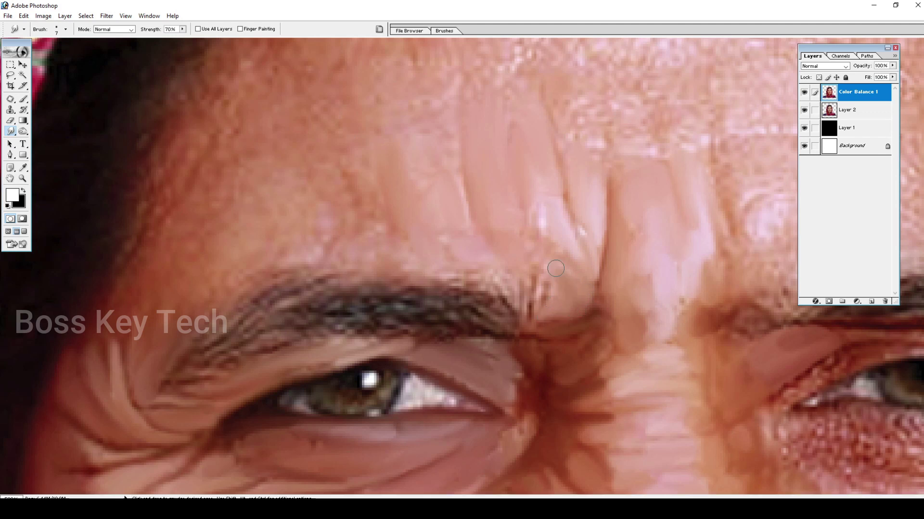
{"action": "key", "text": "bracketleft"}
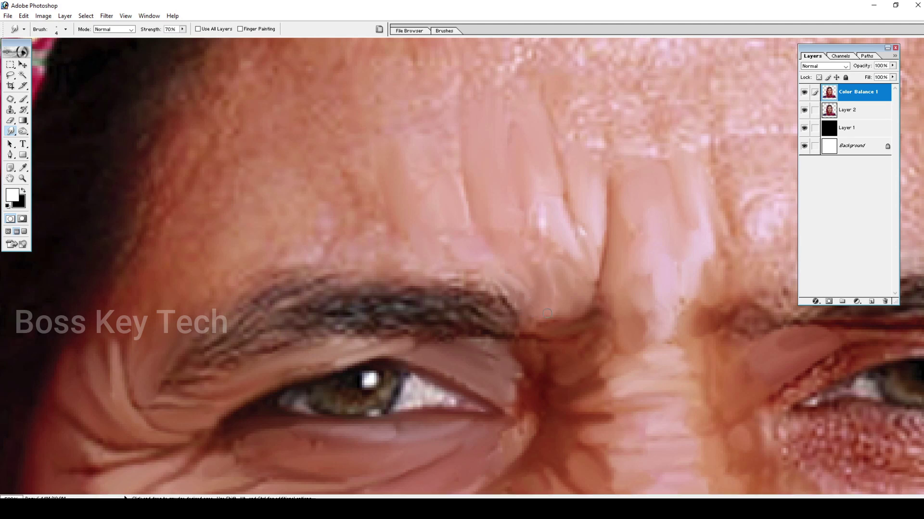
Blend the forehead skin above the middle of the left-hand eyebrow with a 7 to 8 px smudge brush
{"action": "key", "text": "bracketright"}
{"action": "key", "text": "bracketright"}
{"action": "key", "text": "bracketright"}
{"action": "key", "text": "bracketright"}
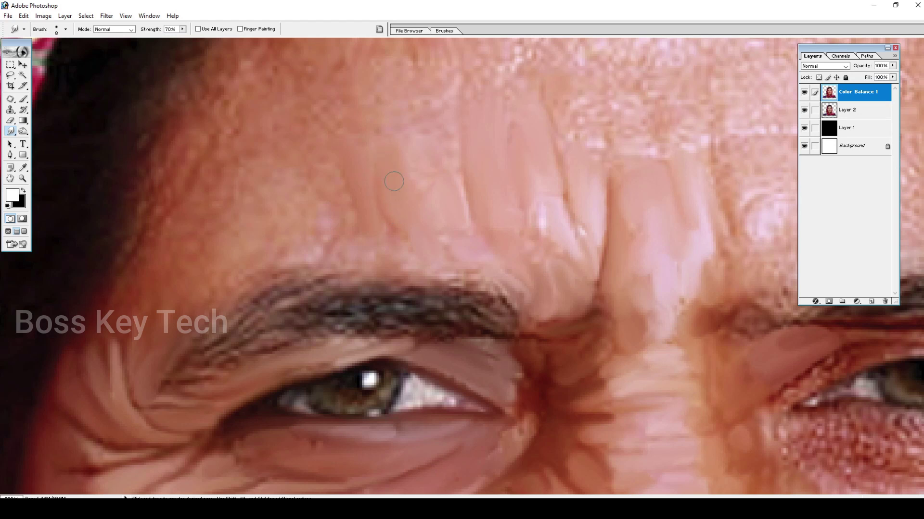
{"action": "key", "text": "bracketleft"}
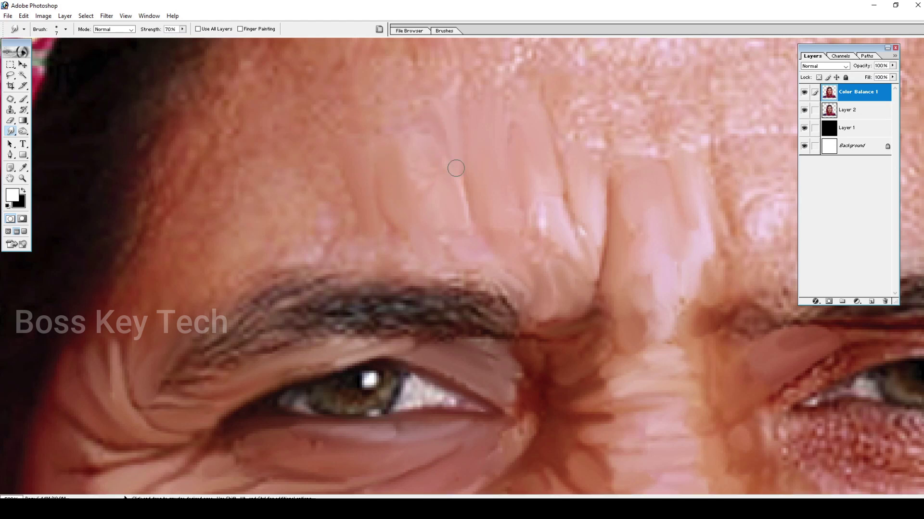
{"action": "mouse_move", "coordinate": [417, 137]}
{"action": "left_mouse_down"}
{"action": "mouse_move", "coordinate": [384, 128]}
{"action": "mouse_move", "coordinate": [407, 127]}
{"action": "left_mouse_up"}
{"action": "left_click_drag", "start_coordinate": [295, 220], "coordinate": [283, 240]}
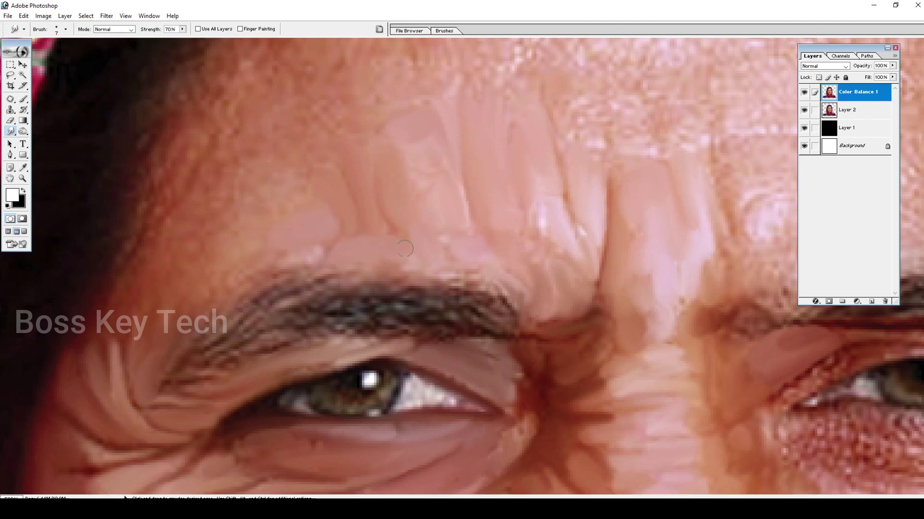
Smudge the skin just above the left-hand eyebrow and smooth the temple beyond its outer end with a larger brush
{"action": "left_click_drag", "start_coordinate": [528, 242], "coordinate": [551, 242]}
{"action": "key", "text": "space"}
{"action": "left_click_drag", "start_coordinate": [387, 235], "coordinate": [514, 251]}
{"action": "key", "text": "bracketright"}
{"action": "key", "text": "bracketright"}
{"action": "mouse_move", "coordinate": [370, 274]}
{"action": "left_mouse_down"}
{"action": "mouse_move", "coordinate": [317, 316]}
{"action": "mouse_move", "coordinate": [381, 203]}
{"action": "mouse_move", "coordinate": [340, 195]}
{"action": "mouse_move", "coordinate": [345, 164]}
{"action": "mouse_move", "coordinate": [377, 163]}
{"action": "mouse_move", "coordinate": [360, 159]}
{"action": "mouse_move", "coordinate": [308, 185]}
{"action": "mouse_move", "coordinate": [291, 260]}
{"action": "left_mouse_up"}
{"action": "key", "text": "bracketright"}
Blend the edge of the temple into the dark hairline with a 9 to 20 px smudge brush
{"action": "key", "text": "bracketleft"}
{"action": "key", "text": "bracketleft"}
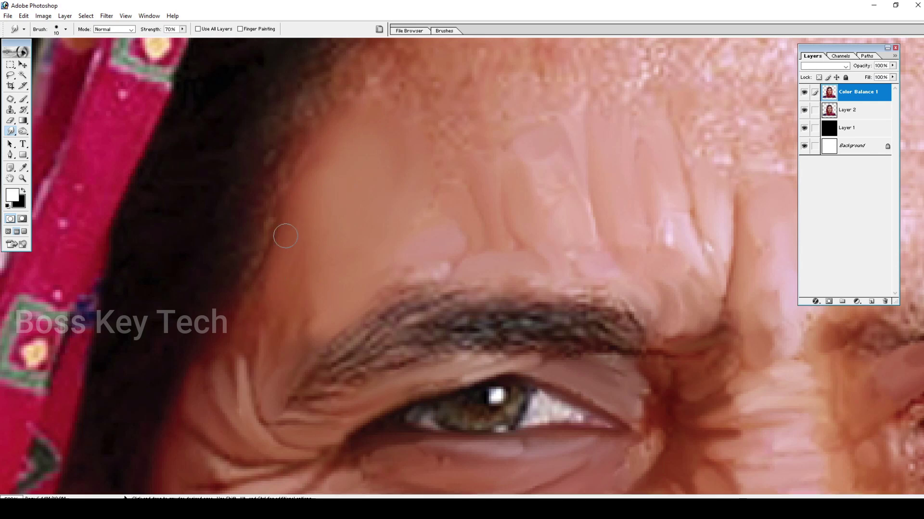
{"action": "key", "text": "bracketright"}
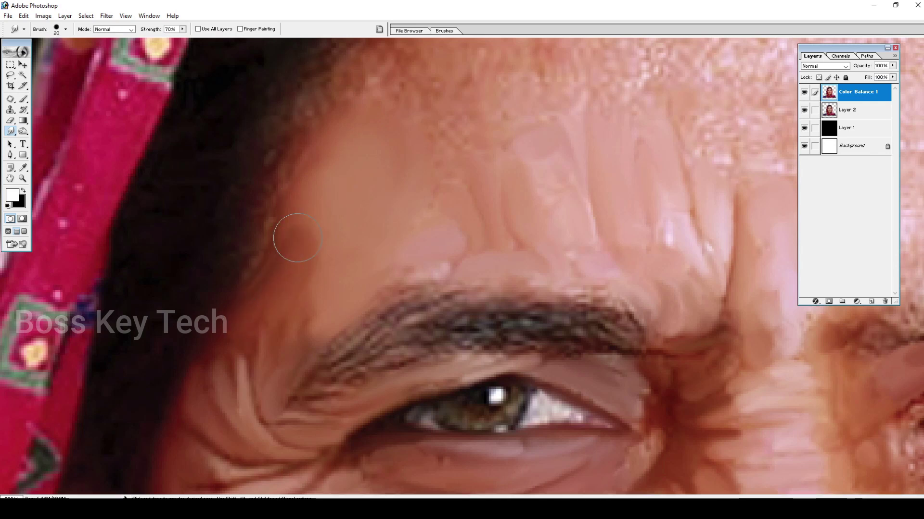
{"action": "key", "text": "bracketleft"}
{"action": "key", "text": "bracketleft"}
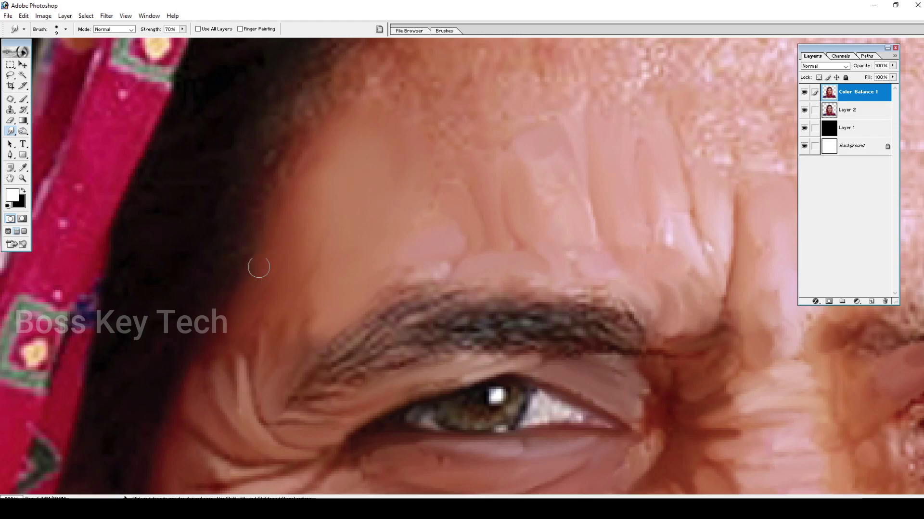
Smudge the reddish upper forehead near the left-hand hairline with a 30 px brush
{"action": "scroll", "coordinate": [351, 189], "scroll_direction": "up", "scroll_amount": 5}
{"action": "key", "text": "bracketright"}
{"action": "key", "text": "bracketright"}
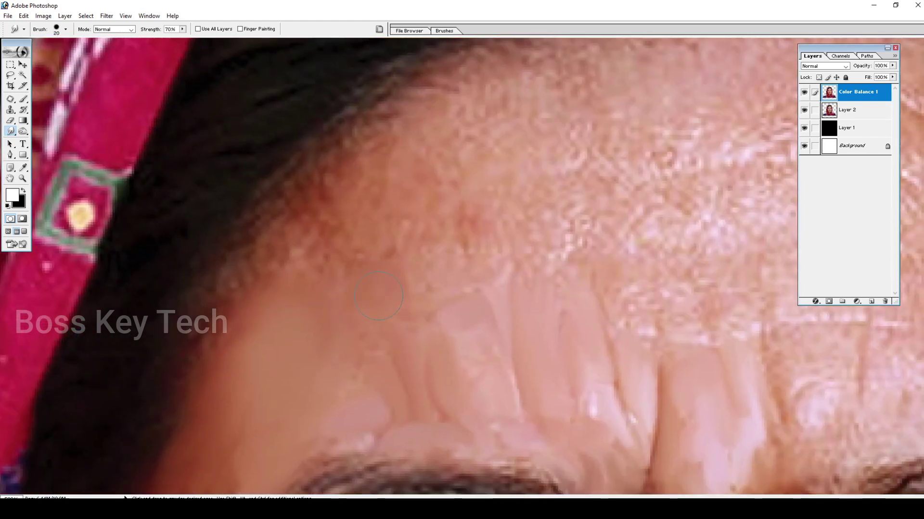
{"action": "key", "text": "bracketleft"}
{"action": "key", "text": "bracketright"}
{"action": "mouse_move", "coordinate": [346, 287]}
{"action": "left_mouse_down"}
{"action": "mouse_move", "coordinate": [375, 178]}
{"action": "mouse_move", "coordinate": [375, 239]}
{"action": "left_mouse_up"}
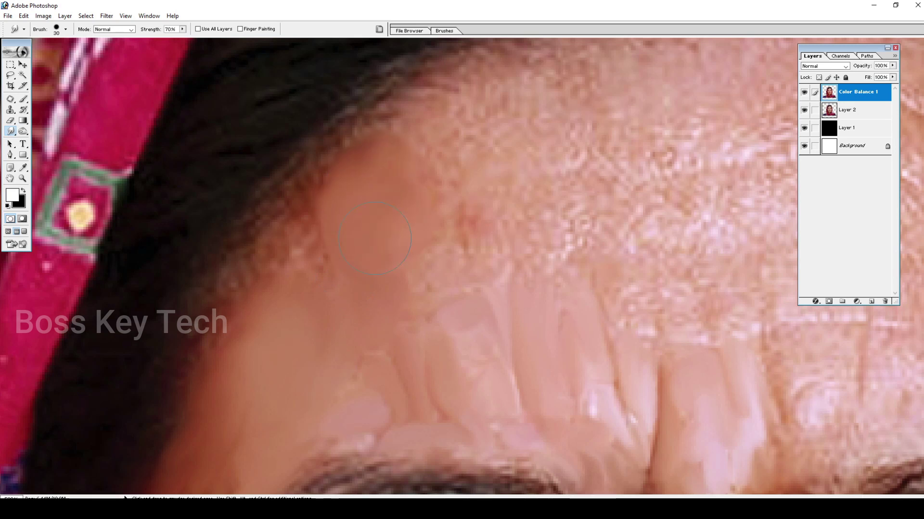
Smudge the rough skin along the left-hand hairline of the forehead with a 20 px brush
{"action": "mouse_move", "coordinate": [294, 284]}
{"action": "left_mouse_down"}
{"action": "mouse_move", "coordinate": [308, 250]}
{"action": "mouse_move", "coordinate": [296, 230]}
{"action": "mouse_move", "coordinate": [292, 256]}
{"action": "left_mouse_up"}
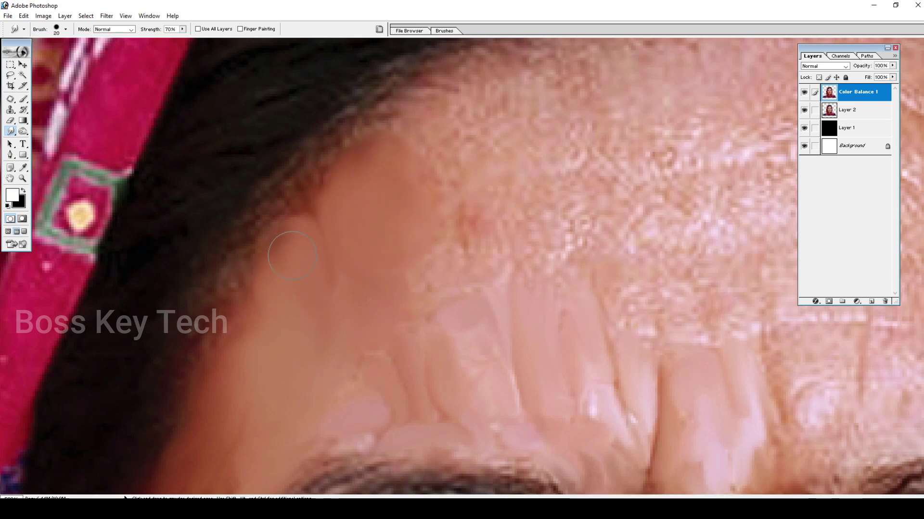
{"action": "key", "text": "ctrl+minus"}
{"action": "key", "text": "ctrl+minus"}
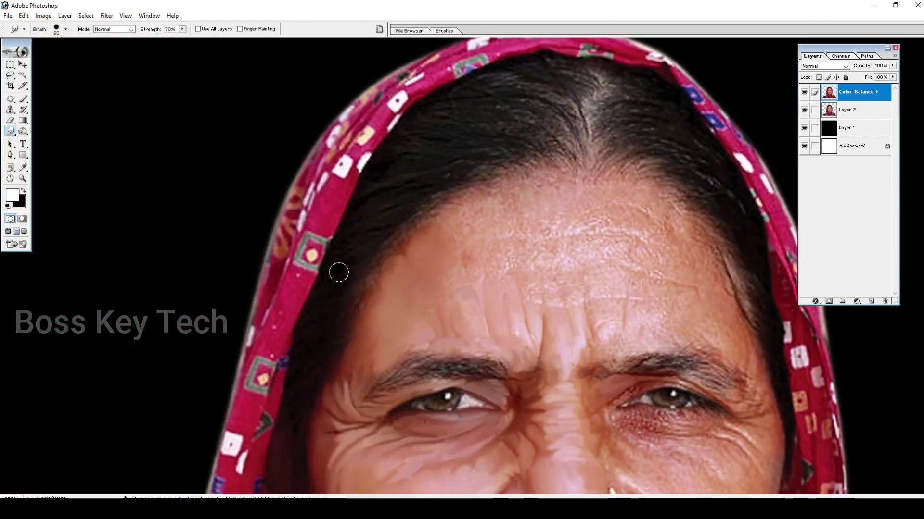
Smudge the forehead patch above the inner end of the right-hand eyebrow with a 9 to 20 px brush
{"action": "left_click_drag", "start_coordinate": [573, 351], "coordinate": [425, 270]}
{"action": "key", "text": "ctrl+plus"}
{"action": "key", "text": "bracketleft"}
{"action": "key", "text": "bracketleft"}
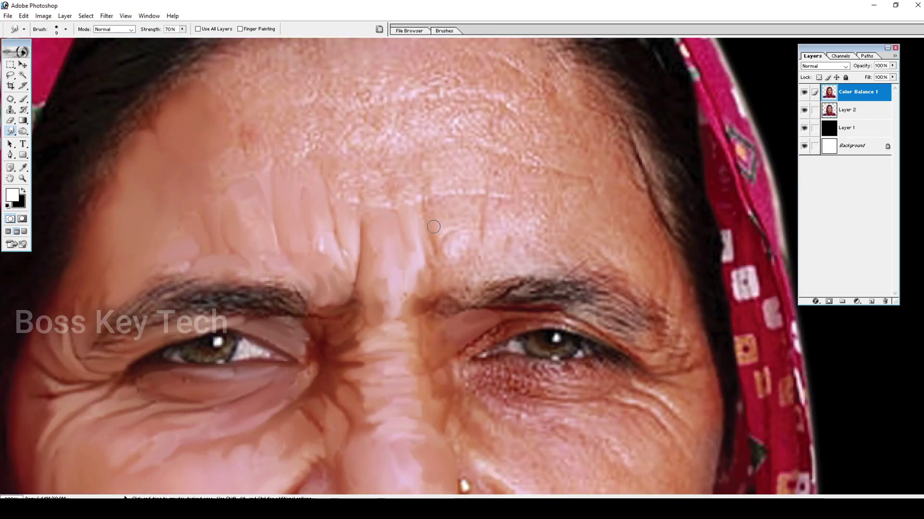
{"action": "key", "text": "bracketright"}
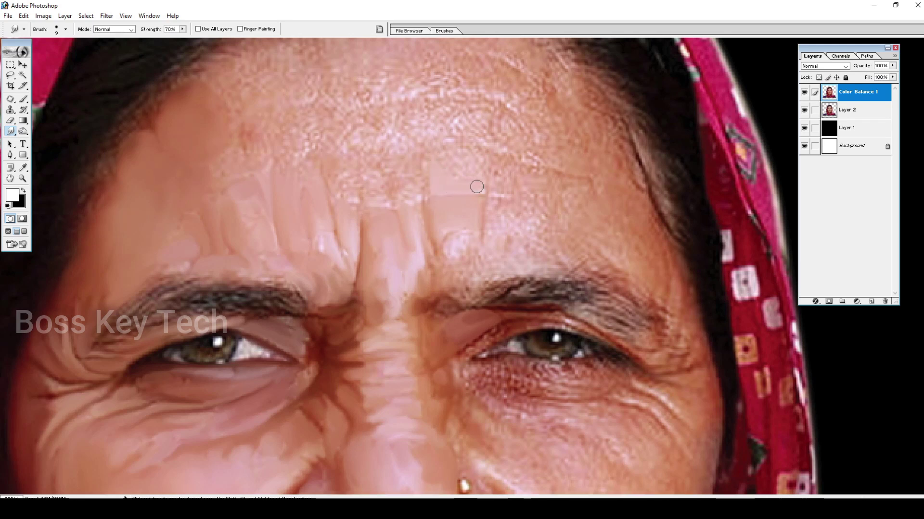
{"action": "key", "text": "bracketright"}
{"action": "key", "text": "bracketright"}
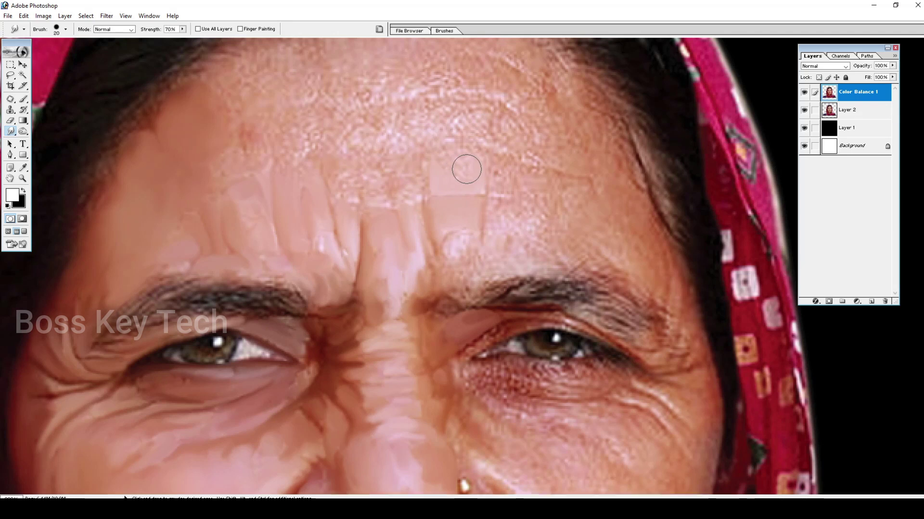
Smooth the central forehead directly above the frown lines with short strokes of a 9 to 10 px smudge brush
{"action": "key", "text": "bracketleft"}
{"action": "mouse_move", "coordinate": [395, 191]}
{"action": "left_mouse_down"}
{"action": "mouse_move", "coordinate": [390, 173]}
{"action": "mouse_move", "coordinate": [395, 183]}
{"action": "mouse_move", "coordinate": [419, 163]}
{"action": "left_mouse_up"}
{"action": "key", "text": "bracketleft"}
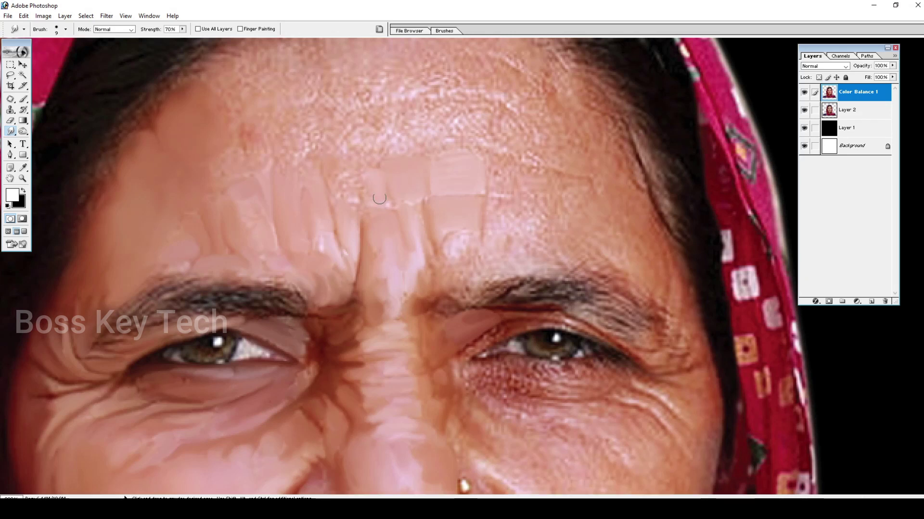
{"action": "key", "text": "bracketleft"}
{"action": "key", "text": "bracketleft"}
{"action": "key", "text": "bracketright"}
{"action": "key", "text": "bracketleft"}
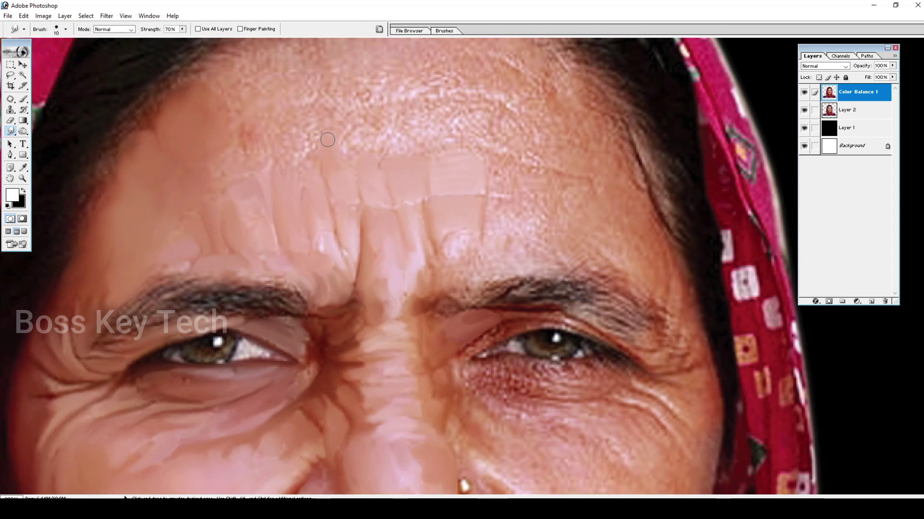
Blend the mid-forehead above the left-hand eyebrow's vertical wrinkles with a 20 px smudge brush
{"action": "key", "text": "bracketright"}
{"action": "mouse_move", "coordinate": [274, 140]}
{"action": "left_mouse_down"}
{"action": "mouse_move", "coordinate": [258, 128]}
{"action": "mouse_move", "coordinate": [250, 137]}
{"action": "left_mouse_up"}
{"action": "key", "text": "bracketleft"}
{"action": "key", "text": "bracketright"}
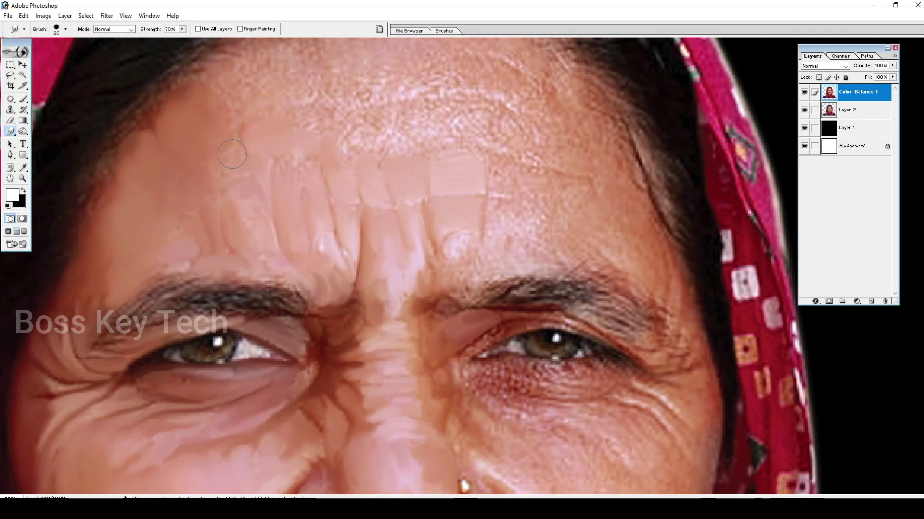
Smudge the upper right-hand forehead between the curved wrinkle lines with a 10 px brush
{"action": "key", "text": "bracketleft"}
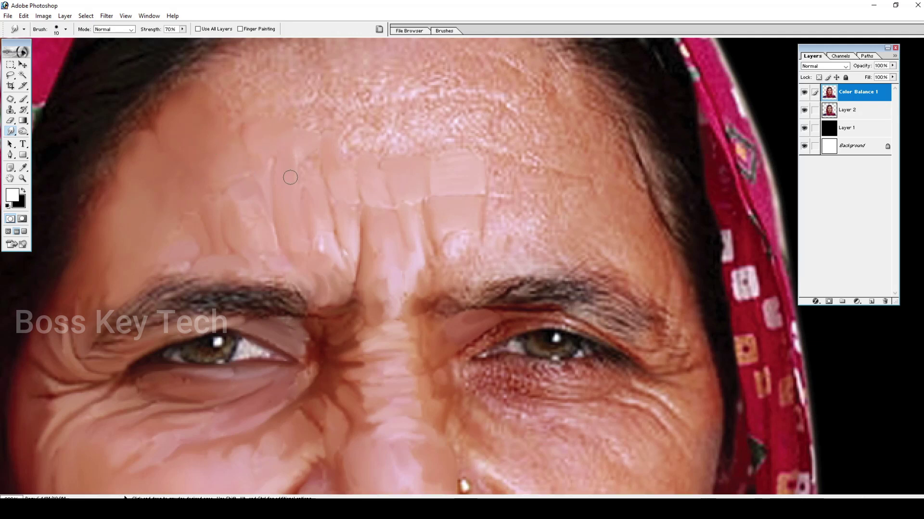
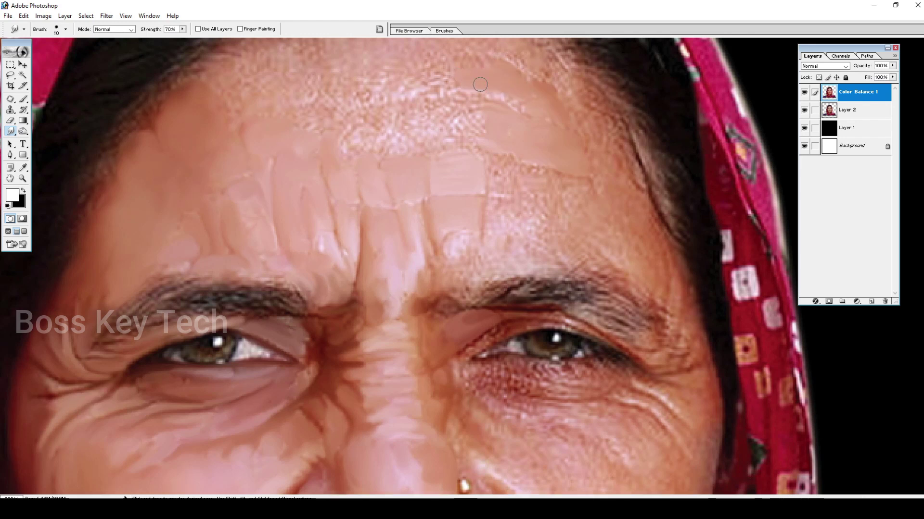
{"action": "left_click_drag", "start_coordinate": [457, 64], "coordinate": [423, 73]}
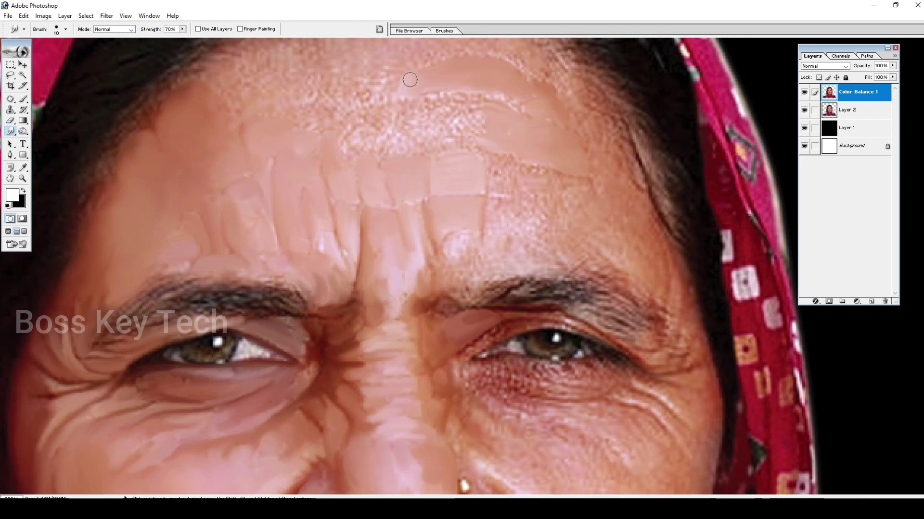
Smudge the upper middle forehead and the left-hand part of the shiny band below it with a 10 to 20 px brush
{"action": "left_click_drag", "start_coordinate": [367, 88], "coordinate": [396, 156]}
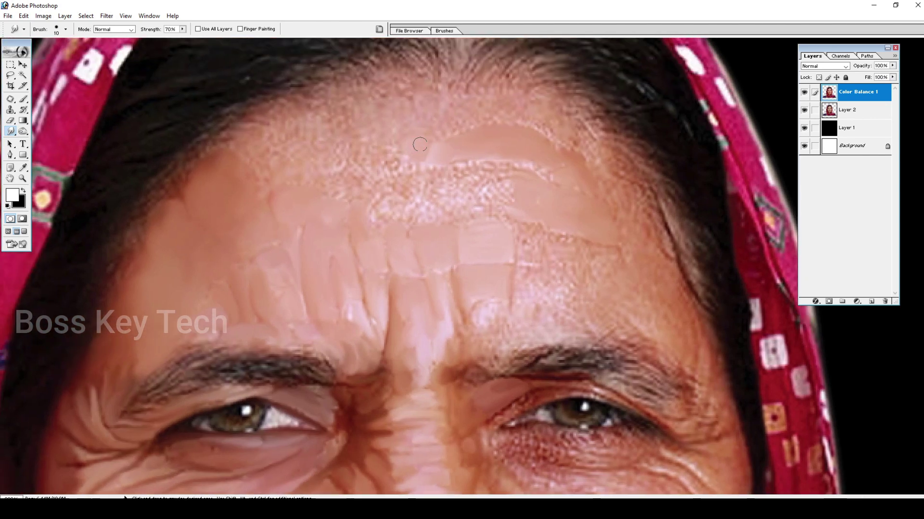
{"action": "key", "text": "bracketright"}
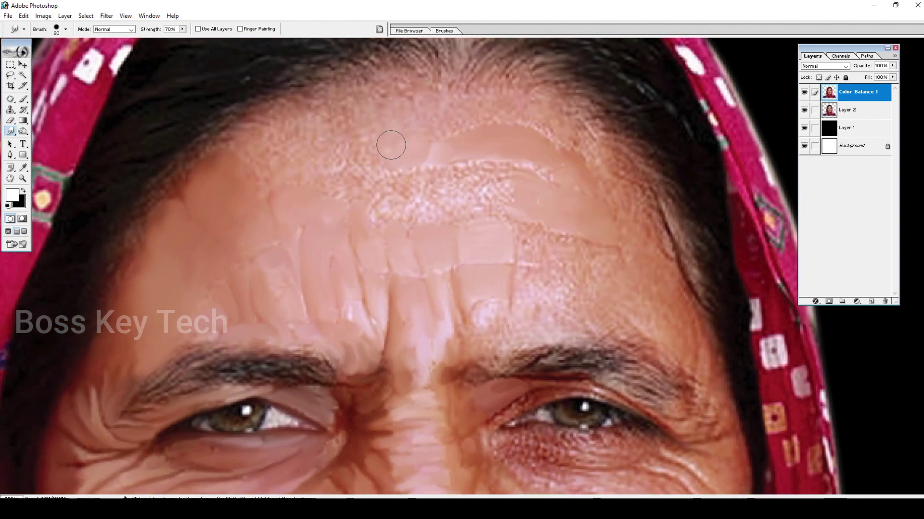
{"action": "key", "text": "bracketleft"}
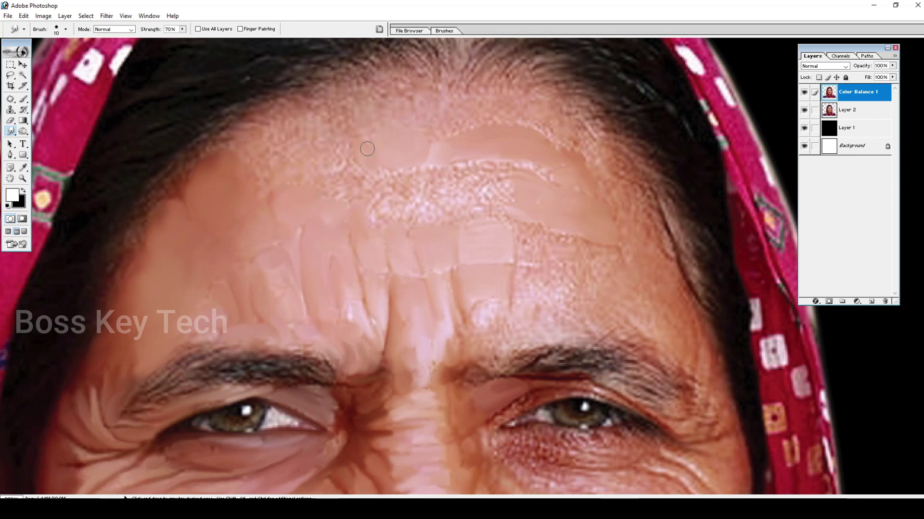
{"action": "mouse_move", "coordinate": [396, 163]}
{"action": "left_mouse_down"}
{"action": "mouse_move", "coordinate": [380, 170]}
{"action": "mouse_move", "coordinate": [398, 168]}
{"action": "left_mouse_up"}
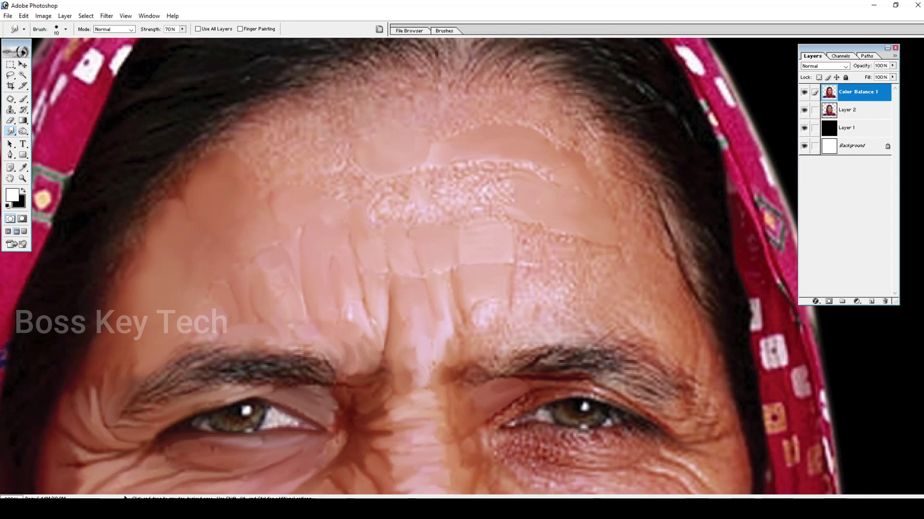
{"action": "mouse_move", "coordinate": [426, 218]}
{"action": "left_mouse_down"}
{"action": "mouse_move", "coordinate": [426, 192]}
{"action": "mouse_move", "coordinate": [415, 179]}
{"action": "mouse_move", "coordinate": [427, 173]}
{"action": "mouse_move", "coordinate": [404, 177]}
{"action": "mouse_move", "coordinate": [412, 177]}
{"action": "mouse_move", "coordinate": [392, 193]}
{"action": "mouse_move", "coordinate": [399, 205]}
{"action": "mouse_move", "coordinate": [401, 185]}
{"action": "mouse_move", "coordinate": [400, 222]}
{"action": "mouse_move", "coordinate": [389, 198]}
{"action": "mouse_move", "coordinate": [371, 219]}
{"action": "mouse_move", "coordinate": [384, 191]}
{"action": "mouse_move", "coordinate": [363, 187]}
{"action": "left_mouse_up"}
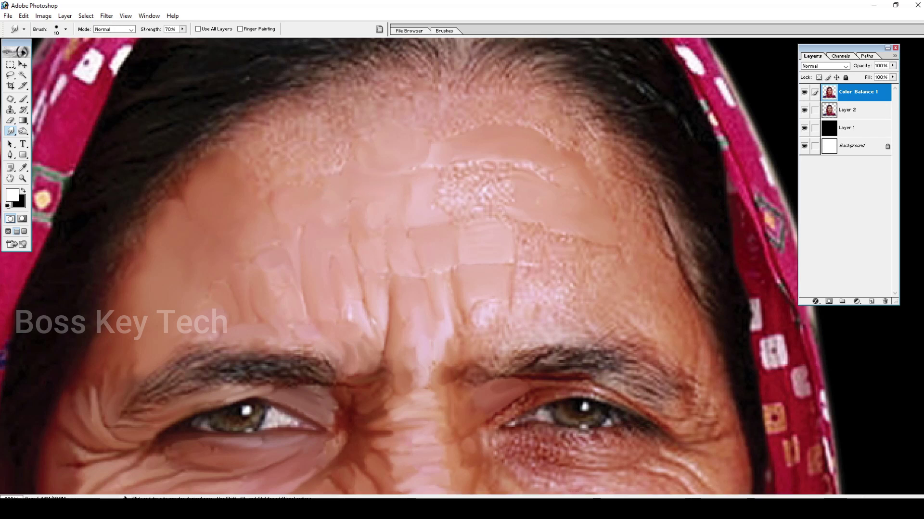
Smooth the upper left-hand forehead up to the hairline with a 20 to 30 px smudge brush
{"action": "key", "text": "bracketright"}
{"action": "mouse_move", "coordinate": [331, 165]}
{"action": "left_mouse_down"}
{"action": "mouse_move", "coordinate": [323, 147]}
{"action": "mouse_move", "coordinate": [329, 157]}
{"action": "mouse_move", "coordinate": [291, 166]}
{"action": "mouse_move", "coordinate": [283, 150]}
{"action": "mouse_move", "coordinate": [272, 149]}
{"action": "mouse_move", "coordinate": [275, 159]}
{"action": "mouse_move", "coordinate": [309, 131]}
{"action": "mouse_move", "coordinate": [245, 173]}
{"action": "mouse_move", "coordinate": [269, 139]}
{"action": "left_mouse_up"}
{"action": "key", "text": "bracketright"}
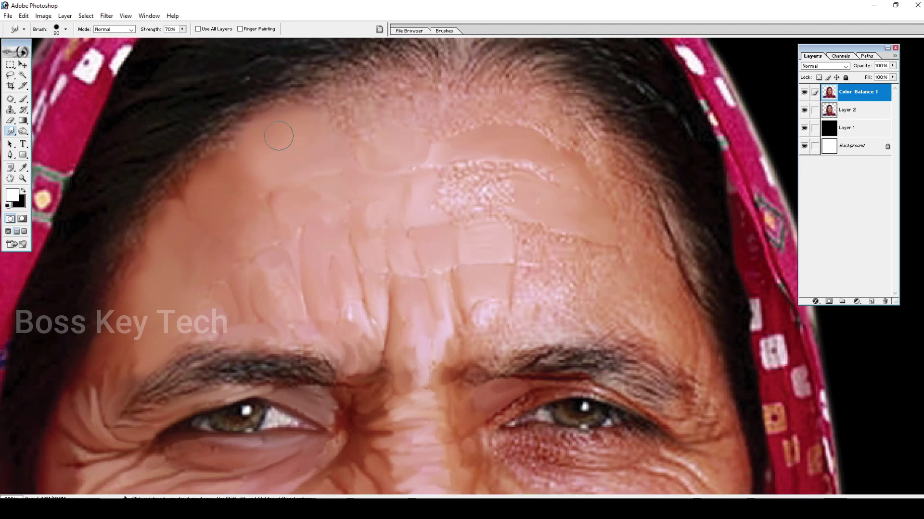
{"action": "key", "text": "bracketleft"}
{"action": "key", "text": "bracketright"}
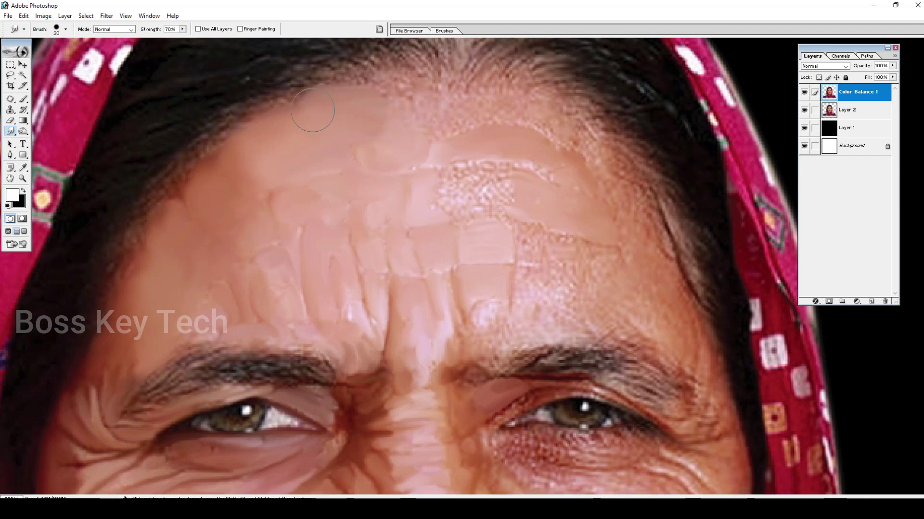
Blend the skin below the hairline from the centre parting to the upper right-hand forehead with a 20 px smudge brush
{"action": "key", "text": "bracketleft"}
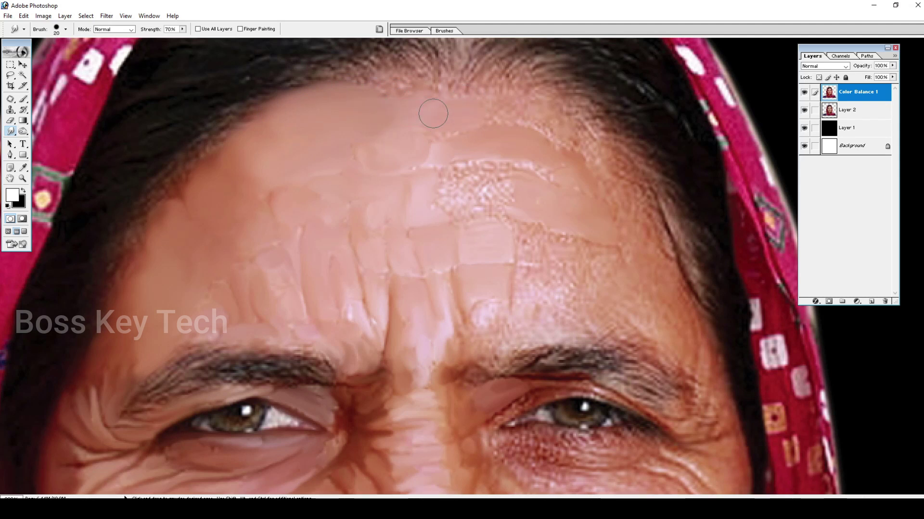
{"action": "mouse_move", "coordinate": [490, 108]}
{"action": "left_mouse_down"}
{"action": "mouse_move", "coordinate": [500, 107]}
{"action": "mouse_move", "coordinate": [537, 109]}
{"action": "mouse_move", "coordinate": [566, 132]}
{"action": "left_mouse_up"}
{"action": "key", "text": "bracketleft"}
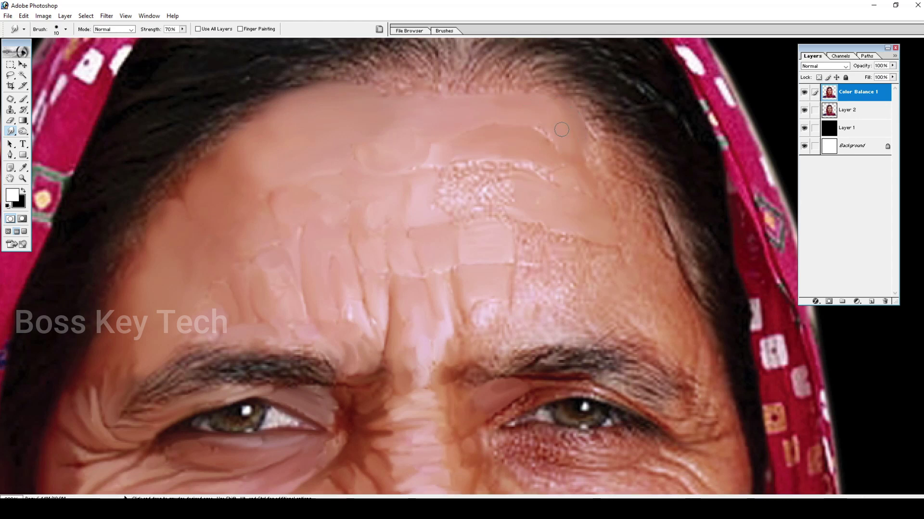
Smudge the remaining shiny patch right of the forehead's centre and soften the wrinkle above it with a 10 to 20 px brush
{"action": "key", "text": "bracketright"}
{"action": "mouse_move", "coordinate": [470, 186]}
{"action": "left_mouse_down"}
{"action": "mouse_move", "coordinate": [448, 196]}
{"action": "mouse_move", "coordinate": [488, 175]}
{"action": "mouse_move", "coordinate": [466, 190]}
{"action": "mouse_move", "coordinate": [499, 193]}
{"action": "mouse_move", "coordinate": [478, 200]}
{"action": "mouse_move", "coordinate": [499, 203]}
{"action": "mouse_move", "coordinate": [474, 246]}
{"action": "mouse_move", "coordinate": [462, 222]}
{"action": "mouse_move", "coordinate": [513, 222]}
{"action": "mouse_move", "coordinate": [488, 220]}
{"action": "left_mouse_up"}
{"action": "key", "text": "bracketleft"}
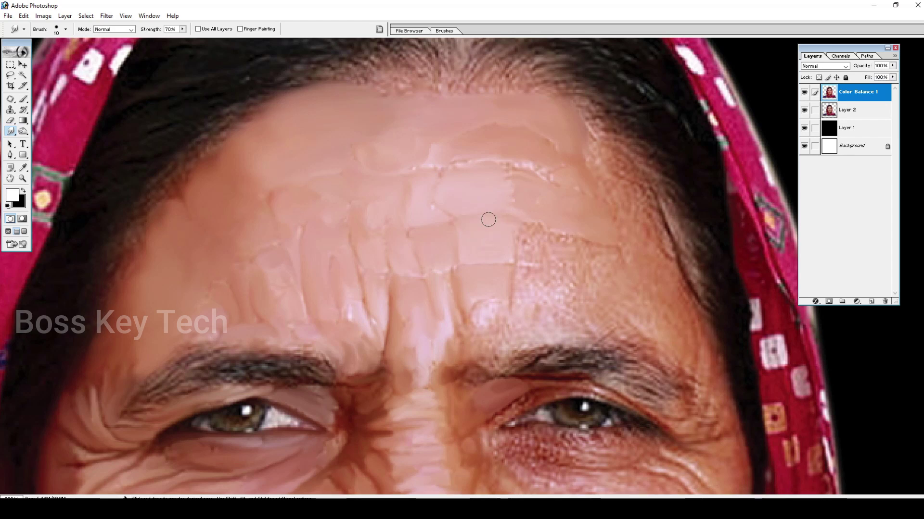
{"action": "mouse_move", "coordinate": [440, 185]}
{"action": "left_mouse_down"}
{"action": "mouse_move", "coordinate": [460, 216]}
{"action": "mouse_move", "coordinate": [514, 183]}
{"action": "left_mouse_up"}
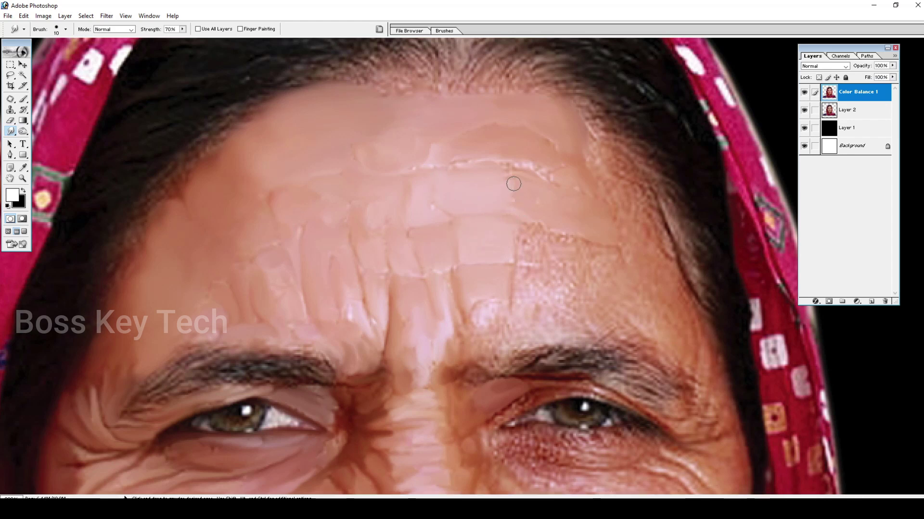
{"action": "key", "text": "bracketright"}
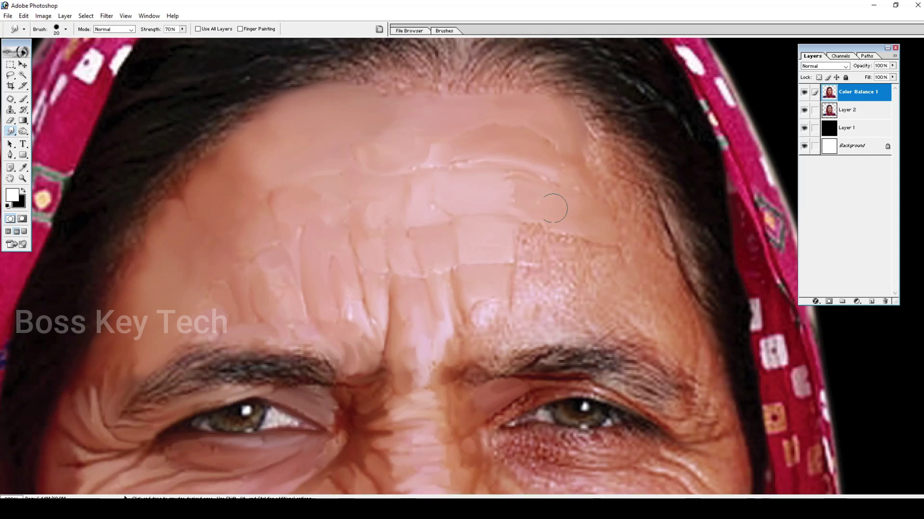
Smudge the skin along the right-hand hairline and beneath the lowest wrinkle on that side of the forehead with a 10 px brush
{"action": "left_click_drag", "start_coordinate": [544, 206], "coordinate": [413, 170]}
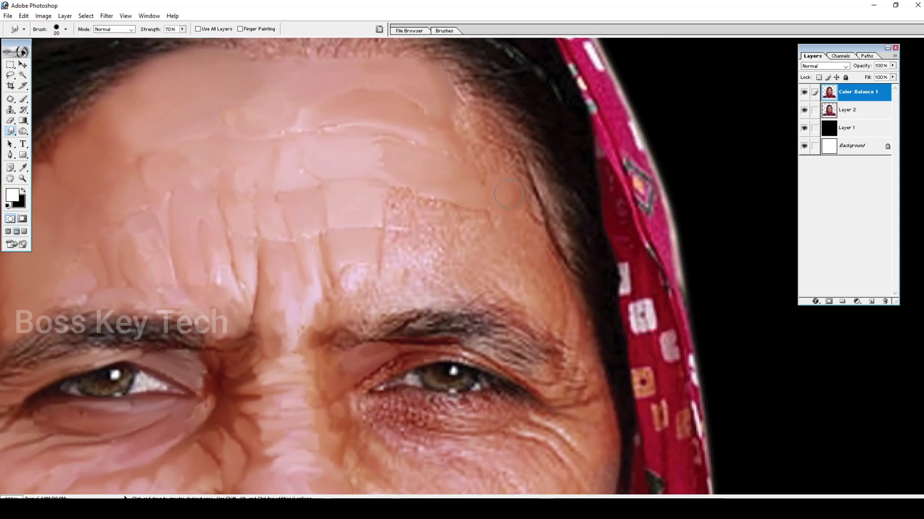
{"action": "key", "text": "bracketright"}
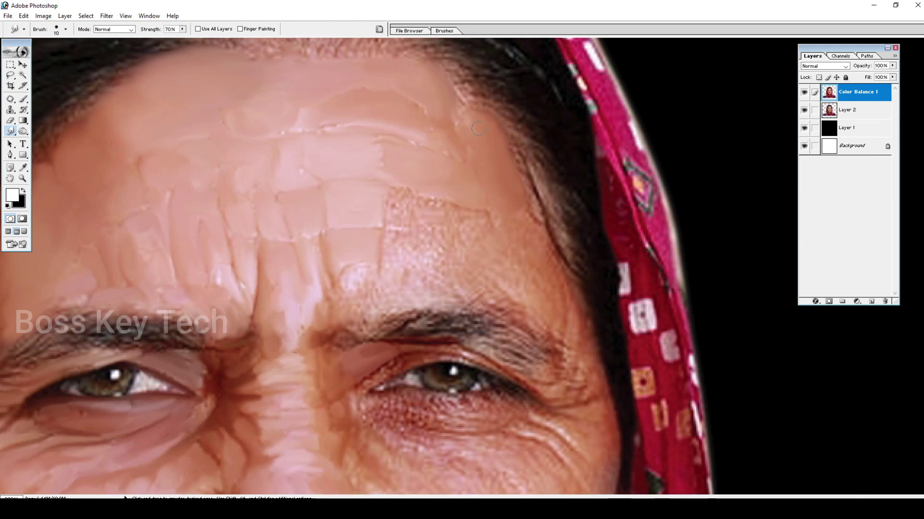
{"action": "left_click_drag", "start_coordinate": [473, 102], "coordinate": [469, 138]}
{"action": "mouse_move", "coordinate": [435, 207]}
{"action": "left_mouse_down"}
{"action": "mouse_move", "coordinate": [383, 195]}
{"action": "mouse_move", "coordinate": [400, 193]}
{"action": "mouse_move", "coordinate": [388, 192]}
{"action": "mouse_move", "coordinate": [392, 222]}
{"action": "mouse_move", "coordinate": [412, 220]}
{"action": "mouse_move", "coordinate": [372, 206]}
{"action": "mouse_move", "coordinate": [371, 186]}
{"action": "left_mouse_up"}
{"action": "left_click_drag", "start_coordinate": [469, 223], "coordinate": [483, 220]}
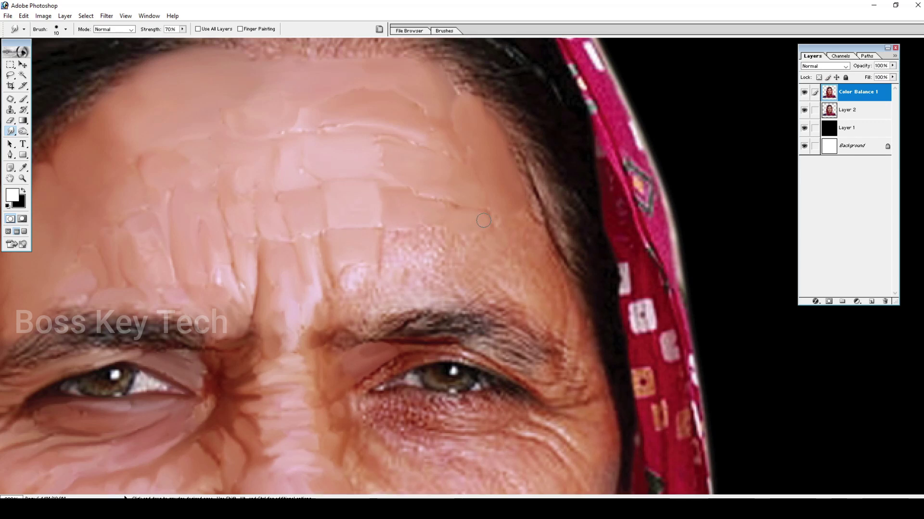
Smooth the right-hand temple and the shiny skin above the right-hand eyebrow with a 10 to 20 px smudge brush
{"action": "key", "text": "bracketleft"}
{"action": "key", "text": "bracketleft"}
{"action": "key", "text": "bracketright"}
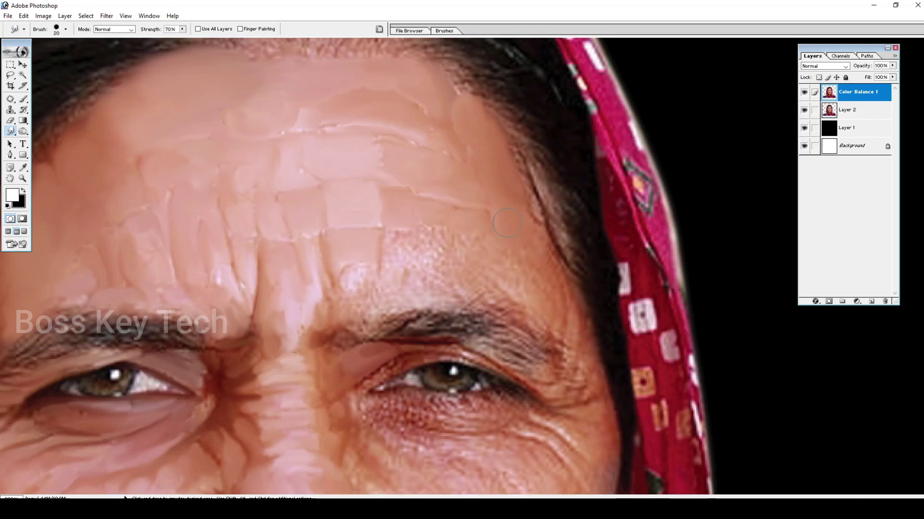
{"action": "key", "text": "bracketleft"}
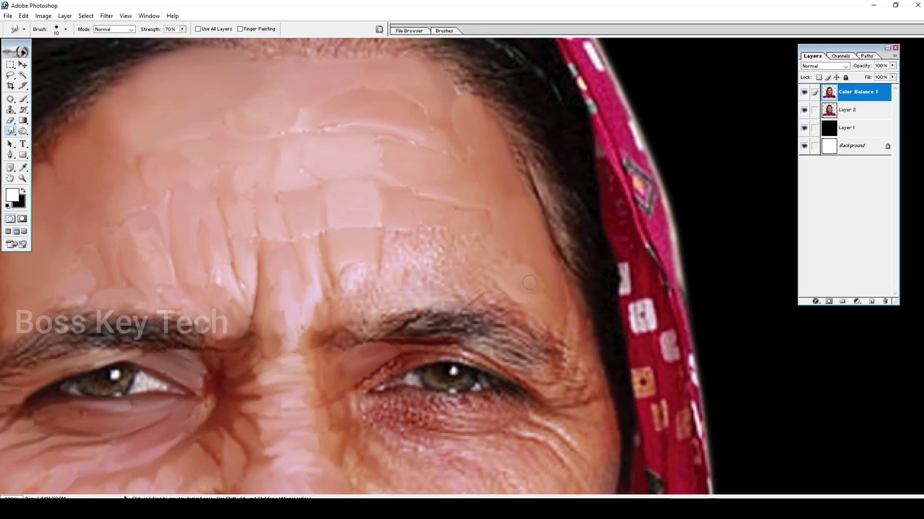
{"action": "key", "text": "bracketright"}
{"action": "key", "text": "bracketleft"}
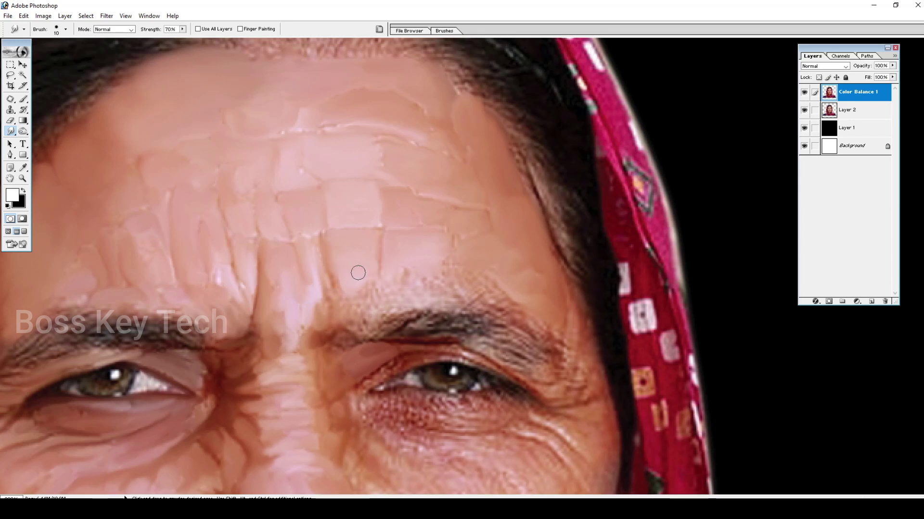
Blend the skin around the inner end and just above the right-hand eyebrow with a 10 px smudge brush
{"action": "left_click_drag", "start_coordinate": [367, 311], "coordinate": [377, 288]}
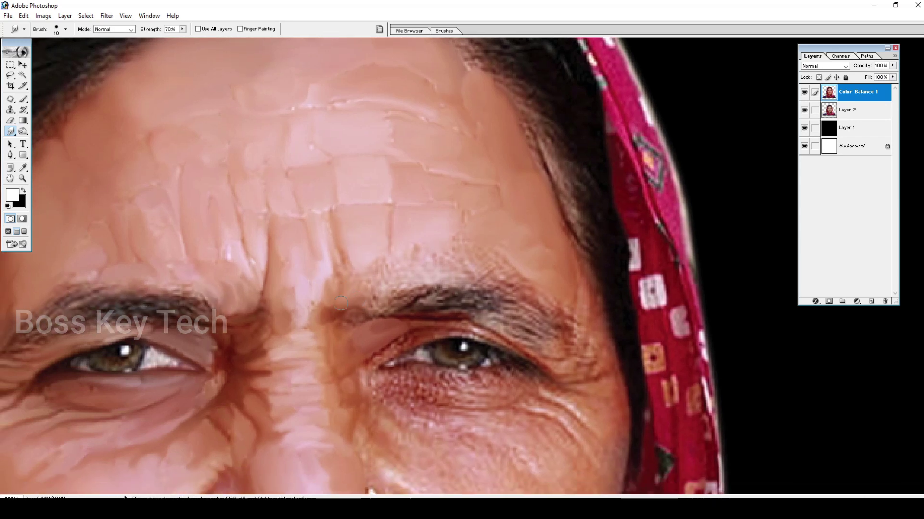
{"action": "key", "text": "bracketleft"}
{"action": "key", "text": "bracketright"}
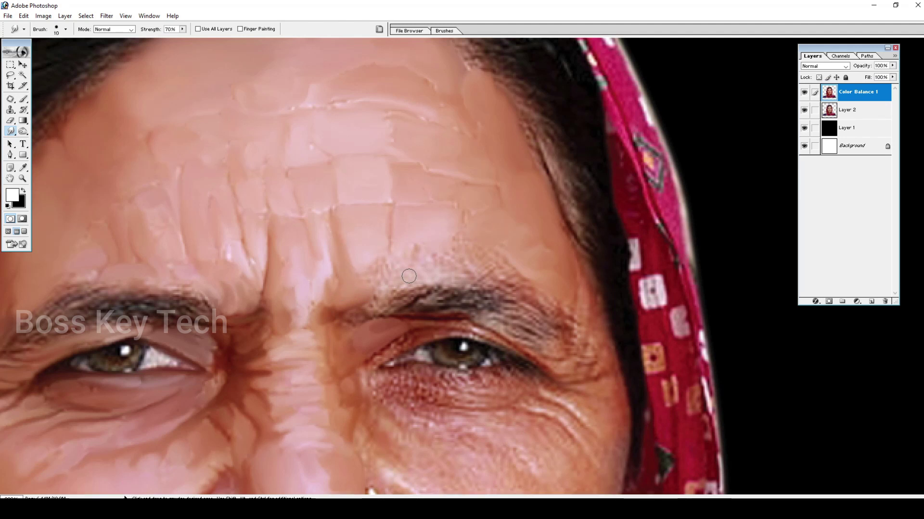
{"action": "left_click_drag", "start_coordinate": [373, 270], "coordinate": [414, 271]}
Smudge the skin around the right-hand eyebrow's outer end and the outer eye corner with a 6 to 9 px brush
{"action": "key", "text": "bracketright"}
{"action": "key", "text": "bracketleft"}
{"action": "key", "text": "bracketleft"}
{"action": "key", "text": "bracketleft"}
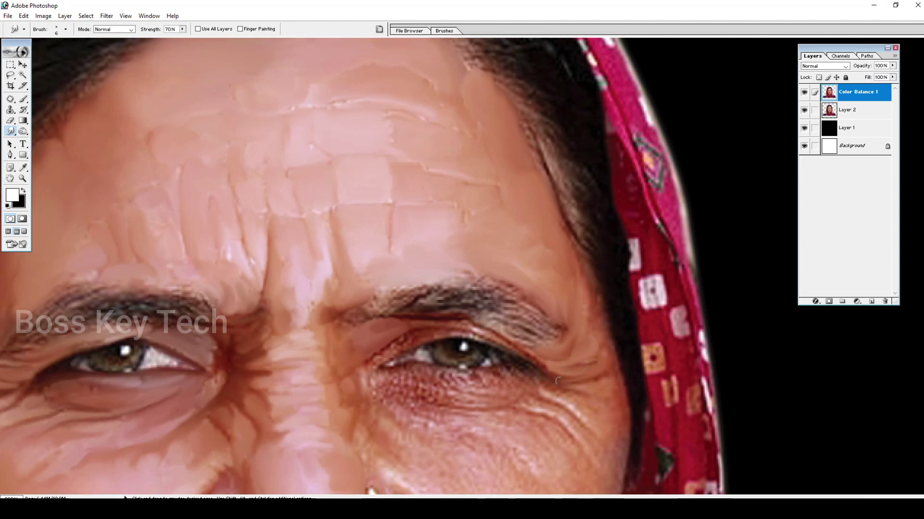
{"action": "key", "text": "bracketright"}
{"action": "key", "text": "bracketright"}
{"action": "key", "text": "bracketright"}
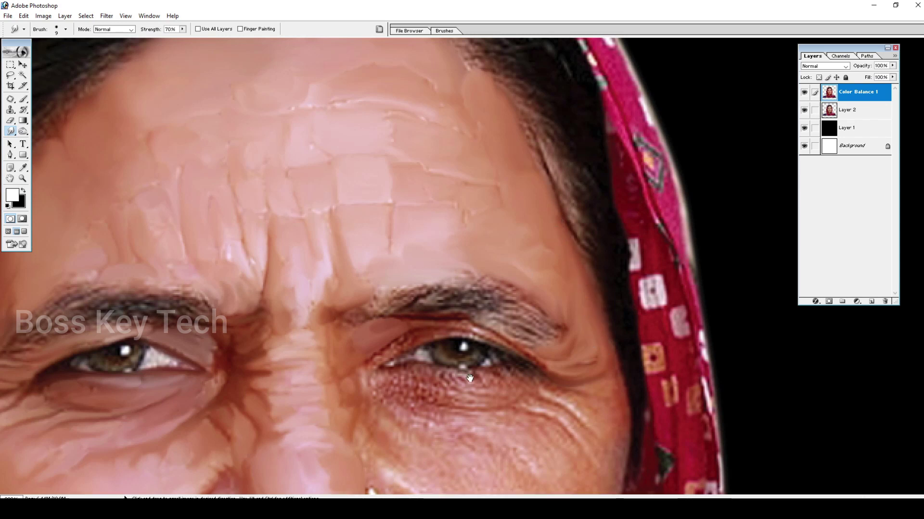
Review the smoothed forehead and brow area in a view of the whole portrait
{"action": "left_click_drag", "start_coordinate": [470, 378], "coordinate": [429, 262]}
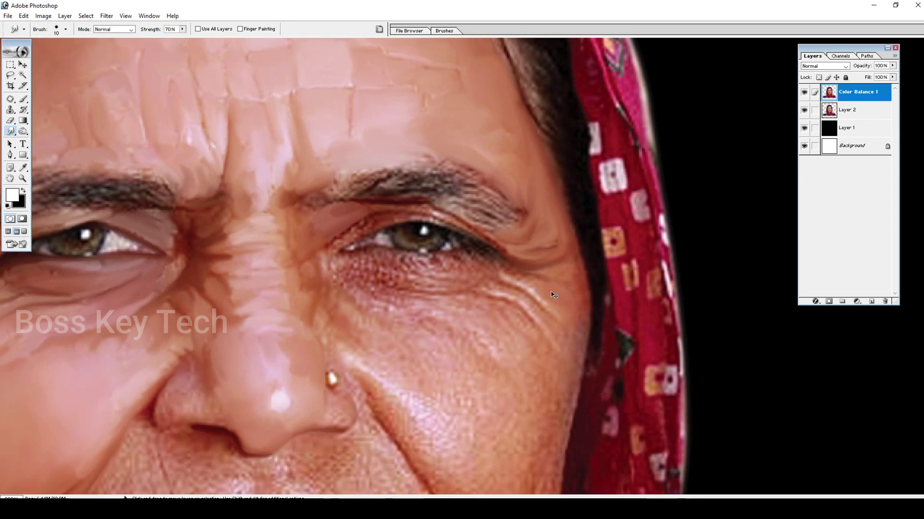
{"action": "key", "text": "ctrl+minus"}
{"action": "key", "text": "ctrl+minus"}
{"action": "key", "text": "ctrl+minus"}
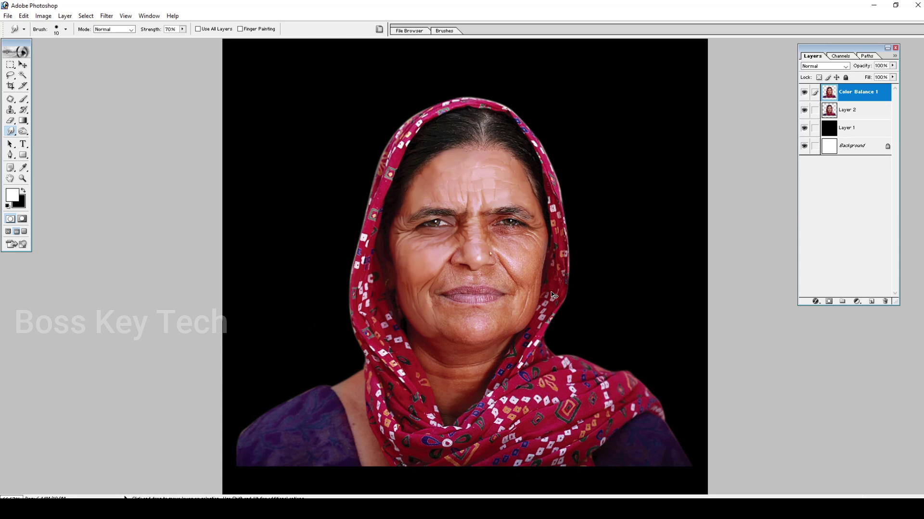
Smooth the skin around the right-hand eye's outer wrinkles and the cheekbone edge with a 7 to 10 px smudge brush
{"action": "key", "text": "ctrl+plus"}
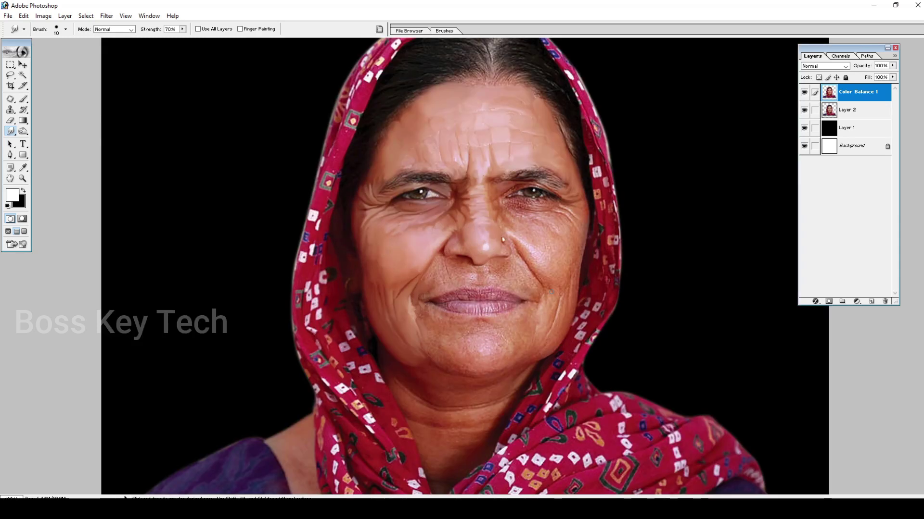
{"action": "left_click_drag", "start_coordinate": [377, 130], "coordinate": [741, 375]}
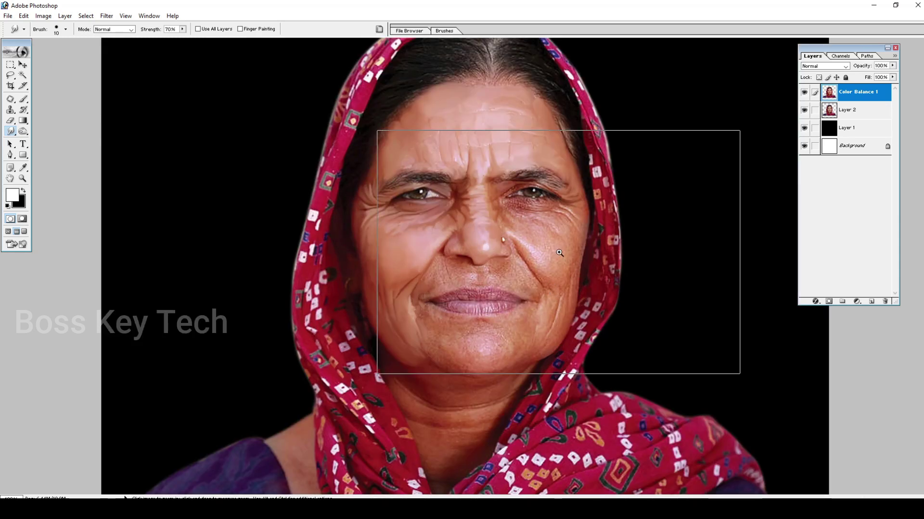
{"action": "left_click", "coordinate": [571, 225], "text": "ctrl"}
{"action": "left_click", "coordinate": [390, 249], "text": "ctrl"}
{"action": "left_click", "coordinate": [501, 274], "text": "ctrl"}
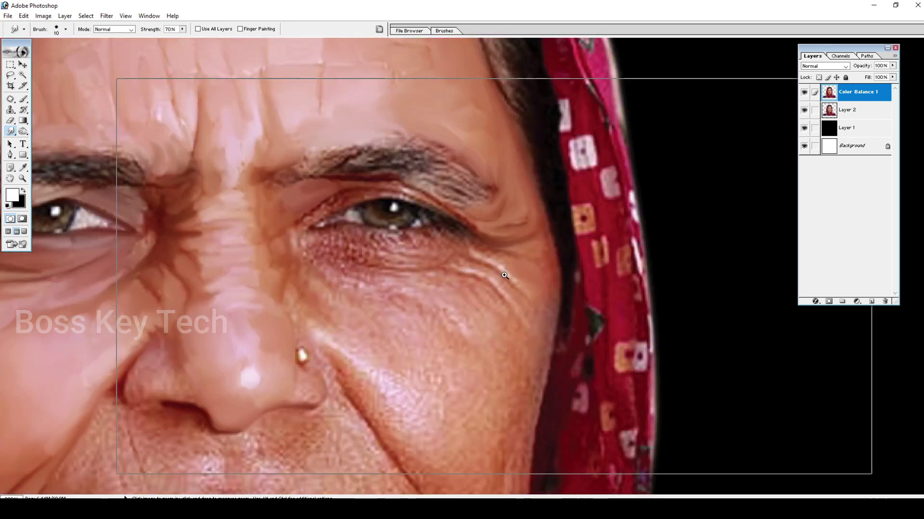
{"action": "key", "text": "bracketleft"}
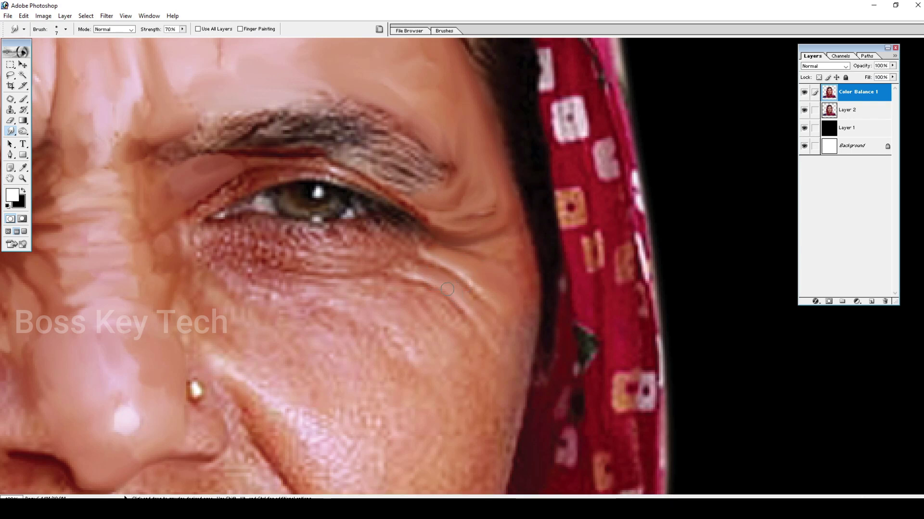
{"action": "key", "text": "bracketright"}
{"action": "key", "text": "bracketright"}
{"action": "key", "text": "bracketright"}
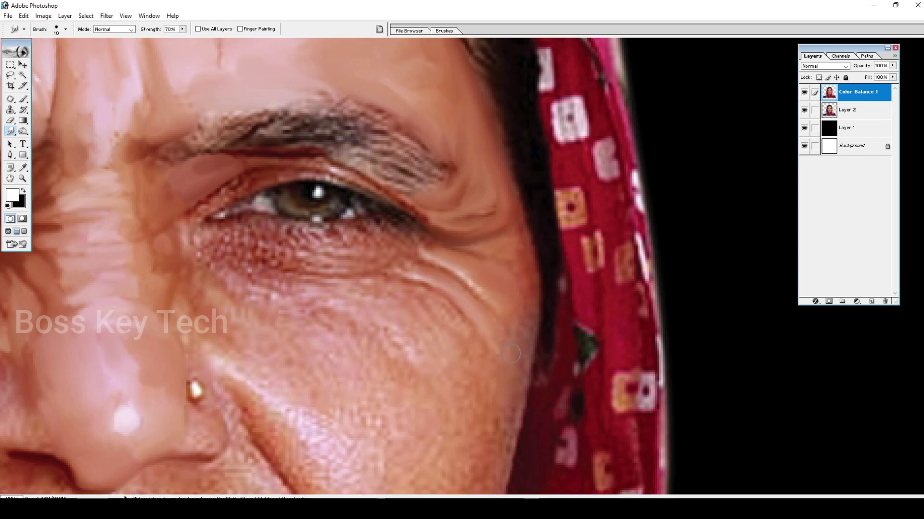
{"action": "key", "text": "bracketleft"}
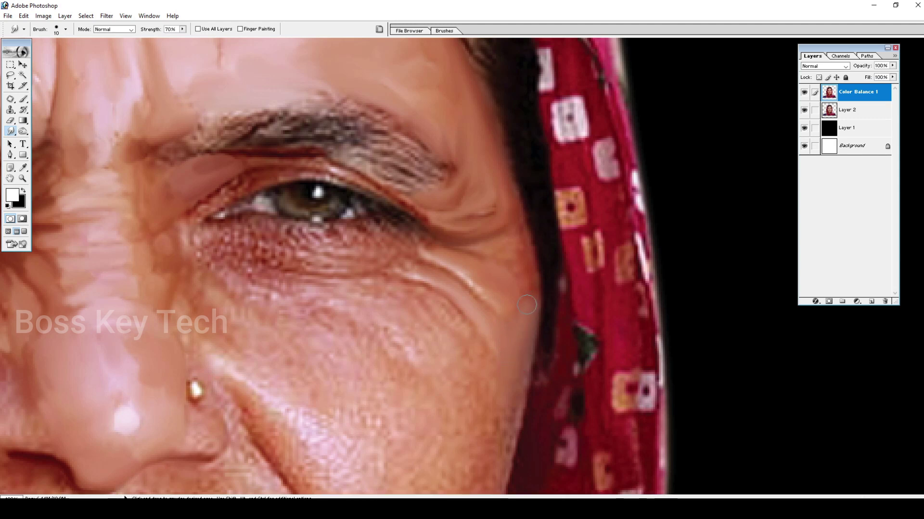
Smudge the outer half of the under-eye skin and the area just below it with a 5 to 7 px brush
{"action": "key", "text": "bracketleft"}
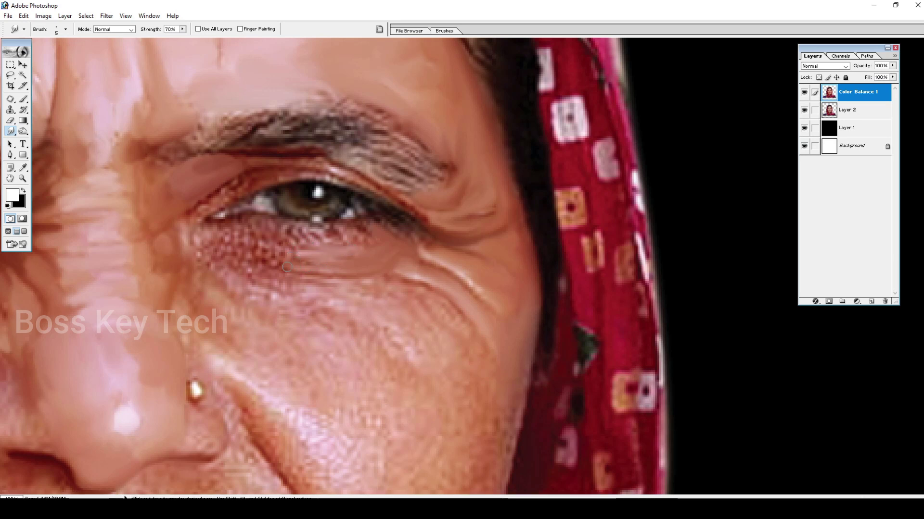
{"action": "key", "text": "bracketright"}
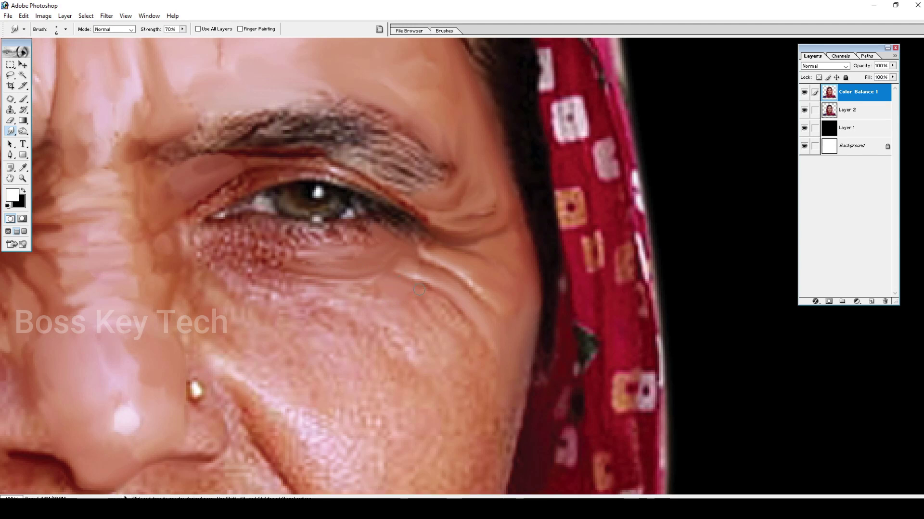
{"action": "key", "text": "bracketright"}
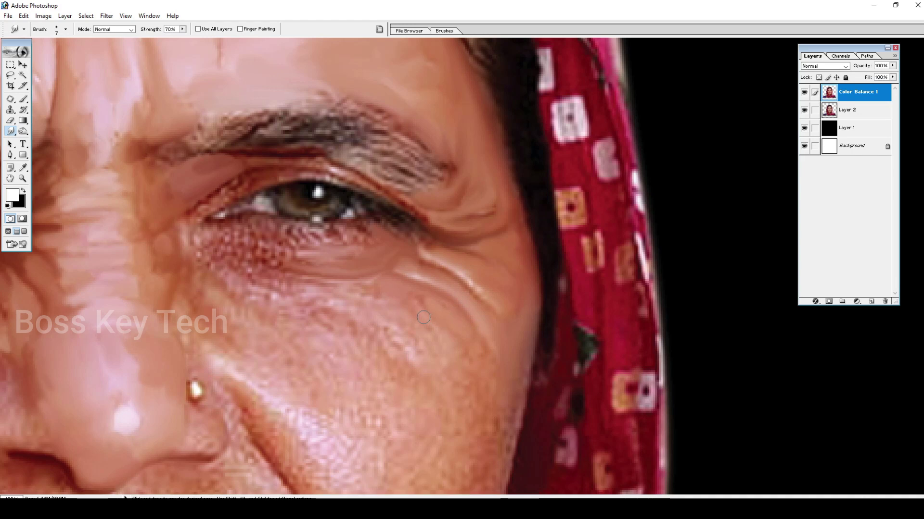
{"action": "key", "text": "bracketleft"}
{"action": "key", "text": "bracketleft"}
{"action": "key", "text": "bracketleft"}
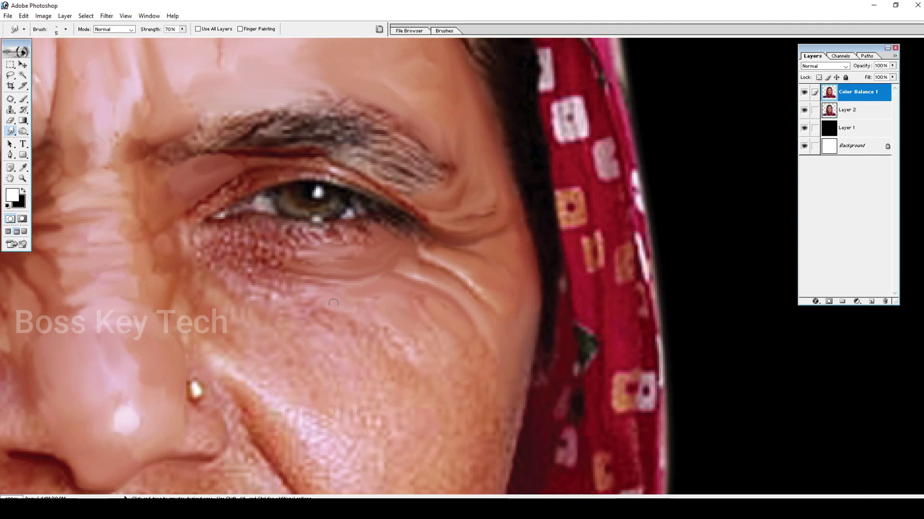
Blend the upper right-hand cheek below the eye bag with a smudge brush of up to 10 px
{"action": "key", "text": "bracketright"}
{"action": "key", "text": "bracketright"}
{"action": "key", "text": "bracketright"}
{"action": "key", "text": "bracketleft"}
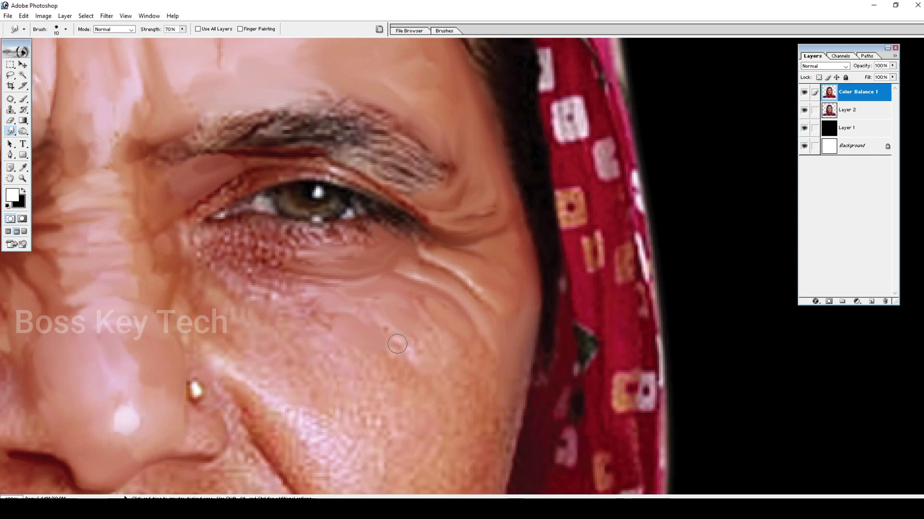
{"action": "key", "text": "bracketright"}
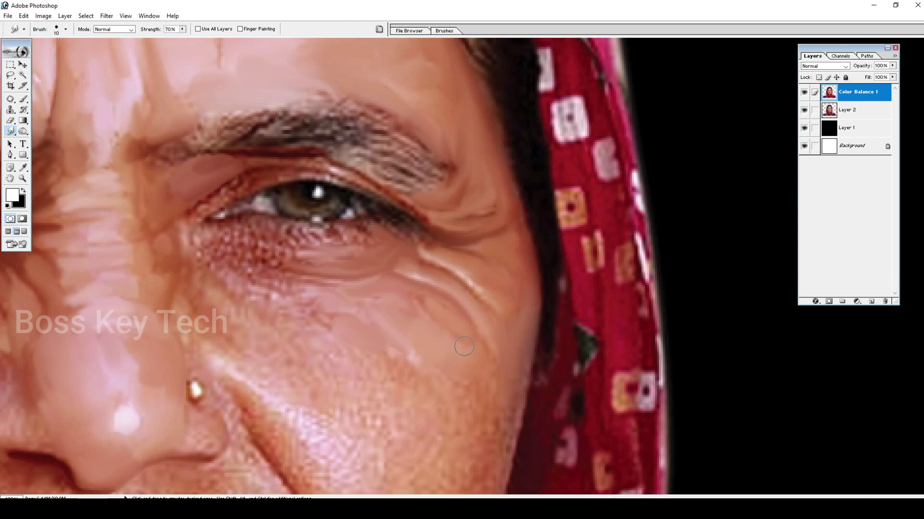
Smooth the outer part of the right-hand cheek towards the scarf with a 9 to 10 px smudge brush
{"action": "scroll", "coordinate": [470, 327], "scroll_direction": "down", "scroll_amount": 3}
{"action": "key", "text": "bracketright"}
{"action": "key", "text": "bracketright"}
{"action": "key", "text": "bracketright"}
{"action": "key", "text": "bracketleft"}
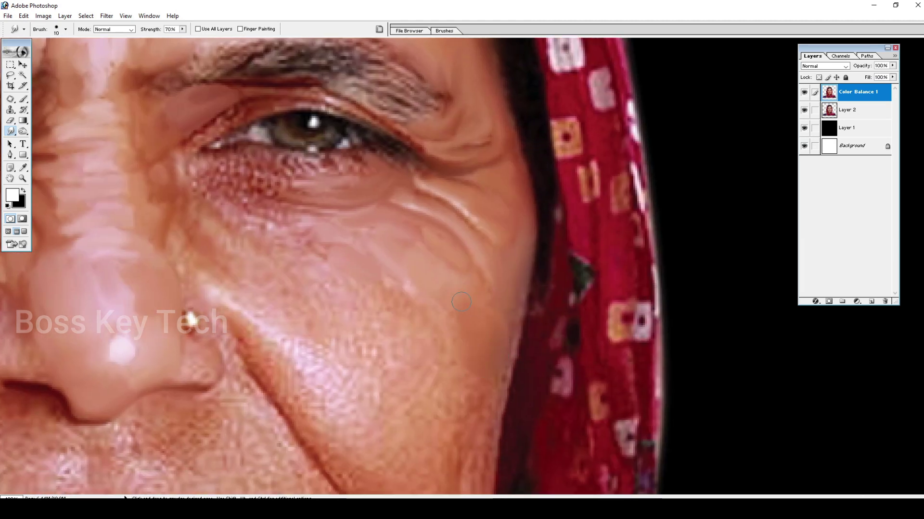
{"action": "mouse_move", "coordinate": [453, 328]}
{"action": "left_mouse_down"}
{"action": "mouse_move", "coordinate": [444, 297]}
{"action": "mouse_move", "coordinate": [450, 314]}
{"action": "mouse_move", "coordinate": [391, 300]}
{"action": "mouse_move", "coordinate": [380, 284]}
{"action": "left_mouse_up"}
{"action": "key", "text": "bracketleft"}
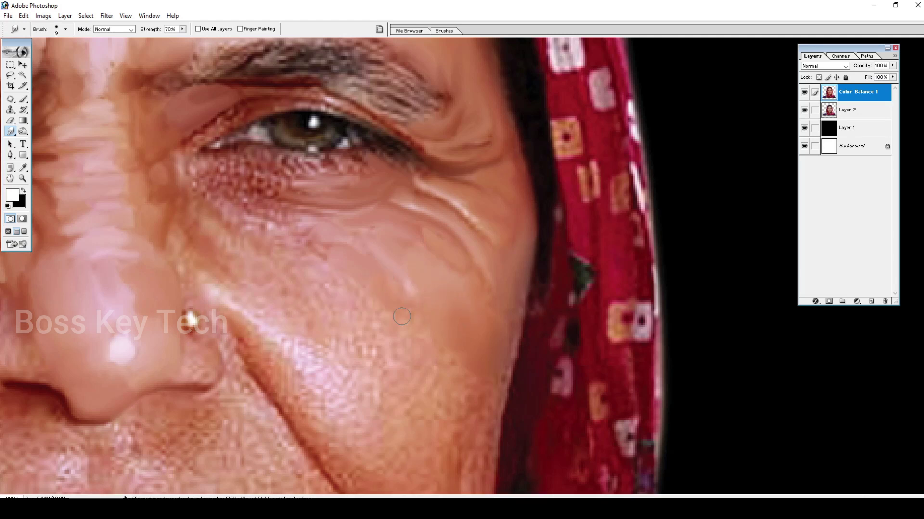
{"action": "key", "text": "bracketright"}
{"action": "left_click_drag", "start_coordinate": [432, 285], "coordinate": [414, 279]}
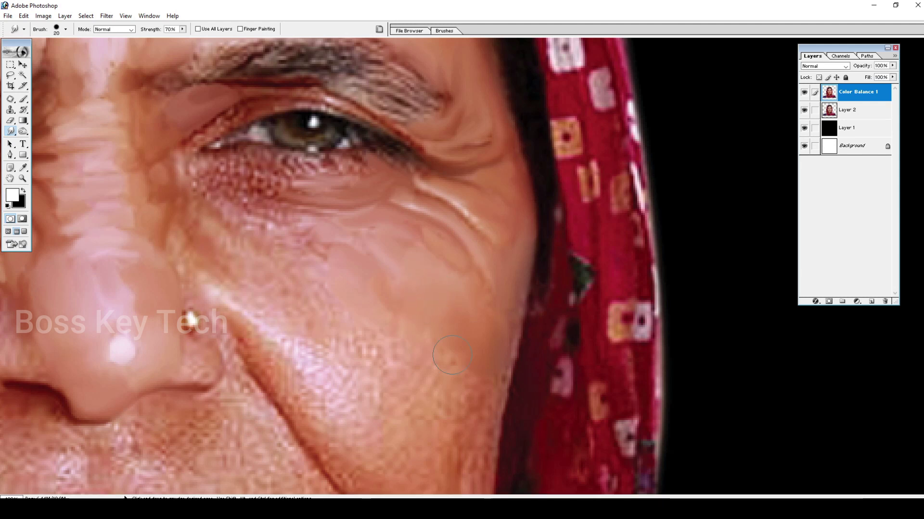
Even out the middle and outer right-hand cheek with broad 20 to 30 px smudge strokes
{"action": "key", "text": "bracketright"}
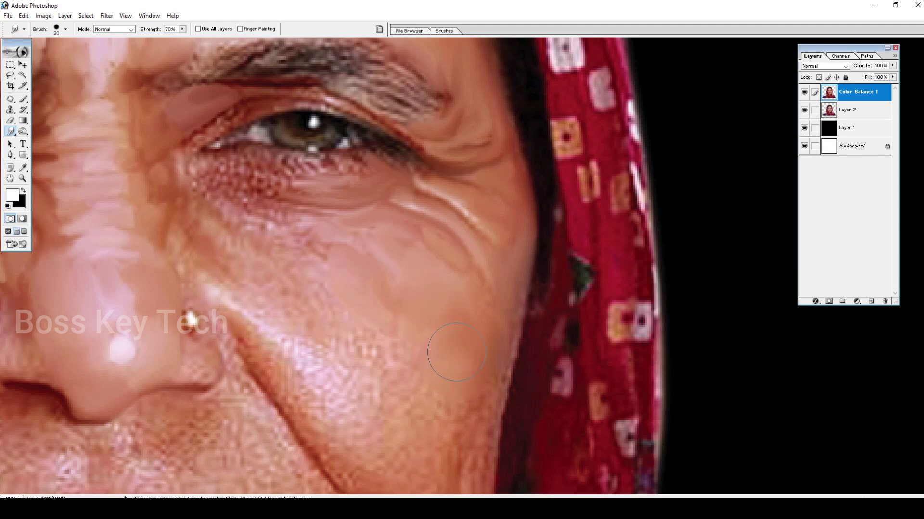
{"action": "key", "text": "bracketleft"}
{"action": "scroll", "coordinate": [461, 337], "scroll_direction": "down", "scroll_amount": 3}
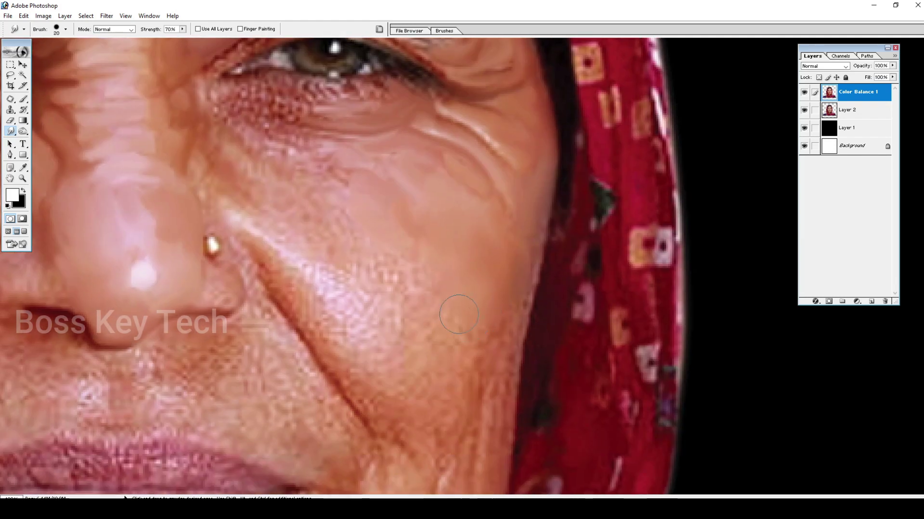
{"action": "key", "text": "bracketright"}
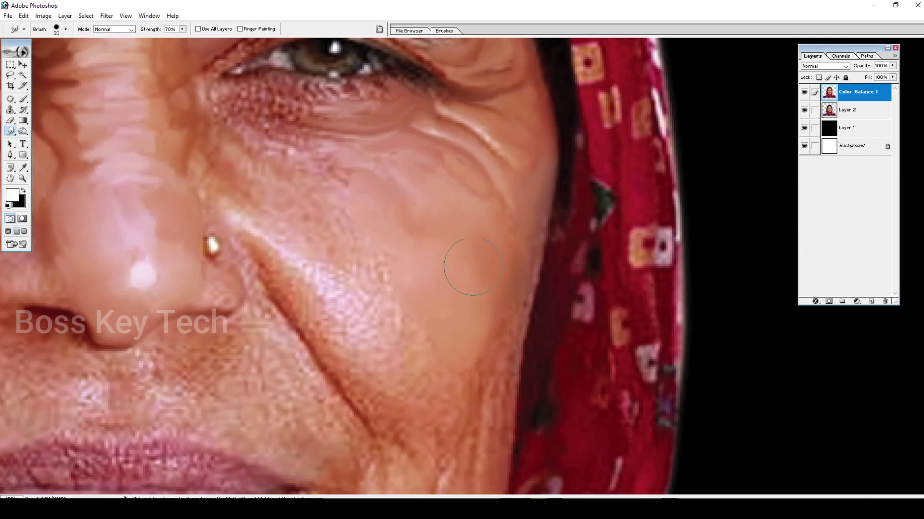
Smudge the lower right-hand cheek and the edge of the fold running from the nose towards the mouth, finishing at 7 px
{"action": "key", "text": "bracketleft"}
{"action": "key", "text": "bracketleft"}
{"action": "mouse_move", "coordinate": [417, 355]}
{"action": "left_mouse_down"}
{"action": "mouse_move", "coordinate": [433, 356]}
{"action": "mouse_move", "coordinate": [457, 380]}
{"action": "mouse_move", "coordinate": [354, 392]}
{"action": "mouse_move", "coordinate": [238, 239]}
{"action": "mouse_move", "coordinate": [285, 274]}
{"action": "left_mouse_up"}
{"action": "key", "text": "bracketleft"}
{"action": "key", "text": "bracketleft"}
{"action": "key", "text": "bracketright"}
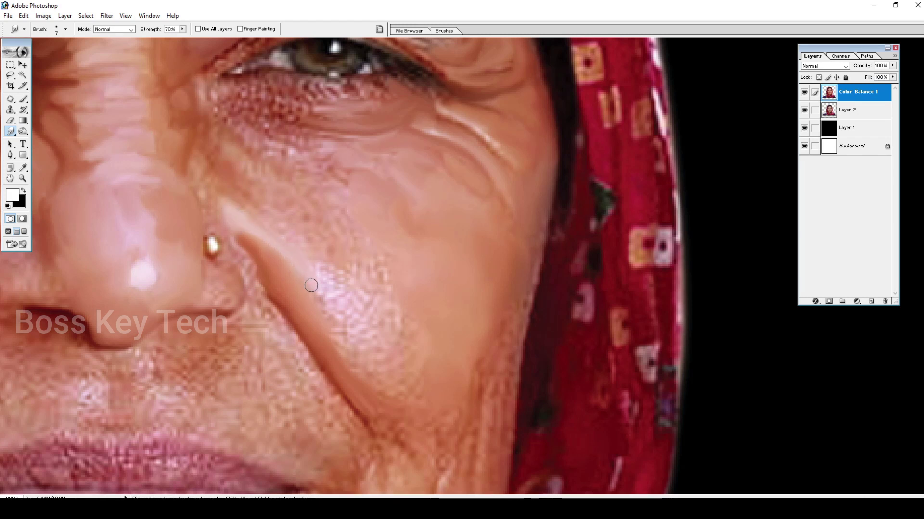
Smooth the shiny highlight on the right-hand cheek beside the nose-to-mouth fold, enlarging the smudge brush up to 20 px
{"action": "key", "text": "]"}
{"action": "mouse_move", "coordinate": [340, 305]}
{"action": "left_mouse_down"}
{"action": "mouse_move", "coordinate": [317, 272]}
{"action": "mouse_move", "coordinate": [309, 278]}
{"action": "left_mouse_up"}
{"action": "mouse_move", "coordinate": [350, 312]}
{"action": "left_mouse_down"}
{"action": "mouse_move", "coordinate": [333, 298]}
{"action": "mouse_move", "coordinate": [349, 333]}
{"action": "mouse_move", "coordinate": [366, 305]}
{"action": "mouse_move", "coordinate": [370, 321]}
{"action": "mouse_move", "coordinate": [351, 285]}
{"action": "left_mouse_up"}
{"action": "key", "text": "bracketright"}
{"action": "key", "text": "bracketright"}
{"action": "key", "text": "bracketright"}
{"action": "key", "text": "bracketleft"}
{"action": "mouse_move", "coordinate": [348, 345]}
{"action": "left_mouse_down"}
{"action": "mouse_move", "coordinate": [366, 372]}
{"action": "mouse_move", "coordinate": [333, 335]}
{"action": "mouse_move", "coordinate": [380, 396]}
{"action": "left_mouse_up"}
{"action": "key", "text": "bracketright"}
{"action": "key", "text": "bracketright"}
{"action": "key", "text": "bracketleft"}
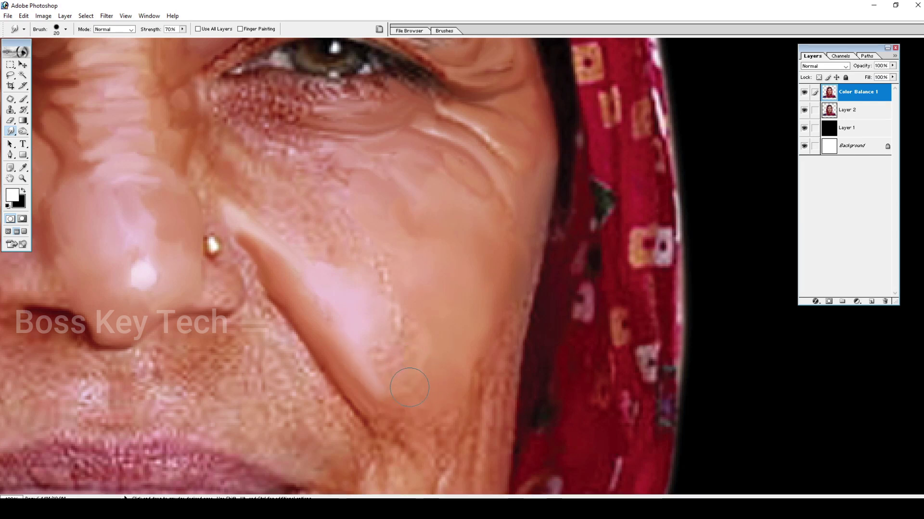
Blend the edges of the cheek highlight into the surrounding skin with a 10 to 20 px smudge brush
{"action": "key", "text": "bracketleft"}
{"action": "mouse_move", "coordinate": [349, 301]}
{"action": "left_mouse_down"}
{"action": "mouse_move", "coordinate": [332, 312]}
{"action": "mouse_move", "coordinate": [299, 282]}
{"action": "left_mouse_up"}
{"action": "key", "text": "bracketright"}
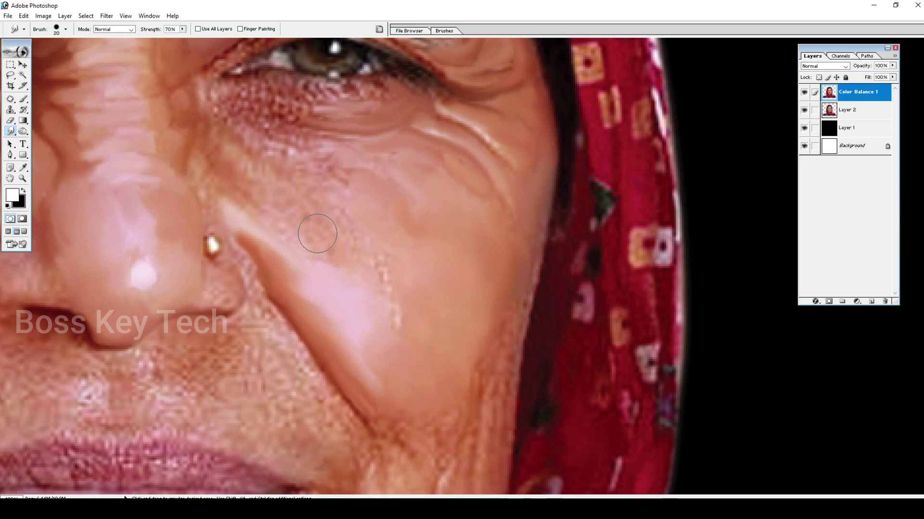
{"action": "key", "text": "bracketleft"}
{"action": "left_click_drag", "start_coordinate": [338, 244], "coordinate": [362, 247]}
{"action": "key", "text": "bracketright"}
{"action": "mouse_move", "coordinate": [401, 295]}
{"action": "left_mouse_down"}
{"action": "mouse_move", "coordinate": [389, 278]}
{"action": "mouse_move", "coordinate": [400, 314]}
{"action": "mouse_move", "coordinate": [388, 285]}
{"action": "mouse_move", "coordinate": [381, 291]}
{"action": "mouse_move", "coordinate": [417, 313]}
{"action": "mouse_move", "coordinate": [398, 310]}
{"action": "left_mouse_up"}
Smooth the inner right-hand cheek between the nose stud and the eye bag with a 9 px smudge brush
{"action": "key", "text": "bracketleft"}
{"action": "key", "text": "bracketleft"}
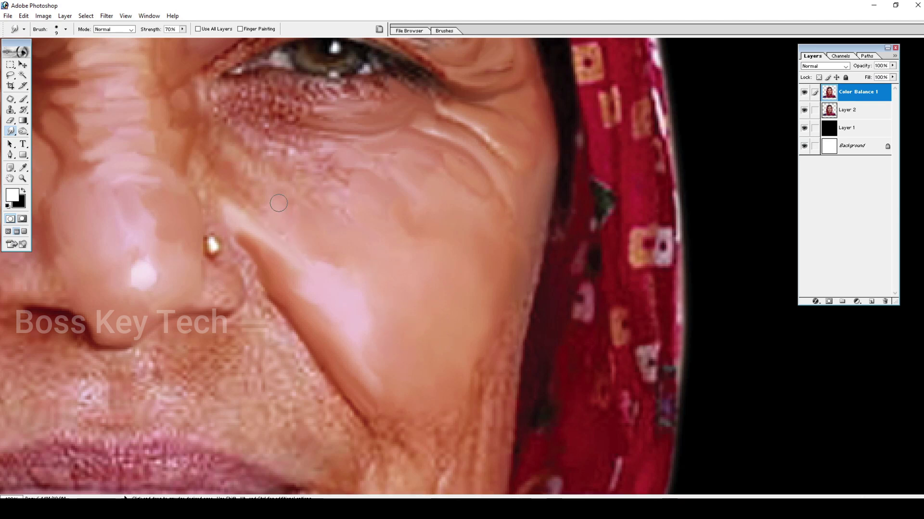
{"action": "mouse_move", "coordinate": [316, 201]}
{"action": "left_mouse_down"}
{"action": "mouse_move", "coordinate": [323, 190]}
{"action": "mouse_move", "coordinate": [351, 221]}
{"action": "left_mouse_up"}
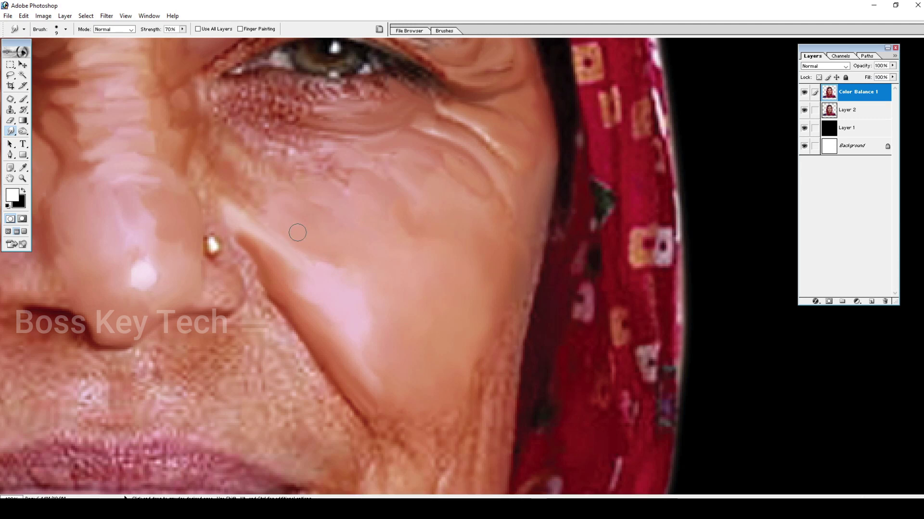
{"action": "mouse_move", "coordinate": [256, 165]}
{"action": "left_mouse_down"}
{"action": "mouse_move", "coordinate": [330, 262]}
{"action": "mouse_move", "coordinate": [338, 248]}
{"action": "left_mouse_up"}
Smudge the dark, textured skin under the right-hand eye with a 5 to 8 px brush
{"action": "key", "text": "["}
{"action": "key", "text": "bracketleft"}
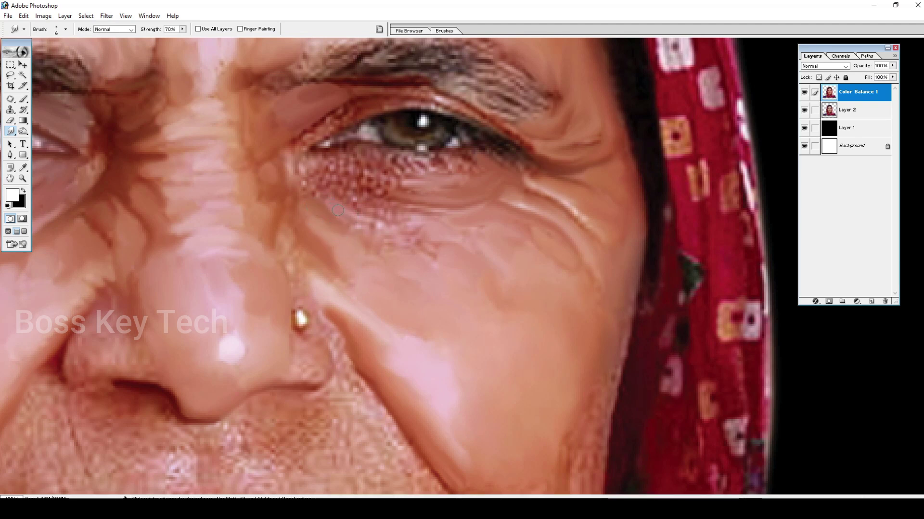
{"action": "key", "text": "bracketright"}
{"action": "key", "text": "bracketright"}
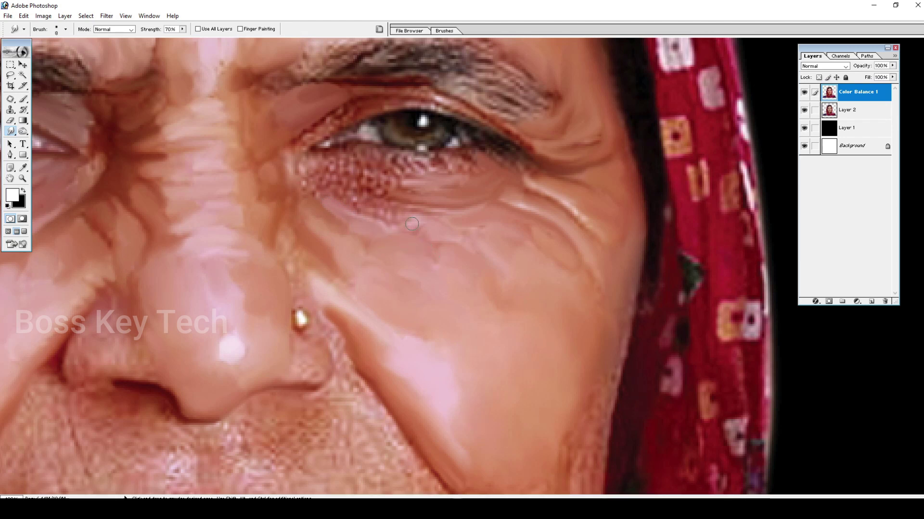
{"action": "key", "text": "bracketleft"}
{"action": "key", "text": "bracketleft"}
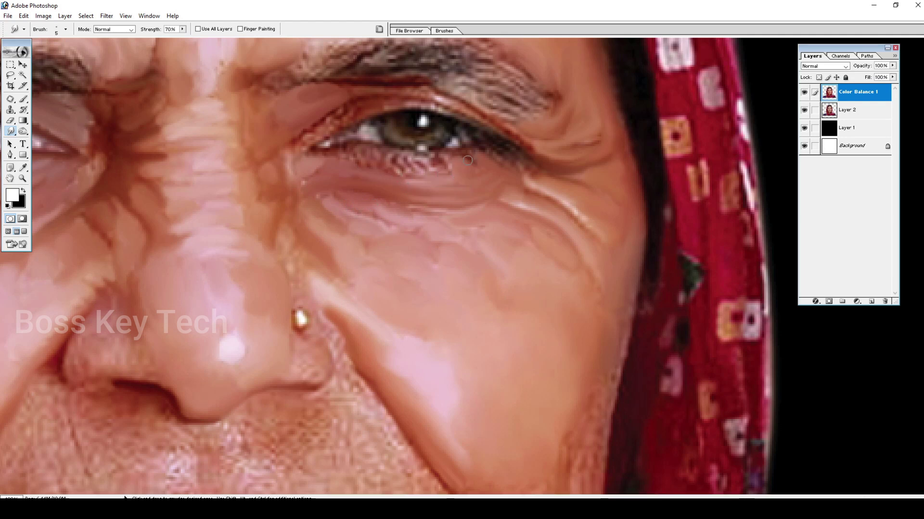
Clean up the right-hand eye's lower lash line, outer corner and inner corner with a 4 to 6 px smudge brush
{"action": "left_click_drag", "start_coordinate": [523, 158], "coordinate": [534, 165]}
{"action": "key", "text": "bracketleft"}
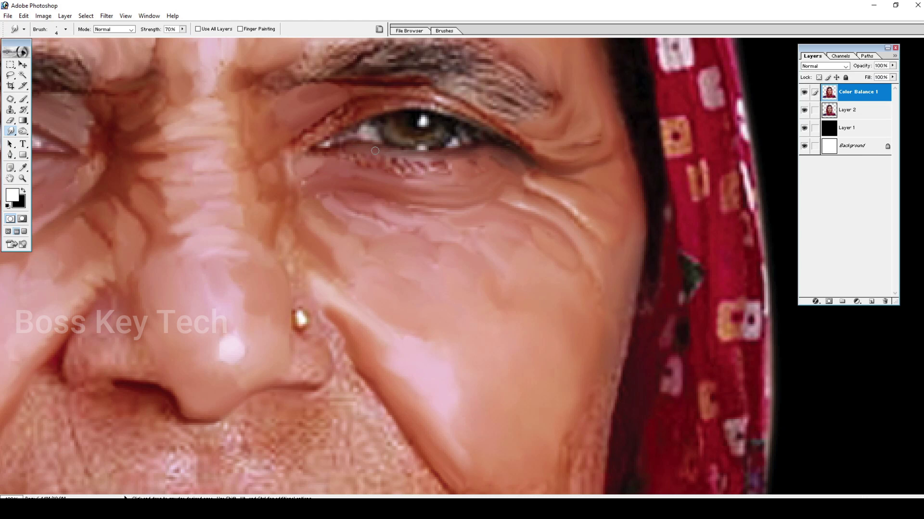
{"action": "left_click_drag", "start_coordinate": [310, 150], "coordinate": [353, 126]}
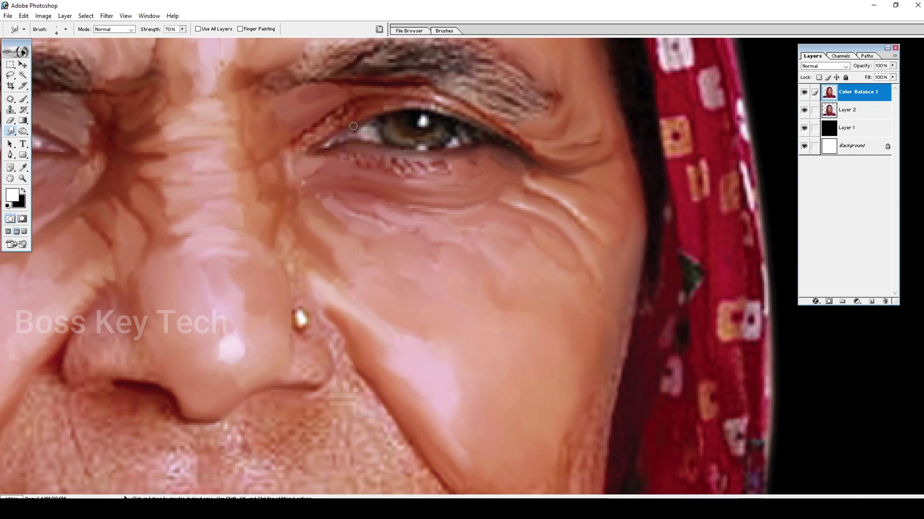
{"action": "mouse_move", "coordinate": [349, 160]}
{"action": "left_mouse_down"}
{"action": "mouse_move", "coordinate": [407, 174]}
{"action": "mouse_move", "coordinate": [389, 162]}
{"action": "mouse_move", "coordinate": [435, 169]}
{"action": "mouse_move", "coordinate": [395, 174]}
{"action": "mouse_move", "coordinate": [381, 168]}
{"action": "mouse_move", "coordinate": [416, 176]}
{"action": "mouse_move", "coordinate": [347, 160]}
{"action": "mouse_move", "coordinate": [470, 171]}
{"action": "left_mouse_up"}
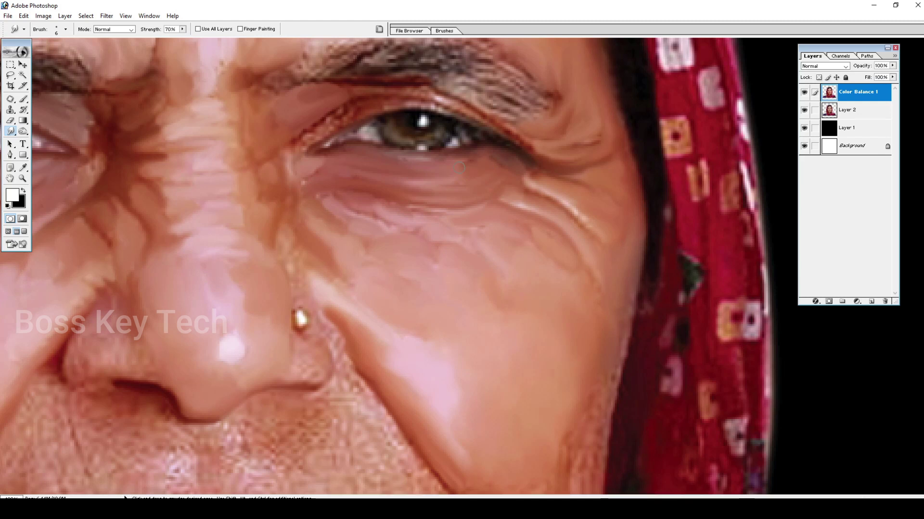
Smooth the right-hand upper eyelid and its crease at 5 px, and the side of the nose at 6 px
{"action": "key", "text": "bracketleft"}
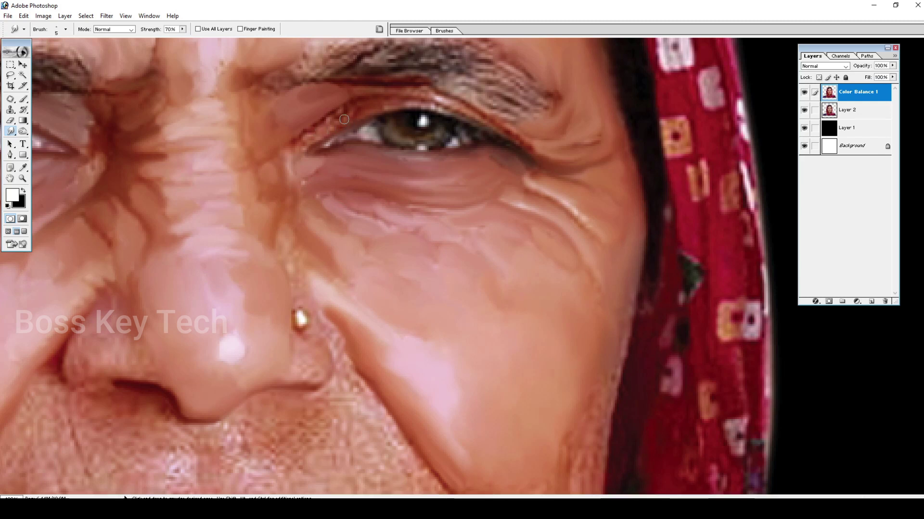
{"action": "mouse_move", "coordinate": [331, 128]}
{"action": "left_mouse_down"}
{"action": "mouse_move", "coordinate": [350, 118]}
{"action": "mouse_move", "coordinate": [316, 130]}
{"action": "mouse_move", "coordinate": [353, 109]}
{"action": "mouse_move", "coordinate": [298, 152]}
{"action": "mouse_move", "coordinate": [331, 123]}
{"action": "left_mouse_up"}
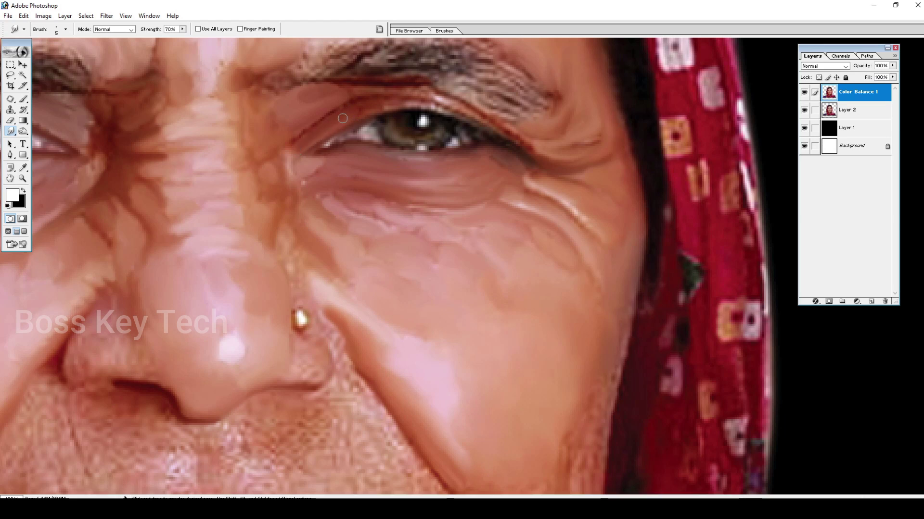
{"action": "mouse_move", "coordinate": [406, 103]}
{"action": "left_mouse_down"}
{"action": "mouse_move", "coordinate": [465, 116]}
{"action": "mouse_move", "coordinate": [516, 145]}
{"action": "left_mouse_up"}
{"action": "left_click_drag", "start_coordinate": [453, 104], "coordinate": [579, 160]}
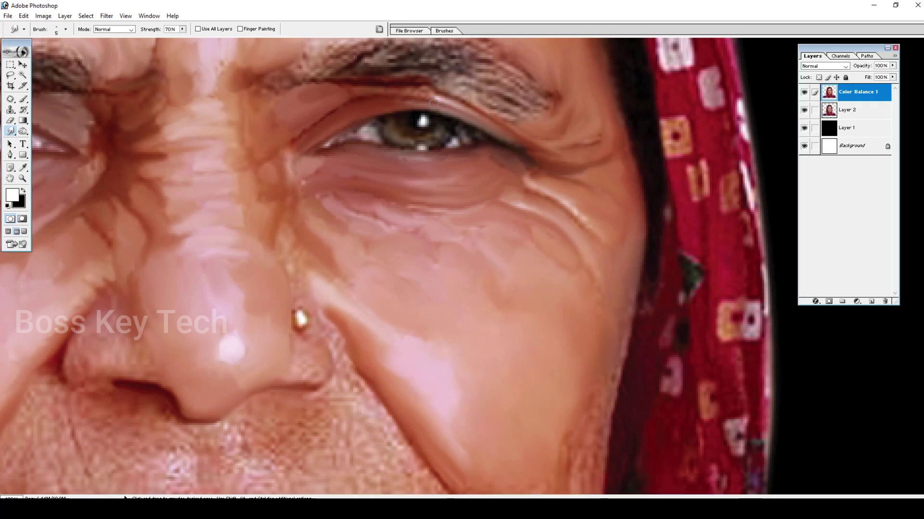
{"action": "mouse_move", "coordinate": [438, 94]}
{"action": "left_mouse_down"}
{"action": "mouse_move", "coordinate": [355, 93]}
{"action": "mouse_move", "coordinate": [427, 88]}
{"action": "left_mouse_up"}
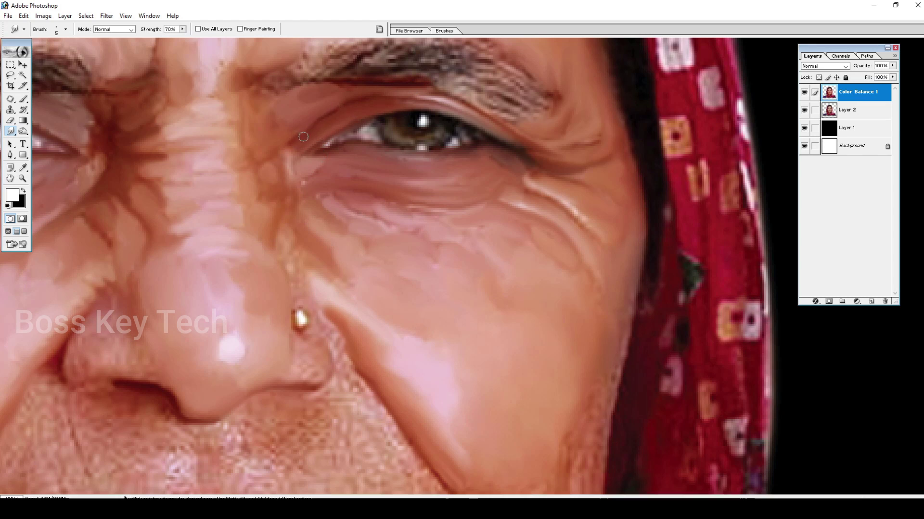
{"action": "key", "text": "]"}
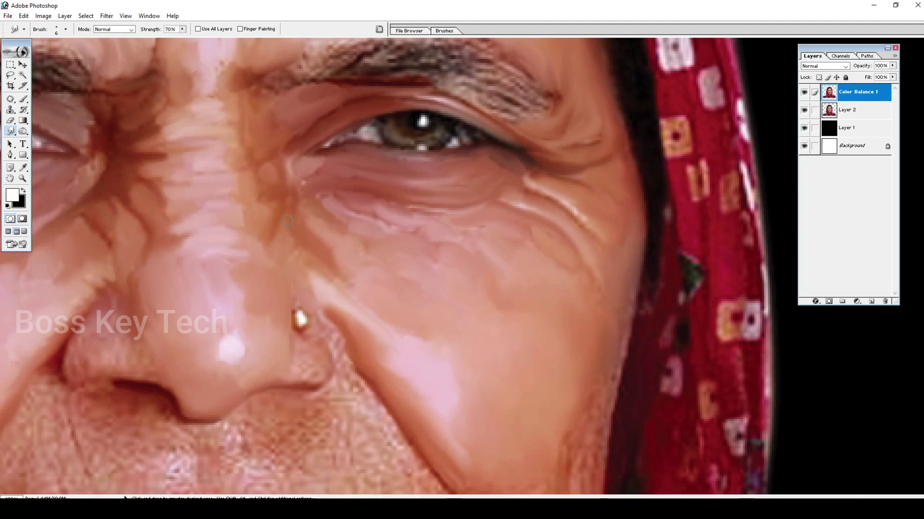
Smudge the lower right-hand cheek around the end of the nose-to-mouth fold with a 7 to 9 px brush
{"action": "mouse_move", "coordinate": [591, 371]}
{"action": "left_mouse_down"}
{"action": "mouse_move", "coordinate": [588, 346]}
{"action": "mouse_move", "coordinate": [564, 317]}
{"action": "left_mouse_up"}
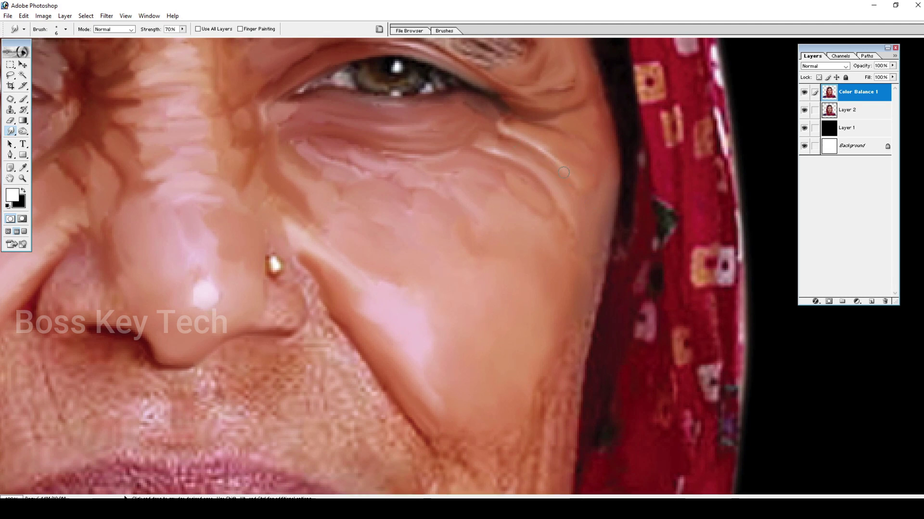
{"action": "left_click_drag", "start_coordinate": [568, 175], "coordinate": [549, 110]}
{"action": "left_click_drag", "start_coordinate": [468, 433], "coordinate": [471, 390]}
{"action": "key", "text": "]"}
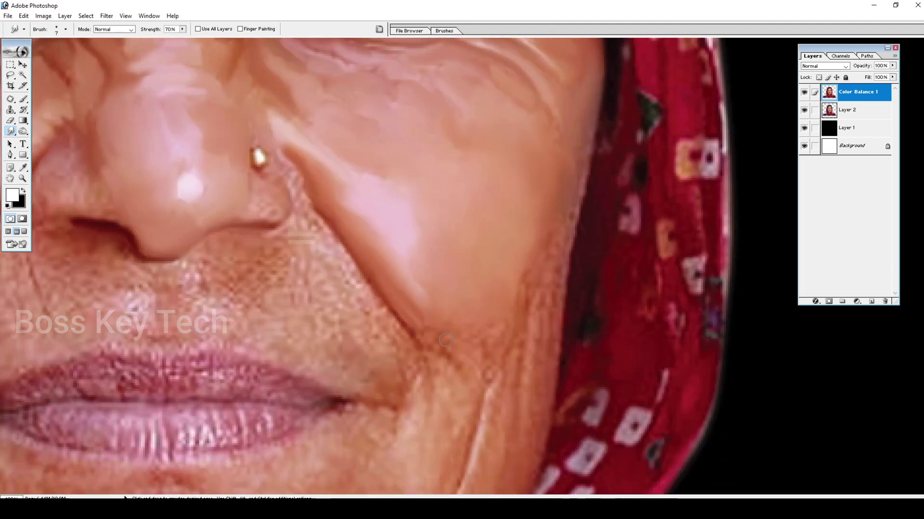
{"action": "key", "text": "bracketright"}
{"action": "key", "text": "bracketright"}
{"action": "left_click_drag", "start_coordinate": [451, 387], "coordinate": [435, 356]}
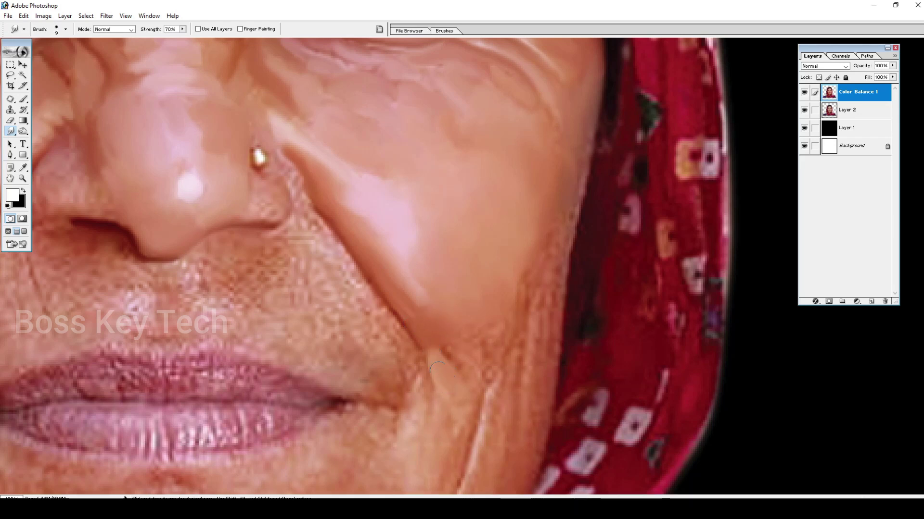
Smooth the skin beside the right-hand mouth corner at 8 px, and enlarge the smudge brush to 10 px for the lower cheek
{"action": "key", "text": "bracketleft"}
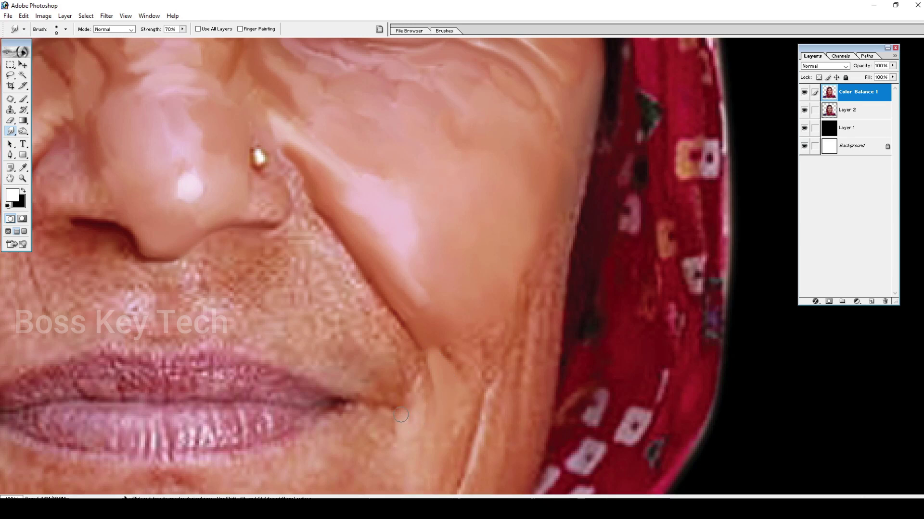
{"action": "left_click_drag", "start_coordinate": [412, 412], "coordinate": [418, 378]}
{"action": "left_click_drag", "start_coordinate": [464, 396], "coordinate": [453, 324]}
{"action": "key", "text": "bracketright"}
{"action": "key", "text": "bracketright"}
{"action": "key", "text": "bracketright"}
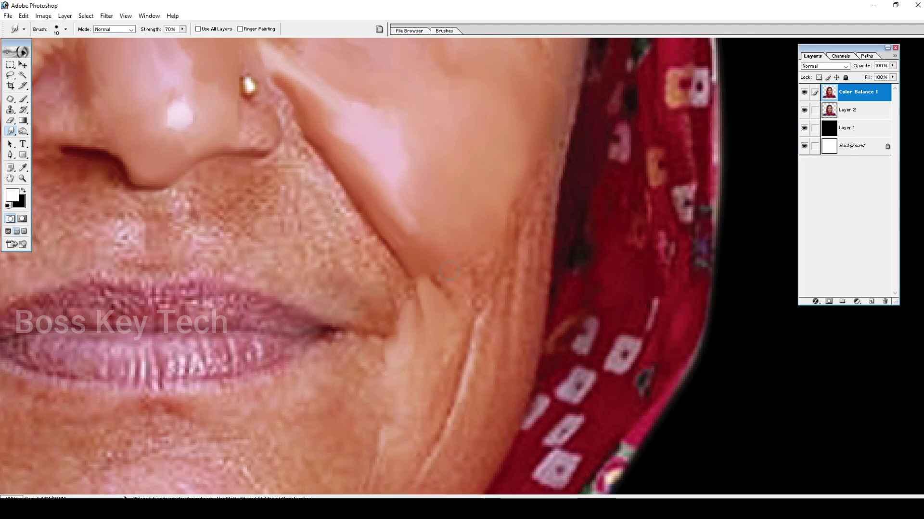
Smudge the lower cheek just outside the smile line on the nose-stud side, starting with a 20 px brush
{"action": "key", "text": "bracketright"}
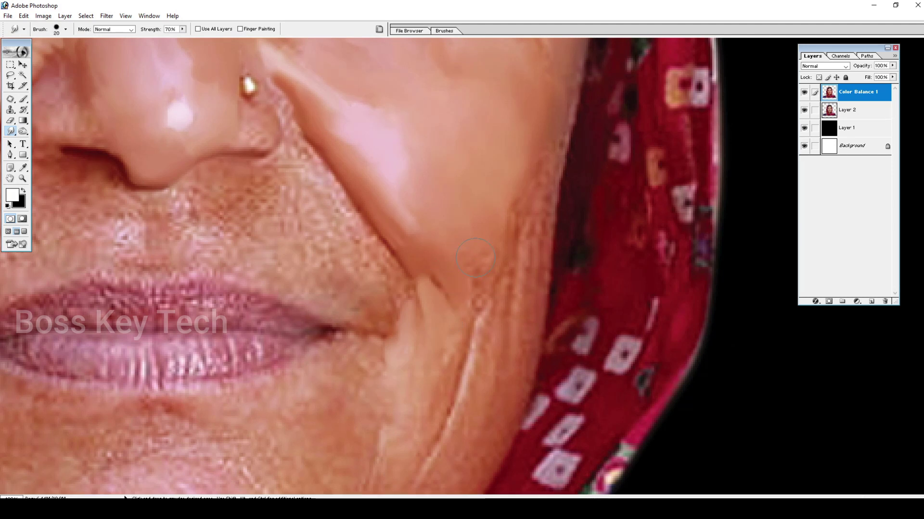
{"action": "key", "text": "bracketleft"}
{"action": "key", "text": "bracketleft"}
{"action": "key", "text": "bracketleft"}
{"action": "key", "text": "bracketleft"}
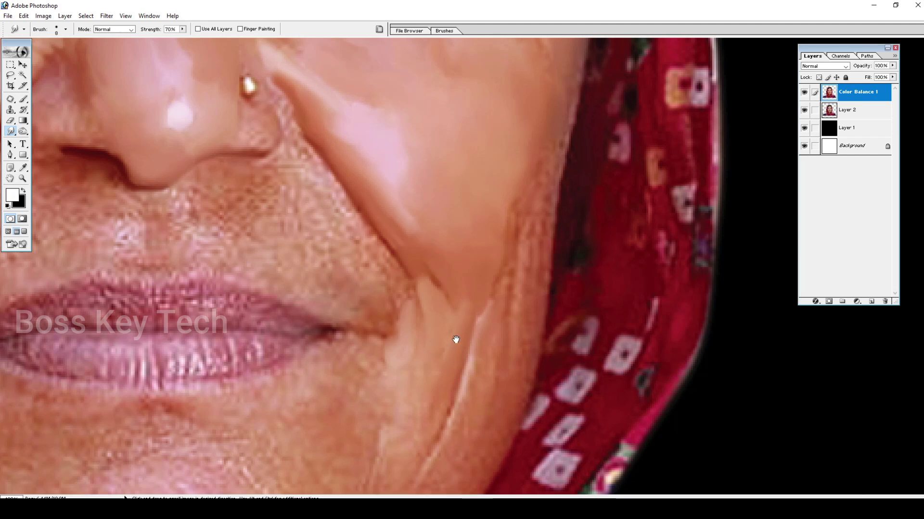
Smudge the skin around the long cheek wrinkle beside the mouth on the nose-stud side with a 10 px brush
{"action": "left_click_drag", "start_coordinate": [441, 350], "coordinate": [456, 237]}
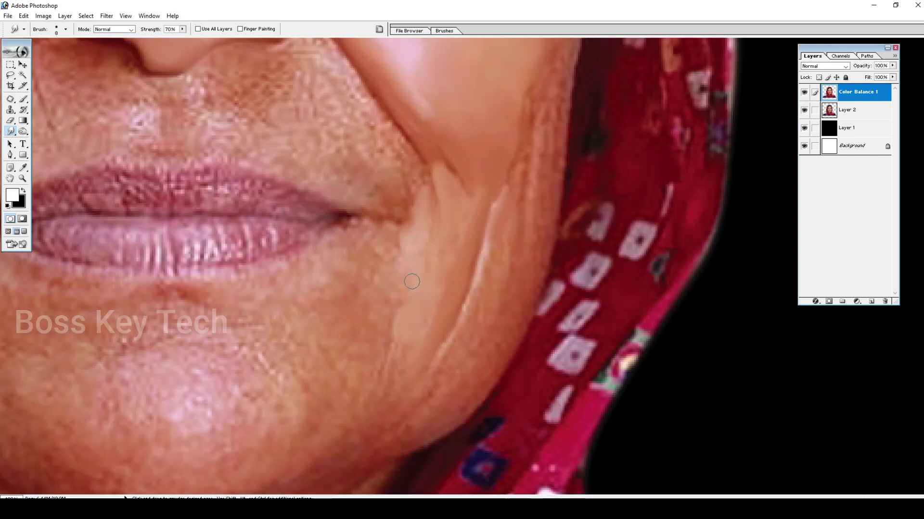
{"action": "key", "text": "bracketright"}
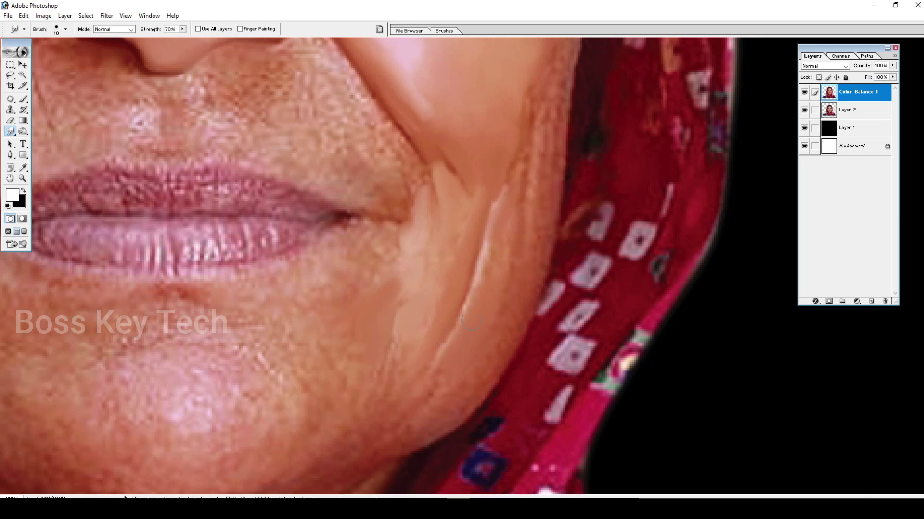
Smooth the rough skin between the chin and the long cheek wrinkle by smudging with a 30 px brush
{"action": "key", "text": "space"}
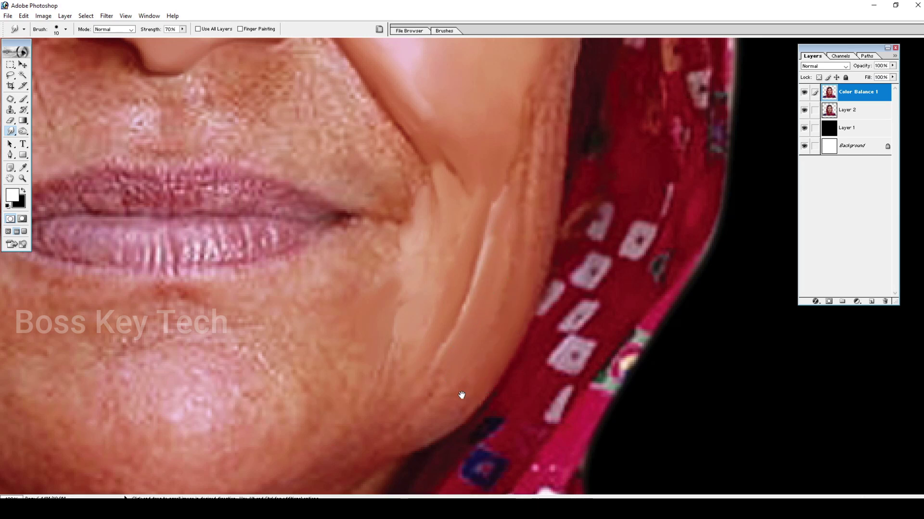
{"action": "left_click_drag", "start_coordinate": [462, 396], "coordinate": [530, 311]}
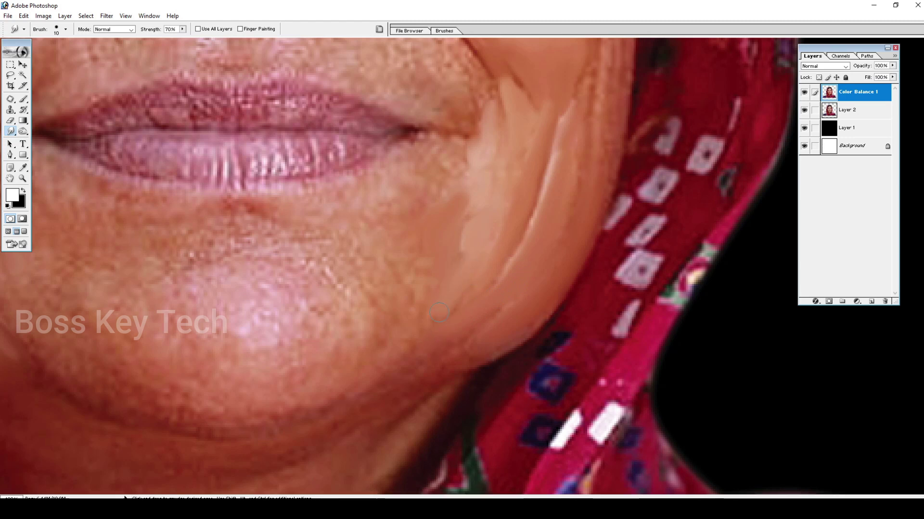
{"action": "key", "text": "bracketright"}
{"action": "key", "text": "bracketright"}
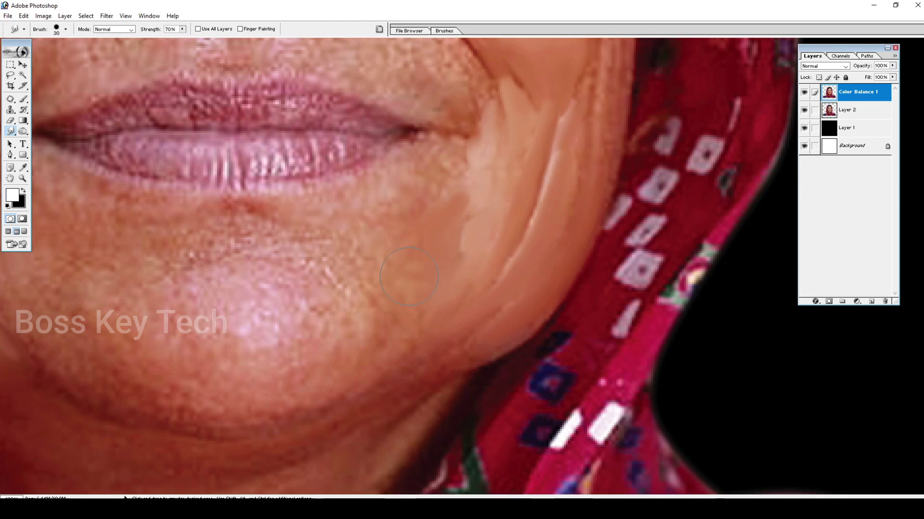
{"action": "key", "text": "bracketleft"}
{"action": "key", "text": "bracketleft"}
{"action": "key", "text": "bracketleft"}
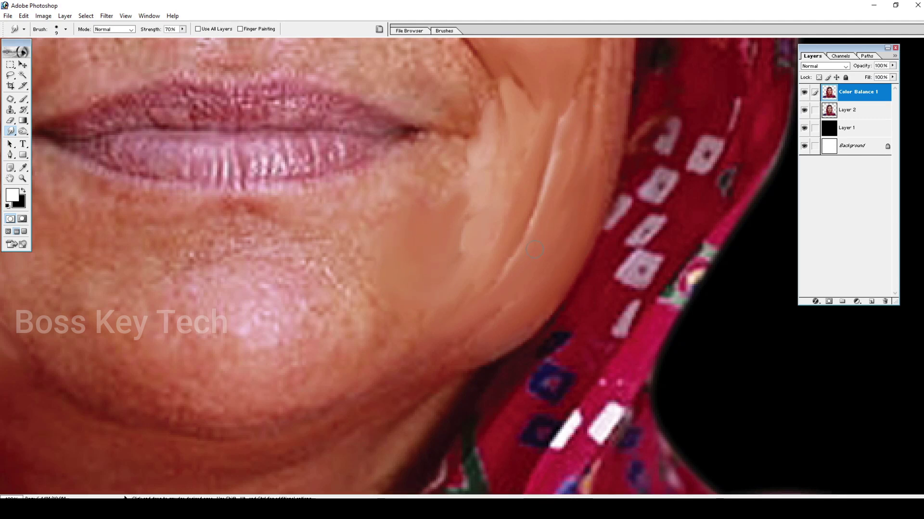
Smudge the outer edge of the nose-stud-side cheek along the scarf with a 9 px brush, undoing an unwanted stroke
{"action": "left_click_drag", "start_coordinate": [578, 165], "coordinate": [504, 315]}
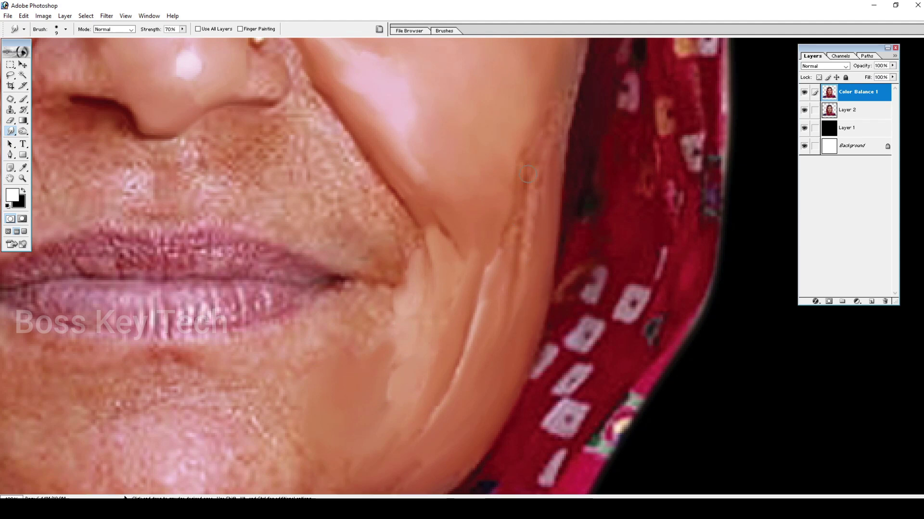
{"action": "mouse_move", "coordinate": [511, 211]}
{"action": "left_mouse_down"}
{"action": "mouse_move", "coordinate": [494, 296]}
{"action": "mouse_move", "coordinate": [531, 227]}
{"action": "mouse_move", "coordinate": [539, 186]}
{"action": "mouse_move", "coordinate": [541, 210]}
{"action": "mouse_move", "coordinate": [536, 161]}
{"action": "mouse_move", "coordinate": [503, 242]}
{"action": "mouse_move", "coordinate": [525, 207]}
{"action": "left_mouse_up"}
{"action": "key", "text": "ctrl+z"}
{"action": "mouse_move", "coordinate": [499, 263]}
{"action": "left_mouse_down"}
{"action": "mouse_move", "coordinate": [523, 182]}
{"action": "mouse_move", "coordinate": [502, 215]}
{"action": "left_mouse_up"}
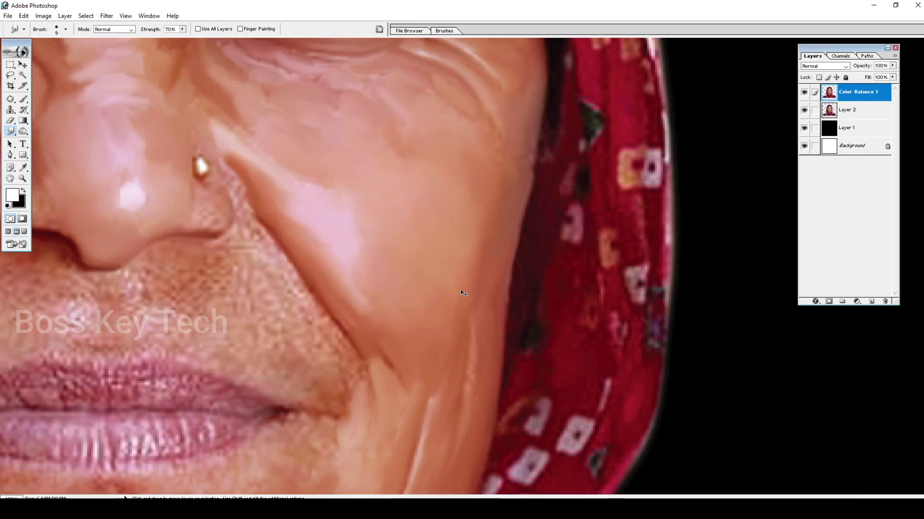
Smudge the jawline from the nose-stud-side cheek toward the chin with a 10 px brush
{"action": "key", "text": "ctrl+minus"}
{"action": "key", "text": "ctrl+minus"}
{"action": "left_click_drag", "start_coordinate": [494, 426], "coordinate": [513, 346]}
{"action": "key", "text": "bracketleft"}
{"action": "key", "text": "bracketleft"}
{"action": "key", "text": "bracketleft"}
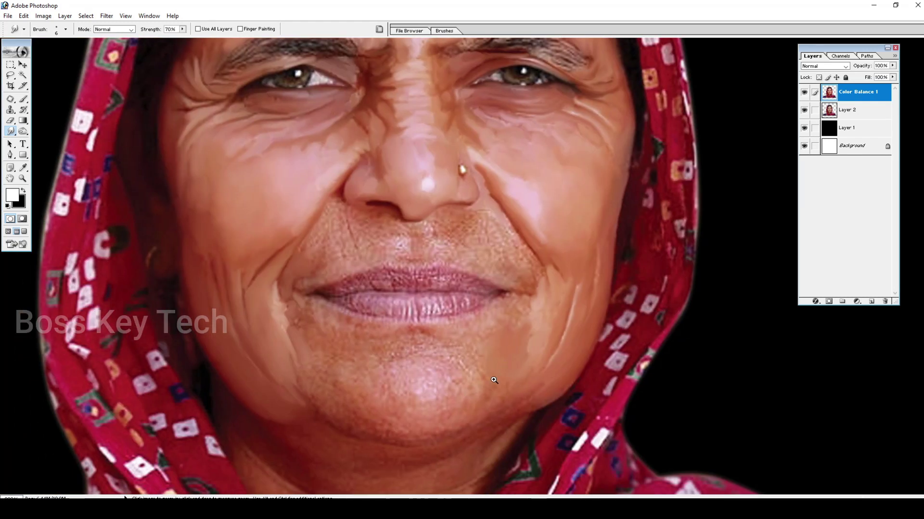
{"action": "left_click", "coordinate": [494, 377], "text": "ctrl"}
{"action": "left_click_drag", "start_coordinate": [458, 405], "coordinate": [510, 423]}
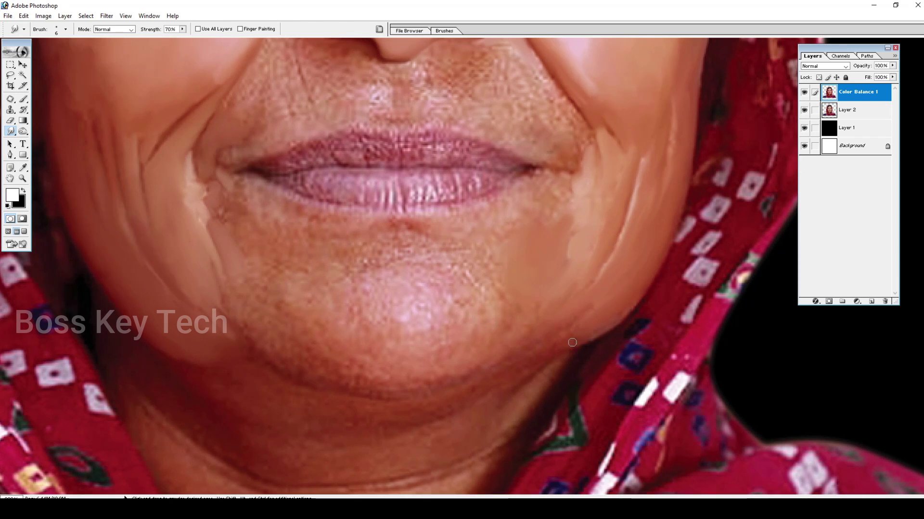
{"action": "key", "text": "bracketright"}
{"action": "left_click_drag", "start_coordinate": [582, 330], "coordinate": [506, 385]}
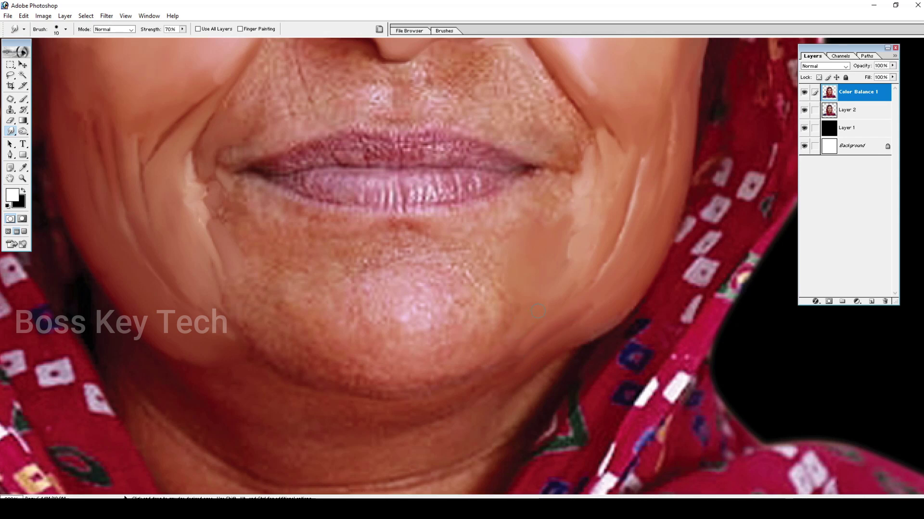
Smudge the nose-stud side of the chin and blend into its pink highlight
{"action": "key", "text": "bracketright"}
{"action": "key", "text": "bracketleft"}
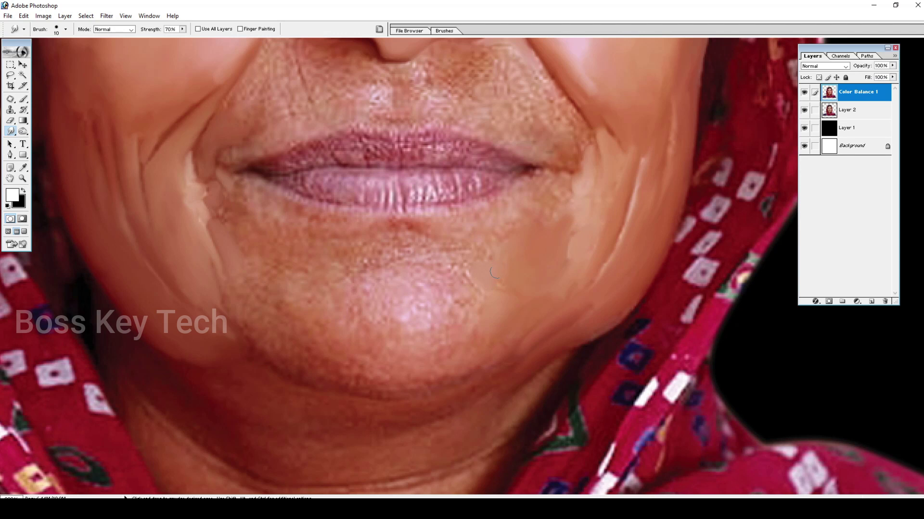
{"action": "left_click_drag", "start_coordinate": [446, 282], "coordinate": [477, 287]}
{"action": "key", "text": "bracketright"}
{"action": "key", "text": "bracketright"}
{"action": "key", "text": "bracketleft"}
{"action": "mouse_move", "coordinate": [423, 306]}
{"action": "left_mouse_down"}
{"action": "mouse_move", "coordinate": [412, 316]}
{"action": "mouse_move", "coordinate": [434, 320]}
{"action": "mouse_move", "coordinate": [442, 308]}
{"action": "left_mouse_up"}
{"action": "key", "text": "bracketright"}
{"action": "key", "text": "bracketleft"}
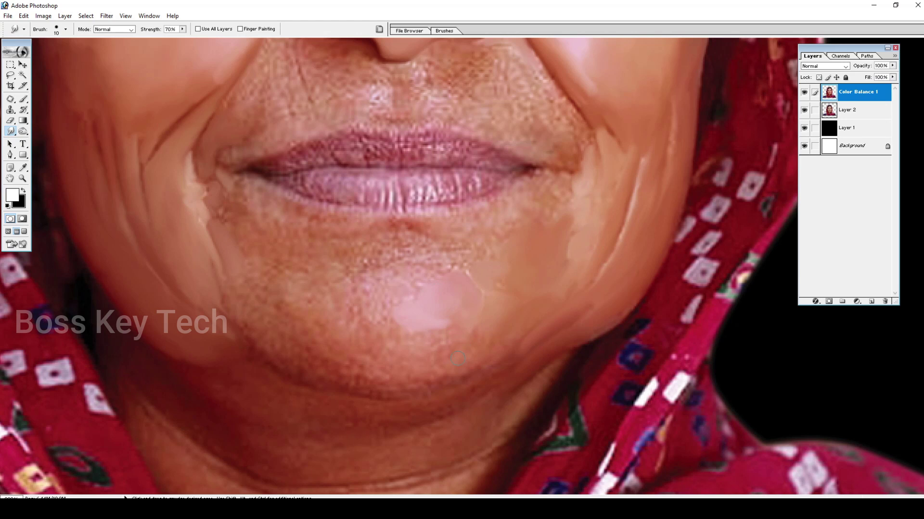
Smooth the lower front edge of the chin by smudging along its contour with brushes up to 20 px
{"action": "mouse_move", "coordinate": [382, 393]}
{"action": "left_mouse_down"}
{"action": "mouse_move", "coordinate": [425, 390]}
{"action": "mouse_move", "coordinate": [474, 370]}
{"action": "left_mouse_up"}
{"action": "key", "text": "bracketleft"}
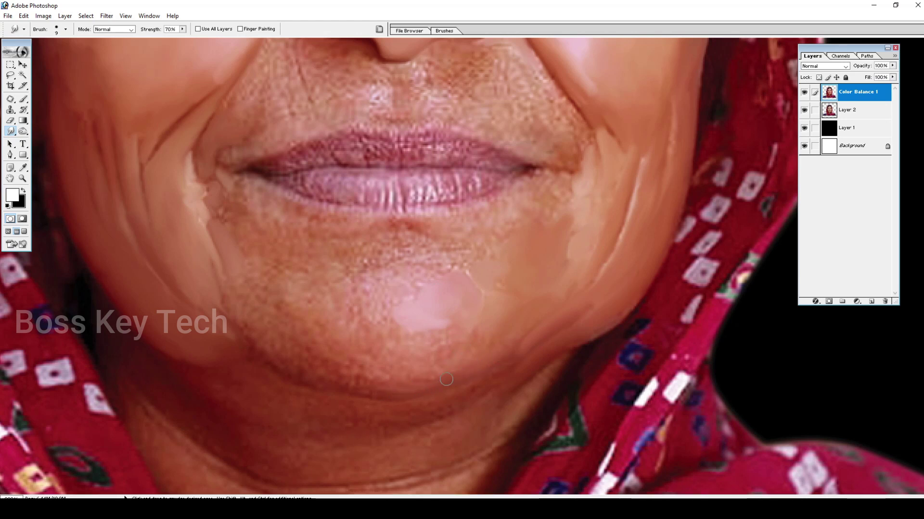
{"action": "key", "text": "bracketright"}
{"action": "key", "text": "bracketright"}
{"action": "mouse_move", "coordinate": [418, 346]}
{"action": "left_mouse_down"}
{"action": "mouse_move", "coordinate": [438, 339]}
{"action": "mouse_move", "coordinate": [415, 352]}
{"action": "mouse_move", "coordinate": [426, 366]}
{"action": "left_mouse_up"}
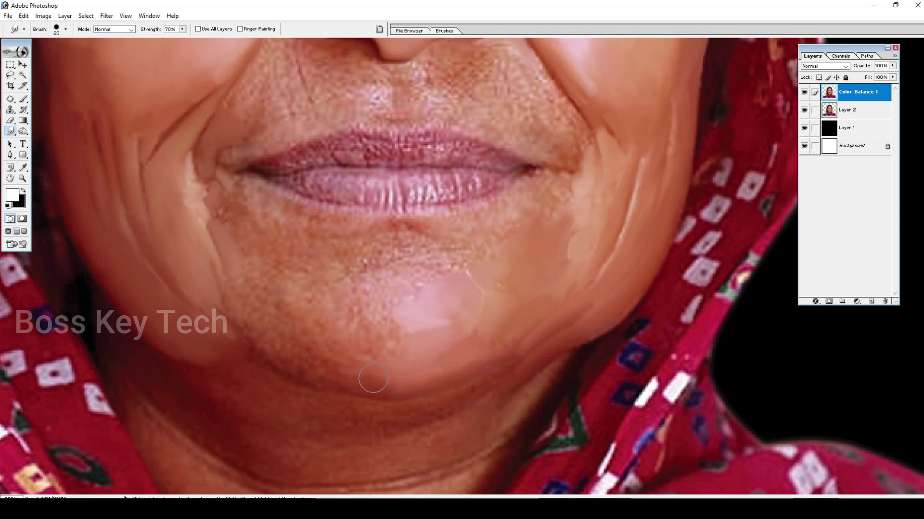
{"action": "key", "text": "bracketleft"}
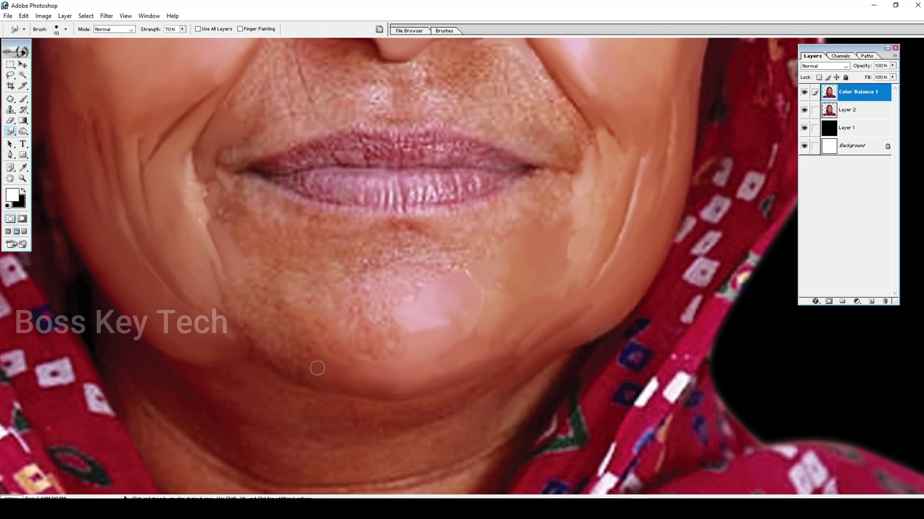
Smudge the chin's lower contour and jaw crease on the side away from the nose stud with 9 and 10 px brushes
{"action": "key", "text": "bracketright"}
{"action": "key", "text": "bracketleft"}
{"action": "key", "text": "bracketleft"}
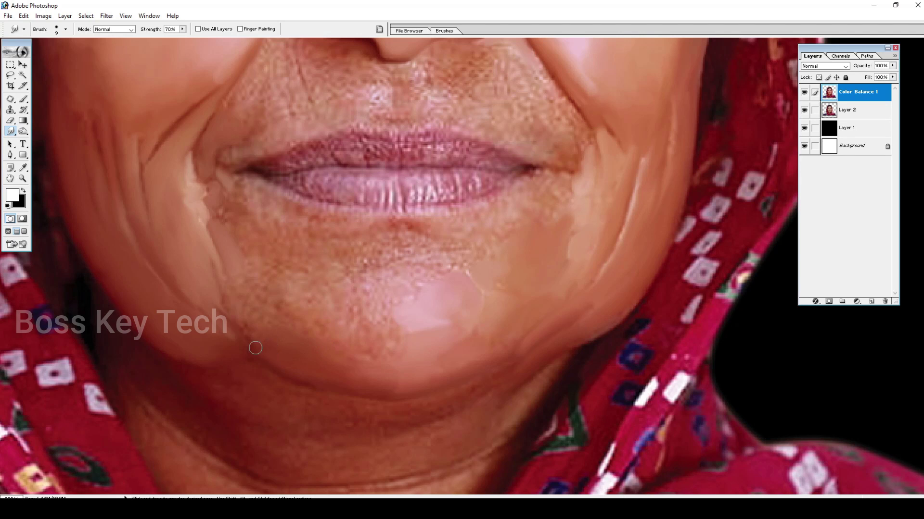
{"action": "key", "text": "bracketright"}
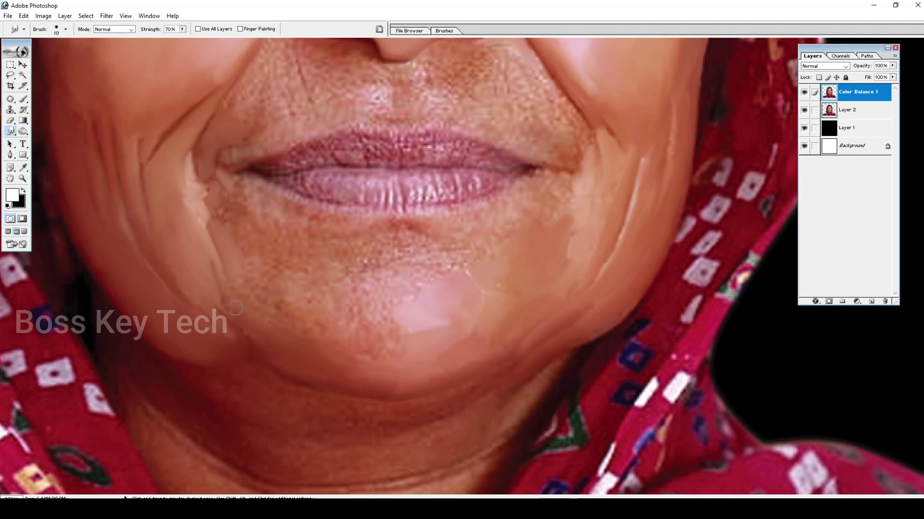
{"action": "mouse_move", "coordinate": [243, 340]}
{"action": "left_mouse_down"}
{"action": "mouse_move", "coordinate": [272, 369]}
{"action": "mouse_move", "coordinate": [268, 355]}
{"action": "mouse_move", "coordinate": [277, 360]}
{"action": "left_mouse_up"}
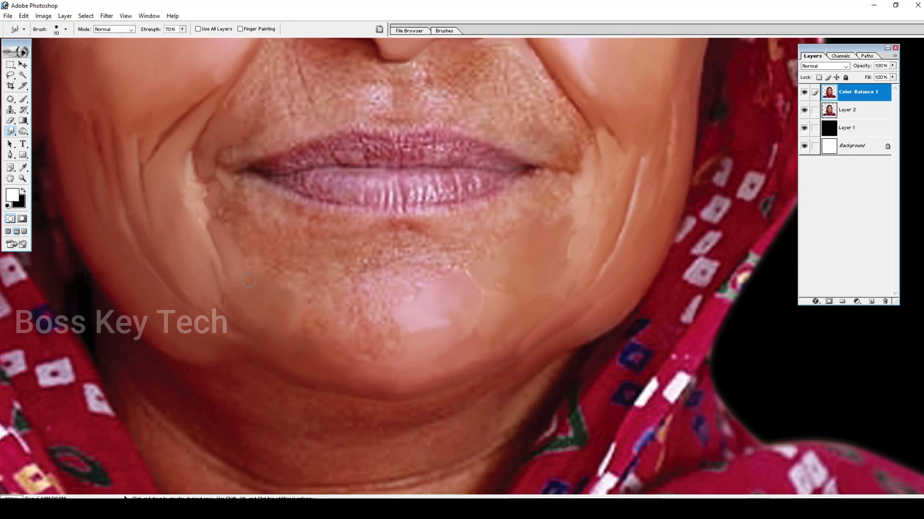
Smooth the chin surface between the far-side jaw and the pink highlight by smudging with 30 and 20 px brushes
{"action": "key", "text": "bracketright"}
{"action": "key", "text": "bracketright"}
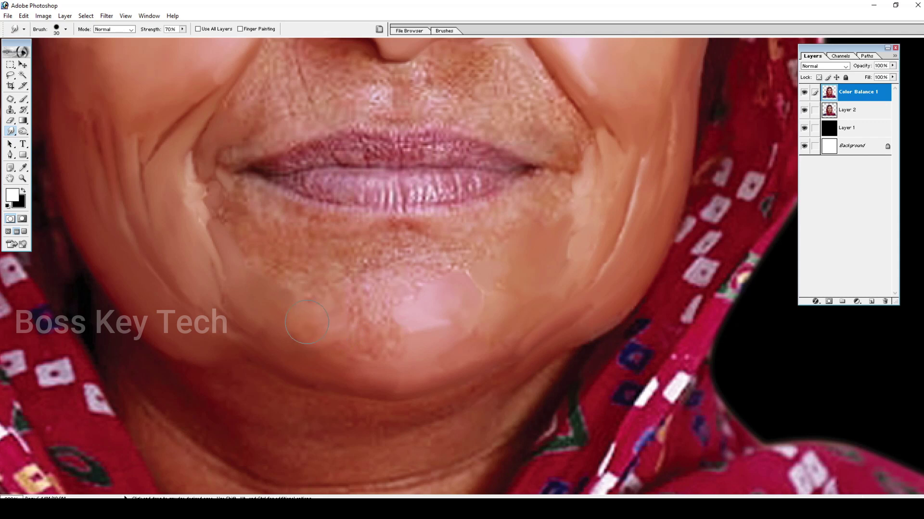
{"action": "key", "text": "bracketleft"}
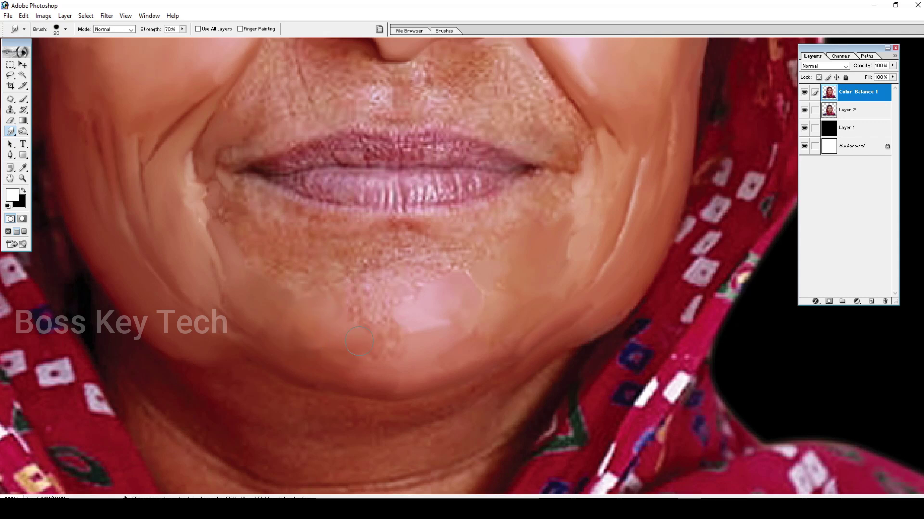
{"action": "left_click_drag", "start_coordinate": [345, 350], "coordinate": [406, 354]}
{"action": "key", "text": "bracketleft"}
{"action": "key", "text": "bracketleft"}
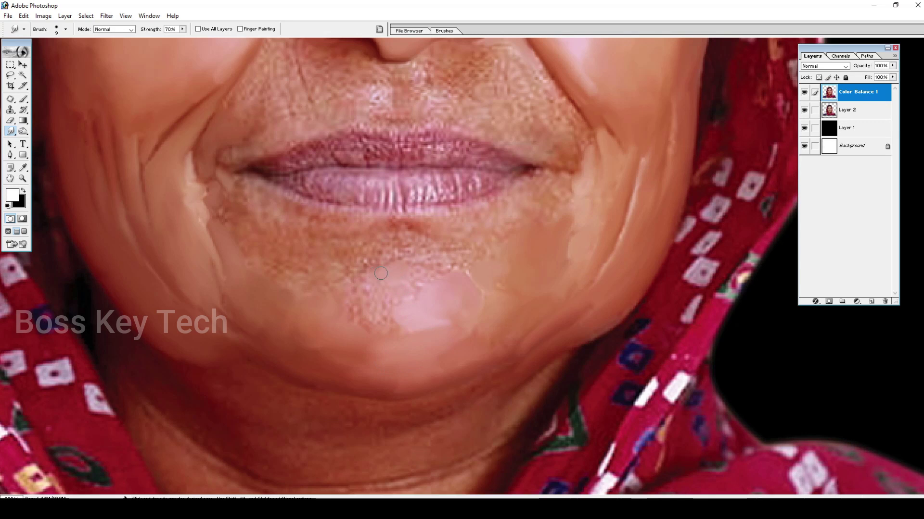
Smudge the skin beneath the lower lip and around the mouth corner on the nose-stud side with a fine brush
{"action": "key", "text": "bracketleft"}
{"action": "left_click_drag", "start_coordinate": [409, 238], "coordinate": [444, 231]}
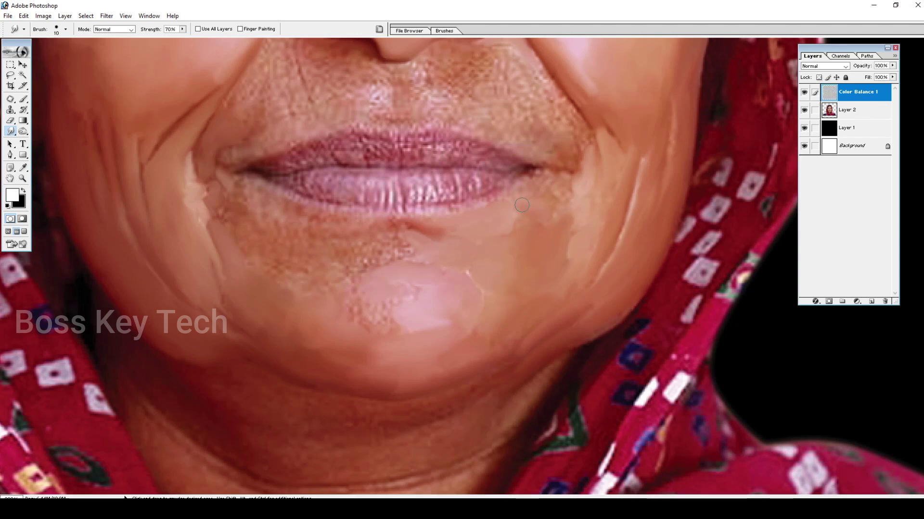
{"action": "left_click_drag", "start_coordinate": [553, 211], "coordinate": [529, 252]}
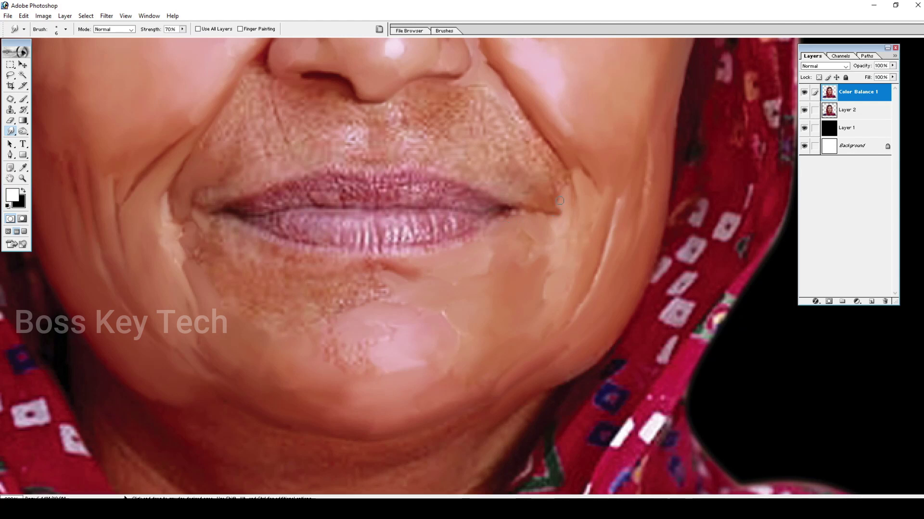
{"action": "key", "text": "bracketright"}
{"action": "key", "text": "bracketleft"}
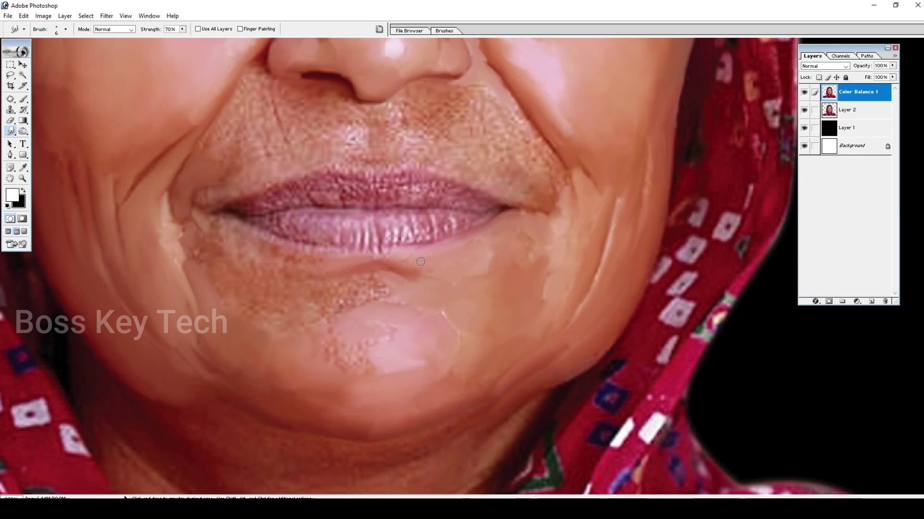
Smudge away the remaining speckled texture in the pink highlight at the center of the chin
{"action": "key", "text": "]"}
{"action": "key", "text": "bracketright"}
{"action": "key", "text": "bracketright"}
{"action": "mouse_move", "coordinate": [361, 364]}
{"action": "left_mouse_down"}
{"action": "mouse_move", "coordinate": [369, 350]}
{"action": "mouse_move", "coordinate": [335, 352]}
{"action": "mouse_move", "coordinate": [399, 334]}
{"action": "left_mouse_up"}
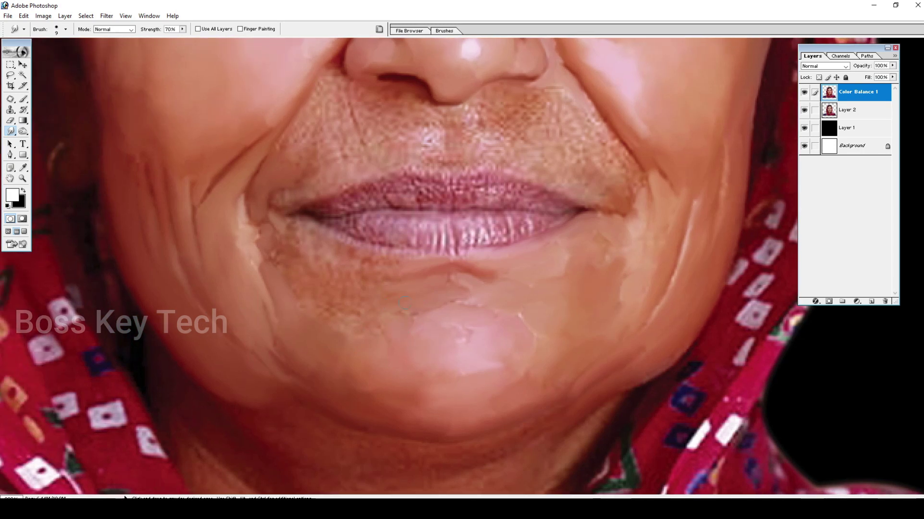
Smooth the rough skin below the lower lip on the side away from the nose stud, starting with a 20 px brush
{"action": "key", "text": "bracketright"}
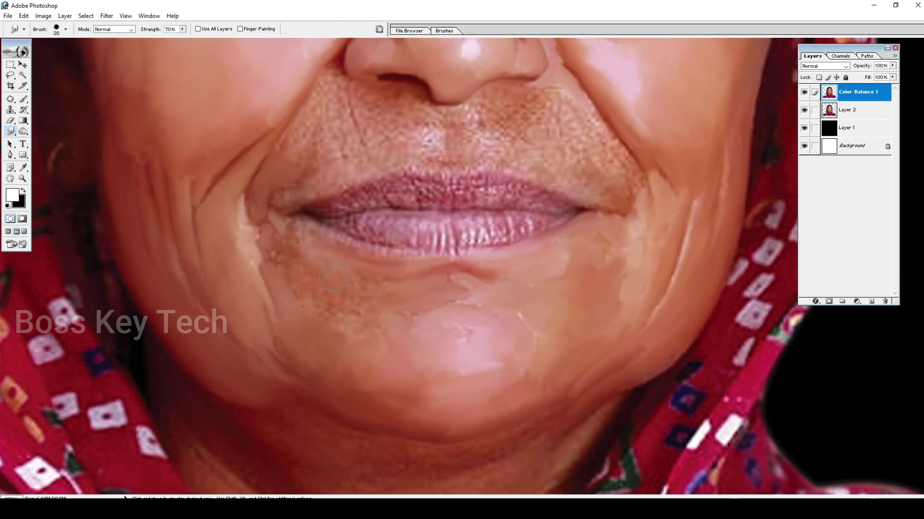
{"action": "key", "text": "bracketleft"}
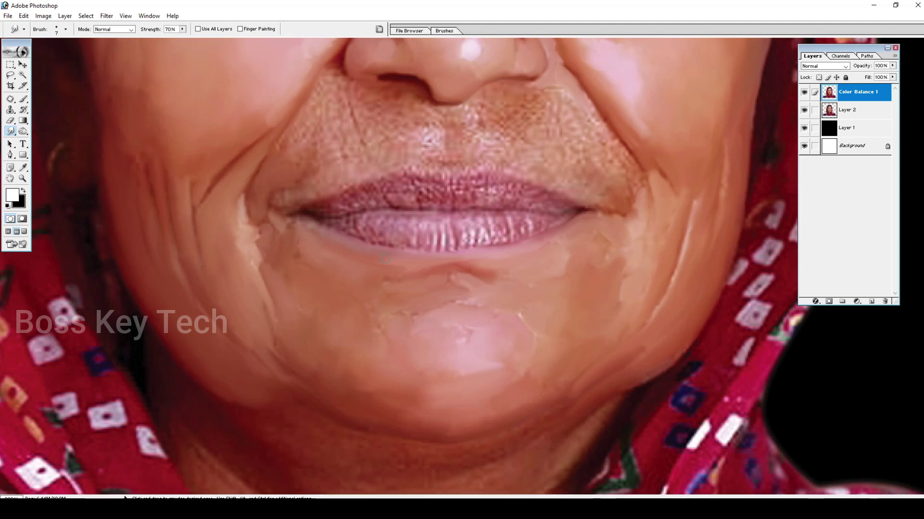
Smudge along the inner edge of the smile line on the nose-stud side with a 9 px brush
{"action": "key", "text": "bracketright"}
{"action": "left_click_drag", "start_coordinate": [635, 181], "coordinate": [624, 150]}
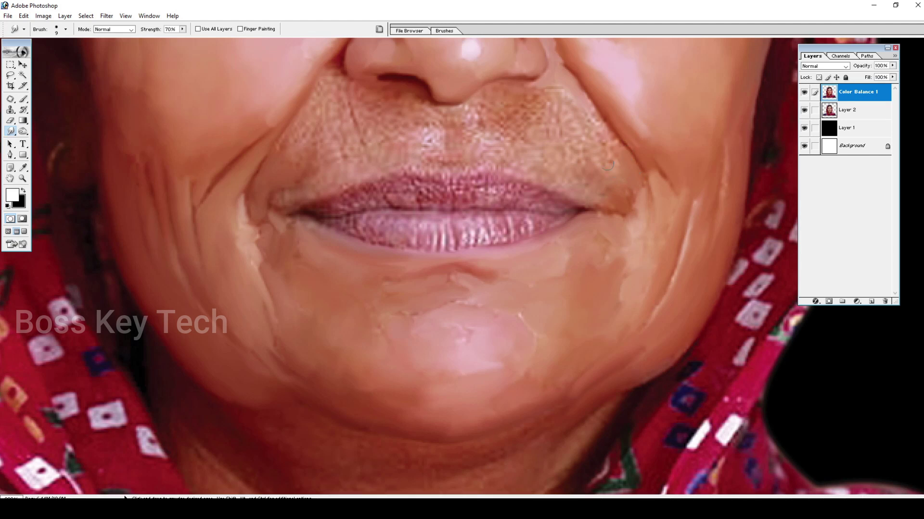
{"action": "mouse_move", "coordinate": [619, 153]}
{"action": "left_mouse_down"}
{"action": "mouse_move", "coordinate": [583, 104]}
{"action": "mouse_move", "coordinate": [589, 116]}
{"action": "left_mouse_up"}
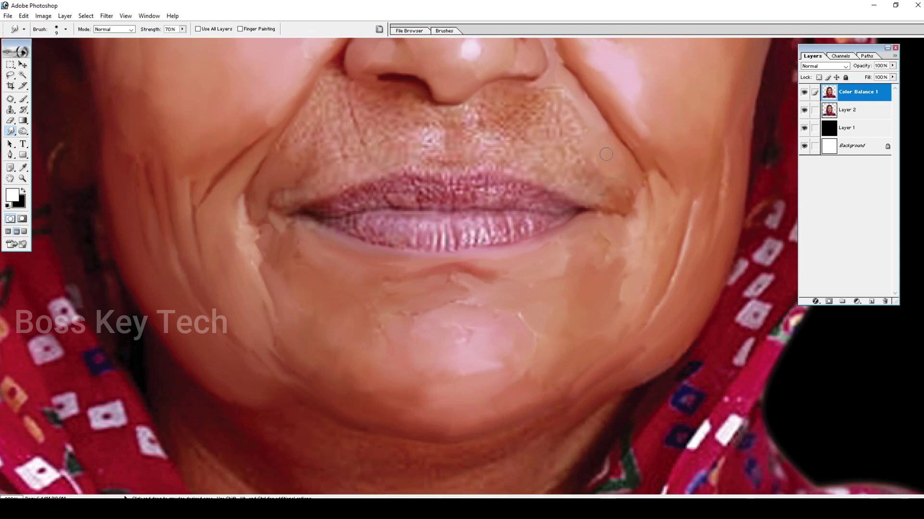
Smudge the skin between the smile line, nostril and upper lip on the nose-stud side, reducing the brush from 20 to 10 px
{"action": "left_click_drag", "start_coordinate": [602, 165], "coordinate": [585, 241]}
{"action": "key", "text": "bracketright"}
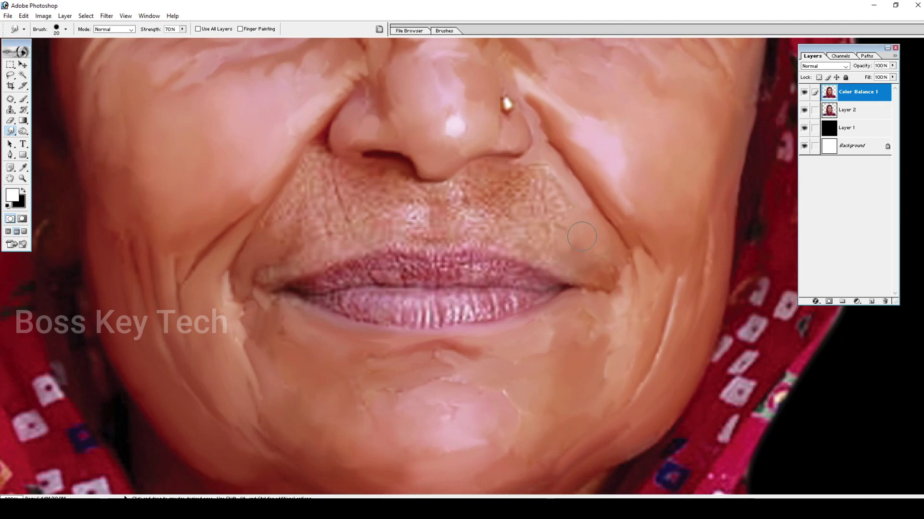
{"action": "key", "text": "bracketleft"}
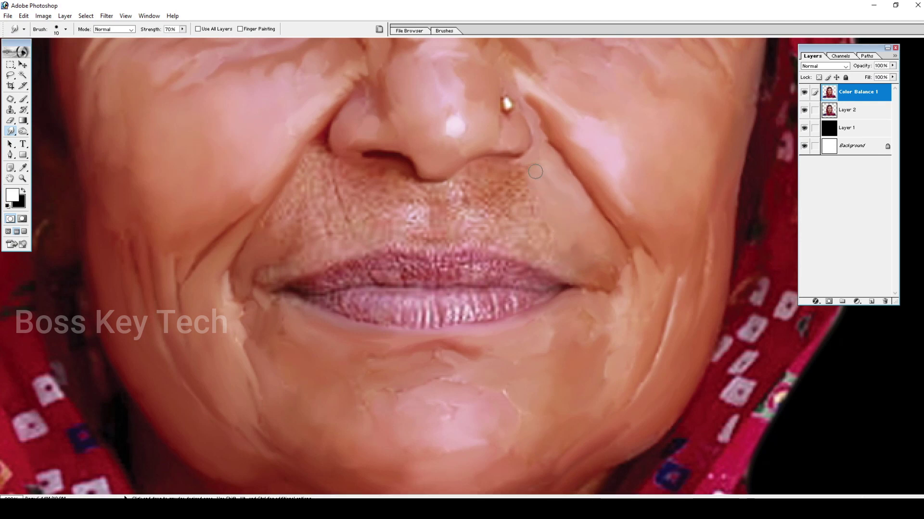
{"action": "key", "text": "bracketleft"}
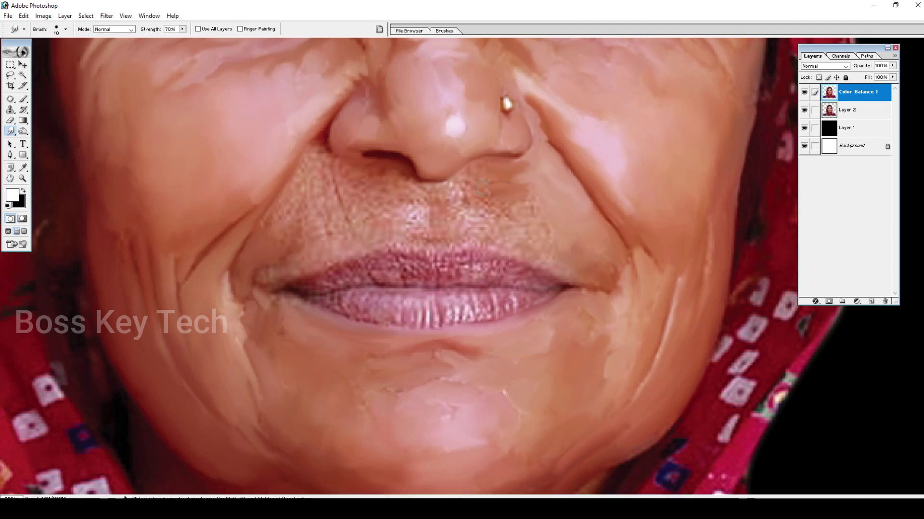
{"action": "key", "text": "bracketleft"}
{"action": "key", "text": "bracketright"}
{"action": "key", "text": "bracketleft"}
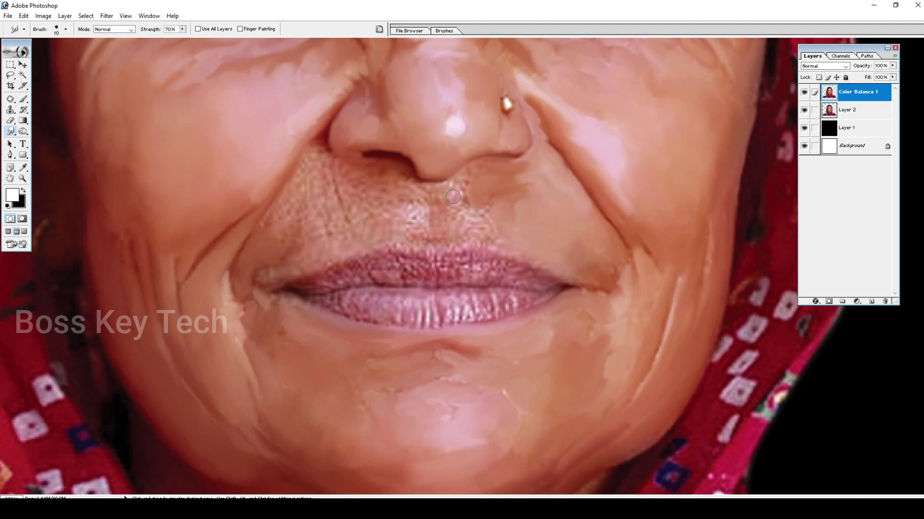
Smooth the groove beneath the nose and the speckled pink highlights above the upper lip with a 7 to 8 px brush
{"action": "mouse_move", "coordinate": [458, 195]}
{"action": "left_mouse_down"}
{"action": "mouse_move", "coordinate": [463, 181]}
{"action": "mouse_move", "coordinate": [452, 189]}
{"action": "left_mouse_up"}
{"action": "key", "text": "bracketleft"}
{"action": "key", "text": "bracketleft"}
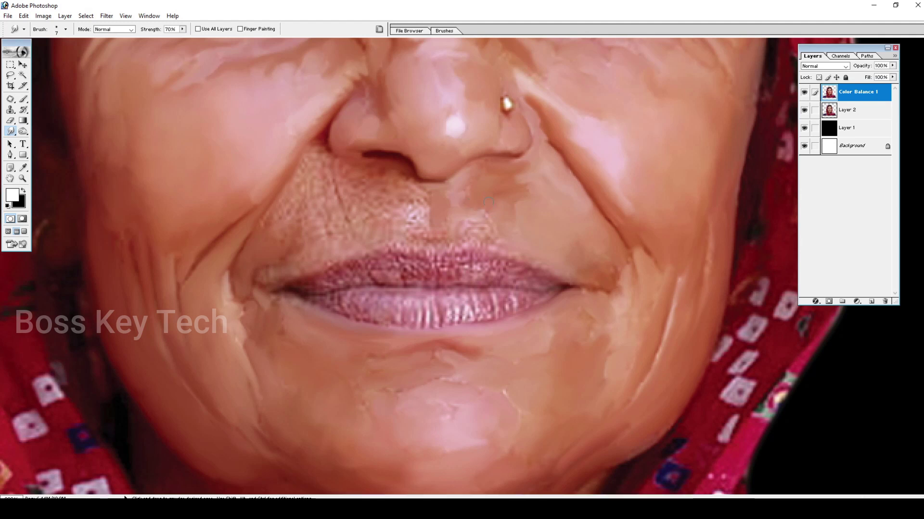
{"action": "left_click_drag", "start_coordinate": [462, 228], "coordinate": [474, 227]}
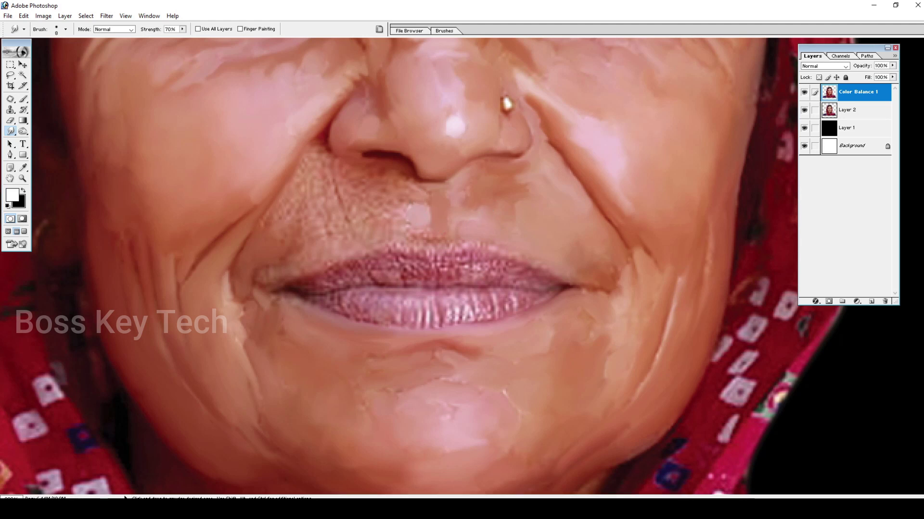
{"action": "key", "text": "bracketleft"}
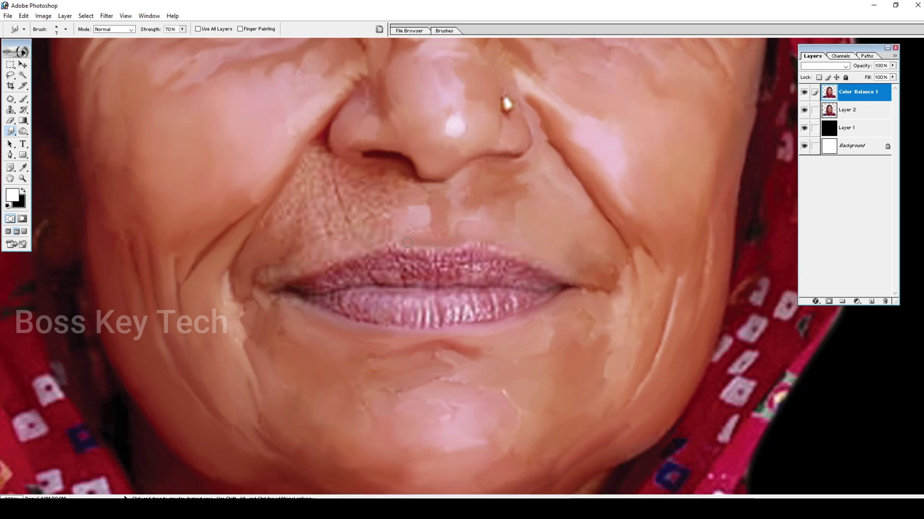
Smooth the skin above the upper lip on the side away from the nose stud, using 9 to 20 px brushes
{"action": "key", "text": "bracketright"}
{"action": "key", "text": "bracketright"}
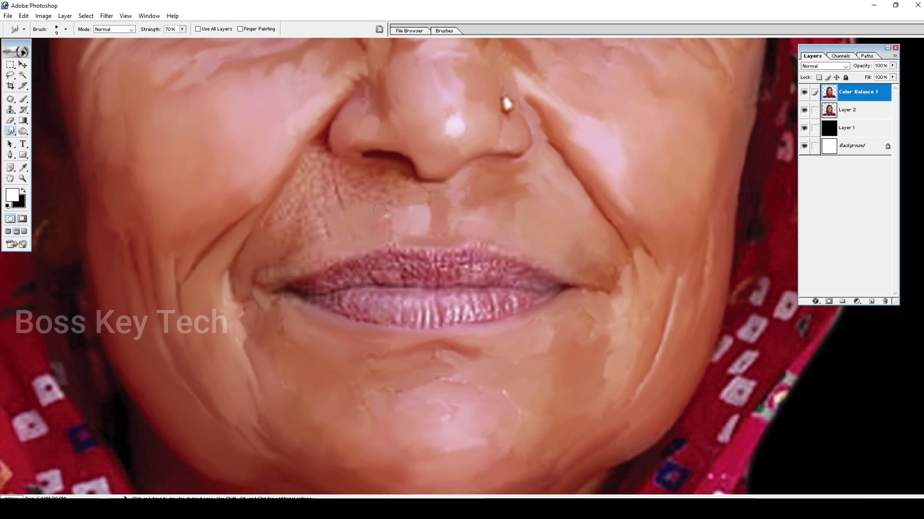
{"action": "key", "text": "bracketright"}
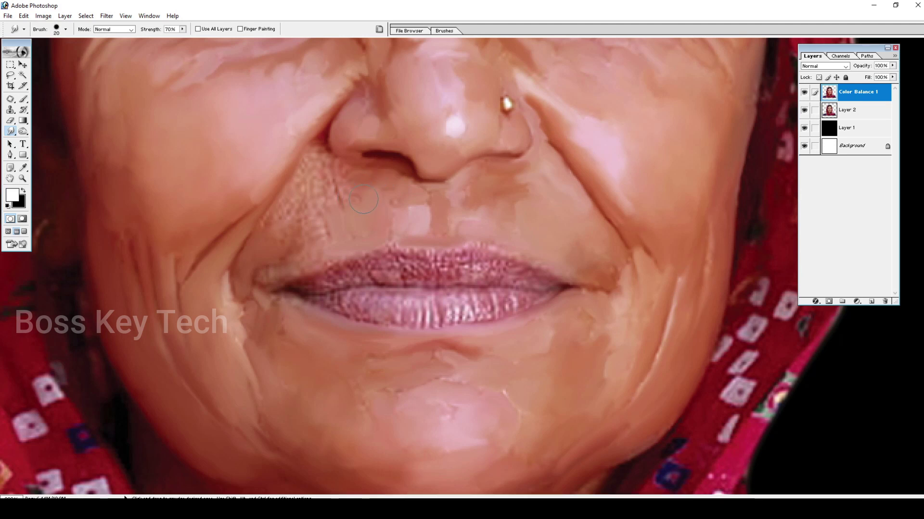
{"action": "key", "text": "bracketright"}
{"action": "key", "text": "bracketleft"}
{"action": "key", "text": "bracketleft"}
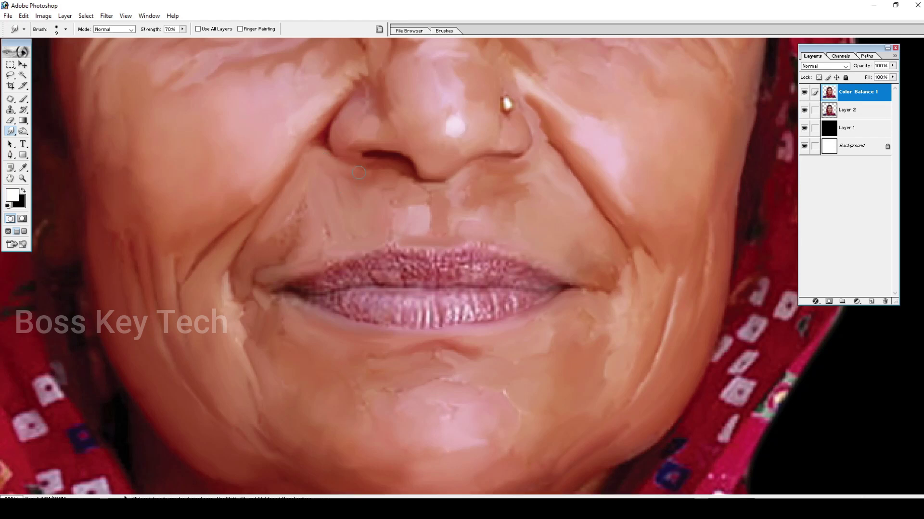
{"action": "key", "text": "bracketleft"}
{"action": "key", "text": "bracketleft"}
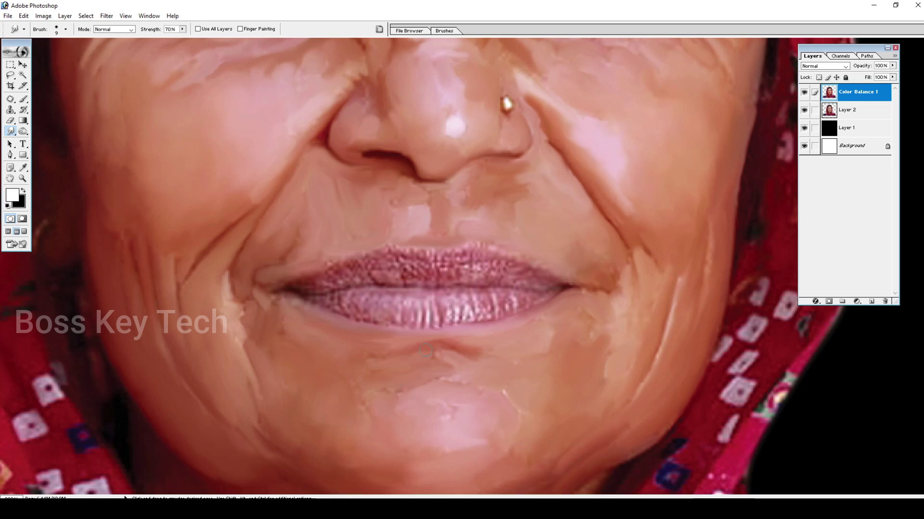
Smudge the neck skin beneath the jaw on the nose-stud side with a brush of about 10 px
{"action": "key", "text": "ctrl+minus"}
{"action": "key", "text": "ctrl+minus"}
{"action": "key", "text": "ctrl+plus"}
{"action": "key", "text": "ctrl"}
{"action": "key", "text": "ctrl+plus"}
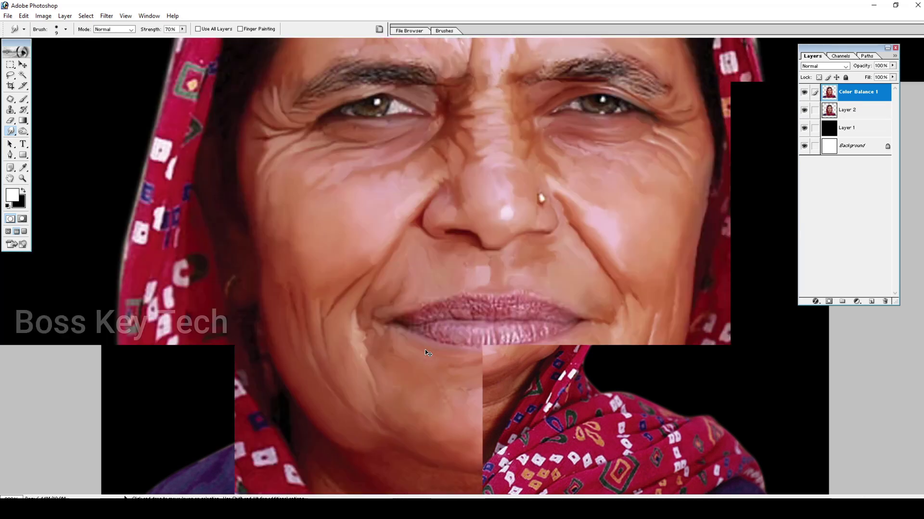
{"action": "scroll", "coordinate": [501, 233], "scroll_direction": "down", "scroll_amount": 5}
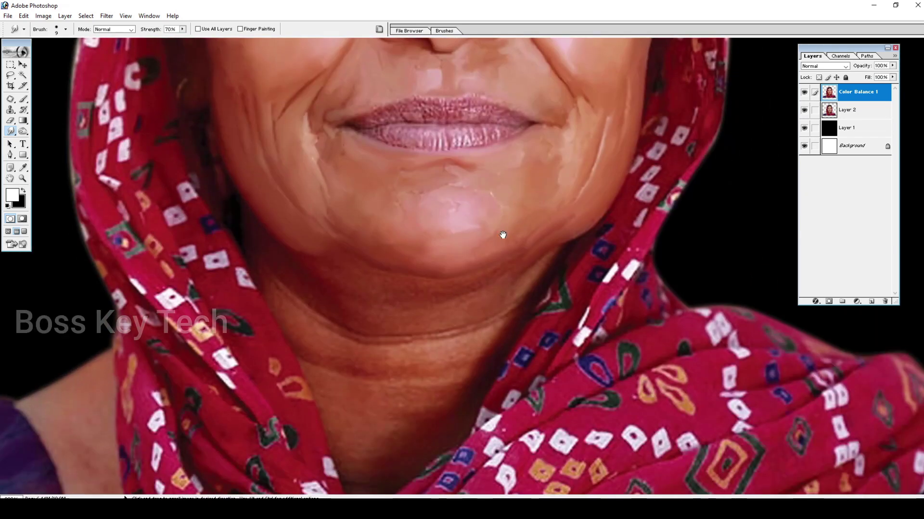
{"action": "left_click", "coordinate": [507, 289], "text": "ctrl"}
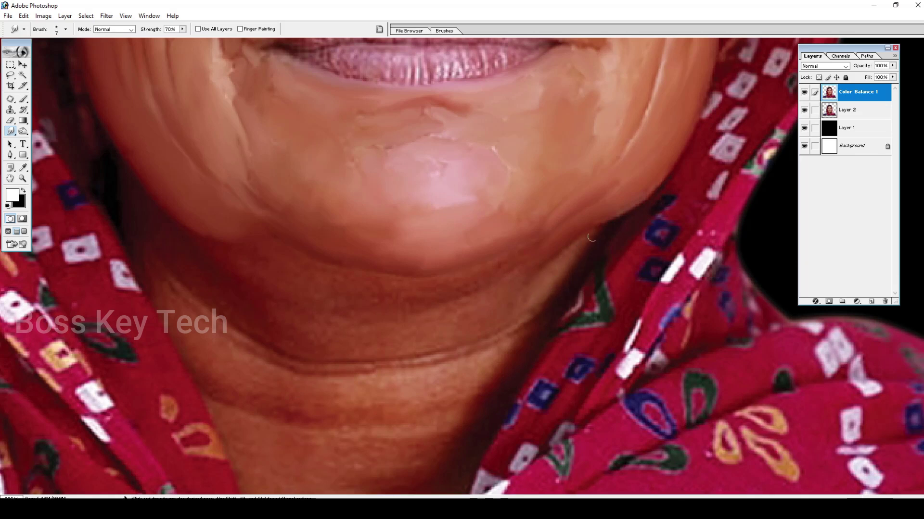
{"action": "key", "text": "bracketright"}
{"action": "key", "text": "bracketright"}
{"action": "key", "text": "bracketright"}
{"action": "key", "text": "bracketleft"}
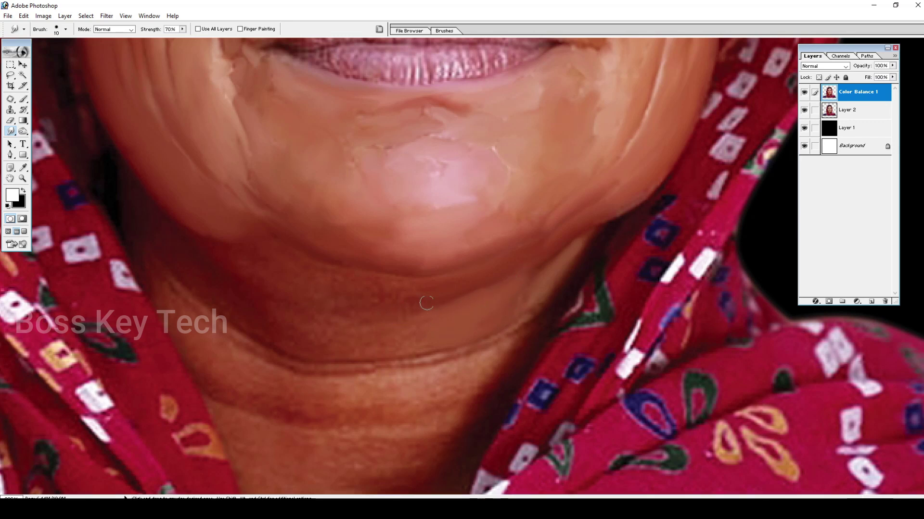
Blend the shadowed skin beneath the middle of the chin and toward the side away from the nose stud, using a 20 px brush
{"action": "key", "text": "bracketleft"}
{"action": "key", "text": "bracketright"}
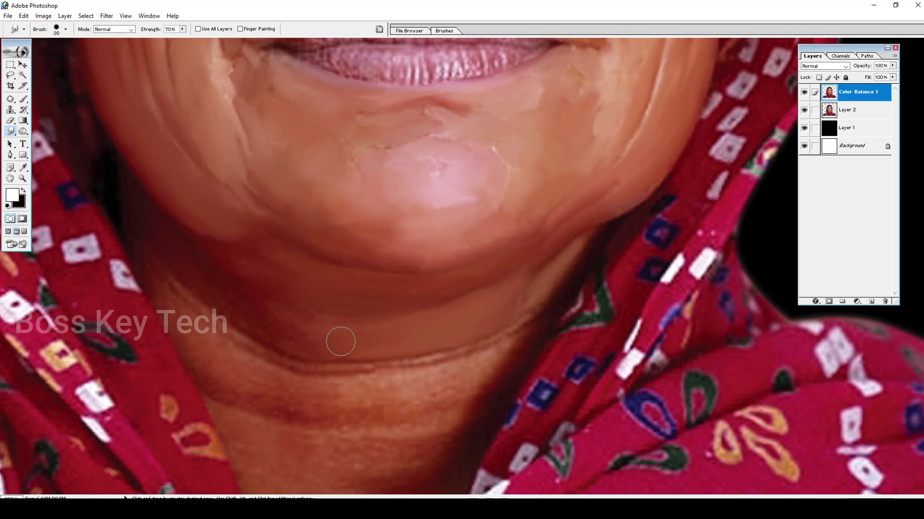
{"action": "key", "text": "bracketleft"}
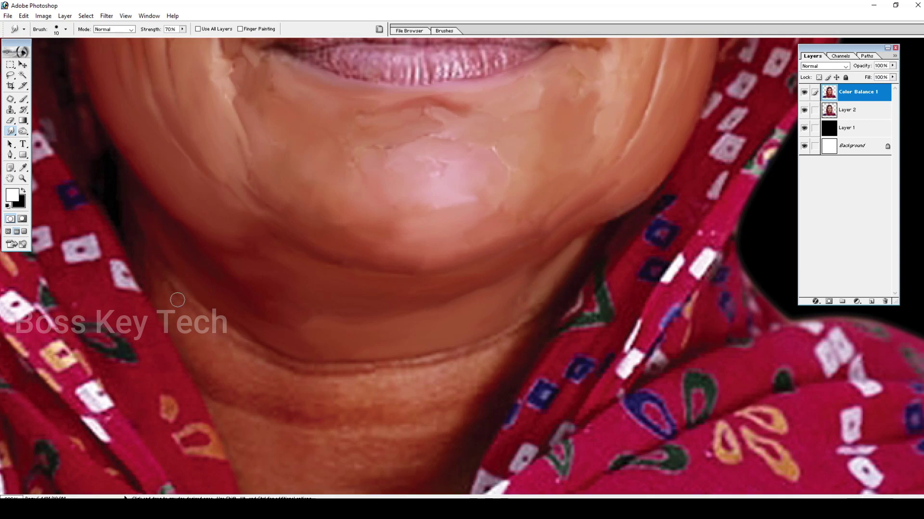
Smudge along the horizontal neck crease and the skin at its nose-stud end with a 9 px brush
{"action": "key", "text": "bracketleft"}
{"action": "mouse_move", "coordinate": [317, 362]}
{"action": "left_mouse_down"}
{"action": "mouse_move", "coordinate": [432, 352]}
{"action": "mouse_move", "coordinate": [481, 333]}
{"action": "left_mouse_up"}
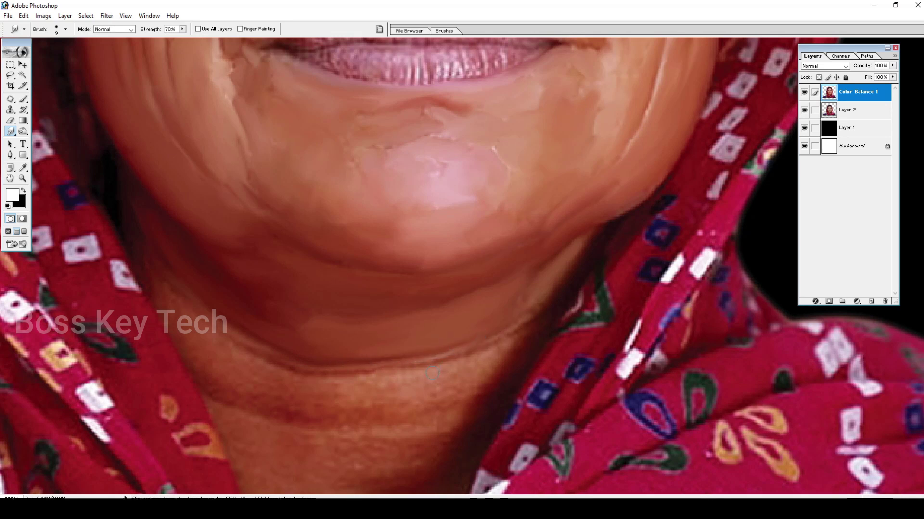
{"action": "left_click_drag", "start_coordinate": [436, 364], "coordinate": [430, 327]}
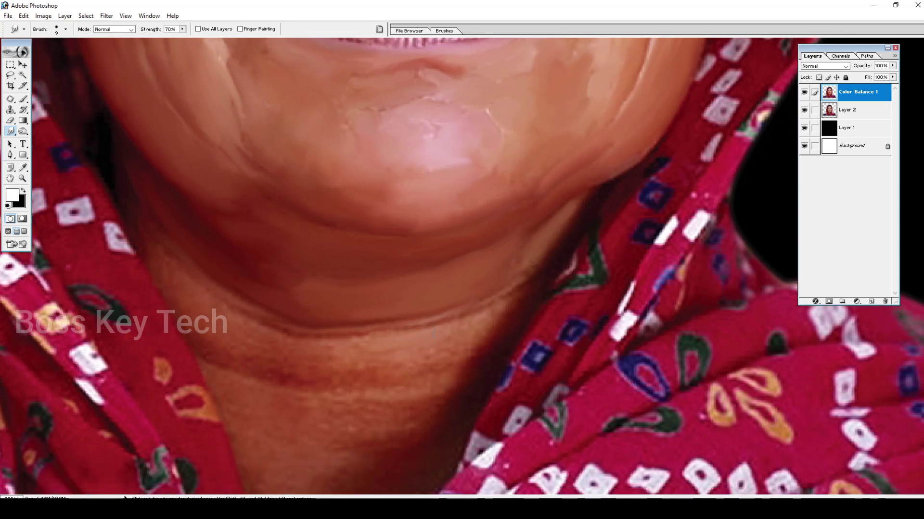
{"action": "key", "text": "bracketright"}
{"action": "key", "text": "bracketleft"}
{"action": "mouse_move", "coordinate": [500, 292]}
{"action": "left_mouse_down"}
{"action": "mouse_move", "coordinate": [368, 334]}
{"action": "mouse_move", "coordinate": [470, 321]}
{"action": "mouse_move", "coordinate": [421, 334]}
{"action": "mouse_move", "coordinate": [371, 323]}
{"action": "mouse_move", "coordinate": [327, 338]}
{"action": "mouse_move", "coordinate": [403, 327]}
{"action": "mouse_move", "coordinate": [396, 336]}
{"action": "mouse_move", "coordinate": [495, 299]}
{"action": "left_mouse_up"}
{"action": "key", "text": "bracketright"}
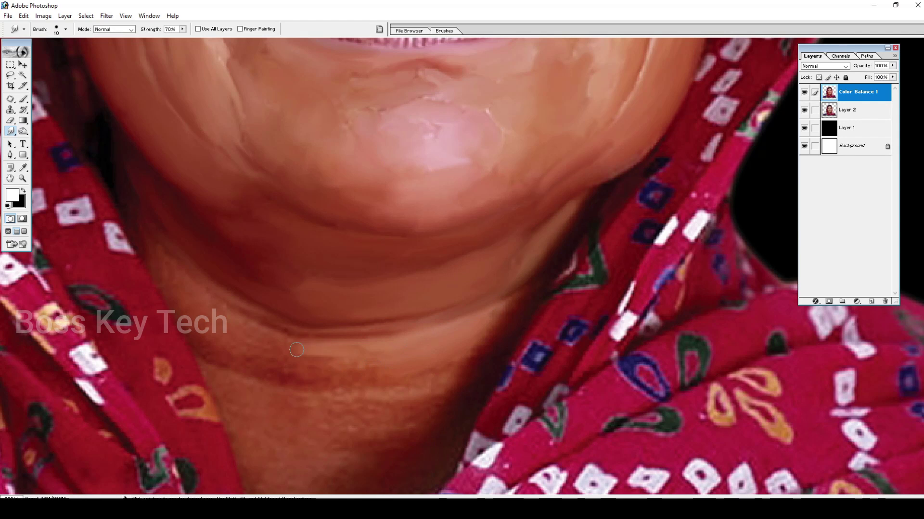
Smooth the band of skin directly below the neck crease, enlarging the brush from 10 to 20 px
{"action": "mouse_move", "coordinate": [308, 362]}
{"action": "left_mouse_down"}
{"action": "mouse_move", "coordinate": [401, 393]}
{"action": "mouse_move", "coordinate": [368, 393]}
{"action": "mouse_move", "coordinate": [442, 382]}
{"action": "mouse_move", "coordinate": [462, 362]}
{"action": "left_mouse_up"}
{"action": "mouse_move", "coordinate": [498, 315]}
{"action": "left_mouse_down"}
{"action": "mouse_move", "coordinate": [464, 343]}
{"action": "mouse_move", "coordinate": [503, 306]}
{"action": "left_mouse_up"}
{"action": "key", "text": "bracketright"}
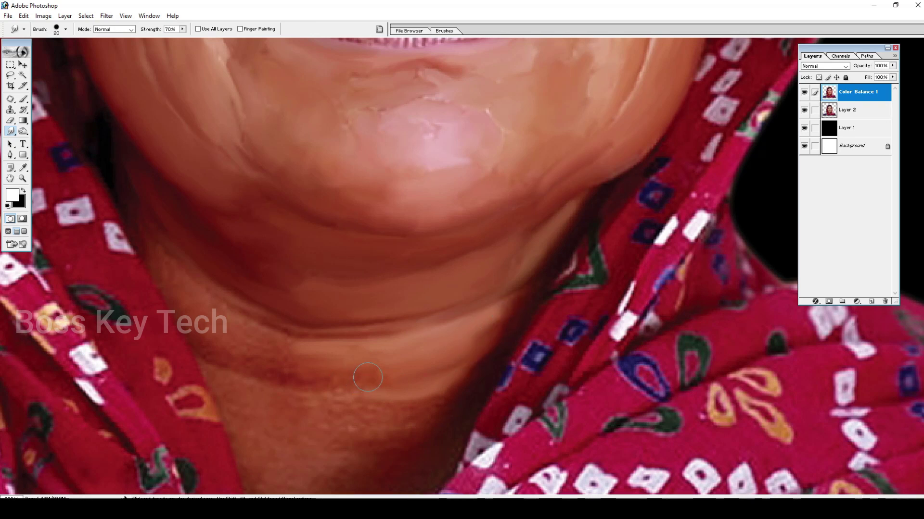
{"action": "mouse_move", "coordinate": [250, 342]}
{"action": "left_mouse_down"}
{"action": "mouse_move", "coordinate": [271, 345]}
{"action": "mouse_move", "coordinate": [252, 347]}
{"action": "mouse_move", "coordinate": [273, 366]}
{"action": "mouse_move", "coordinate": [211, 341]}
{"action": "mouse_move", "coordinate": [219, 351]}
{"action": "mouse_move", "coordinate": [182, 326]}
{"action": "mouse_move", "coordinate": [214, 335]}
{"action": "left_mouse_up"}
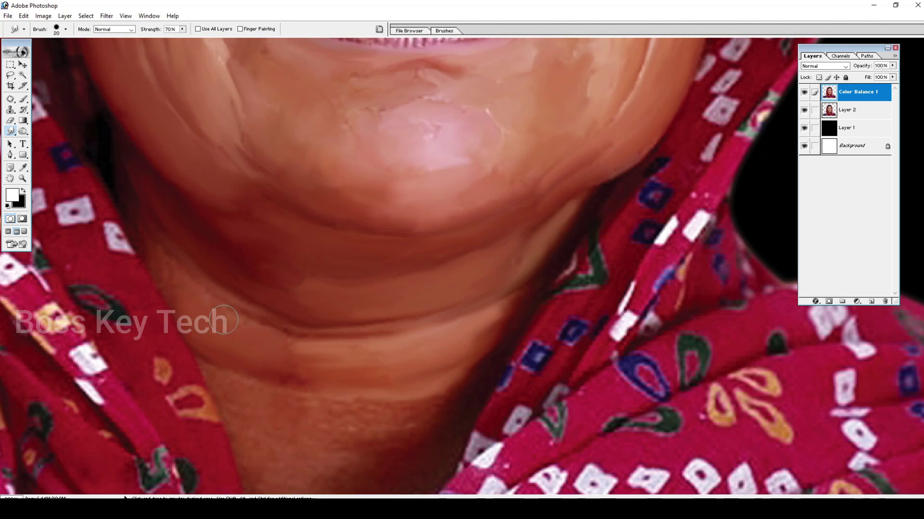
Smudge the neck skin along the scarf edge on the side away from the nose stud with a 10 px brush
{"action": "key", "text": "bracketleft"}
{"action": "left_click_drag", "start_coordinate": [178, 282], "coordinate": [164, 263]}
{"action": "mouse_move", "coordinate": [185, 316]}
{"action": "left_mouse_down"}
{"action": "mouse_move", "coordinate": [151, 239]}
{"action": "mouse_move", "coordinate": [285, 324]}
{"action": "left_mouse_up"}
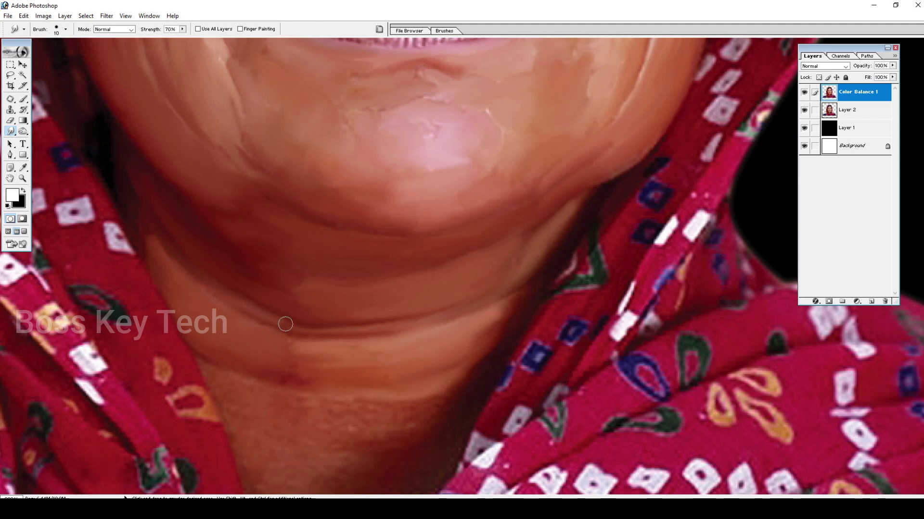
Smooth the textured lower neck below the second crease down toward the scarf, enlarging the brush up to 30 px
{"action": "key", "text": "bracketright"}
{"action": "mouse_move", "coordinate": [395, 381]}
{"action": "left_mouse_down"}
{"action": "mouse_move", "coordinate": [397, 262]}
{"action": "mouse_move", "coordinate": [386, 308]}
{"action": "mouse_move", "coordinate": [396, 308]}
{"action": "mouse_move", "coordinate": [360, 309]}
{"action": "mouse_move", "coordinate": [420, 302]}
{"action": "mouse_move", "coordinate": [401, 313]}
{"action": "mouse_move", "coordinate": [429, 299]}
{"action": "mouse_move", "coordinate": [359, 315]}
{"action": "mouse_move", "coordinate": [270, 293]}
{"action": "left_mouse_up"}
{"action": "key", "text": "bracketleft"}
{"action": "key", "text": "bracketright"}
{"action": "mouse_move", "coordinate": [243, 307]}
{"action": "left_mouse_down"}
{"action": "mouse_move", "coordinate": [257, 379]}
{"action": "mouse_move", "coordinate": [311, 373]}
{"action": "mouse_move", "coordinate": [280, 353]}
{"action": "left_mouse_up"}
{"action": "mouse_move", "coordinate": [309, 264]}
{"action": "left_mouse_down"}
{"action": "mouse_move", "coordinate": [294, 270]}
{"action": "mouse_move", "coordinate": [330, 260]}
{"action": "mouse_move", "coordinate": [387, 271]}
{"action": "left_mouse_up"}
{"action": "mouse_move", "coordinate": [380, 346]}
{"action": "left_mouse_down"}
{"action": "mouse_move", "coordinate": [350, 363]}
{"action": "mouse_move", "coordinate": [411, 342]}
{"action": "mouse_move", "coordinate": [367, 335]}
{"action": "left_mouse_up"}
{"action": "key", "text": "bracketright"}
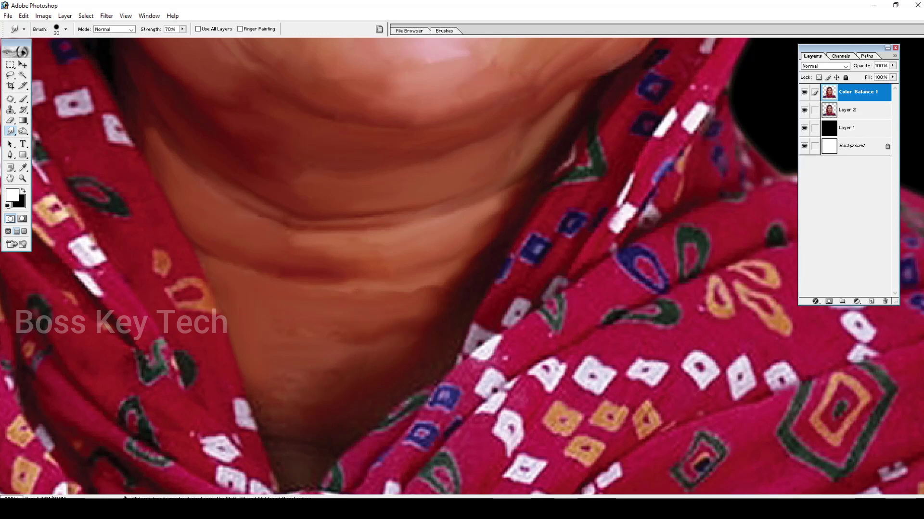
Smudge the dark skin at the base of the neck where the scarf folds meet, using a 9 to 10 px brush
{"action": "mouse_move", "coordinate": [279, 400]}
{"action": "left_mouse_down"}
{"action": "mouse_move", "coordinate": [319, 389]}
{"action": "mouse_move", "coordinate": [353, 416]}
{"action": "mouse_move", "coordinate": [379, 401]}
{"action": "left_mouse_up"}
{"action": "key", "text": "bracketleft"}
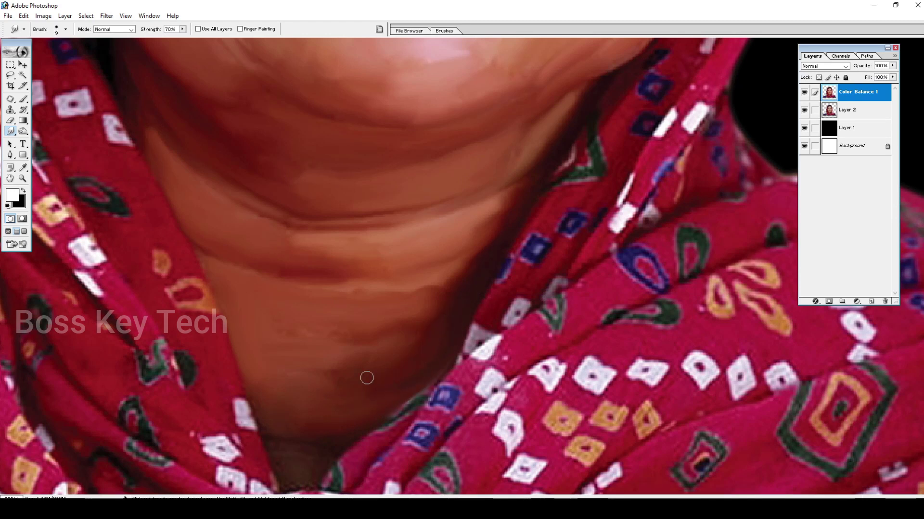
{"action": "left_click_drag", "start_coordinate": [347, 394], "coordinate": [362, 322]}
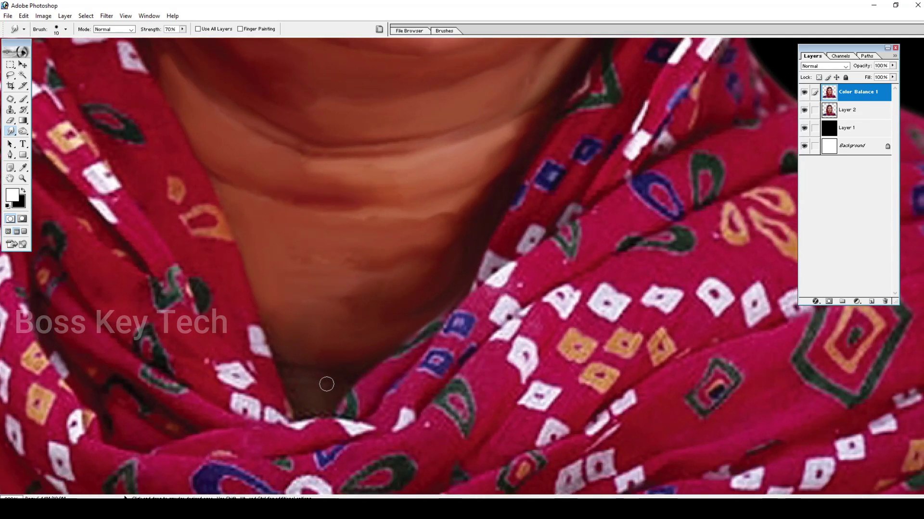
{"action": "left_click_drag", "start_coordinate": [495, 192], "coordinate": [376, 386]}
Review the smoothed neck and face both in the full portrait and close up for remaining unpainted areas
{"action": "key", "text": "bracketright"}
{"action": "key", "text": "bracketright"}
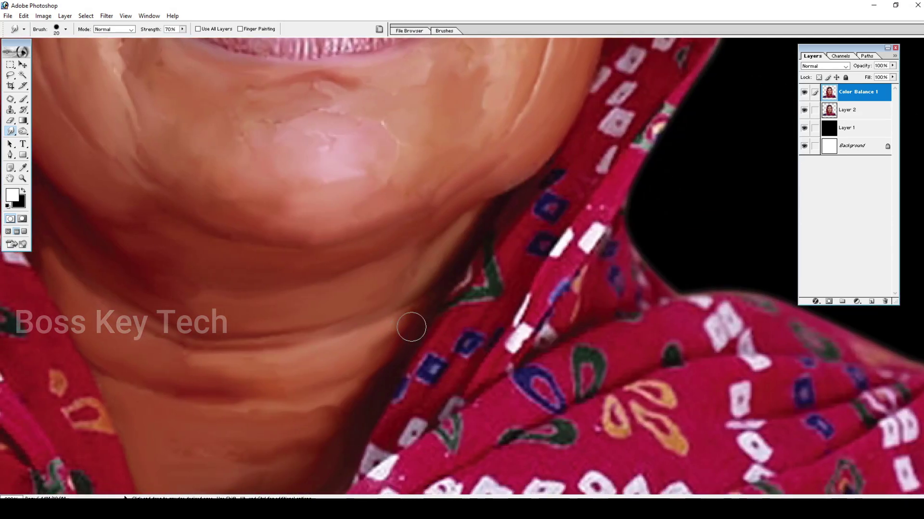
{"action": "mouse_move", "coordinate": [270, 292]}
{"action": "left_mouse_down"}
{"action": "mouse_move", "coordinate": [423, 309]}
{"action": "mouse_move", "coordinate": [446, 354]}
{"action": "left_mouse_up"}
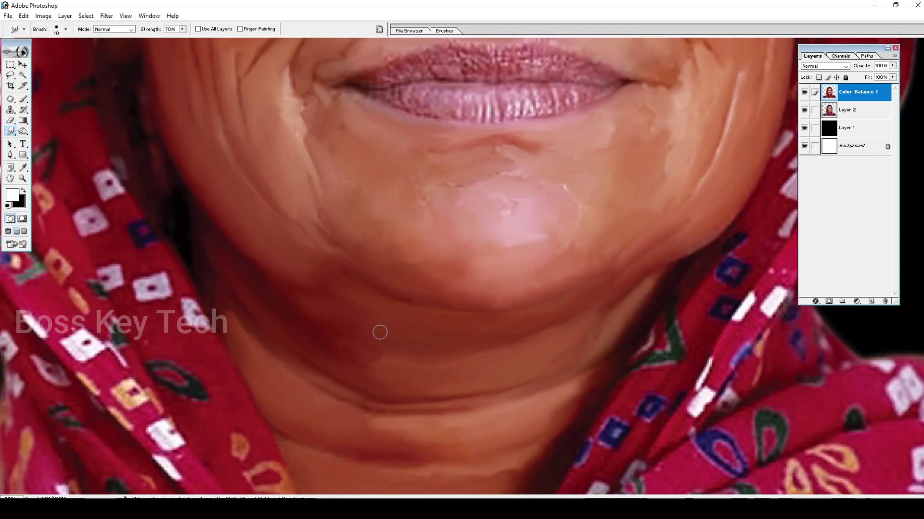
{"action": "key", "text": "ctrl+minus"}
{"action": "key", "text": "ctrl+minus"}
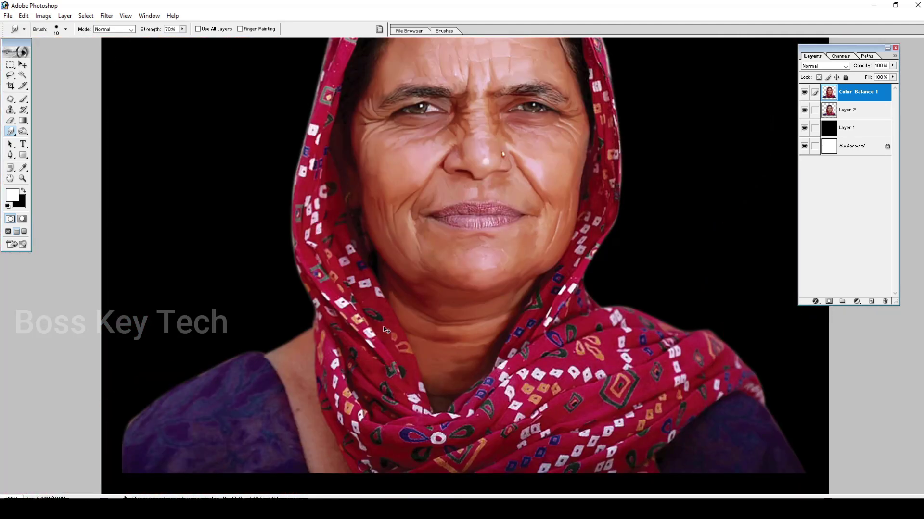
{"action": "key", "text": "ctrl+minus"}
{"action": "key", "text": "ctrl+plus"}
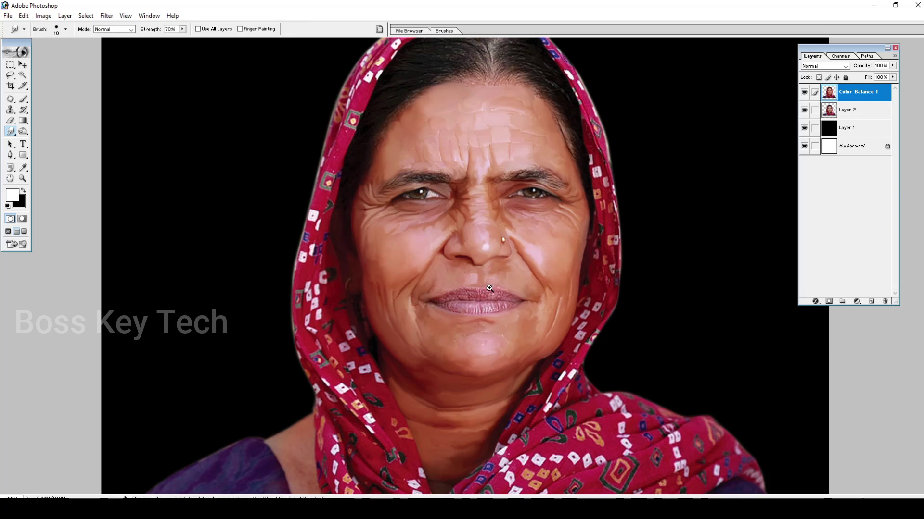
{"action": "left_click", "coordinate": [513, 303], "text": "ctrl"}
{"action": "left_click_drag", "start_coordinate": [515, 350], "coordinate": [485, 380]}
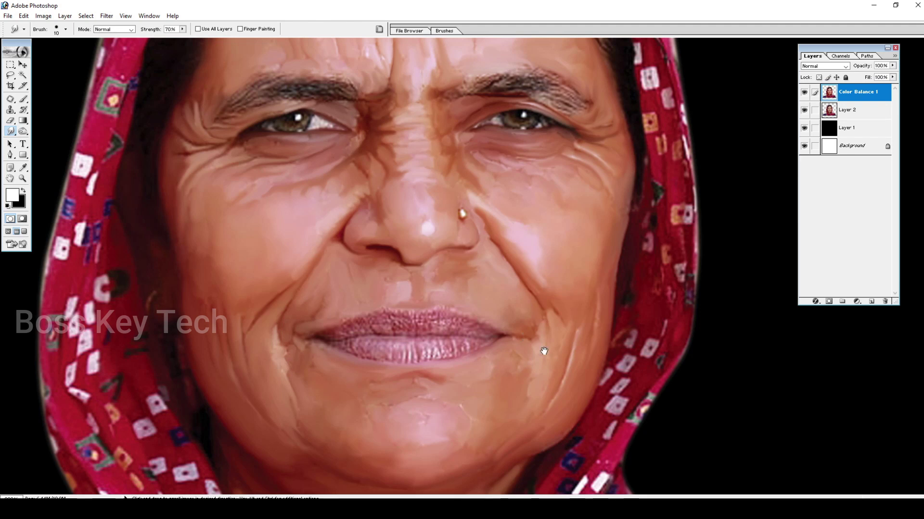
{"action": "left_click_drag", "start_coordinate": [517, 377], "coordinate": [523, 296]}
{"action": "left_click_drag", "start_coordinate": [497, 251], "coordinate": [504, 364]}
{"action": "left_click_drag", "start_coordinate": [392, 185], "coordinate": [437, 303]}
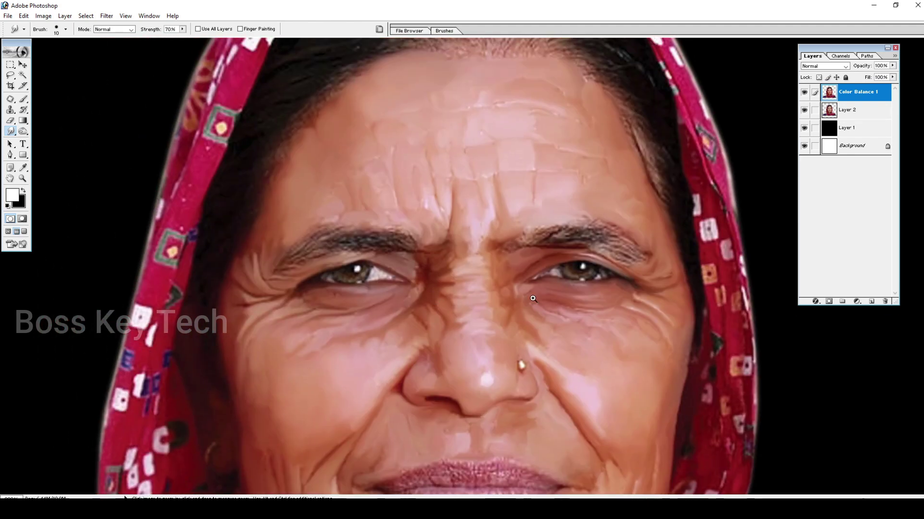
Smudge the white and the iris of the eye on the side away from the nose stud with a 4 px brush
{"action": "left_click", "coordinate": [554, 280]}
{"action": "left_click_drag", "start_coordinate": [243, 307], "coordinate": [400, 312]}
{"action": "left_click", "coordinate": [327, 274], "text": "ctrl"}
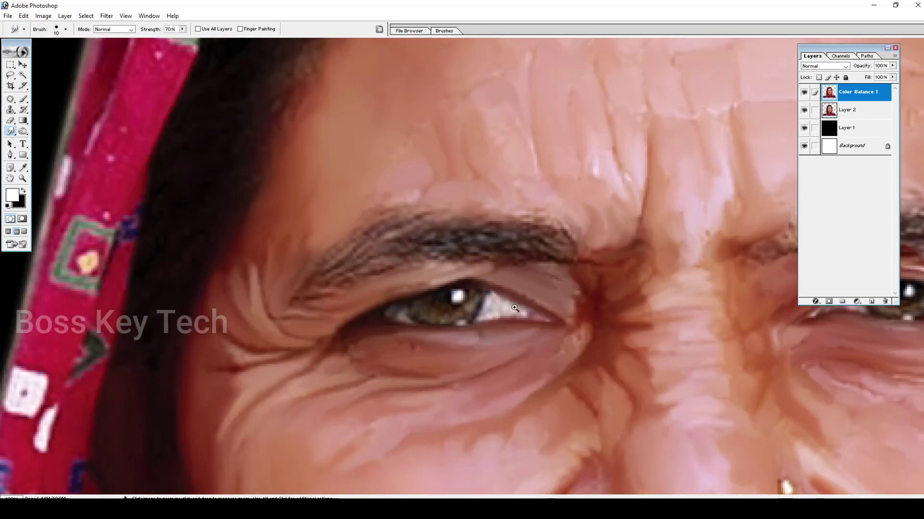
{"action": "left_click", "coordinate": [514, 307], "text": "ctrl"}
{"action": "left_click_drag", "start_coordinate": [513, 307], "coordinate": [471, 302]}
{"action": "key", "text": "bracketleft"}
{"action": "key", "text": "bracketleft"}
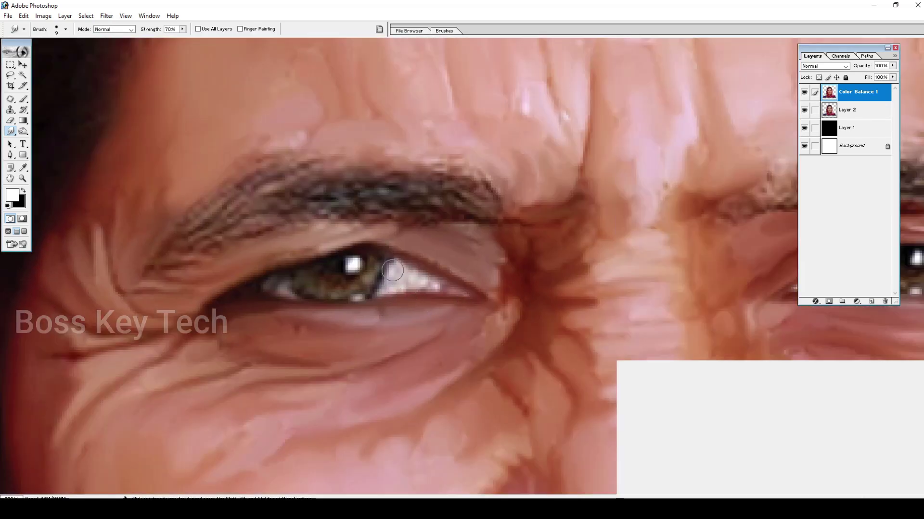
{"action": "key", "text": "bracketleft"}
{"action": "key", "text": "bracketleft"}
{"action": "mouse_move", "coordinate": [400, 274]}
{"action": "left_mouse_down"}
{"action": "mouse_move", "coordinate": [432, 283]}
{"action": "mouse_move", "coordinate": [424, 286]}
{"action": "left_mouse_up"}
{"action": "mouse_move", "coordinate": [361, 287]}
{"action": "left_mouse_down"}
{"action": "mouse_move", "coordinate": [379, 278]}
{"action": "mouse_move", "coordinate": [378, 264]}
{"action": "mouse_move", "coordinate": [375, 289]}
{"action": "mouse_move", "coordinate": [341, 285]}
{"action": "mouse_move", "coordinate": [328, 272]}
{"action": "mouse_move", "coordinate": [334, 264]}
{"action": "mouse_move", "coordinate": [328, 286]}
{"action": "mouse_move", "coordinate": [351, 283]}
{"action": "mouse_move", "coordinate": [313, 288]}
{"action": "mouse_move", "coordinate": [323, 291]}
{"action": "mouse_move", "coordinate": [304, 275]}
{"action": "mouse_move", "coordinate": [358, 295]}
{"action": "mouse_move", "coordinate": [348, 266]}
{"action": "mouse_move", "coordinate": [375, 268]}
{"action": "left_mouse_up"}
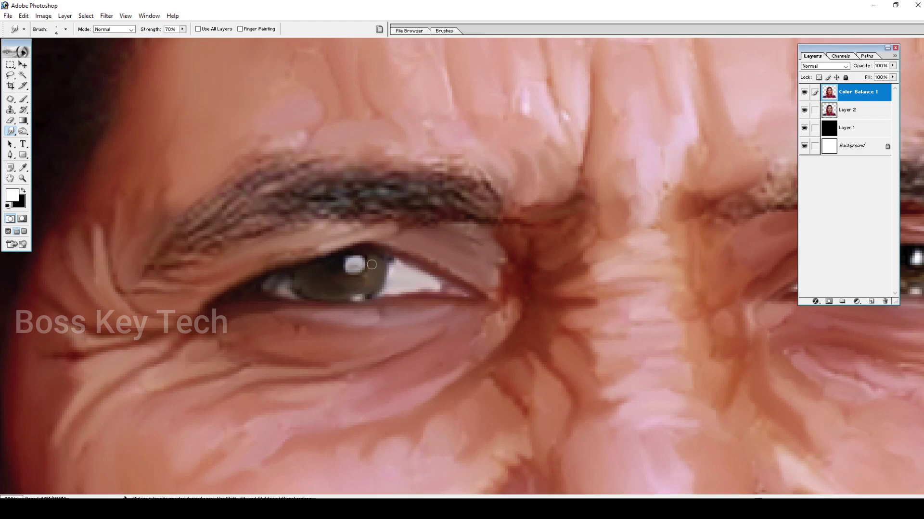
Smudge the eyebrow on the side away from the nose stud along its hair direction with a 4 px brush
{"action": "key", "text": "bracketleft"}
{"action": "key", "text": "bracketright"}
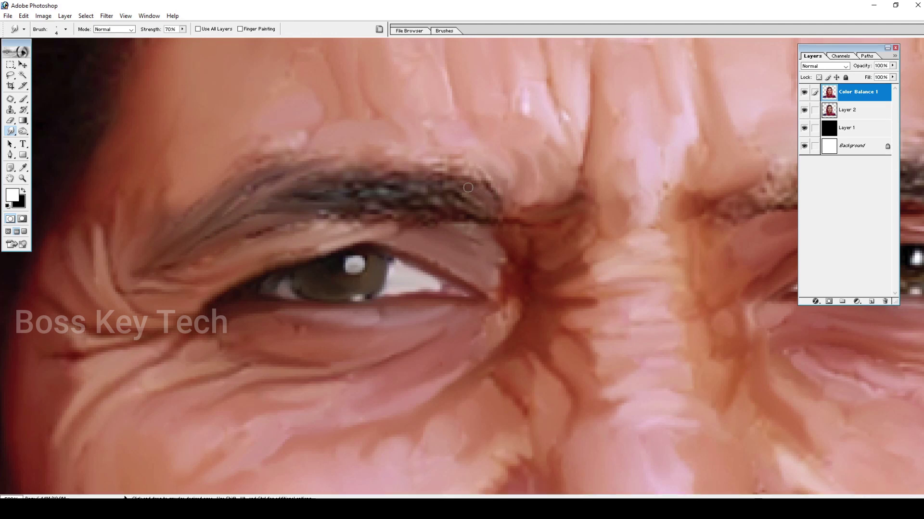
{"action": "mouse_move", "coordinate": [404, 165]}
{"action": "left_mouse_down"}
{"action": "mouse_move", "coordinate": [490, 198]}
{"action": "mouse_move", "coordinate": [420, 160]}
{"action": "mouse_move", "coordinate": [500, 193]}
{"action": "mouse_move", "coordinate": [506, 205]}
{"action": "mouse_move", "coordinate": [497, 211]}
{"action": "mouse_move", "coordinate": [481, 173]}
{"action": "mouse_move", "coordinate": [465, 166]}
{"action": "mouse_move", "coordinate": [490, 199]}
{"action": "mouse_move", "coordinate": [376, 195]}
{"action": "mouse_move", "coordinate": [454, 222]}
{"action": "mouse_move", "coordinate": [435, 216]}
{"action": "mouse_move", "coordinate": [473, 217]}
{"action": "mouse_move", "coordinate": [427, 218]}
{"action": "left_mouse_up"}
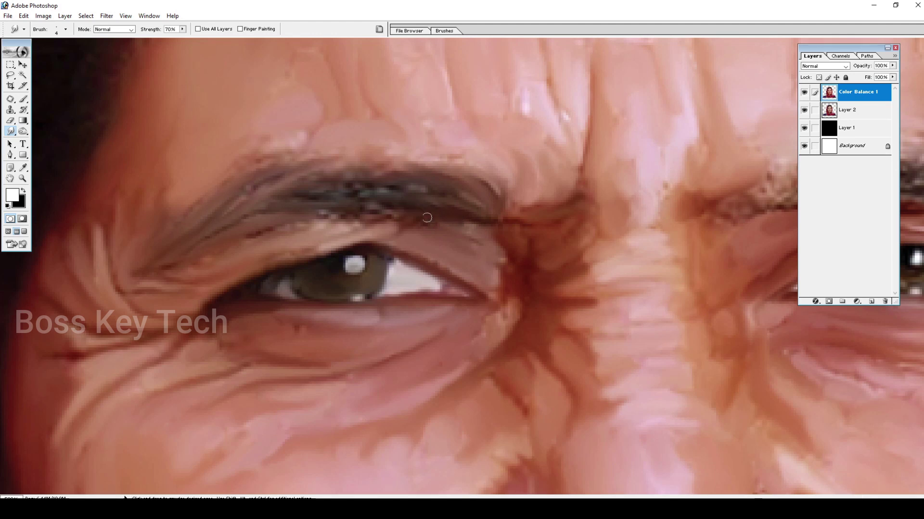
{"action": "mouse_move", "coordinate": [362, 195]}
{"action": "left_mouse_down"}
{"action": "mouse_move", "coordinate": [433, 190]}
{"action": "mouse_move", "coordinate": [318, 182]}
{"action": "left_mouse_up"}
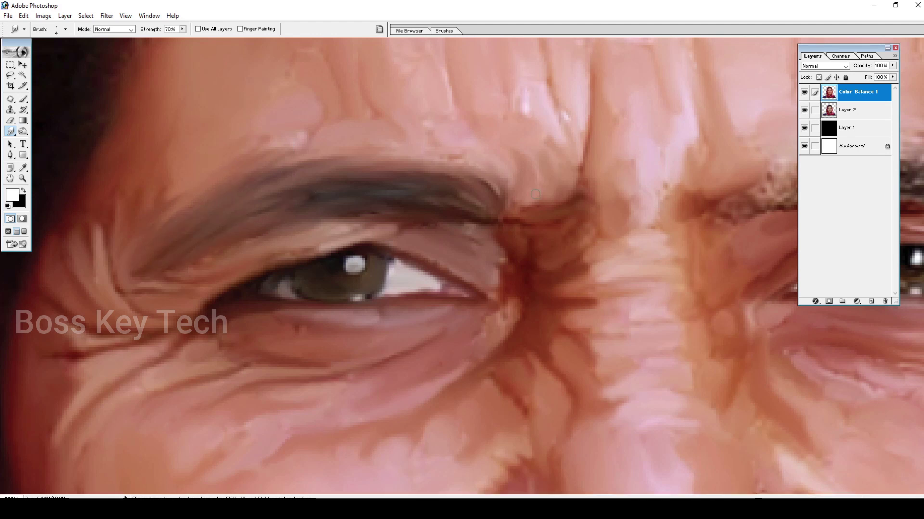
{"action": "mouse_move", "coordinate": [501, 213]}
{"action": "left_mouse_down"}
{"action": "mouse_move", "coordinate": [516, 187]}
{"action": "mouse_move", "coordinate": [486, 165]}
{"action": "left_mouse_up"}
{"action": "left_click_drag", "start_coordinate": [503, 196], "coordinate": [494, 173]}
Smudge the eyebrow on the nose-stud side into smooth strokes from the nose bridge toward the temple, with a 4 px brush
{"action": "left_click_drag", "start_coordinate": [679, 208], "coordinate": [465, 224]}
{"action": "left_click_drag", "start_coordinate": [584, 206], "coordinate": [417, 252]}
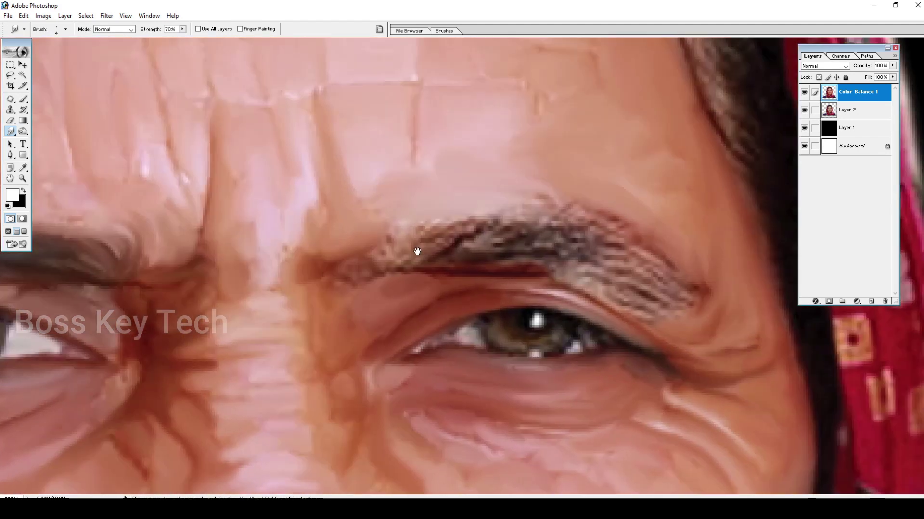
{"action": "left_click_drag", "start_coordinate": [444, 218], "coordinate": [422, 250]}
{"action": "mouse_move", "coordinate": [471, 213]}
{"action": "left_mouse_down"}
{"action": "mouse_move", "coordinate": [439, 245]}
{"action": "mouse_move", "coordinate": [374, 266]}
{"action": "mouse_move", "coordinate": [404, 240]}
{"action": "mouse_move", "coordinate": [403, 228]}
{"action": "mouse_move", "coordinate": [353, 271]}
{"action": "left_mouse_up"}
{"action": "mouse_move", "coordinate": [490, 241]}
{"action": "left_mouse_down"}
{"action": "mouse_move", "coordinate": [534, 227]}
{"action": "mouse_move", "coordinate": [476, 233]}
{"action": "mouse_move", "coordinate": [485, 214]}
{"action": "mouse_move", "coordinate": [442, 242]}
{"action": "mouse_move", "coordinate": [524, 235]}
{"action": "mouse_move", "coordinate": [480, 254]}
{"action": "left_mouse_up"}
{"action": "mouse_move", "coordinate": [594, 256]}
{"action": "left_mouse_down"}
{"action": "mouse_move", "coordinate": [539, 198]}
{"action": "mouse_move", "coordinate": [663, 277]}
{"action": "mouse_move", "coordinate": [662, 294]}
{"action": "mouse_move", "coordinate": [544, 245]}
{"action": "mouse_move", "coordinate": [666, 301]}
{"action": "mouse_move", "coordinate": [596, 254]}
{"action": "mouse_move", "coordinate": [693, 301]}
{"action": "mouse_move", "coordinate": [653, 278]}
{"action": "mouse_move", "coordinate": [707, 296]}
{"action": "mouse_move", "coordinate": [646, 296]}
{"action": "mouse_move", "coordinate": [667, 305]}
{"action": "mouse_move", "coordinate": [637, 305]}
{"action": "mouse_move", "coordinate": [660, 329]}
{"action": "mouse_move", "coordinate": [651, 299]}
{"action": "mouse_move", "coordinate": [547, 254]}
{"action": "mouse_move", "coordinate": [591, 263]}
{"action": "mouse_move", "coordinate": [479, 258]}
{"action": "mouse_move", "coordinate": [532, 261]}
{"action": "mouse_move", "coordinate": [631, 303]}
{"action": "mouse_move", "coordinate": [549, 267]}
{"action": "mouse_move", "coordinate": [617, 308]}
{"action": "mouse_move", "coordinate": [508, 229]}
{"action": "mouse_move", "coordinate": [634, 280]}
{"action": "mouse_move", "coordinate": [530, 251]}
{"action": "mouse_move", "coordinate": [643, 306]}
{"action": "mouse_move", "coordinate": [536, 260]}
{"action": "mouse_move", "coordinate": [678, 308]}
{"action": "mouse_move", "coordinate": [562, 265]}
{"action": "mouse_move", "coordinate": [645, 309]}
{"action": "mouse_move", "coordinate": [520, 249]}
{"action": "mouse_move", "coordinate": [443, 246]}
{"action": "left_mouse_up"}
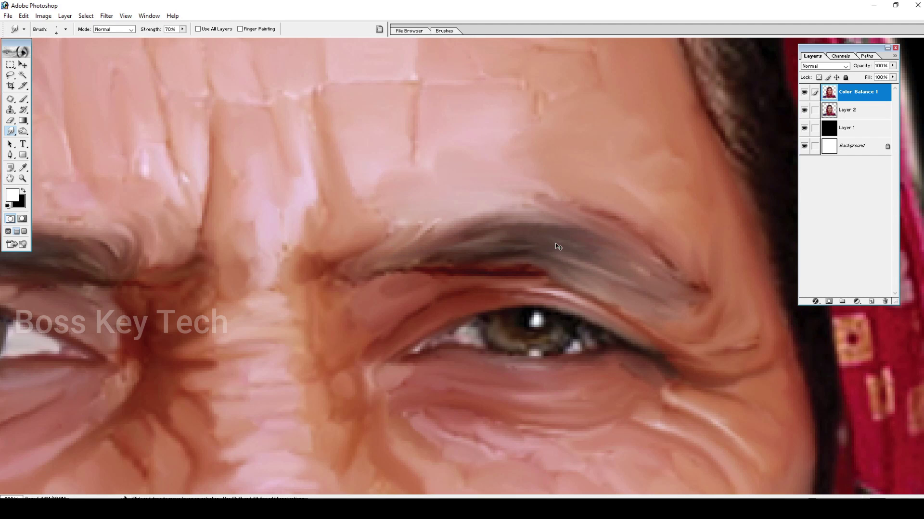
Smooth the iris, catchlight and inner white of the eye on the nose-stud side with a 3 to 5 px brush
{"action": "left_click_drag", "start_coordinate": [536, 358], "coordinate": [464, 242]}
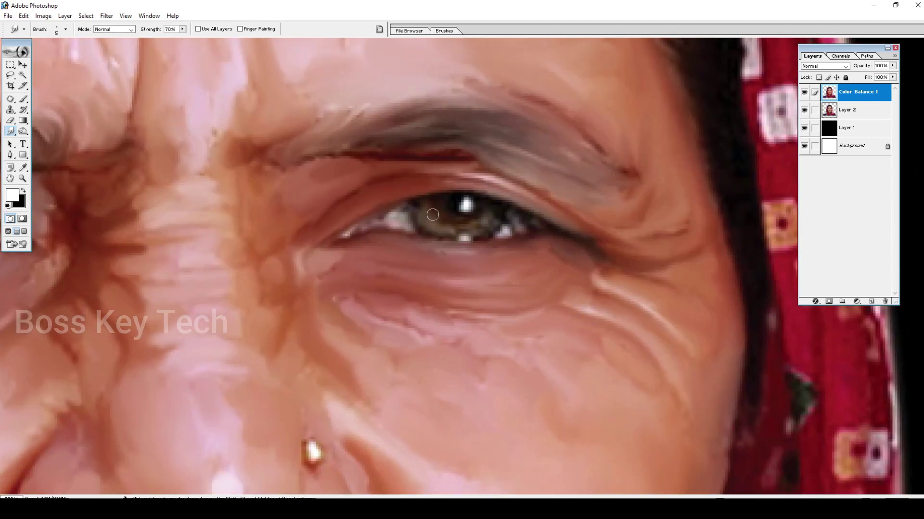
{"action": "left_click_drag", "start_coordinate": [418, 205], "coordinate": [436, 230]}
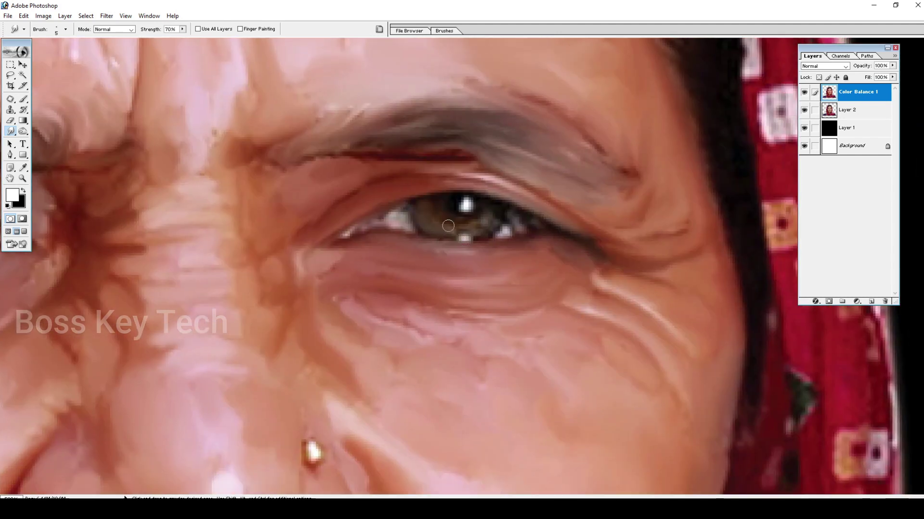
{"action": "left_click_drag", "start_coordinate": [465, 203], "coordinate": [475, 216]}
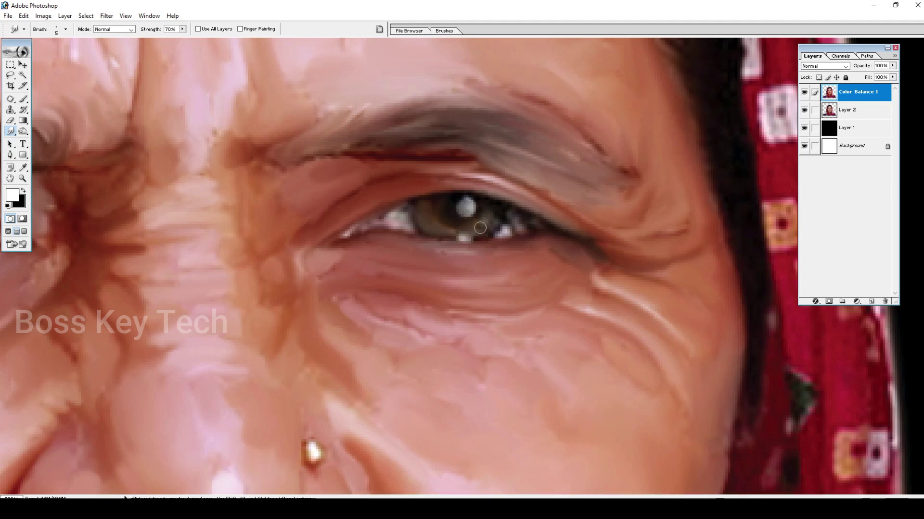
{"action": "key", "text": "bracketleft"}
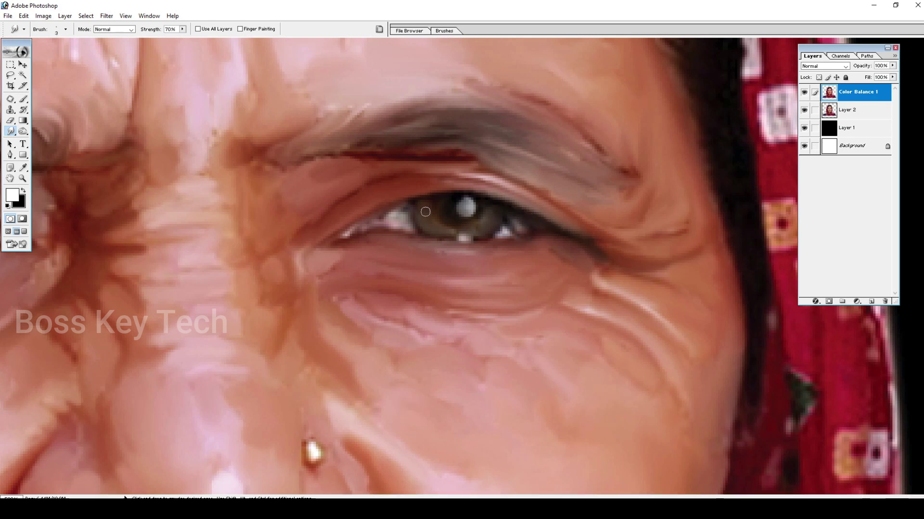
{"action": "left_click_drag", "start_coordinate": [390, 221], "coordinate": [409, 220]}
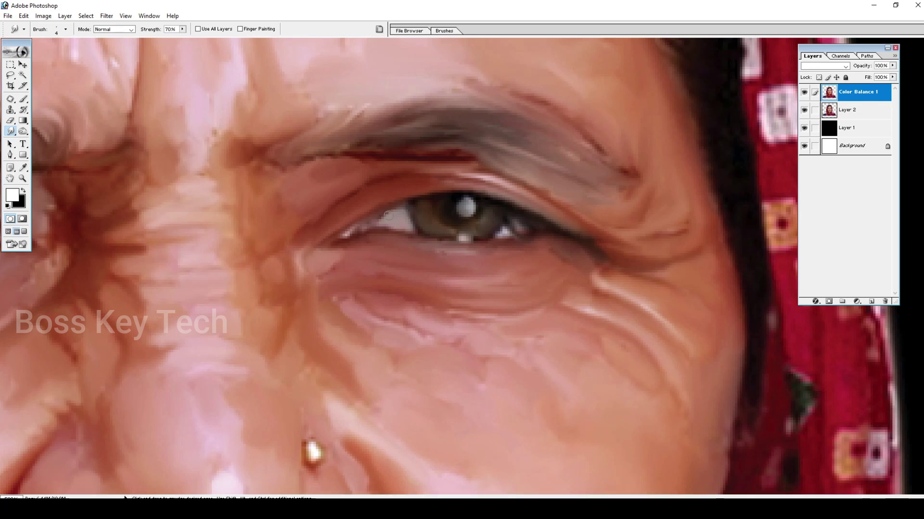
{"action": "left_click_drag", "start_coordinate": [376, 231], "coordinate": [393, 235]}
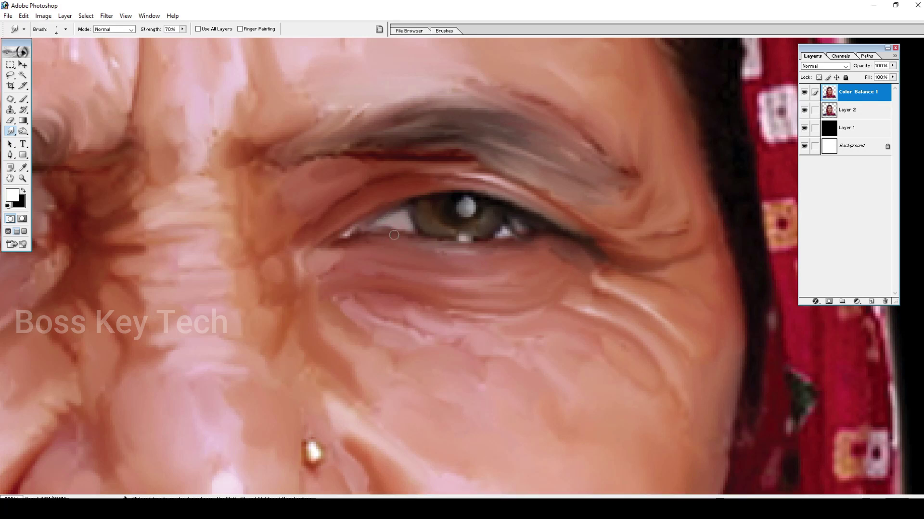
Review the painted eyes and eyebrows and the lower face in a wider view of the portrait
{"action": "key", "text": "ctrl+minus"}
{"action": "key", "text": "ctrl+minus"}
{"action": "key", "text": "ctrl+minus"}
{"action": "key", "text": "ctrl+minus"}
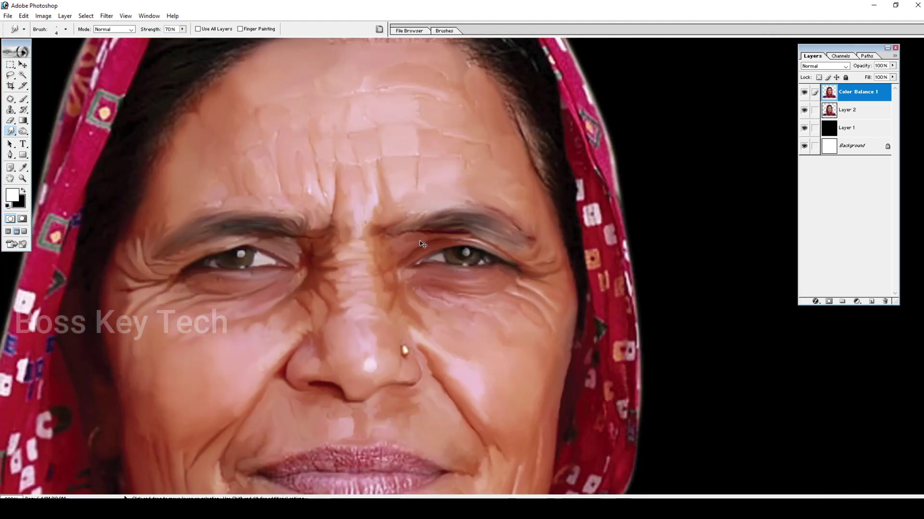
{"action": "key", "text": "ctrl+plus"}
{"action": "key", "text": "ctrl+plus"}
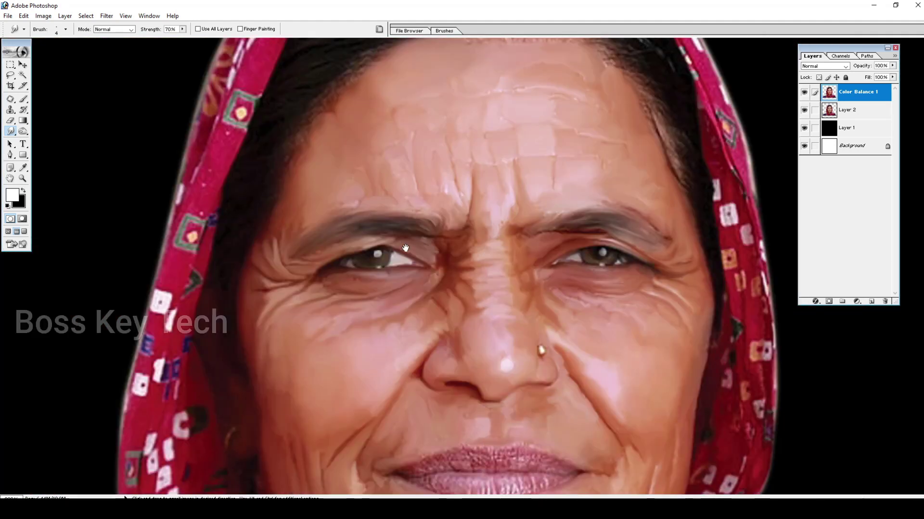
{"action": "left_click_drag", "start_coordinate": [534, 342], "coordinate": [468, 210]}
{"action": "left_click_drag", "start_coordinate": [502, 370], "coordinate": [495, 272]}
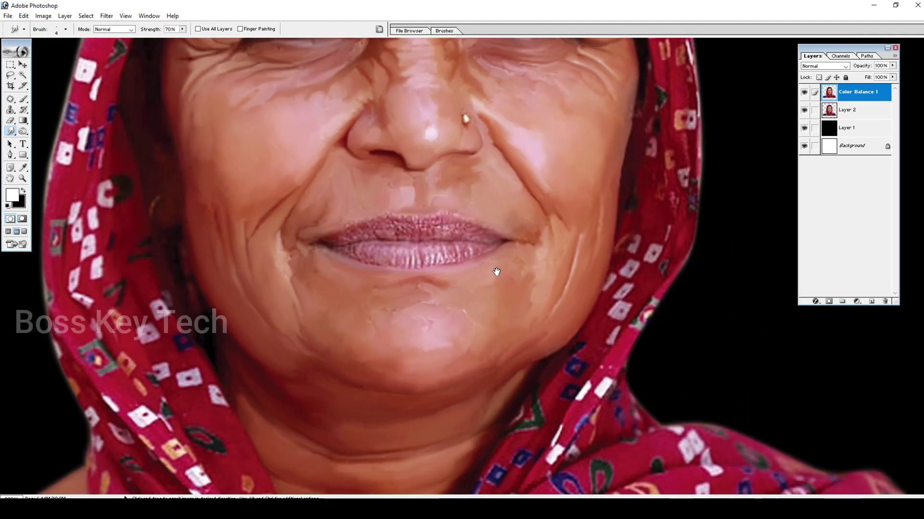
Smudge away the textured creases of the lips, working along the upper lip's edge and inward with a 5 px brush
{"action": "left_click", "coordinate": [407, 196], "text": "ctrl"}
{"action": "left_click", "coordinate": [436, 319], "text": "ctrl"}
{"action": "left_click_drag", "start_coordinate": [465, 343], "coordinate": [379, 278]}
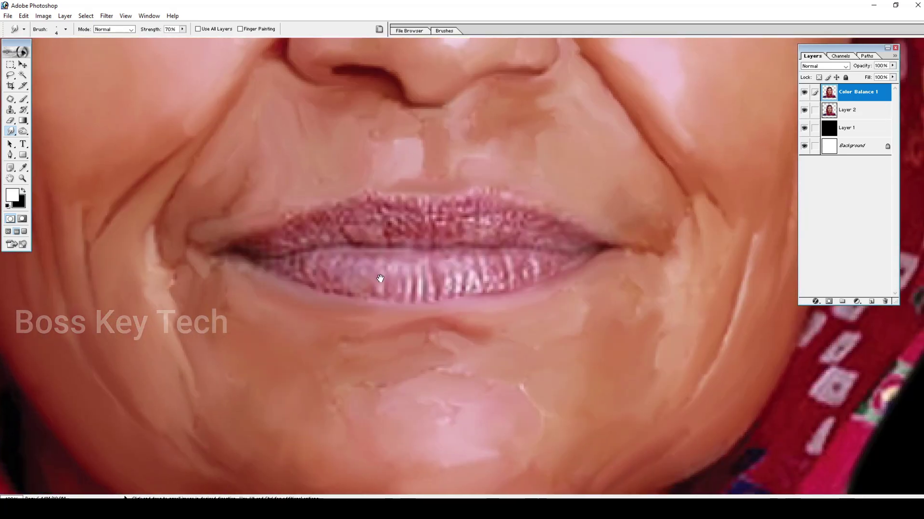
{"action": "left_click", "coordinate": [302, 233], "text": "ctrl"}
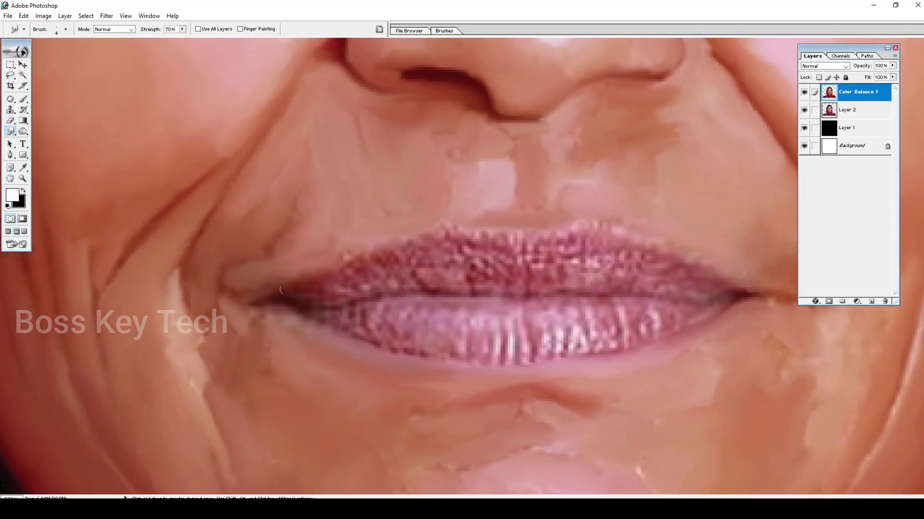
{"action": "left_click_drag", "start_coordinate": [306, 282], "coordinate": [361, 258]}
{"action": "left_click_drag", "start_coordinate": [350, 270], "coordinate": [379, 287]}
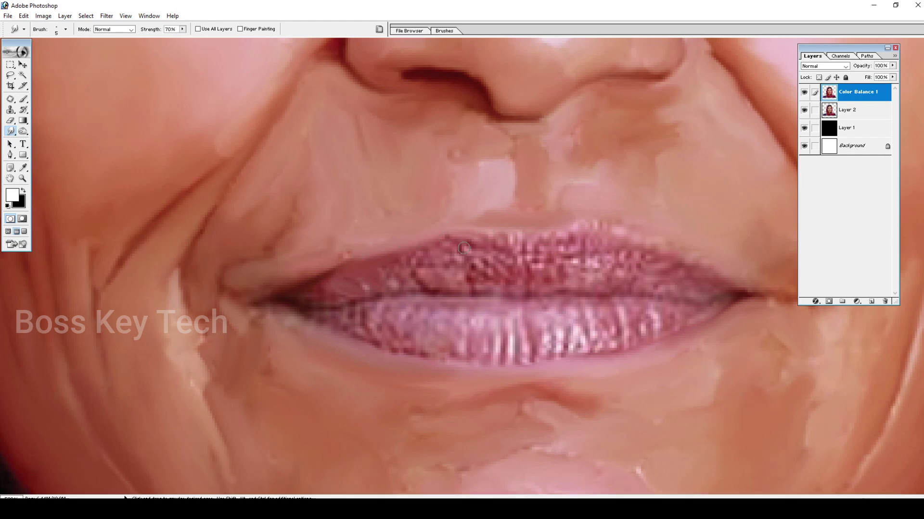
{"action": "left_click_drag", "start_coordinate": [469, 241], "coordinate": [557, 247]}
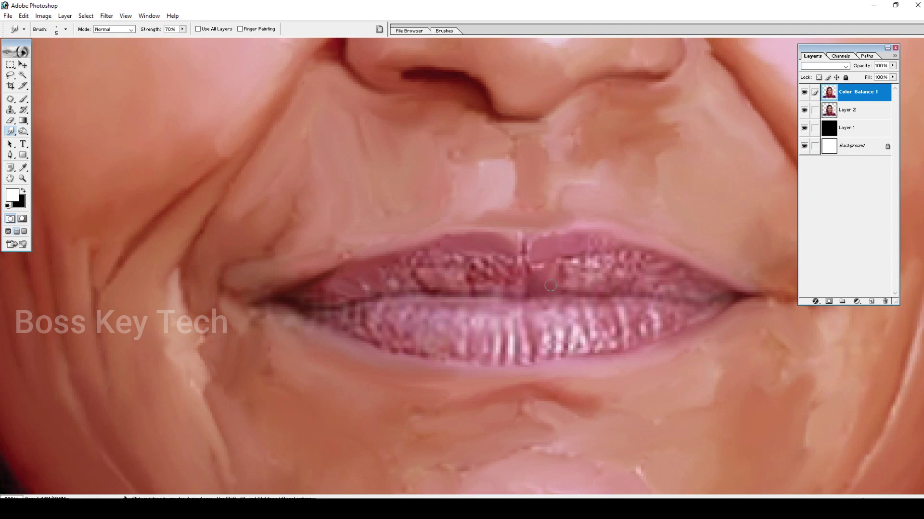
{"action": "mouse_move", "coordinate": [545, 269]}
{"action": "left_mouse_down"}
{"action": "mouse_move", "coordinate": [580, 268]}
{"action": "mouse_move", "coordinate": [570, 258]}
{"action": "mouse_move", "coordinate": [588, 270]}
{"action": "left_mouse_up"}
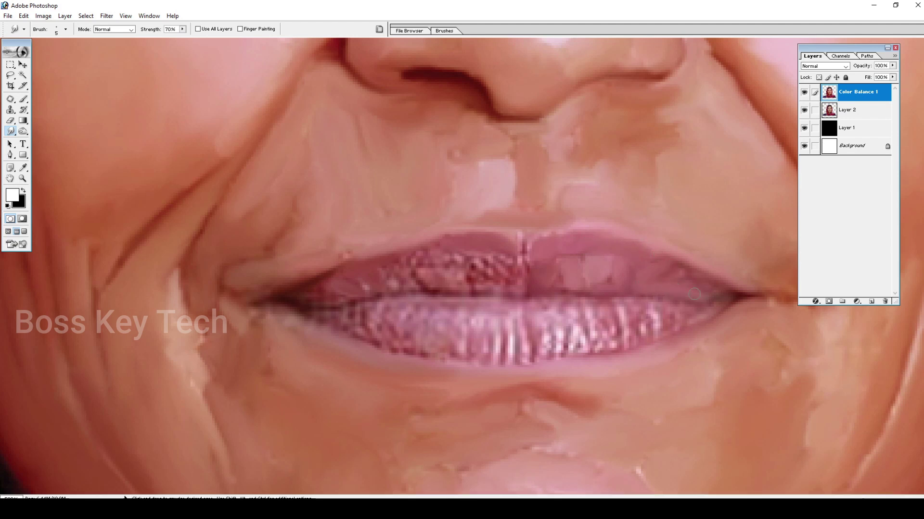
{"action": "mouse_move", "coordinate": [535, 272]}
{"action": "left_mouse_down"}
{"action": "mouse_move", "coordinate": [509, 274]}
{"action": "mouse_move", "coordinate": [514, 286]}
{"action": "mouse_move", "coordinate": [503, 260]}
{"action": "mouse_move", "coordinate": [498, 284]}
{"action": "mouse_move", "coordinate": [480, 263]}
{"action": "mouse_move", "coordinate": [487, 258]}
{"action": "mouse_move", "coordinate": [454, 270]}
{"action": "mouse_move", "coordinate": [464, 263]}
{"action": "mouse_move", "coordinate": [446, 249]}
{"action": "mouse_move", "coordinate": [384, 268]}
{"action": "mouse_move", "coordinate": [420, 287]}
{"action": "mouse_move", "coordinate": [395, 275]}
{"action": "mouse_move", "coordinate": [418, 283]}
{"action": "mouse_move", "coordinate": [415, 267]}
{"action": "mouse_move", "coordinate": [459, 291]}
{"action": "left_mouse_up"}
{"action": "mouse_move", "coordinate": [398, 283]}
{"action": "left_mouse_down"}
{"action": "mouse_move", "coordinate": [368, 293]}
{"action": "mouse_move", "coordinate": [359, 284]}
{"action": "left_mouse_up"}
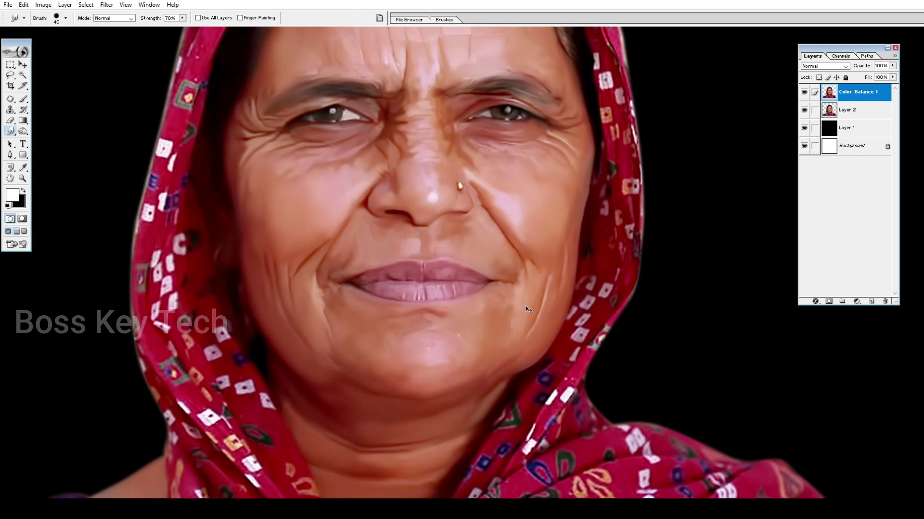
Check the document's pixel dimensions, print size and resolution in Image Size
{"action": "key", "text": "ctrl+minus"}
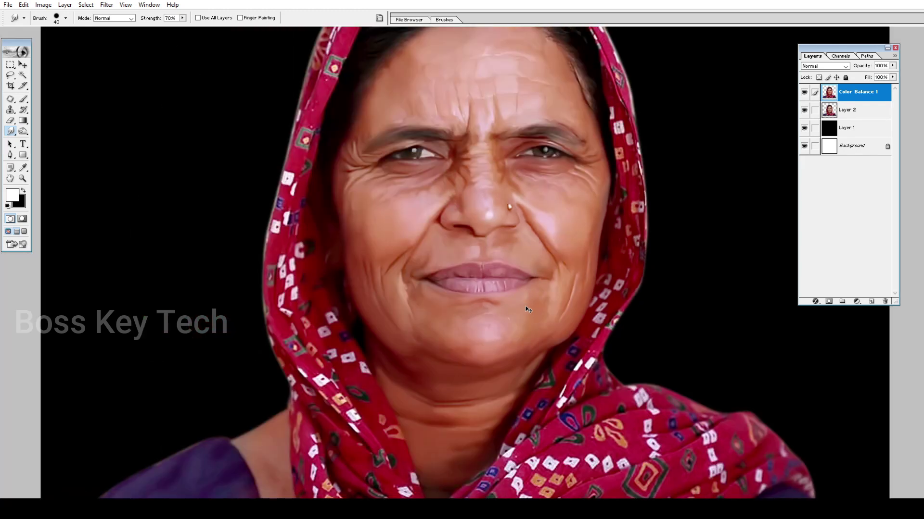
{"action": "key", "text": "alt+i"}
{"action": "key", "text": "i"}
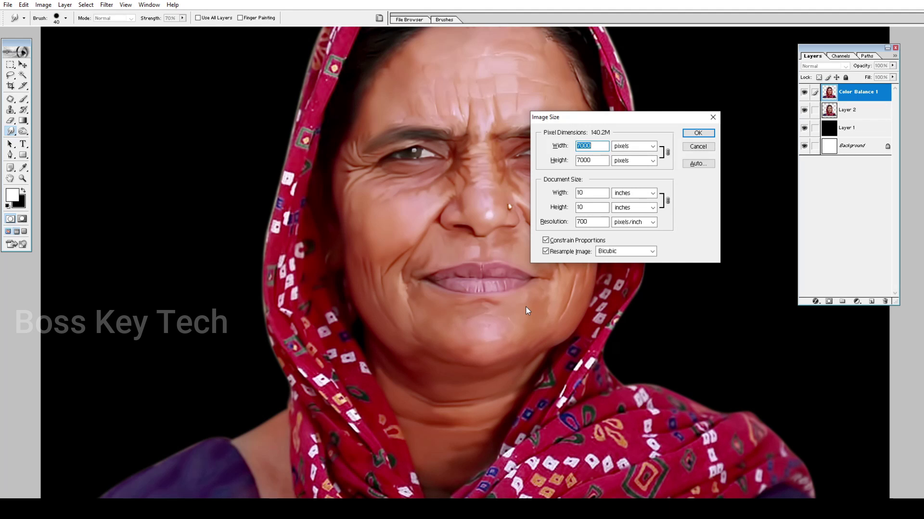
{"action": "left_click", "coordinate": [698, 133]}
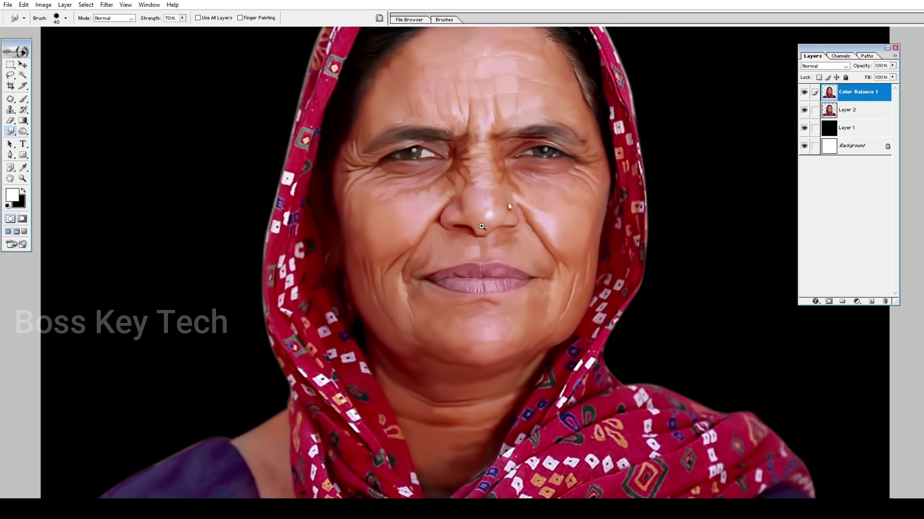
Create an empty layer above Color Balance 1 for smudging with Use All Layers, and set the brush hardness to 0%
{"action": "left_click_drag", "start_coordinate": [380, 106], "coordinate": [364, 66]}
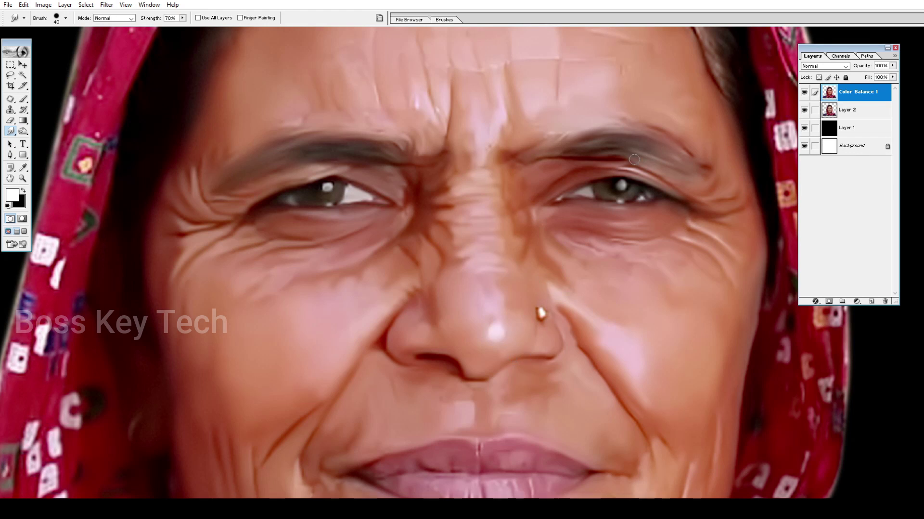
{"action": "left_click", "coordinate": [871, 302]}
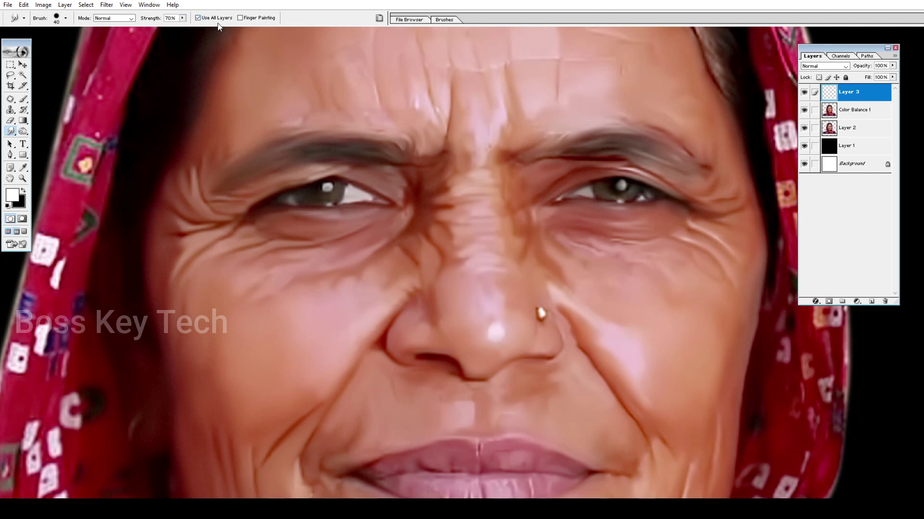
{"action": "left_click", "coordinate": [447, 21]}
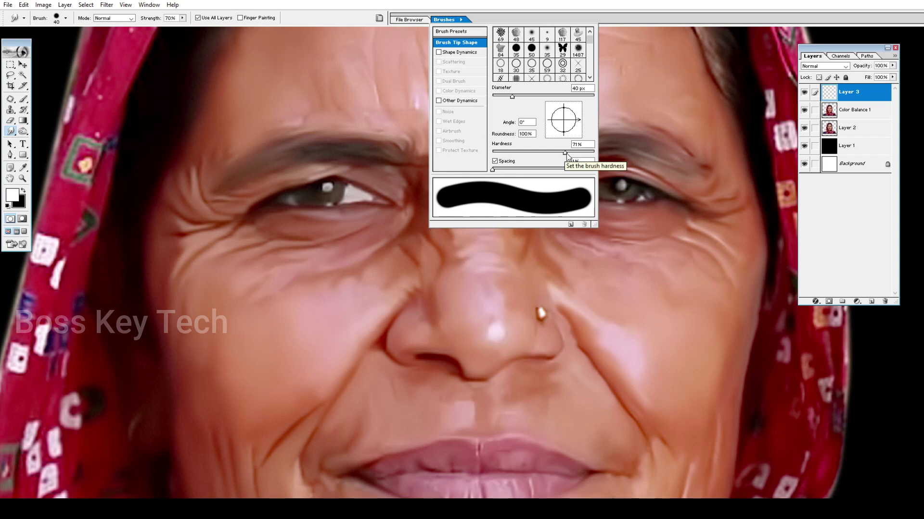
{"action": "left_click_drag", "start_coordinate": [565, 153], "coordinate": [492, 152]}
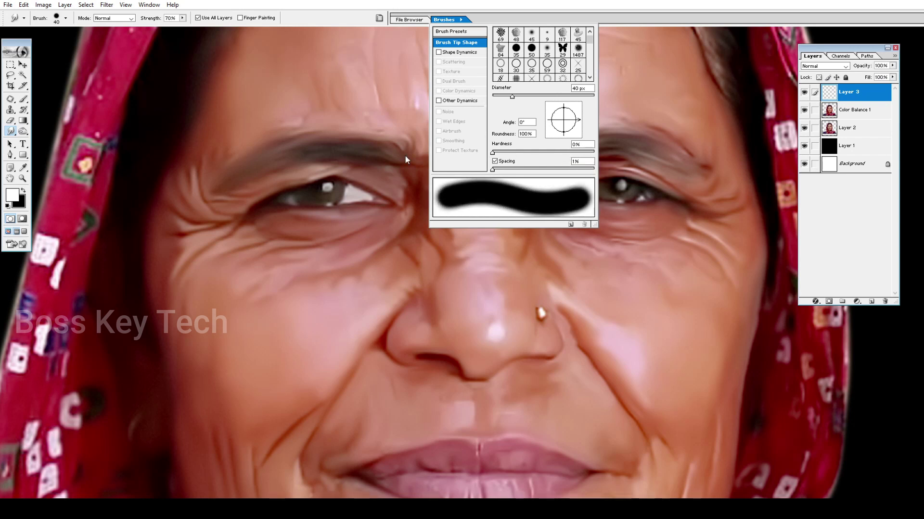
{"action": "left_click", "coordinate": [635, 329]}
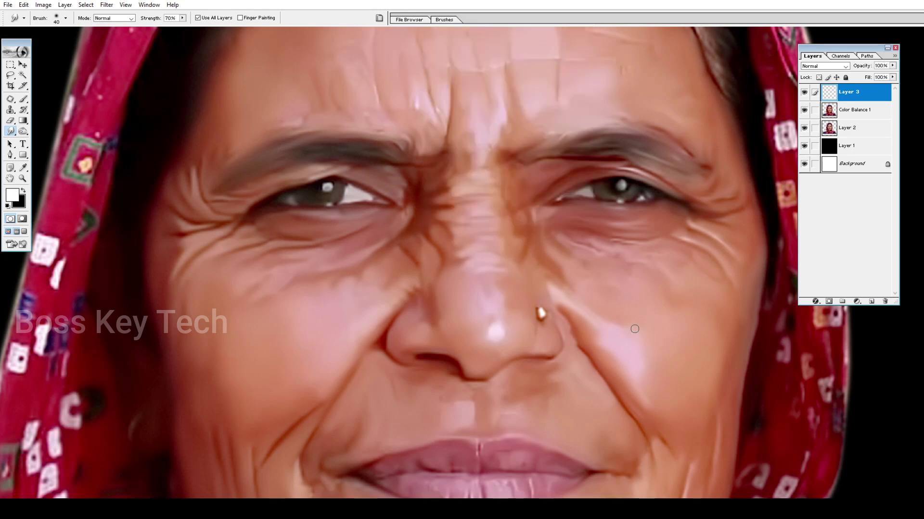
Blend the nose tip and the edges of its white highlight into the surrounding skin, adjusting the soft brush around 70 px
{"action": "left_click", "coordinate": [471, 350], "text": "ctrl"}
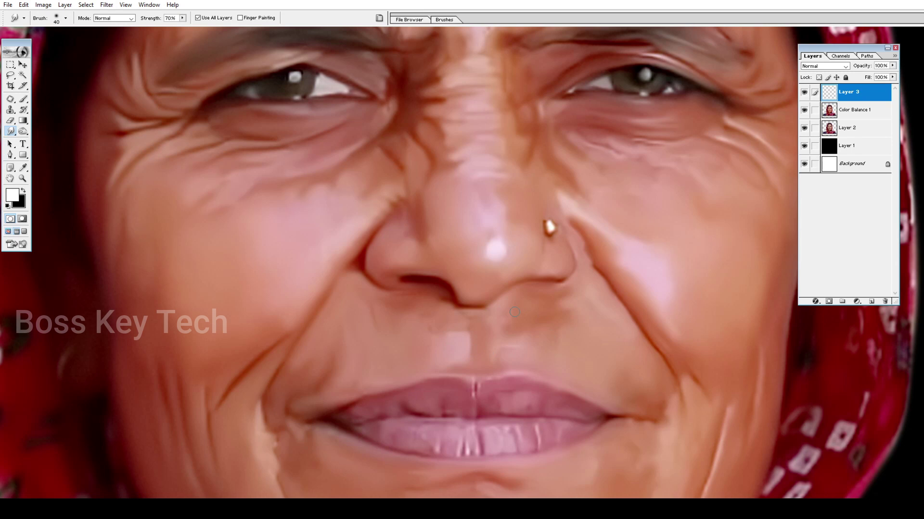
{"action": "left_click", "coordinate": [481, 232], "text": "ctrl"}
{"action": "left_click", "coordinate": [441, 313], "text": "ctrl"}
{"action": "mouse_move", "coordinate": [515, 264]}
{"action": "left_mouse_down"}
{"action": "mouse_move", "coordinate": [515, 334]}
{"action": "mouse_move", "coordinate": [487, 295]}
{"action": "left_mouse_up"}
{"action": "key", "text": "bracketright"}
{"action": "key", "text": "bracketright"}
{"action": "key", "text": "bracketright"}
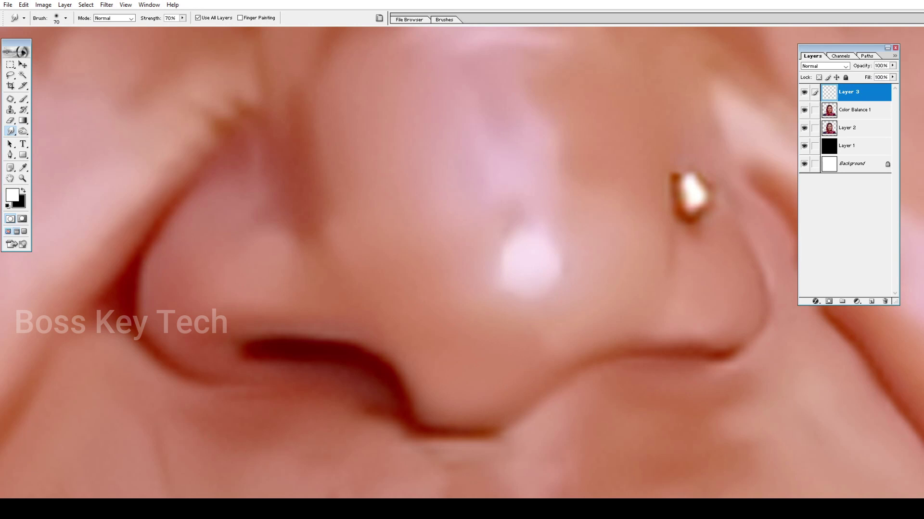
{"action": "key", "text": "bracketright"}
{"action": "key", "text": "bracketright"}
{"action": "key", "text": "bracketleft"}
{"action": "key", "text": "bracketleft"}
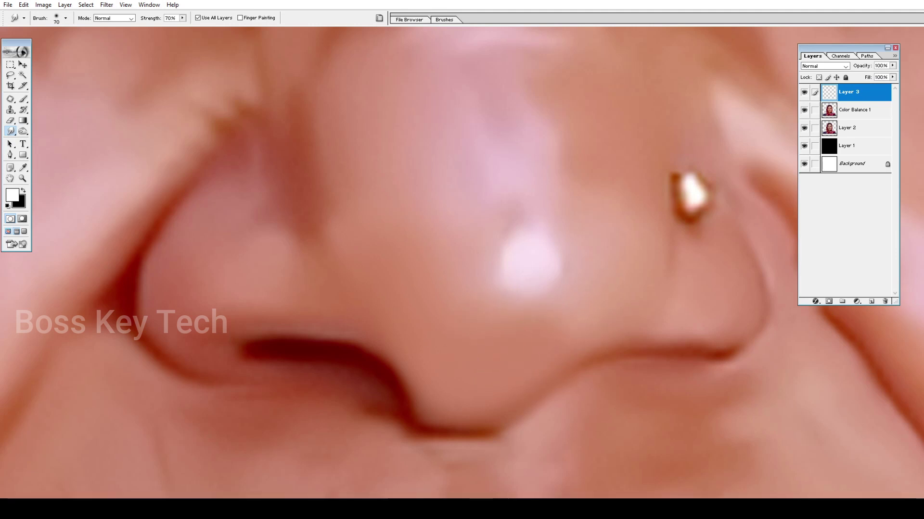
{"action": "key", "text": "bracketright"}
{"action": "key", "text": "bracketleft"}
{"action": "key", "text": "bracketleft"}
{"action": "mouse_move", "coordinate": [531, 267]}
{"action": "left_mouse_down"}
{"action": "mouse_move", "coordinate": [518, 251]}
{"action": "mouse_move", "coordinate": [515, 271]}
{"action": "left_mouse_up"}
Blend the skin above the left-hand nostril and across that nose wing, varying the soft brush between 40 and 60 px
{"action": "key", "text": "bracketleft"}
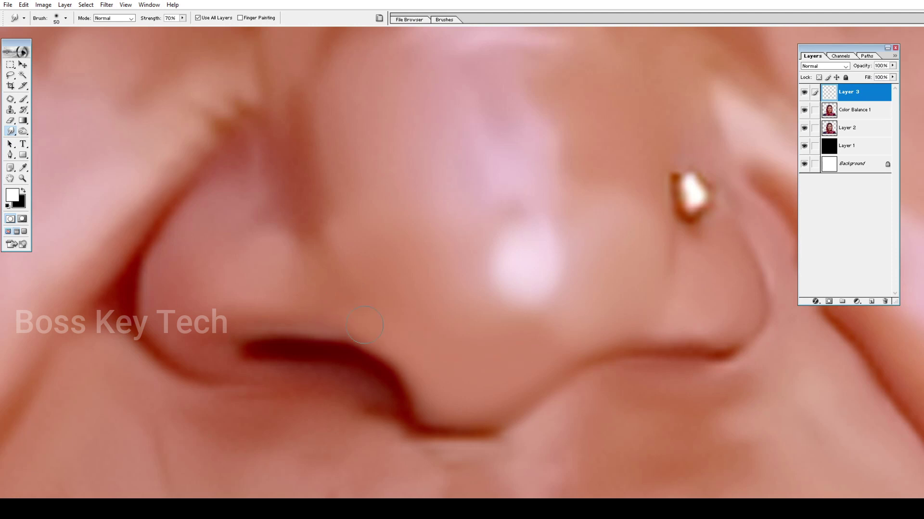
{"action": "key", "text": "bracketleft"}
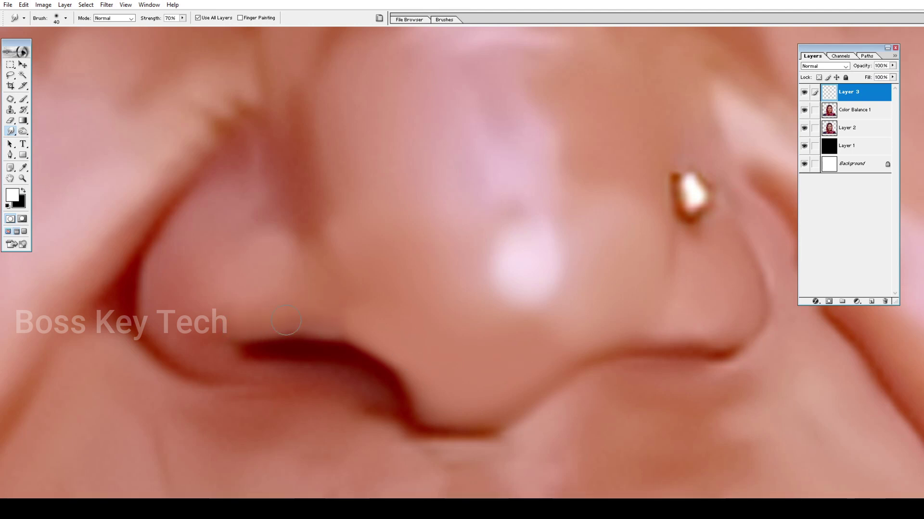
{"action": "key", "text": "bracketleft"}
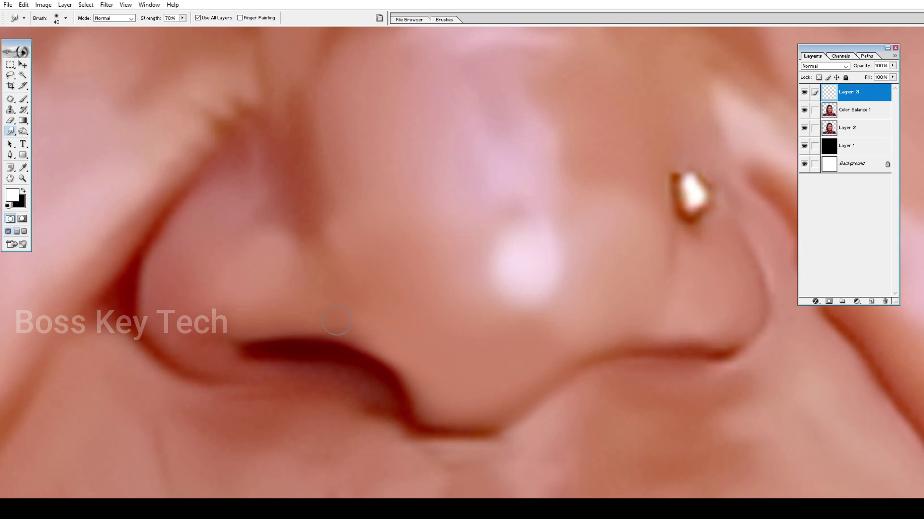
{"action": "left_click_drag", "start_coordinate": [257, 272], "coordinate": [279, 245]}
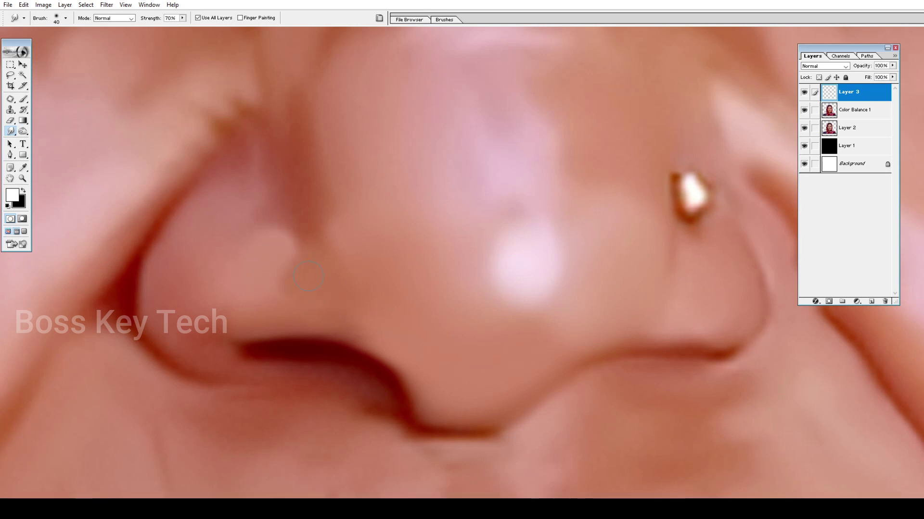
{"action": "key", "text": "bracketright"}
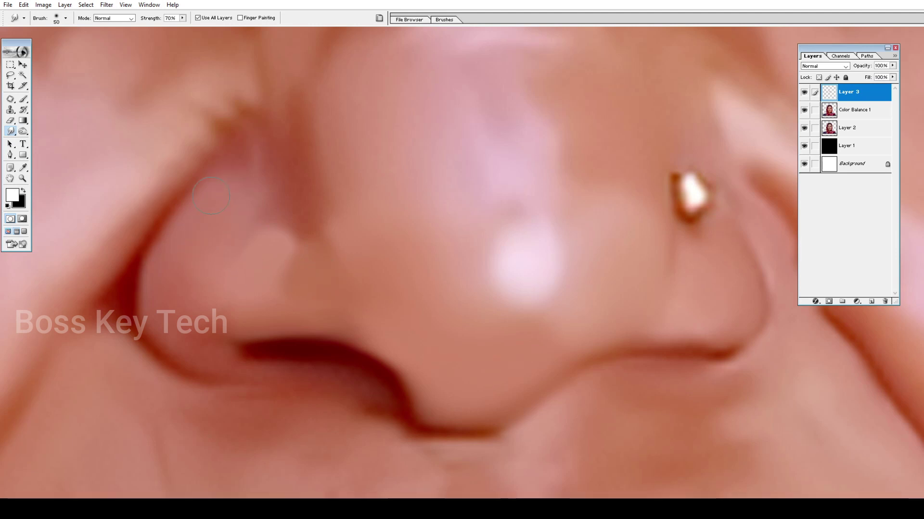
{"action": "key", "text": "bracketright"}
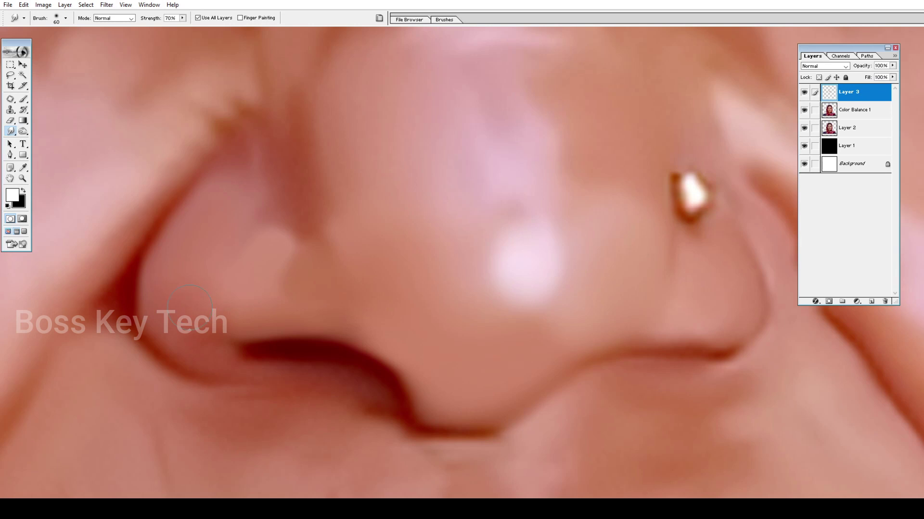
Smooth the edges of the dark left-hand nostril and the skin around its outer end with a 30 px brush
{"action": "key", "text": "bracketleft"}
{"action": "key", "text": "bracketleft"}
{"action": "key", "text": "bracketleft"}
{"action": "key", "text": "bracketleft"}
{"action": "key", "text": "bracketright"}
{"action": "key", "text": "bracketright"}
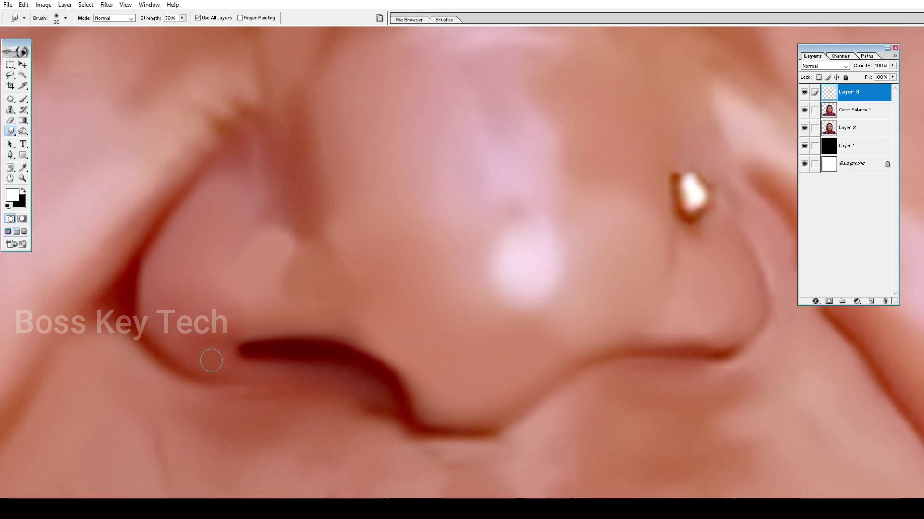
{"action": "key", "text": "bracketright"}
{"action": "key", "text": "bracketleft"}
{"action": "key", "text": "bracketleft"}
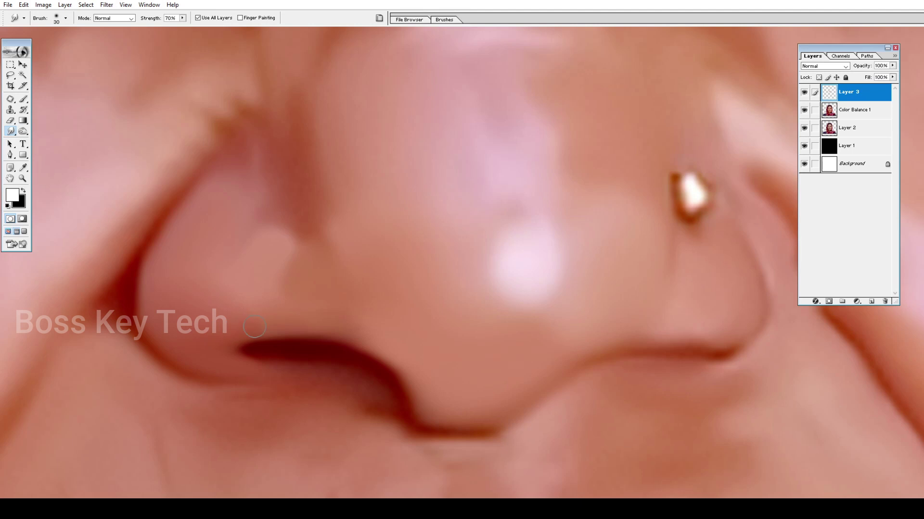
Smudge the dark underside line of the nose tip into a clean curve toward the right-hand nostril, and blend the skin above it
{"action": "key", "text": "bracketright"}
{"action": "key", "text": "bracketleft"}
{"action": "key", "text": "bracketleft"}
{"action": "left_click_drag", "start_coordinate": [490, 427], "coordinate": [543, 399]}
{"action": "key", "text": "bracketright"}
{"action": "key", "text": "bracketright"}
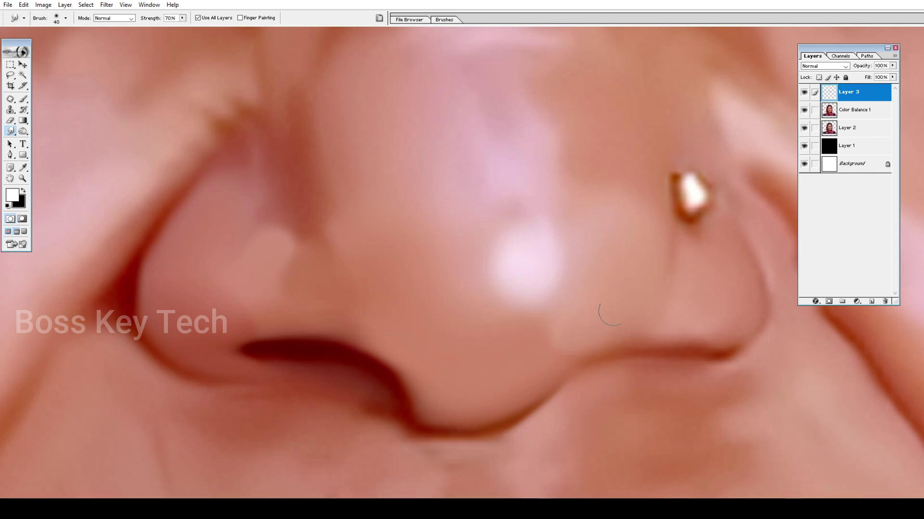
Blend the pink highlight above the nose tip and the brown skin beside it, working up to a 60 px brush
{"action": "left_click_drag", "start_coordinate": [597, 196], "coordinate": [563, 301]}
{"action": "key", "text": "bracketright"}
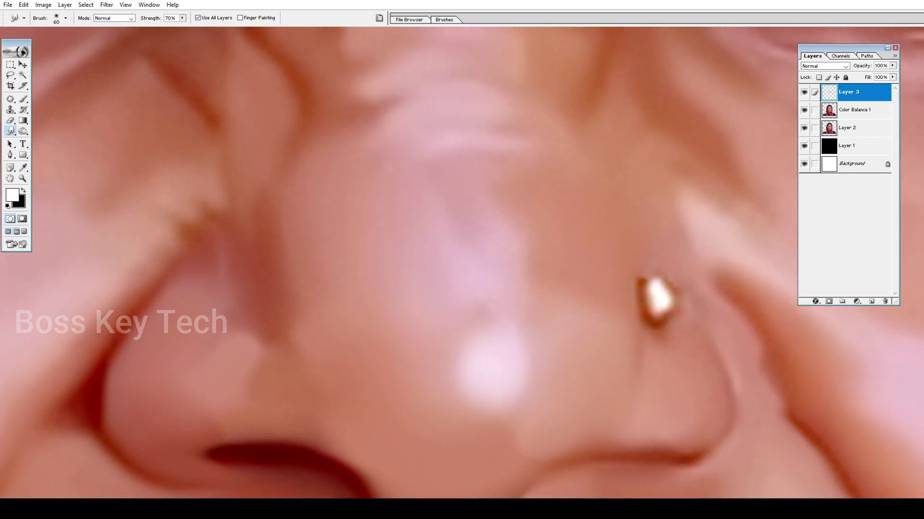
{"action": "key", "text": "bracketright"}
{"action": "key", "text": "bracketleft"}
{"action": "mouse_move", "coordinate": [475, 226]}
{"action": "left_mouse_down"}
{"action": "mouse_move", "coordinate": [485, 215]}
{"action": "mouse_move", "coordinate": [477, 209]}
{"action": "mouse_move", "coordinate": [480, 171]}
{"action": "left_mouse_up"}
{"action": "key", "text": "bracketleft"}
{"action": "key", "text": "bracketleft"}
{"action": "key", "text": "bracketleft"}
{"action": "key", "text": "bracketright"}
{"action": "key", "text": "bracketright"}
{"action": "key", "text": "bracketright"}
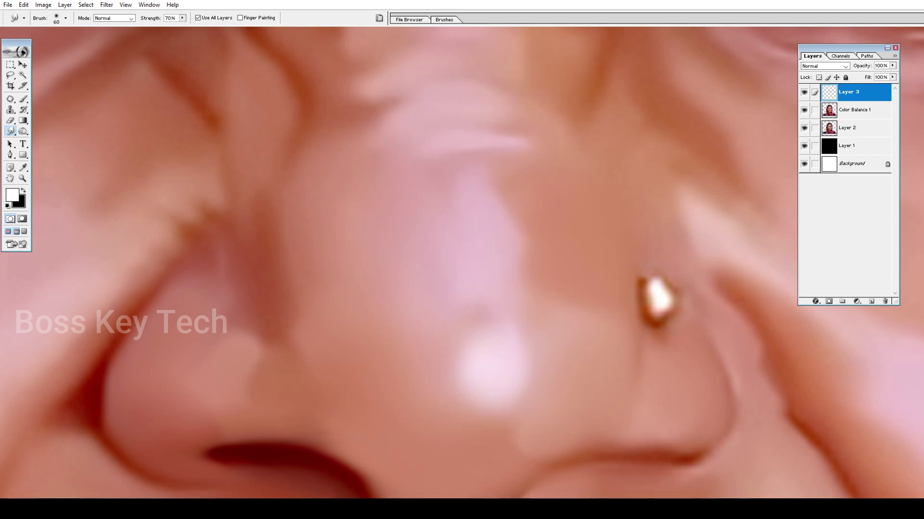
Smooth the left-hand side of the nose down to the wing shadow, using 70 px and then 40 px brushes
{"action": "key", "text": "bracketright"}
{"action": "key", "text": "bracketright"}
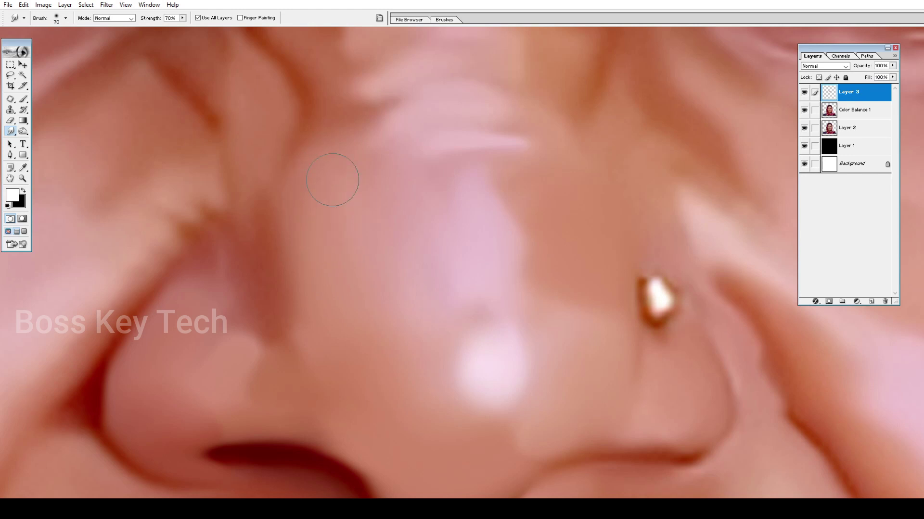
{"action": "key", "text": "bracketleft"}
{"action": "key", "text": "bracketleft"}
{"action": "key", "text": "bracketleft"}
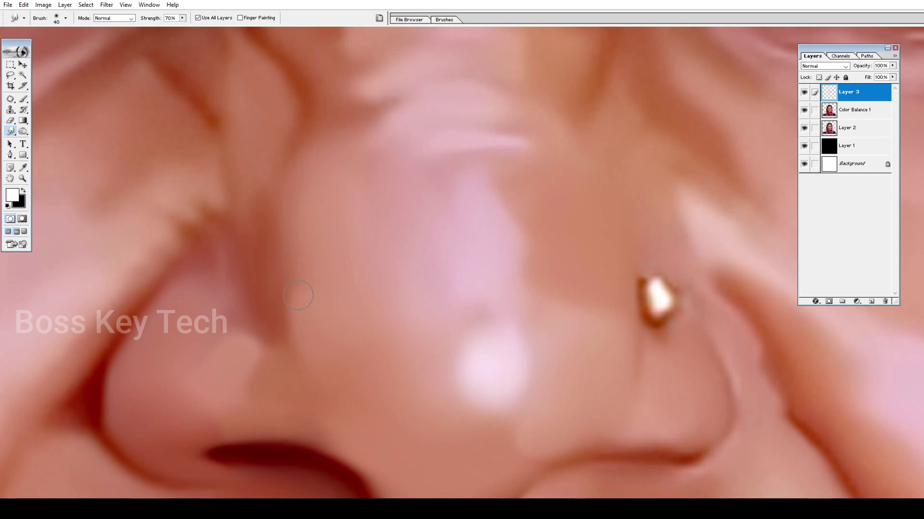
Smudge the light band across the middle of the nose bridge outward and soften the brown shading on its right-hand side
{"action": "scroll", "coordinate": [322, 310], "scroll_direction": "up", "scroll_amount": 3}
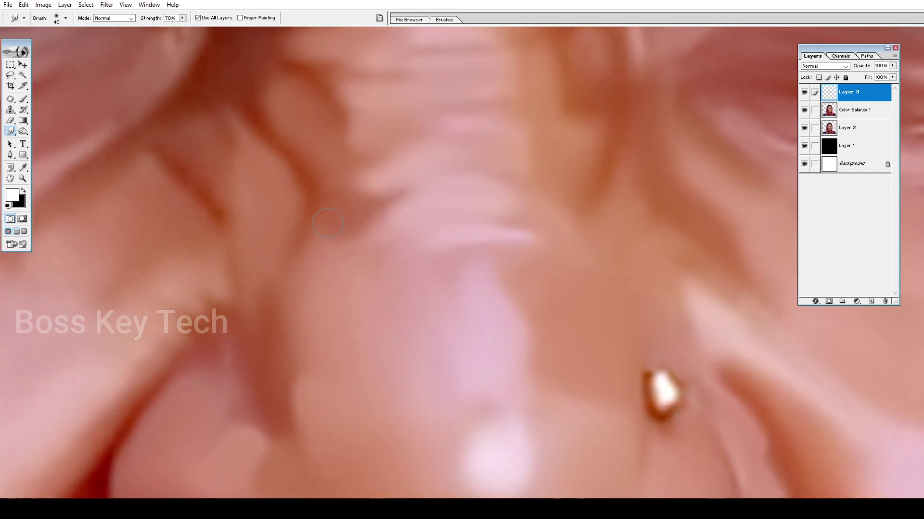
{"action": "key", "text": "["}
{"action": "left_click_drag", "start_coordinate": [398, 173], "coordinate": [365, 186]}
{"action": "key", "text": "bracketright"}
{"action": "key", "text": "bracketright"}
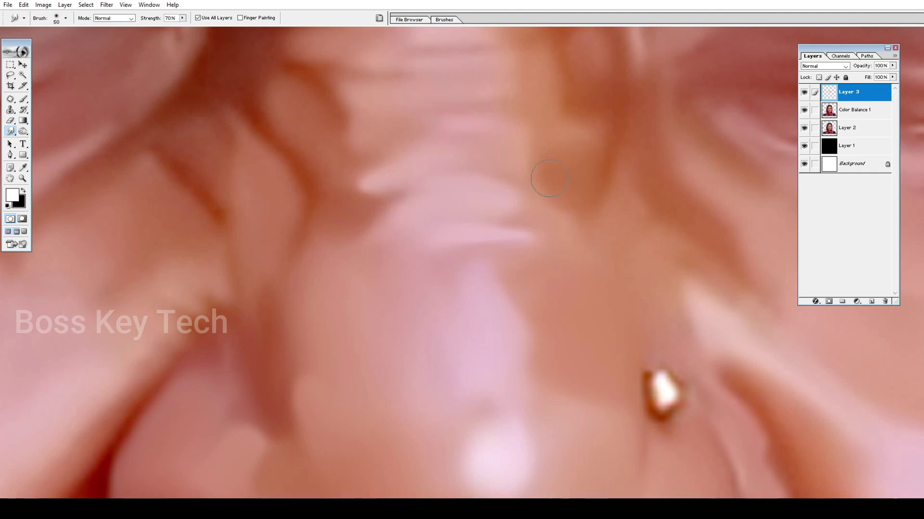
{"action": "key", "text": "bracketleft"}
{"action": "key", "text": "bracketleft"}
Soften the brown folds between the nose bridge and the cheek, above the nose stud, with a 20 to 30 px brush
{"action": "left_click_drag", "start_coordinate": [651, 246], "coordinate": [574, 242]}
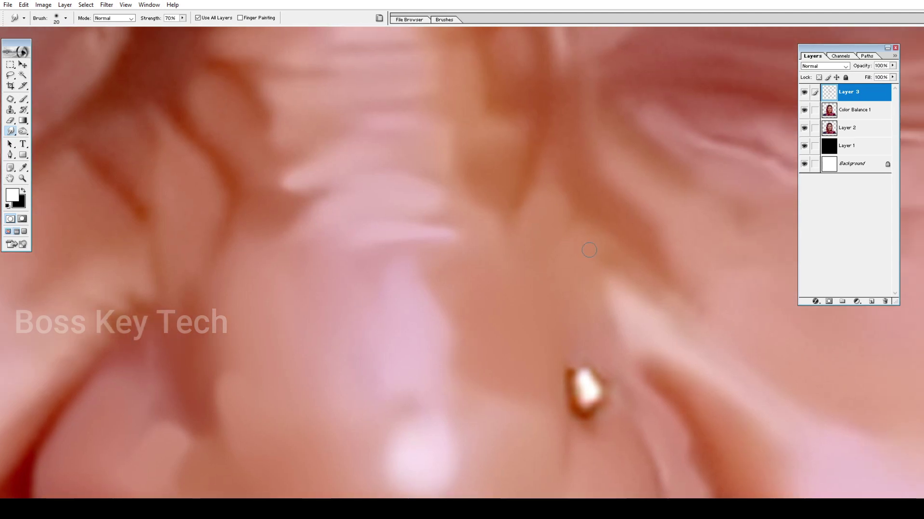
{"action": "key", "text": "bracketright"}
{"action": "left_click_drag", "start_coordinate": [627, 196], "coordinate": [612, 281]}
{"action": "left_click_drag", "start_coordinate": [525, 231], "coordinate": [514, 292]}
{"action": "key", "text": "bracketleft"}
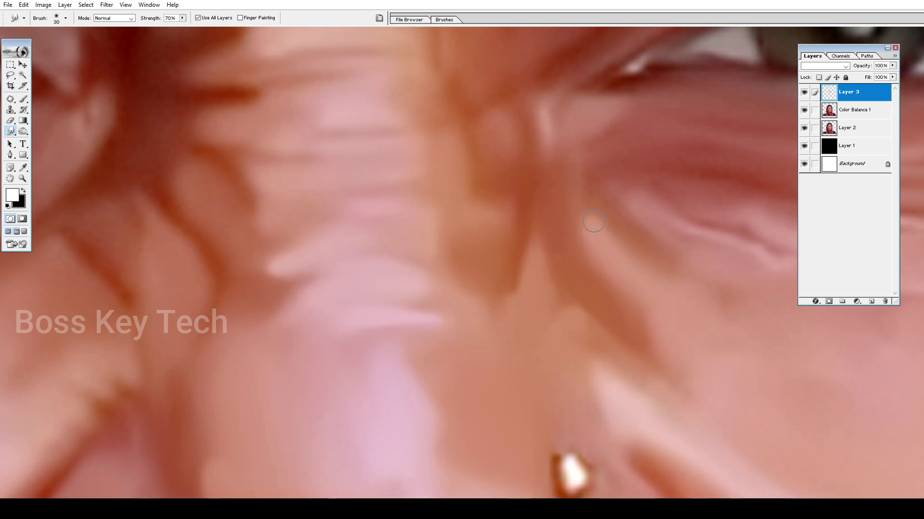
Blend the folds below the right-hand inner eye corner and the bridge shadow beside it, switching between 20 and 40 px brushes
{"action": "key", "text": "bracketright"}
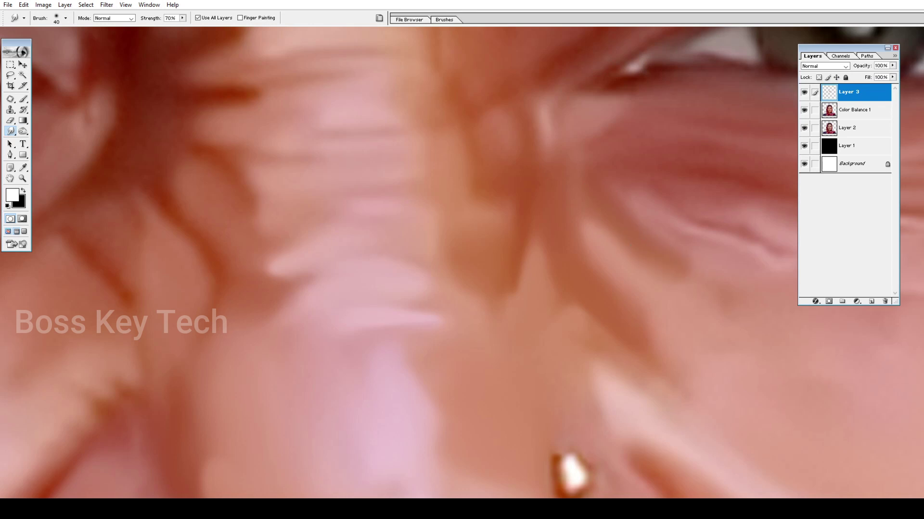
{"action": "key", "text": "bracketleft"}
{"action": "key", "text": "bracketleft"}
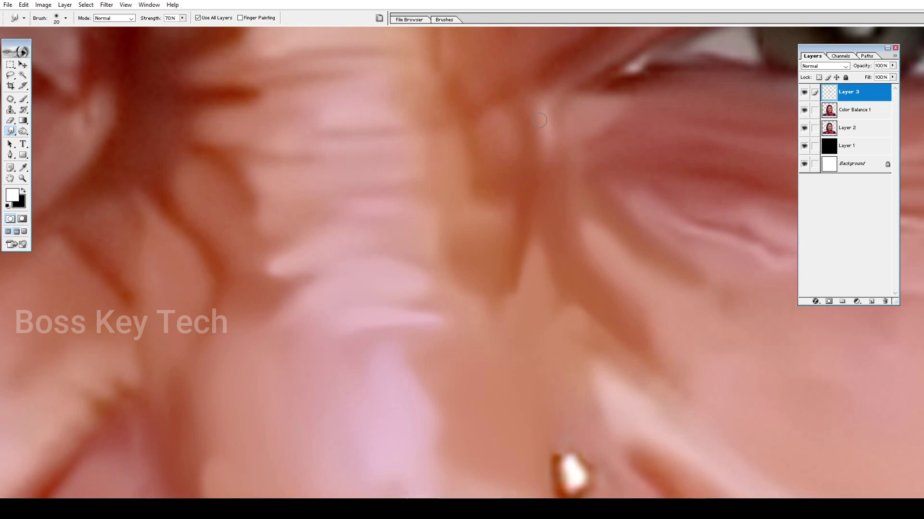
{"action": "key", "text": "bracketright"}
{"action": "key", "text": "bracketright"}
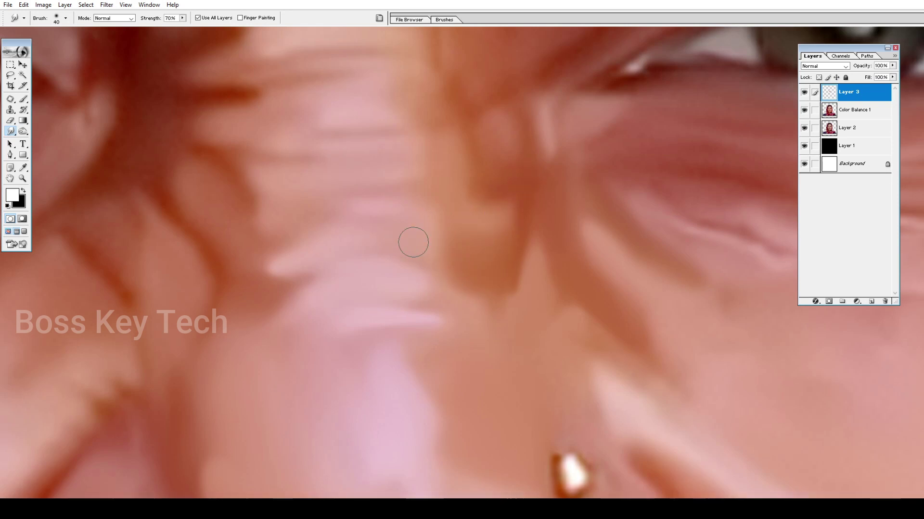
Pull a light streak of the nose bridge outward into the brown shadow on its left-hand side
{"action": "scroll", "coordinate": [413, 243], "scroll_direction": "left", "scroll_amount": 3}
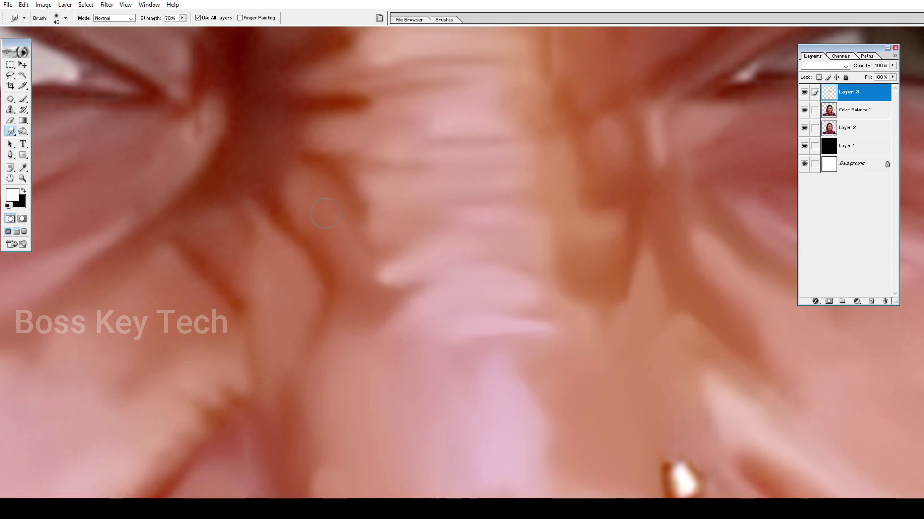
{"action": "key", "text": "bracketleft"}
{"action": "left_click_drag", "start_coordinate": [412, 184], "coordinate": [363, 186]}
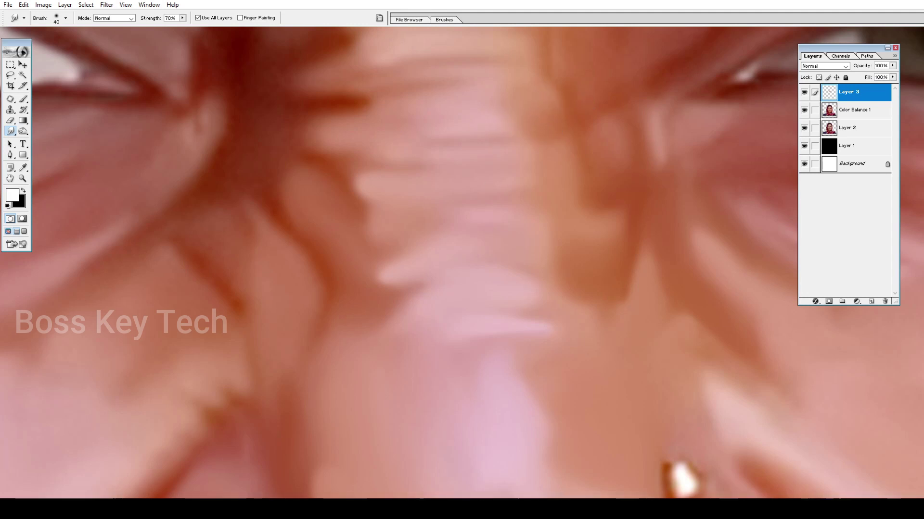
Blend the upper nose bridge into the eye-socket shadows on both sides, reducing the brush from 50 to 30 px
{"action": "mouse_move", "coordinate": [653, 142]}
{"action": "left_mouse_down"}
{"action": "mouse_move", "coordinate": [614, 171]}
{"action": "mouse_move", "coordinate": [575, 275]}
{"action": "left_mouse_up"}
{"action": "key", "text": "bracketright"}
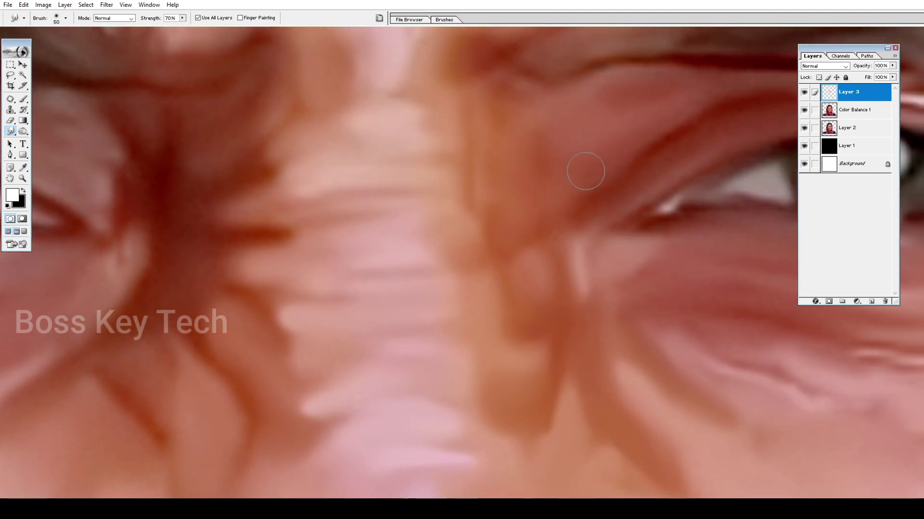
{"action": "key", "text": "bracketleft"}
{"action": "key", "text": "bracketleft"}
{"action": "key", "text": "bracketright"}
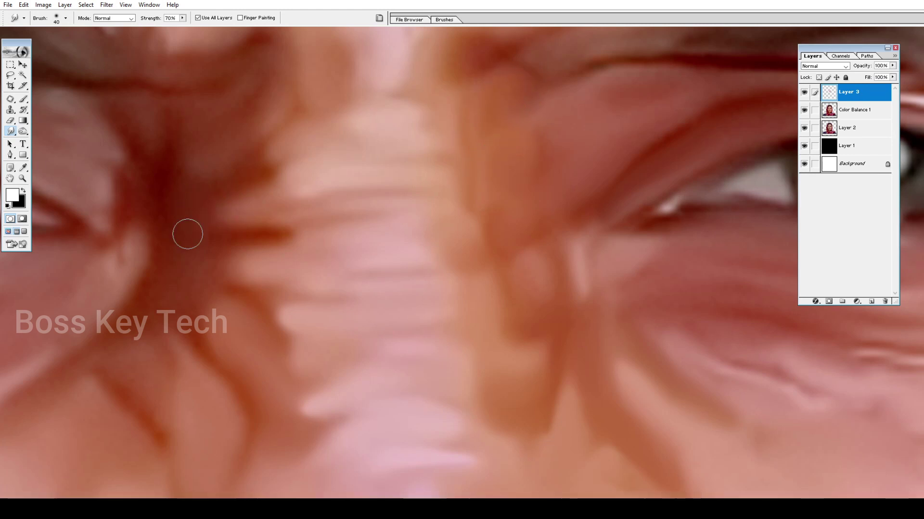
{"action": "key", "text": "bracketleft"}
{"action": "key", "text": "bracketleft"}
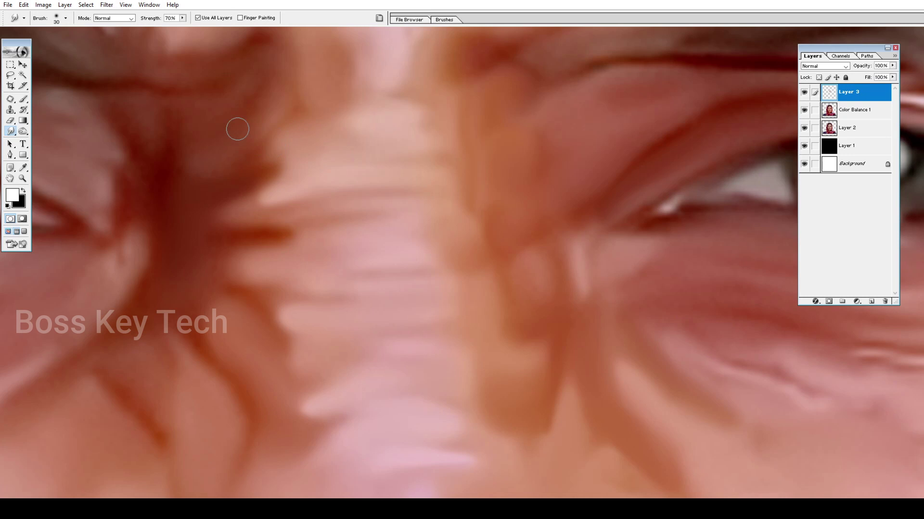
Smooth the skin and dark crease running from the left-hand inner eye corner toward the cheek, using 50 and 30 px brushes
{"action": "left_click_drag", "start_coordinate": [261, 286], "coordinate": [363, 162]}
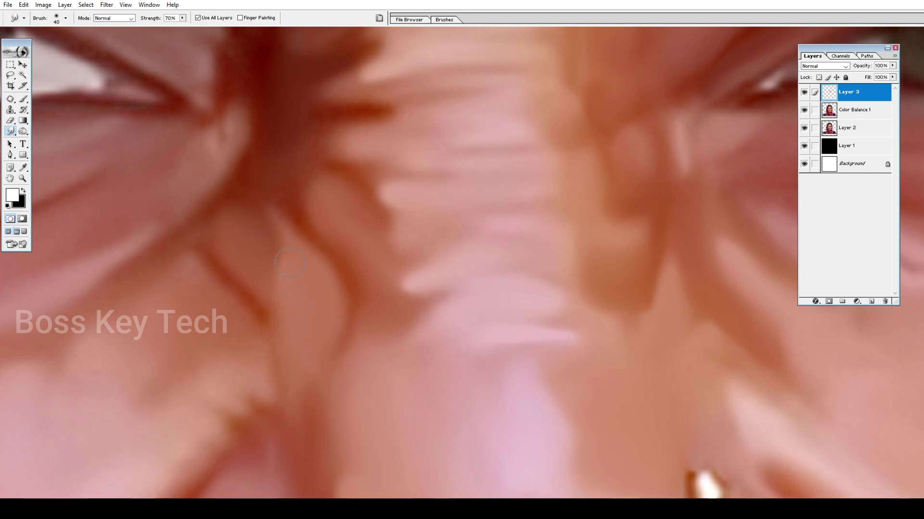
{"action": "left_click_drag", "start_coordinate": [284, 362], "coordinate": [362, 287]}
{"action": "key", "text": "]"}
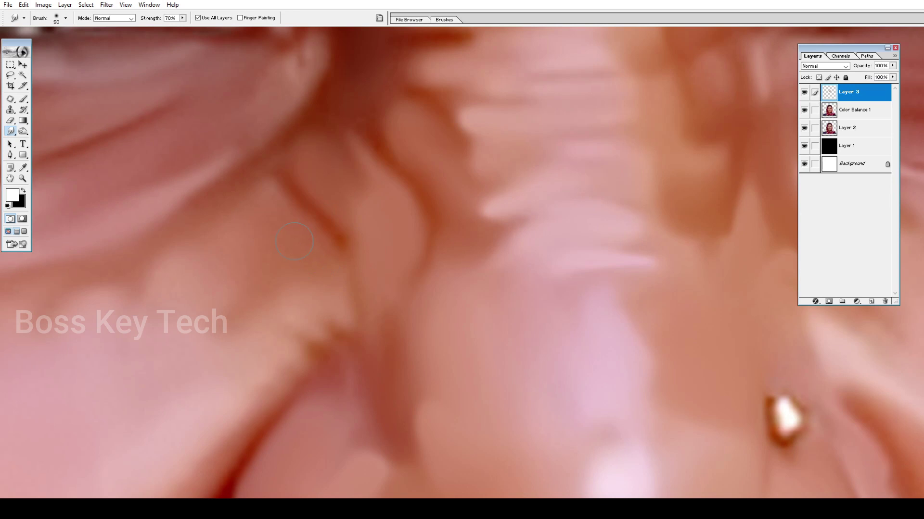
{"action": "key", "text": "bracketleft"}
{"action": "key", "text": "bracketleft"}
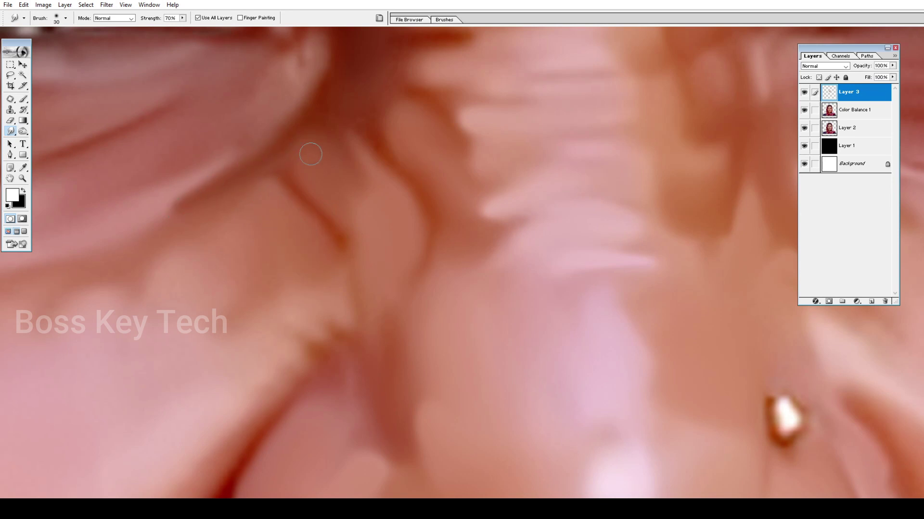
Smudge the brown patch at the top of the left-hand nose wing upward, adjusting the brush between 10 and 50 px
{"action": "left_click_drag", "start_coordinate": [396, 323], "coordinate": [487, 241]}
{"action": "key", "text": "bracketleft"}
{"action": "key", "text": "bracketleft"}
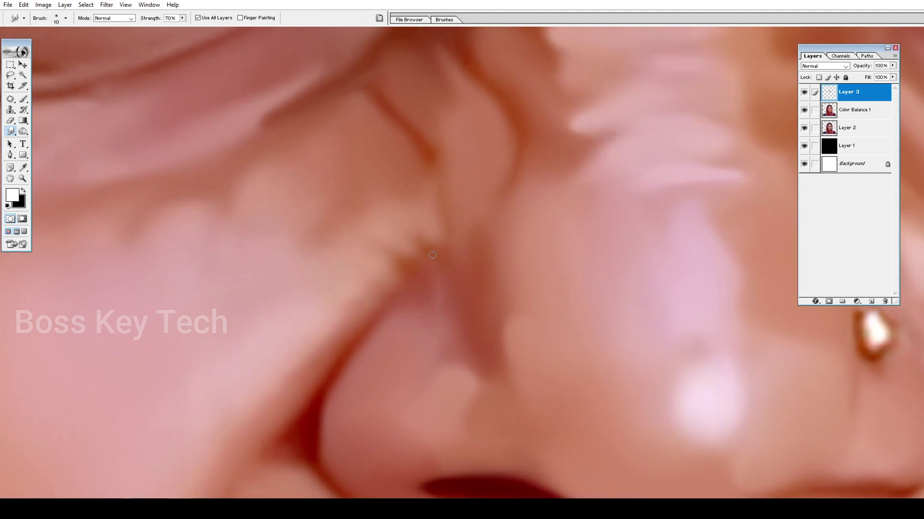
{"action": "key", "text": "bracketright"}
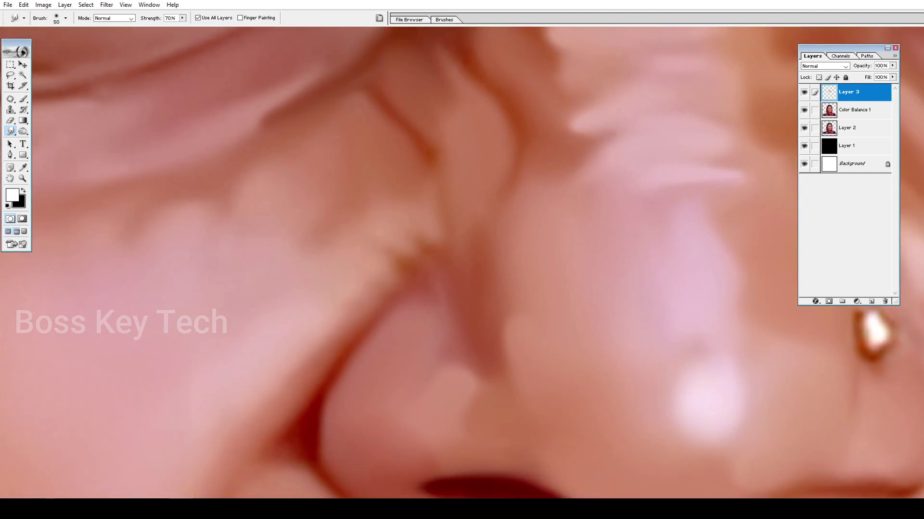
{"action": "key", "text": "bracketleft"}
{"action": "key", "text": "bracketleft"}
{"action": "left_click_drag", "start_coordinate": [436, 247], "coordinate": [415, 232]}
{"action": "key", "text": "bracketright"}
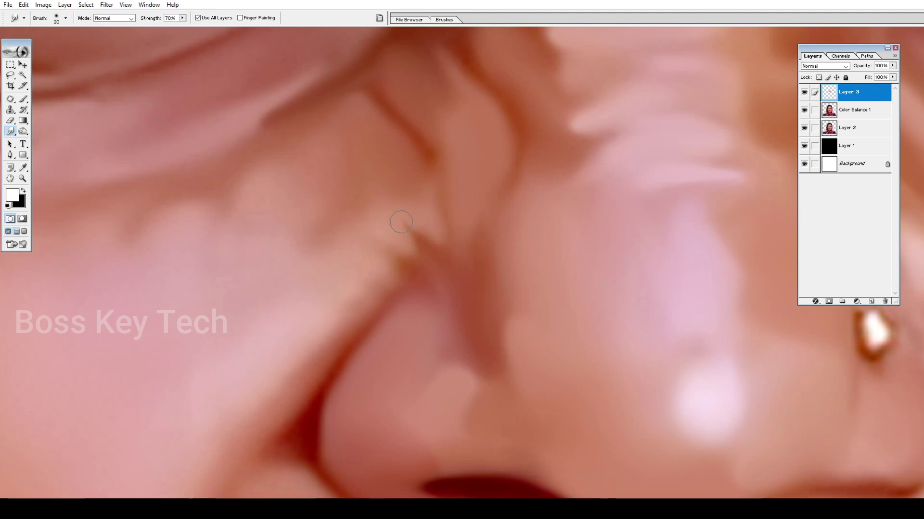
Soften the outer edge of the left-hand nose wing and its crease against the cheek with a 30 px brush
{"action": "mouse_move", "coordinate": [394, 236]}
{"action": "left_mouse_down"}
{"action": "mouse_move", "coordinate": [342, 330]}
{"action": "mouse_move", "coordinate": [368, 305]}
{"action": "left_mouse_up"}
{"action": "left_click_drag", "start_coordinate": [343, 333], "coordinate": [395, 295]}
{"action": "mouse_move", "coordinate": [357, 349]}
{"action": "left_mouse_down"}
{"action": "mouse_move", "coordinate": [408, 287]}
{"action": "mouse_move", "coordinate": [412, 255]}
{"action": "mouse_move", "coordinate": [325, 325]}
{"action": "left_mouse_up"}
{"action": "left_click_drag", "start_coordinate": [405, 223], "coordinate": [386, 246]}
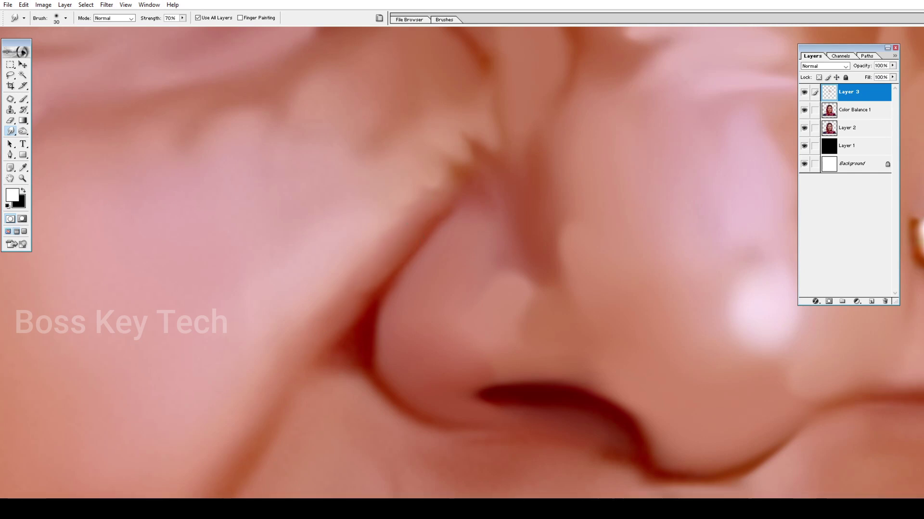
Blend the shadow under the left-hand eye into the pink upper cheek with a 40 to 50 px brush
{"action": "key", "text": "bracketleft"}
{"action": "key", "text": "bracketright"}
{"action": "key", "text": "bracketright"}
{"action": "key", "text": "bracketright"}
{"action": "key", "text": "bracketright"}
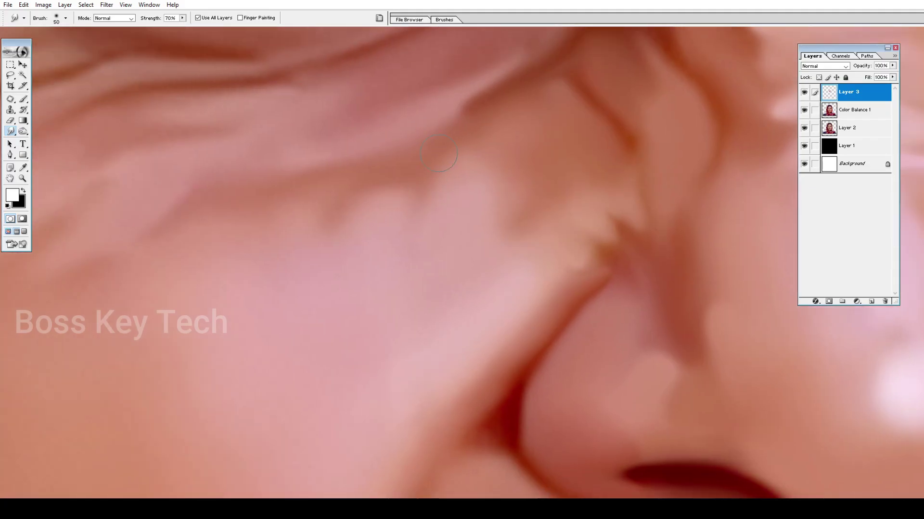
{"action": "left_click_drag", "start_coordinate": [424, 169], "coordinate": [417, 192]}
{"action": "key", "text": "bracketright"}
{"action": "key", "text": "bracketright"}
{"action": "key", "text": "bracketright"}
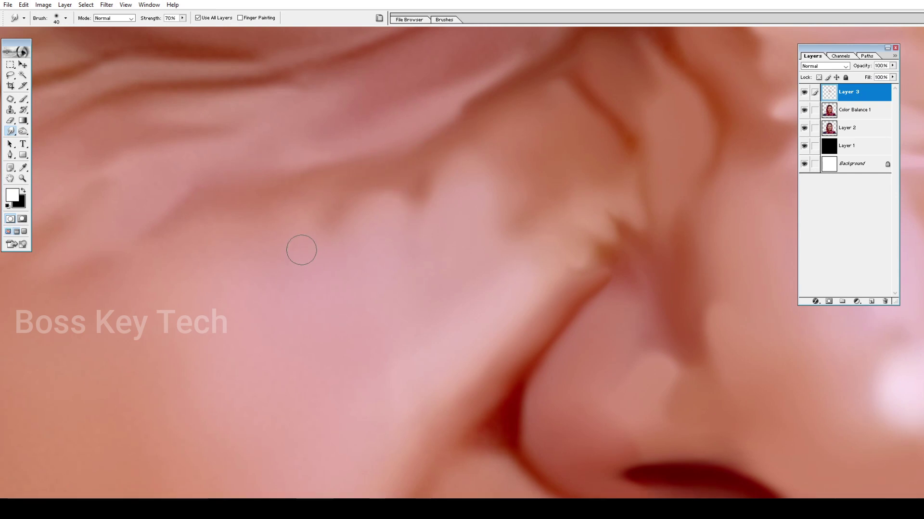
Smooth the left-hand cheek alongside the smile line, enlarging the soft brush to 70 px
{"action": "key", "text": "bracketright"}
{"action": "left_click_drag", "start_coordinate": [424, 120], "coordinate": [529, 55]}
{"action": "left_click_drag", "start_coordinate": [476, 275], "coordinate": [485, 250]}
{"action": "key", "text": "bracketright"}
{"action": "key", "text": "bracketright"}
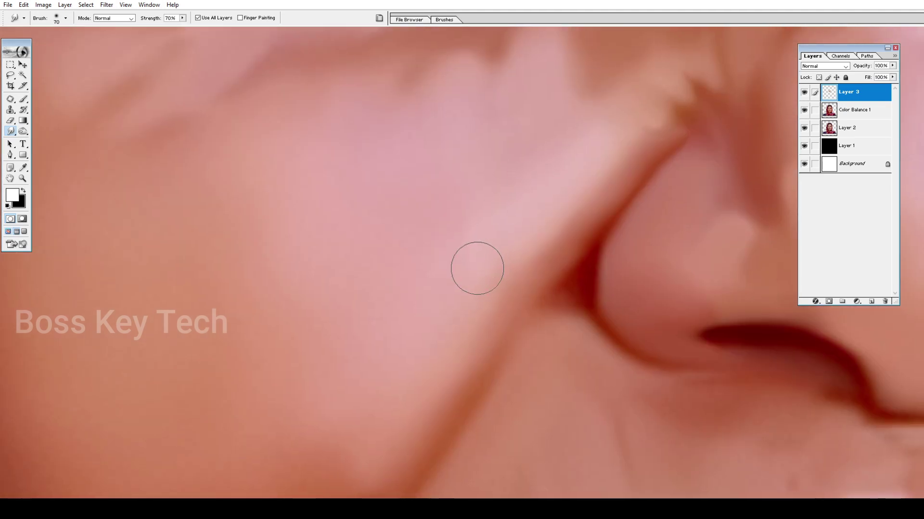
Smooth the upper outer part of the left-hand cheek with the Smudge brush enlarged to 100 px
{"action": "key", "text": "bracketright"}
{"action": "key", "text": "bracketright"}
{"action": "key", "text": "bracketright"}
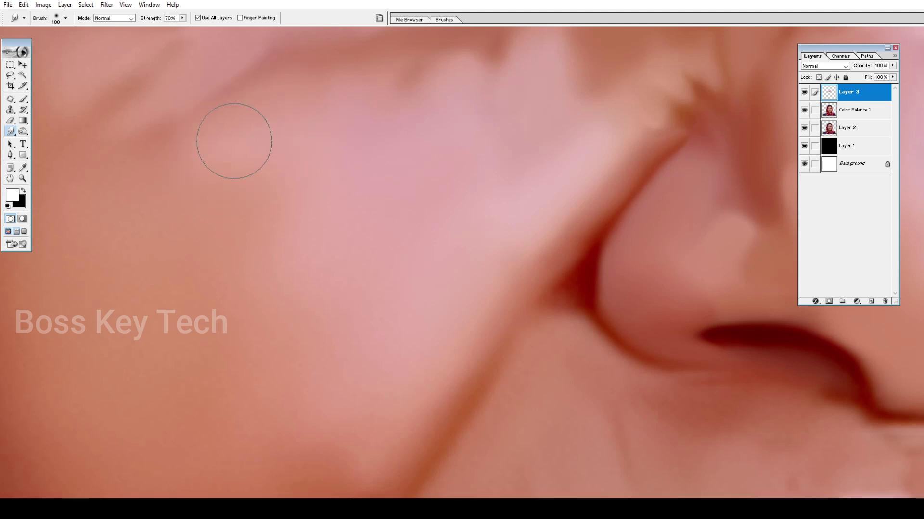
Blend the skin under the inner corner of the right-hand eye with a 20 to 30 px Smudge brush
{"action": "key", "text": "ctrl+minus"}
{"action": "key", "text": "ctrl+minus"}
{"action": "key", "text": "ctrl+minus"}
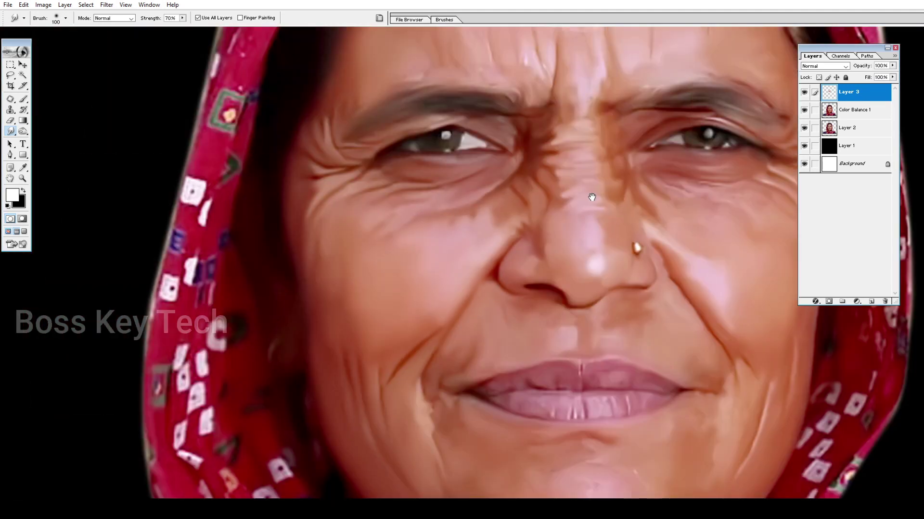
{"action": "left_click_drag", "start_coordinate": [592, 198], "coordinate": [414, 255]}
{"action": "left_click", "coordinate": [500, 233], "text": "ctrl"}
{"action": "left_click_drag", "start_coordinate": [484, 247], "coordinate": [393, 259]}
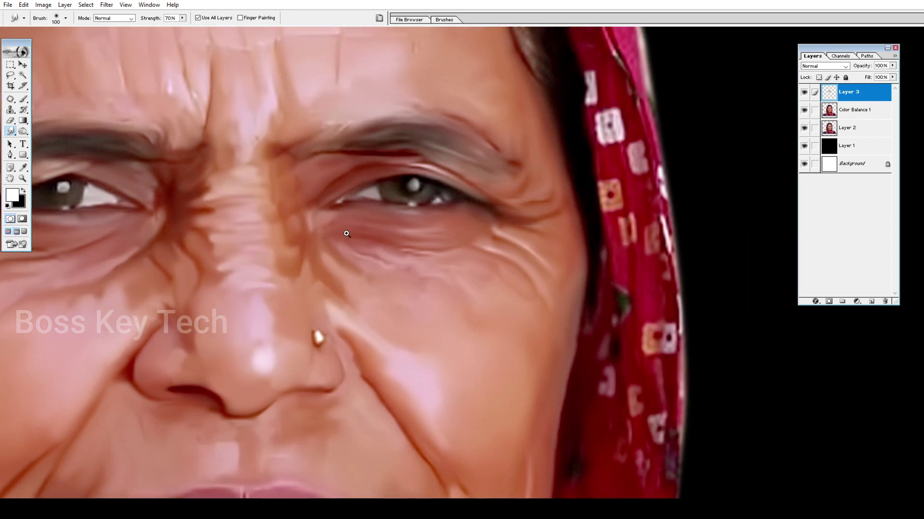
{"action": "left_click", "coordinate": [345, 230], "text": "ctrl"}
{"action": "left_click_drag", "start_coordinate": [496, 265], "coordinate": [434, 234]}
{"action": "left_click", "coordinate": [438, 234], "text": "ctrl"}
{"action": "key", "text": "bracketleft"}
{"action": "key", "text": "bracketleft"}
{"action": "key", "text": "bracketleft"}
{"action": "key", "text": "bracketleft"}
{"action": "key", "text": "bracketleft"}
{"action": "key", "text": "bracketleft"}
{"action": "key", "text": "bracketleft"}
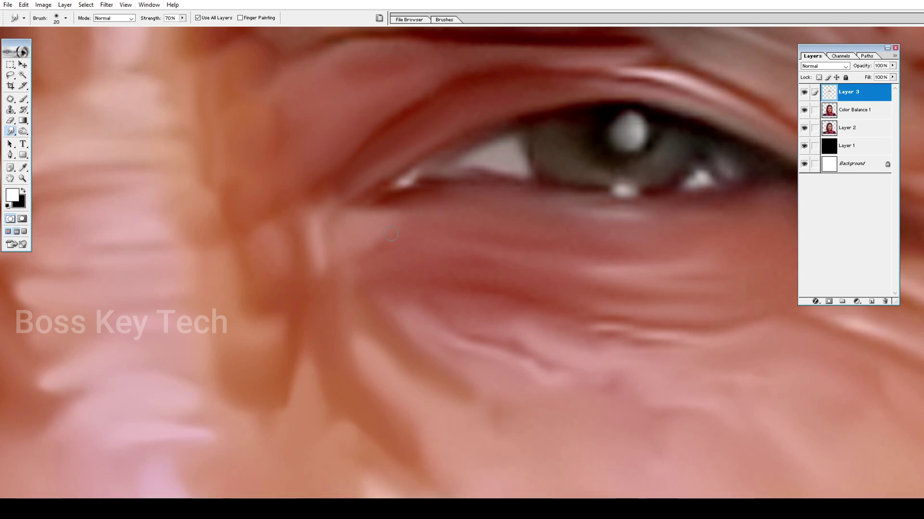
{"action": "key", "text": "bracketright"}
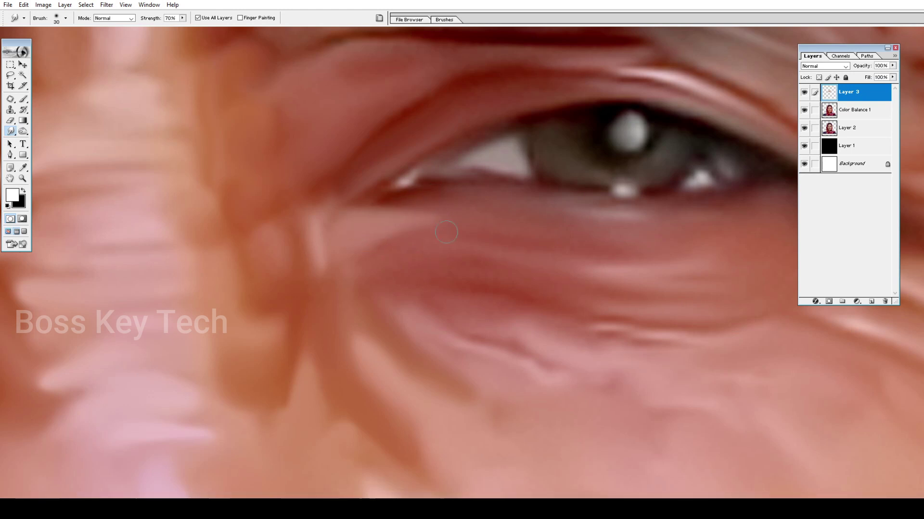
Soften the white highlight in the inner corner of the right-hand eye, reducing the brush to 20 and 10 px
{"action": "key", "text": "bracketleft"}
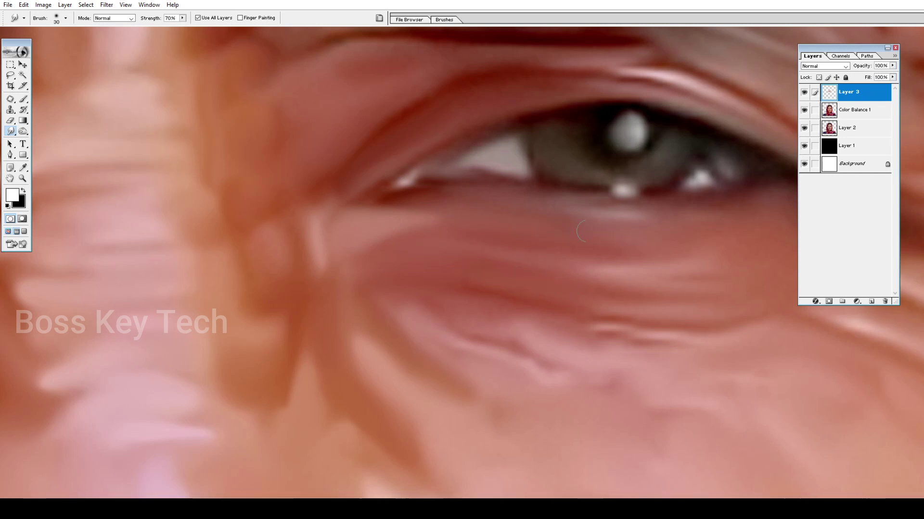
{"action": "key", "text": "bracketleft"}
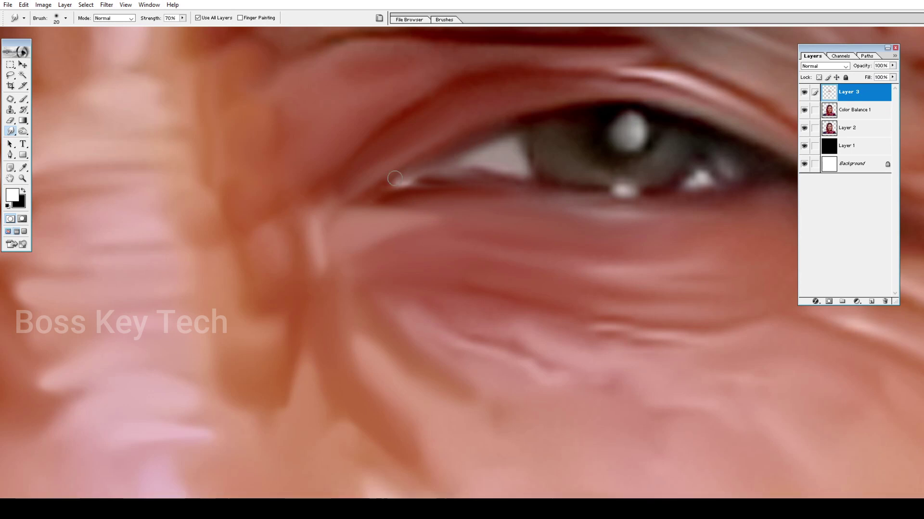
{"action": "key", "text": "bracketleft"}
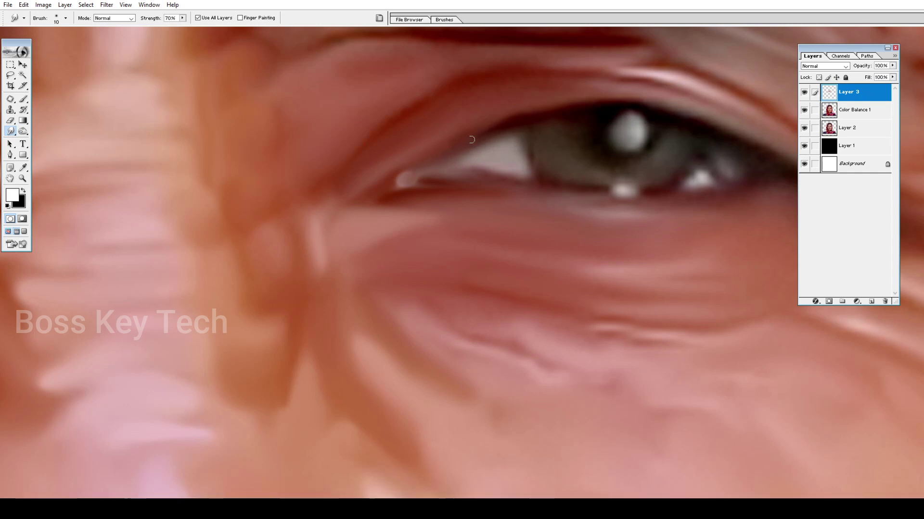
Blend the brown folds beside the nose bridge into the right-hand upper cheek, enlarging the brush from 50 to 100 px
{"action": "scroll", "coordinate": [563, 206], "scroll_direction": "down", "scroll_amount": 3}
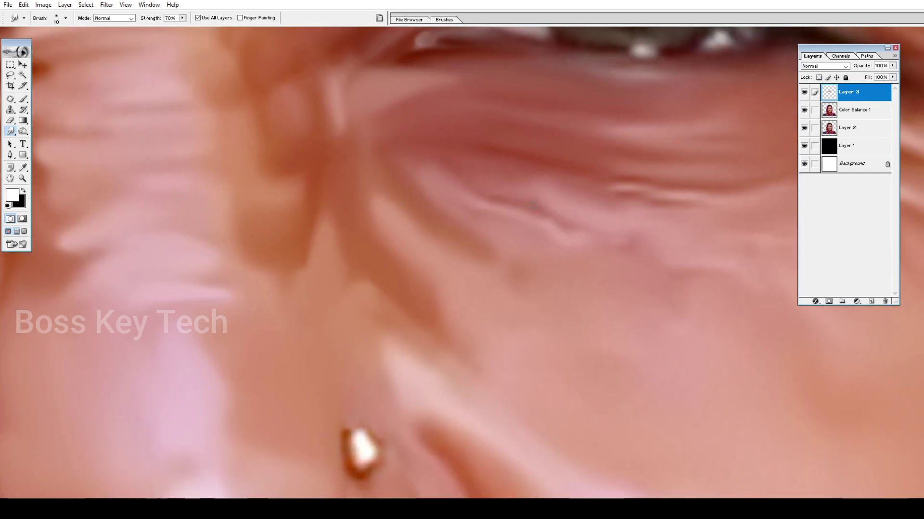
{"action": "key", "text": "bracketright"}
{"action": "key", "text": "bracketright"}
{"action": "key", "text": "bracketright"}
{"action": "key", "text": "bracketright"}
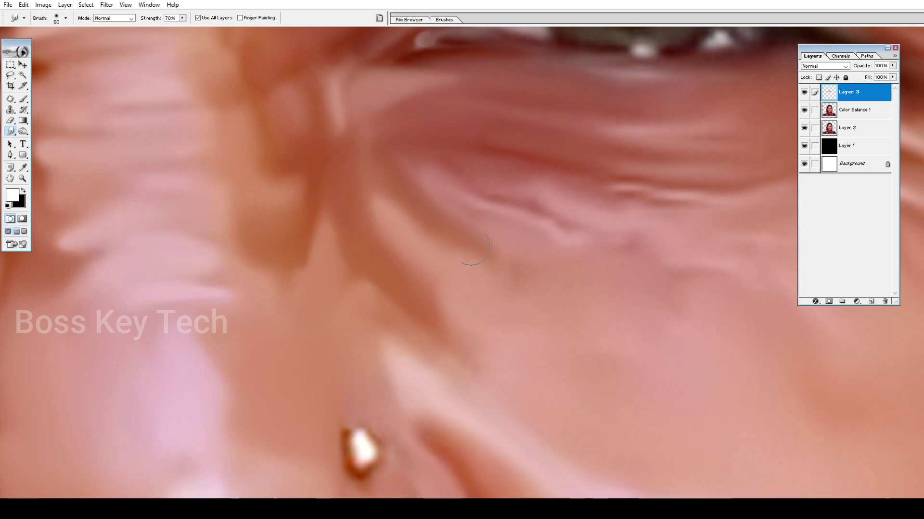
{"action": "left_click_drag", "start_coordinate": [602, 314], "coordinate": [544, 232]}
{"action": "key", "text": "bracketright"}
{"action": "key", "text": "bracketright"}
{"action": "key", "text": "bracketright"}
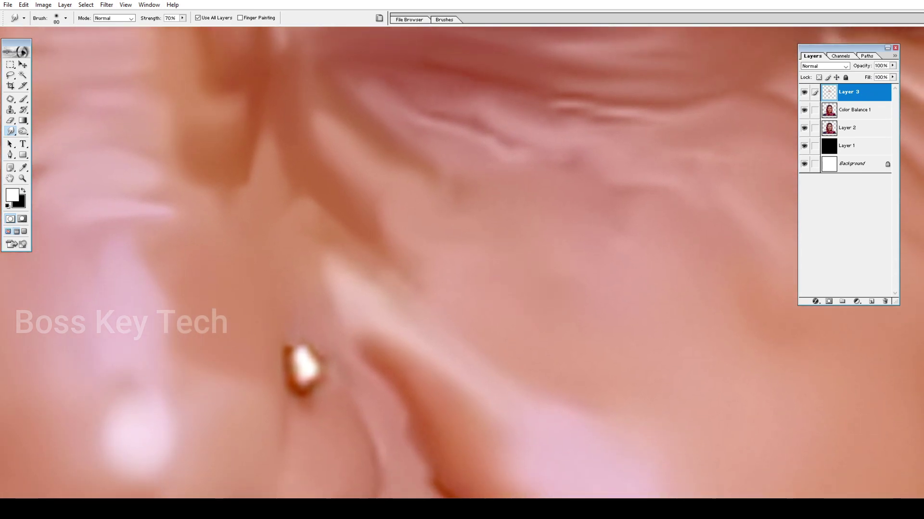
{"action": "key", "text": "bracketright"}
{"action": "key", "text": "bracketright"}
{"action": "key", "text": "bracketleft"}
{"action": "key", "text": "bracketleft"}
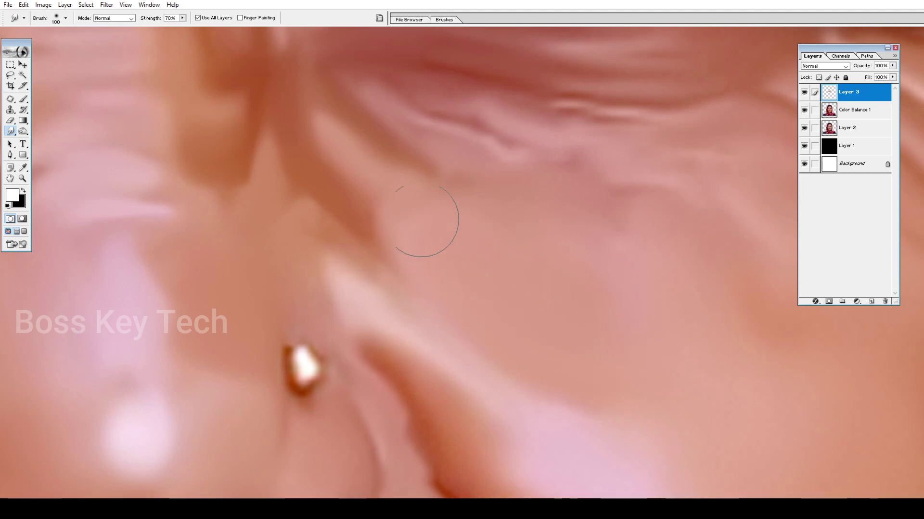
Smooth the lower end of the brown fold and the adjoining right-hand cheek with a 60 to 80 px brush
{"action": "key", "text": "bracketleft"}
{"action": "key", "text": "bracketleft"}
{"action": "key", "text": "bracketleft"}
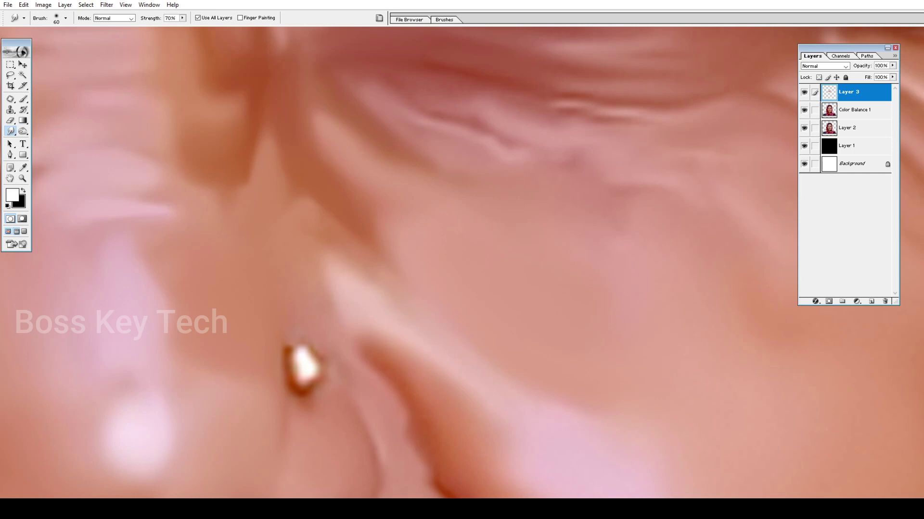
{"action": "mouse_move", "coordinate": [379, 215]}
{"action": "left_mouse_down"}
{"action": "mouse_move", "coordinate": [408, 279]}
{"action": "mouse_move", "coordinate": [400, 251]}
{"action": "left_mouse_up"}
{"action": "mouse_move", "coordinate": [654, 269]}
{"action": "left_mouse_down"}
{"action": "mouse_move", "coordinate": [407, 239]}
{"action": "mouse_move", "coordinate": [368, 186]}
{"action": "left_mouse_up"}
{"action": "key", "text": "bracketright"}
{"action": "key", "text": "bracketright"}
{"action": "key", "text": "bracketright"}
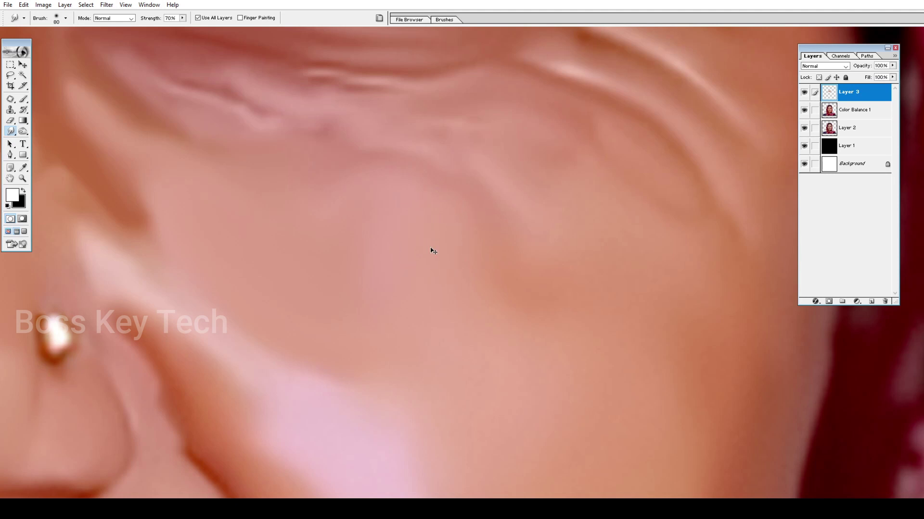
Smudge away the bright highlights beside the frown lines above the left-hand eyebrow with a 60 to 70 px brush
{"action": "key", "text": "ctrl+minus"}
{"action": "key", "text": "ctrl+minus"}
{"action": "key", "text": "ctrl+minus"}
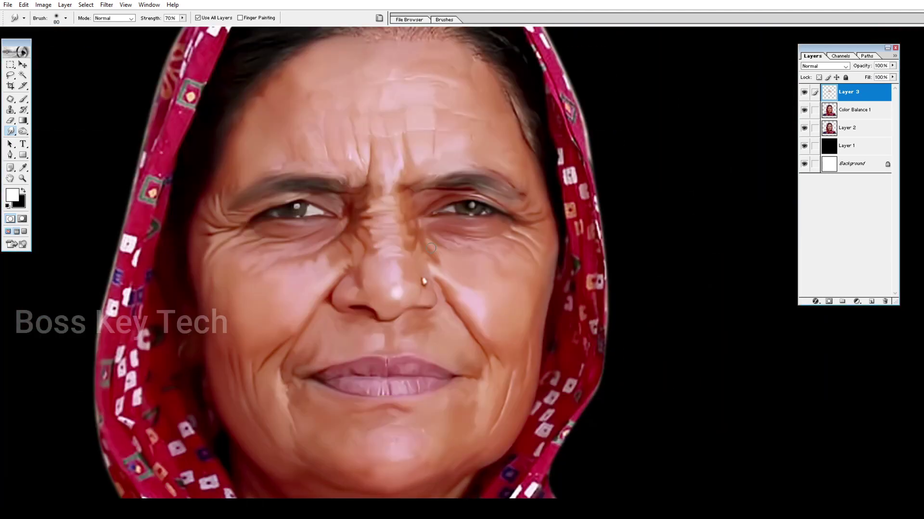
{"action": "left_click", "coordinate": [434, 369], "text": "ctrl"}
{"action": "left_click_drag", "start_coordinate": [371, 171], "coordinate": [398, 322]}
{"action": "left_click_drag", "start_coordinate": [358, 230], "coordinate": [418, 244]}
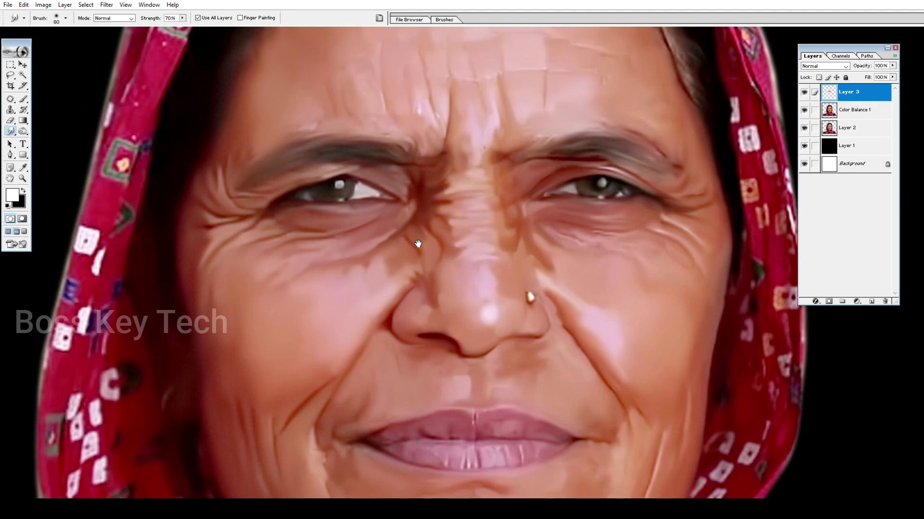
{"action": "left_click", "coordinate": [449, 166], "text": "ctrl"}
{"action": "left_click_drag", "start_coordinate": [443, 189], "coordinate": [436, 241]}
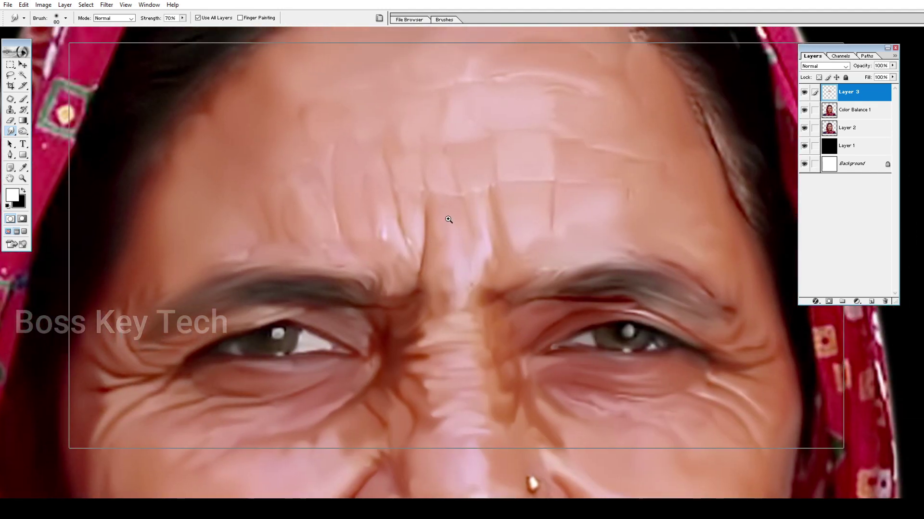
{"action": "left_click", "coordinate": [449, 219]}
{"action": "key", "text": "bracketleft"}
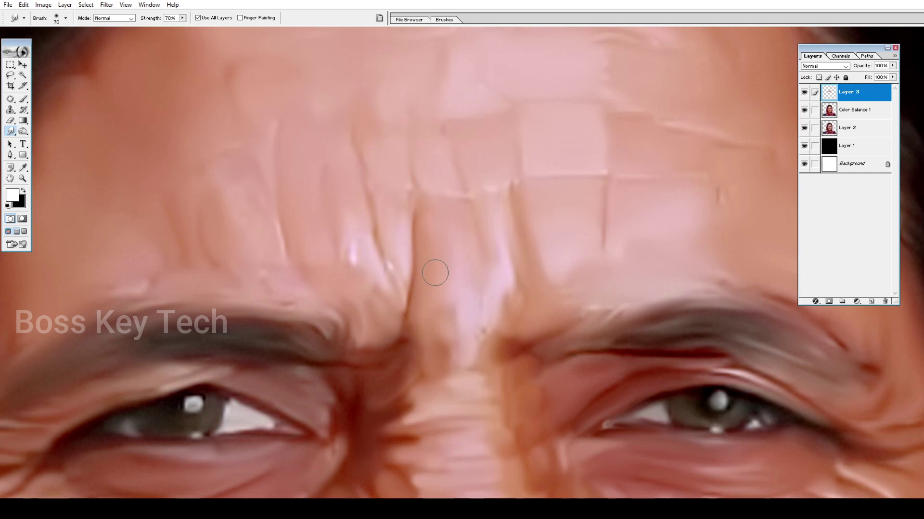
{"action": "key", "text": "bracketleft"}
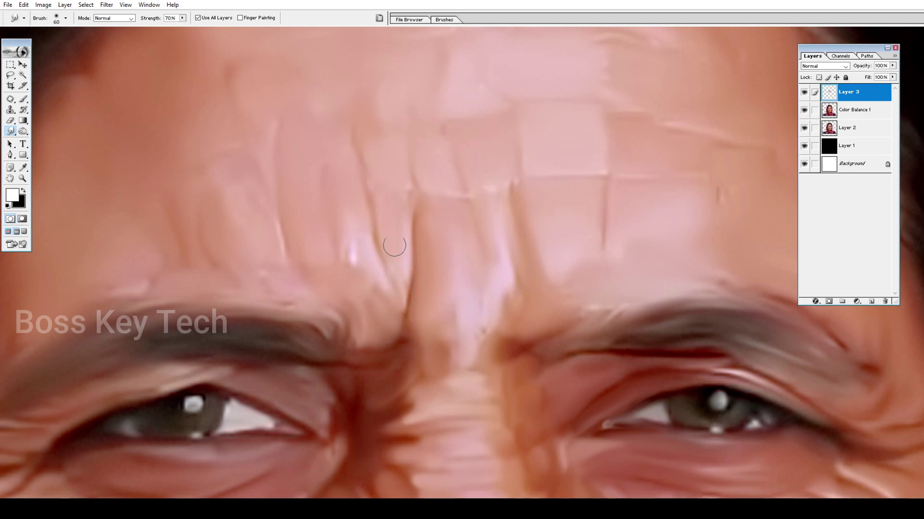
{"action": "mouse_move", "coordinate": [360, 258]}
{"action": "left_mouse_down"}
{"action": "mouse_move", "coordinate": [353, 253]}
{"action": "mouse_move", "coordinate": [353, 265]}
{"action": "left_mouse_up"}
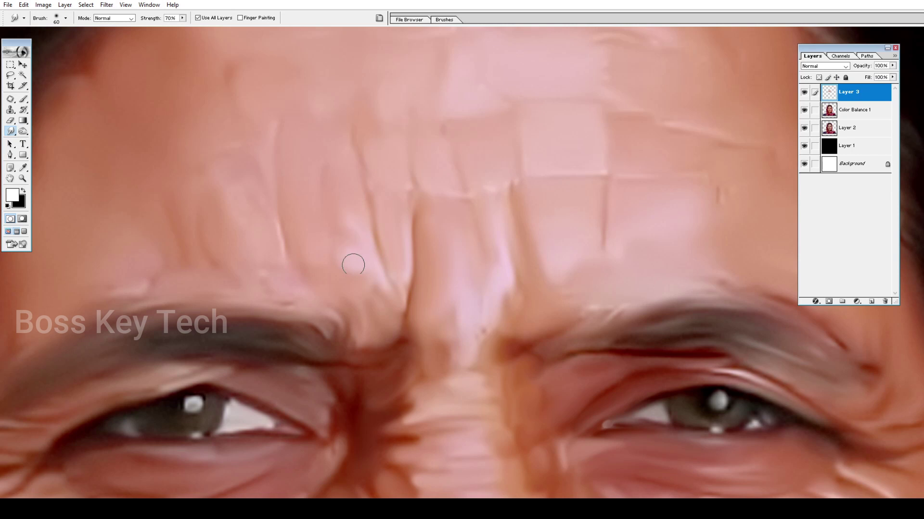
{"action": "key", "text": "bracketright"}
{"action": "key", "text": "bracketright"}
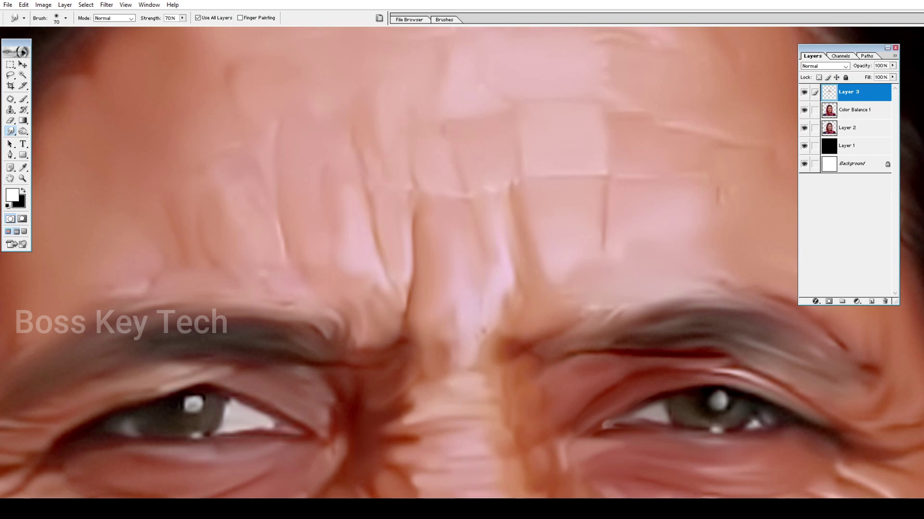
Compare the whole face with and without the smudging by hiding and showing Layer 3
{"action": "scroll", "coordinate": [337, 212], "scroll_direction": "down", "scroll_amount": 8}
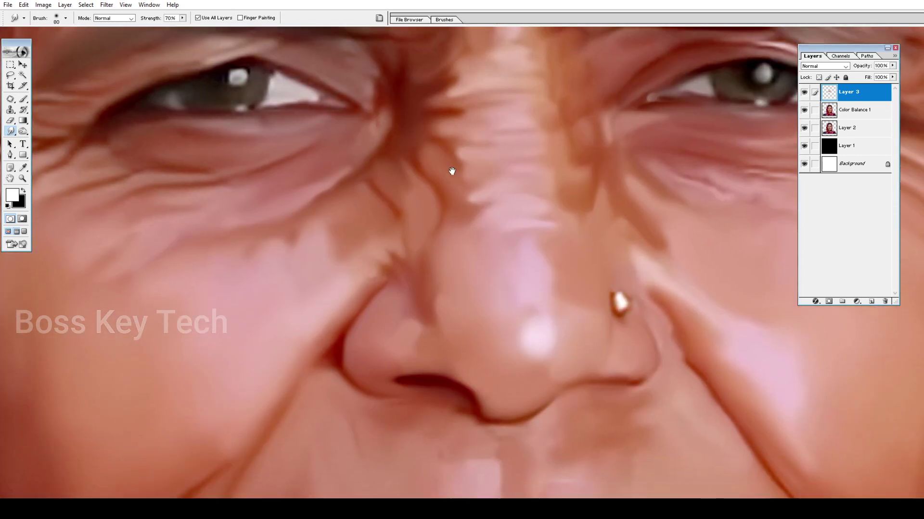
{"action": "left_click_drag", "start_coordinate": [487, 260], "coordinate": [447, 151]}
{"action": "key", "text": "ctrl+minus"}
{"action": "key", "text": "ctrl+minus"}
{"action": "key", "text": "ctrl+minus"}
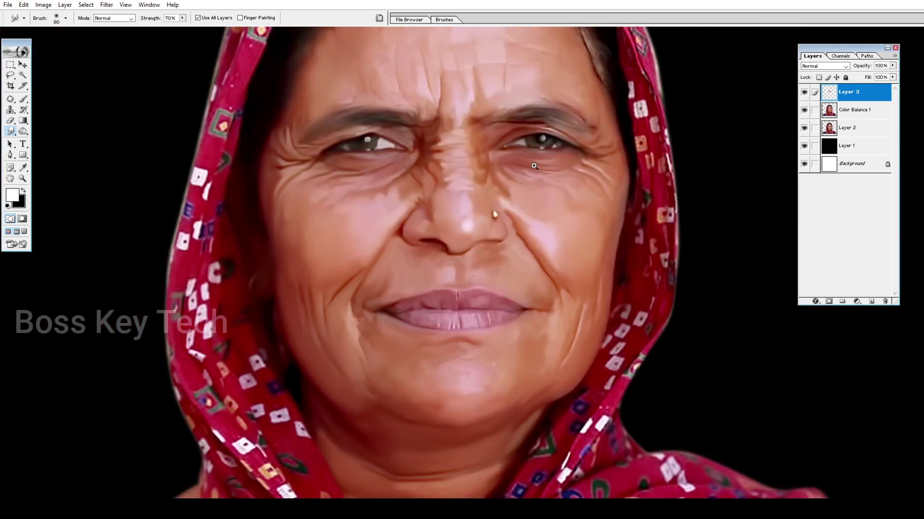
{"action": "left_click", "coordinate": [534, 166]}
{"action": "left_click", "coordinate": [803, 92]}
{"action": "left_click", "coordinate": [805, 92]}
Even out the broad area of the left-hand cheek with a large 150 to 175 px Smudge brush
{"action": "left_click_drag", "start_coordinate": [448, 301], "coordinate": [584, 197]}
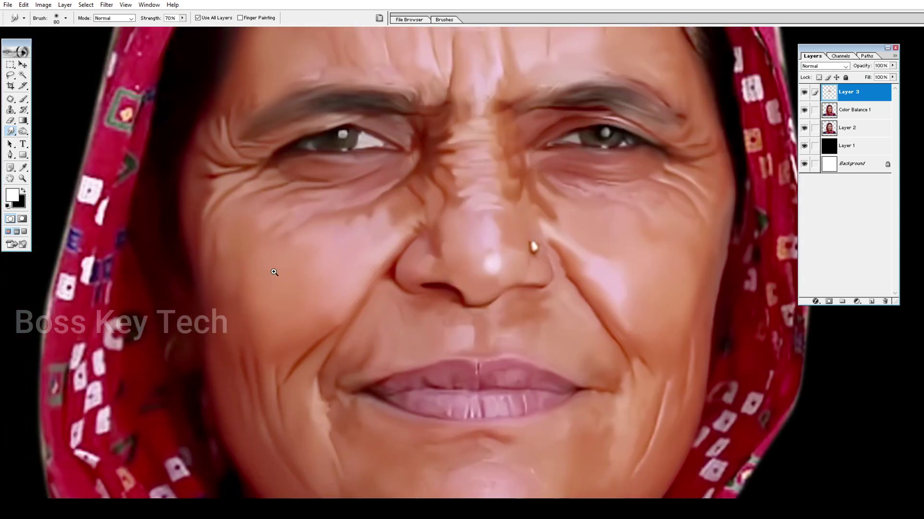
{"action": "left_click", "coordinate": [272, 269], "text": "ctrl"}
{"action": "left_click_drag", "start_coordinate": [413, 327], "coordinate": [227, 276]}
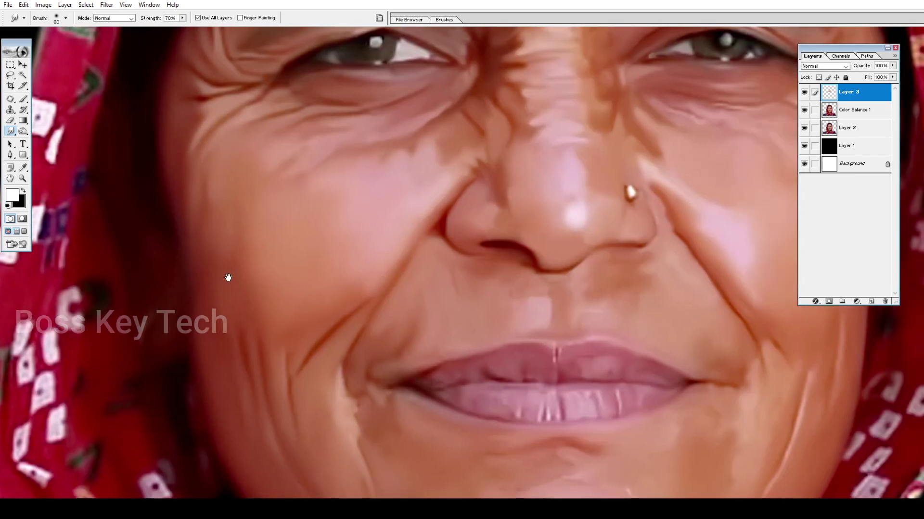
{"action": "left_click", "coordinate": [364, 264], "text": "ctrl"}
{"action": "left_click_drag", "start_coordinate": [364, 264], "coordinate": [322, 267]}
{"action": "key", "text": "bracketright"}
{"action": "key", "text": "bracketright"}
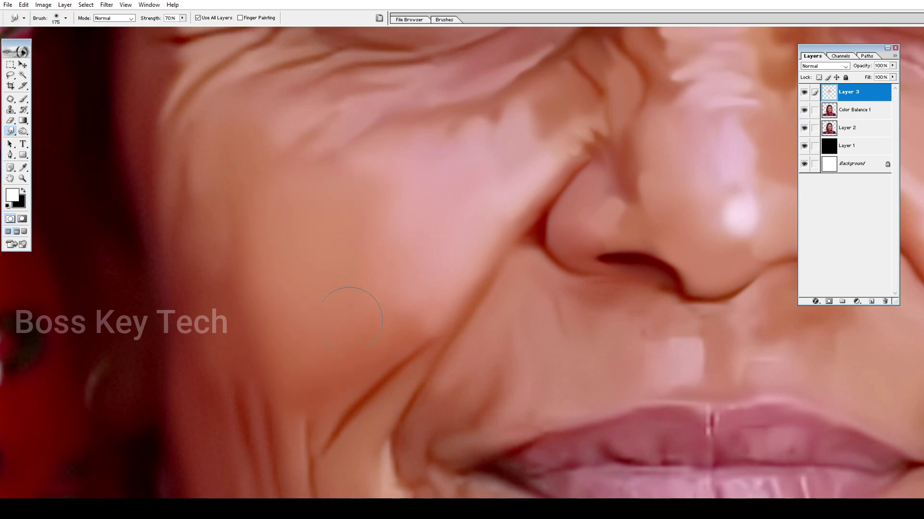
{"action": "key", "text": "bracketleft"}
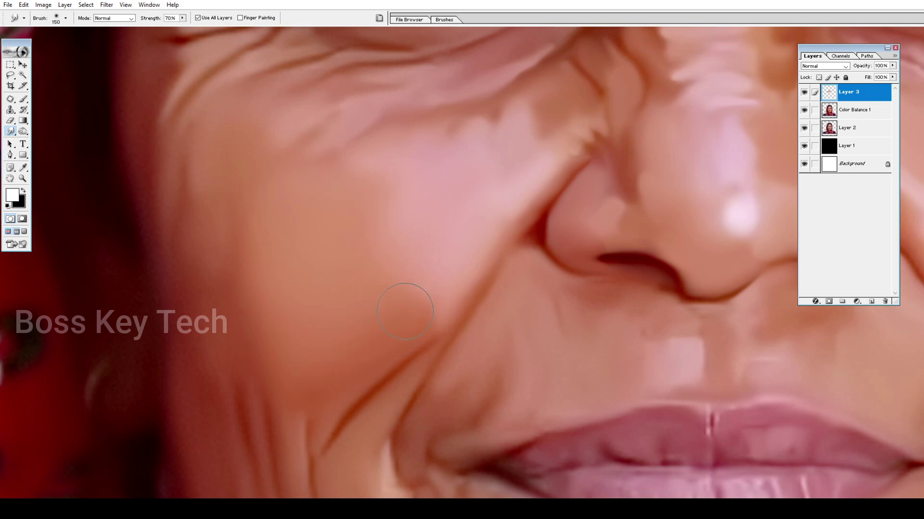
Blend the lower left-hand cheek into the creases beside the mouth with a 50 to 60 px brush
{"action": "key", "text": "bracketleft"}
{"action": "key", "text": "bracketleft"}
{"action": "left_click_drag", "start_coordinate": [358, 449], "coordinate": [391, 333]}
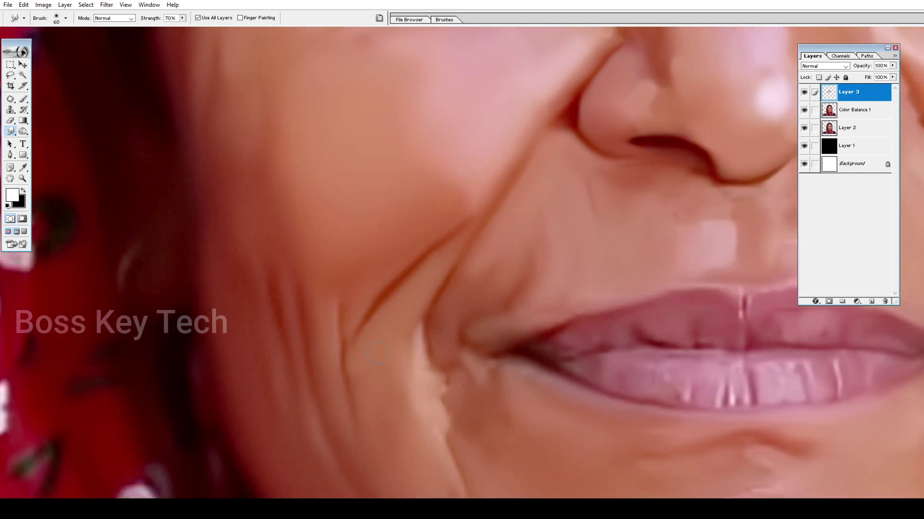
{"action": "key", "text": "bracketright"}
{"action": "key", "text": "bracketleft"}
{"action": "key", "text": "bracketleft"}
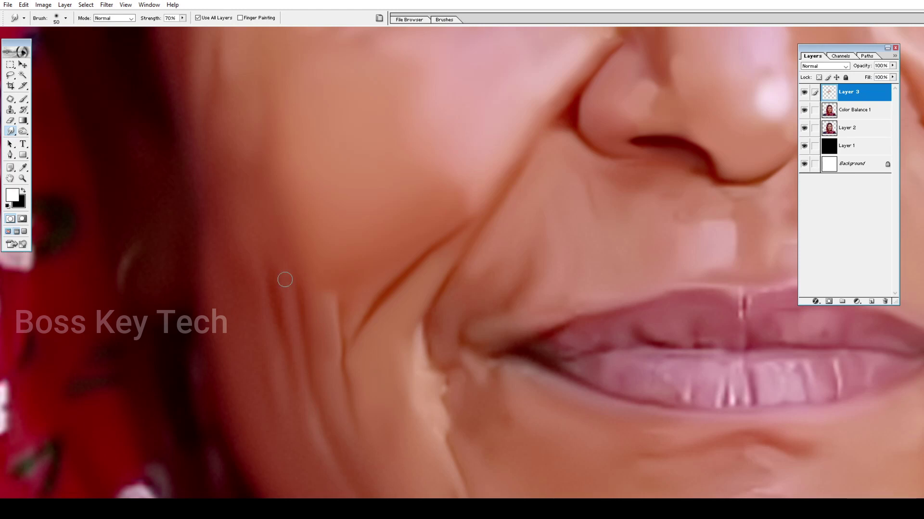
Smooth the outer side of the left-hand cheek below the eye wrinkles with a large brush, reduced to 80 px
{"action": "key", "text": "bracketright"}
{"action": "key", "text": "bracketright"}
{"action": "key", "text": "bracketright"}
{"action": "key", "text": "bracketright"}
{"action": "key", "text": "bracketright"}
{"action": "key", "text": "bracketright"}
{"action": "key", "text": "bracketright"}
{"action": "left_click_drag", "start_coordinate": [220, 149], "coordinate": [237, 231]}
{"action": "key", "text": "bracketleft"}
{"action": "key", "text": "bracketleft"}
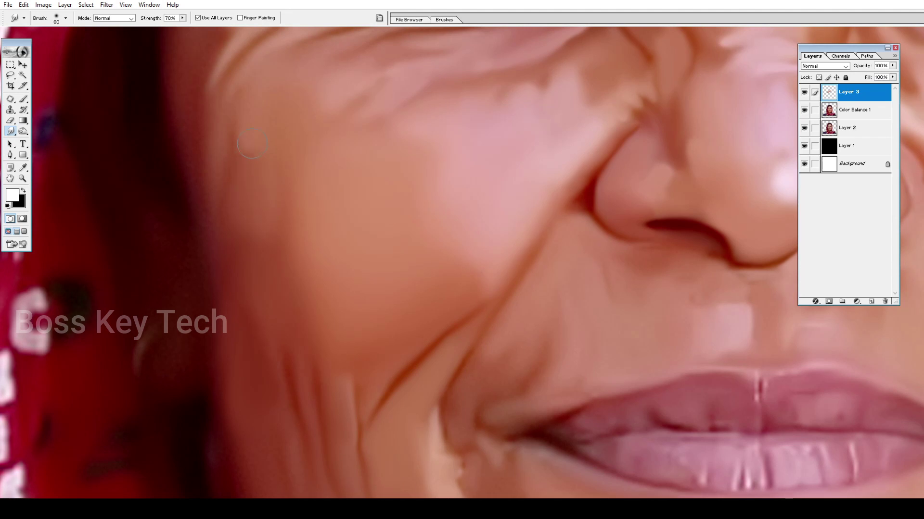
Soften the left-hand cheek's outer edge against the dark headscarf shadow with a 60 to 70 px brush
{"action": "key", "text": "bracketleft"}
{"action": "key", "text": "bracketleft"}
{"action": "key", "text": "bracketright"}
{"action": "key", "text": "bracketright"}
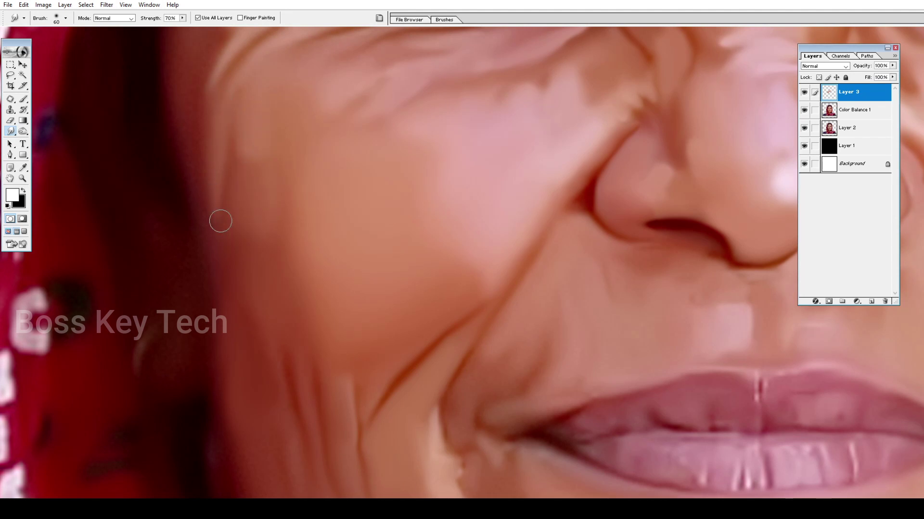
{"action": "left_click_drag", "start_coordinate": [212, 204], "coordinate": [237, 302]}
{"action": "key", "text": "bracketright"}
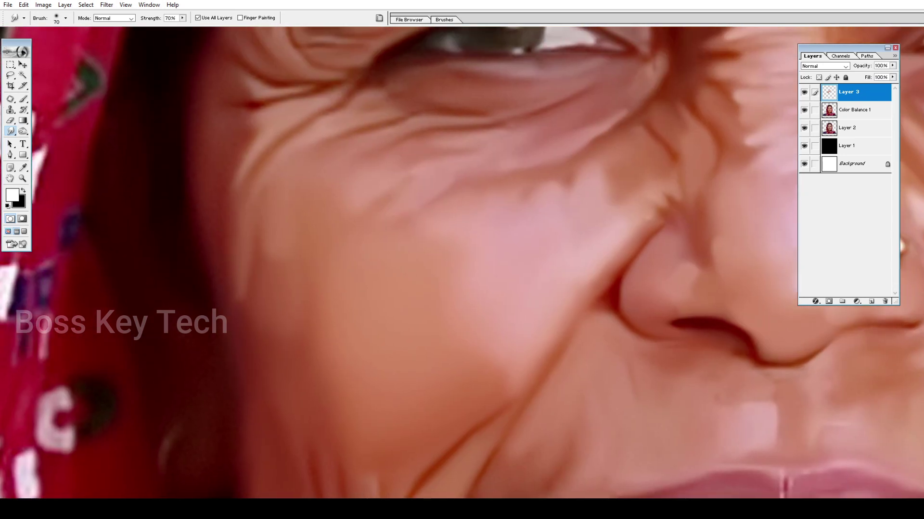
Soften the wrinkles at the outer corner of the left-hand eye and the skin beneath it with a 20 to 40 px brush
{"action": "key", "text": "bracketleft"}
{"action": "key", "text": "bracketleft"}
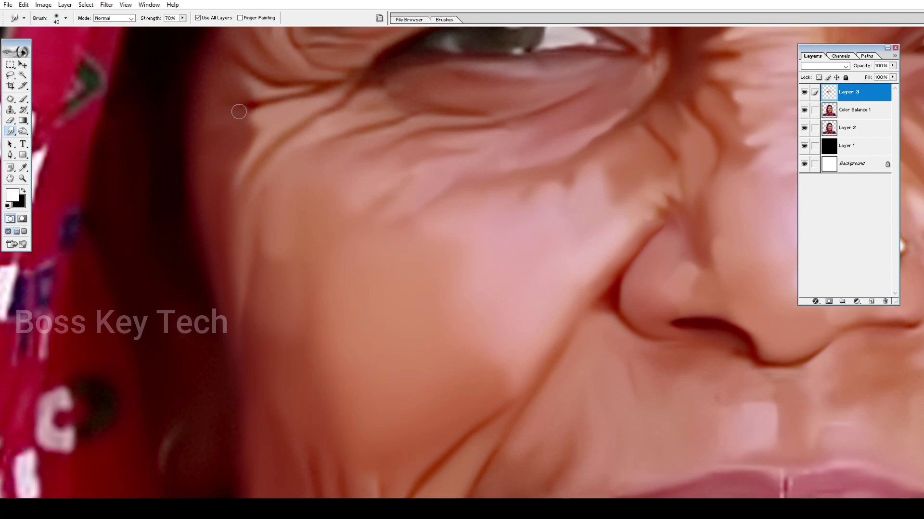
{"action": "scroll", "coordinate": [213, 190], "scroll_direction": "up", "scroll_amount": 6}
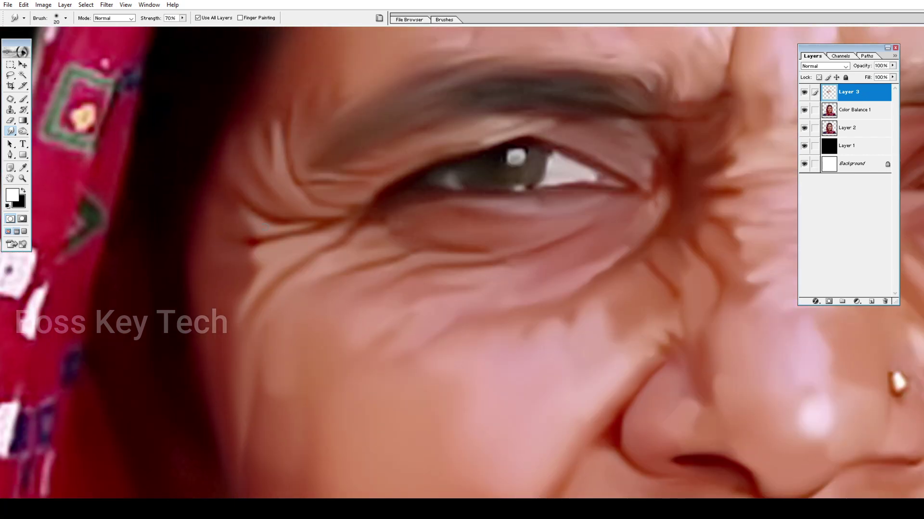
{"action": "key", "text": "bracketright"}
{"action": "key", "text": "bracketright"}
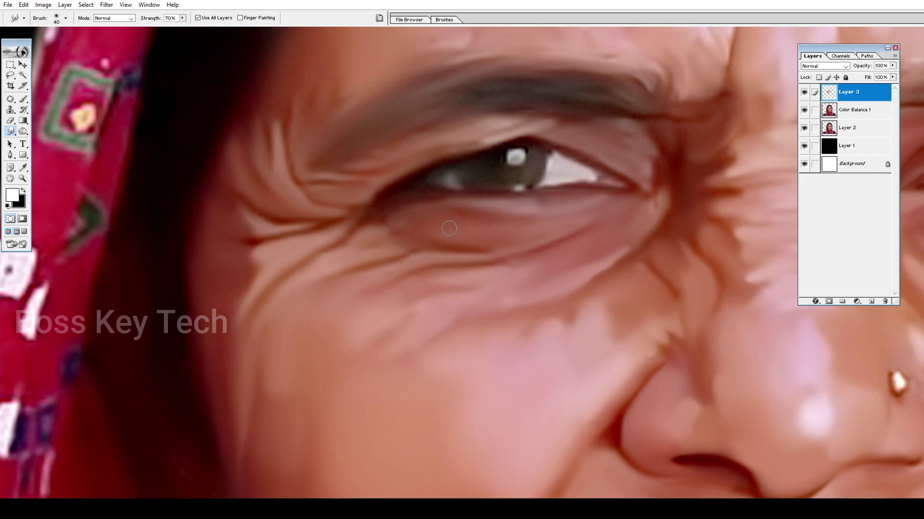
Smooth the skin beneath the left-hand eye toward its inner corner with a small Smudge brush
{"action": "key", "text": "bracketleft"}
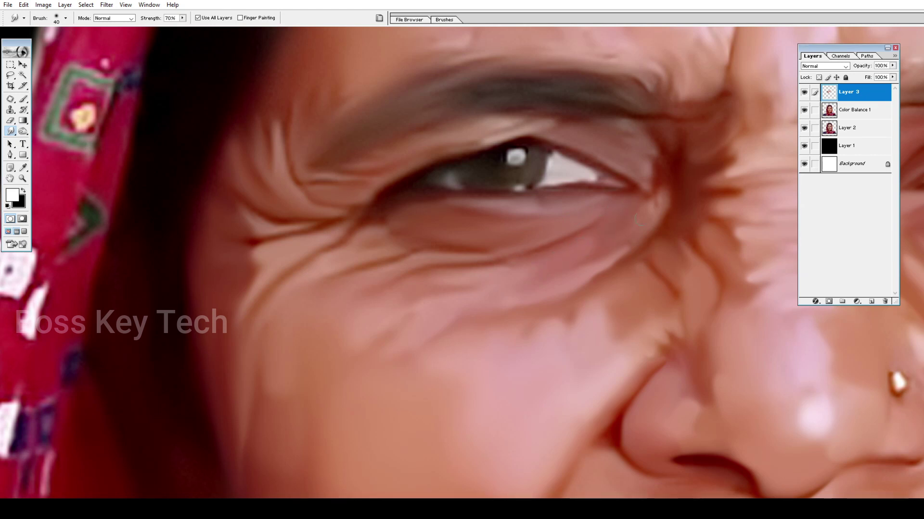
{"action": "key", "text": "ctrl+minus"}
{"action": "key", "text": "ctrl+minus"}
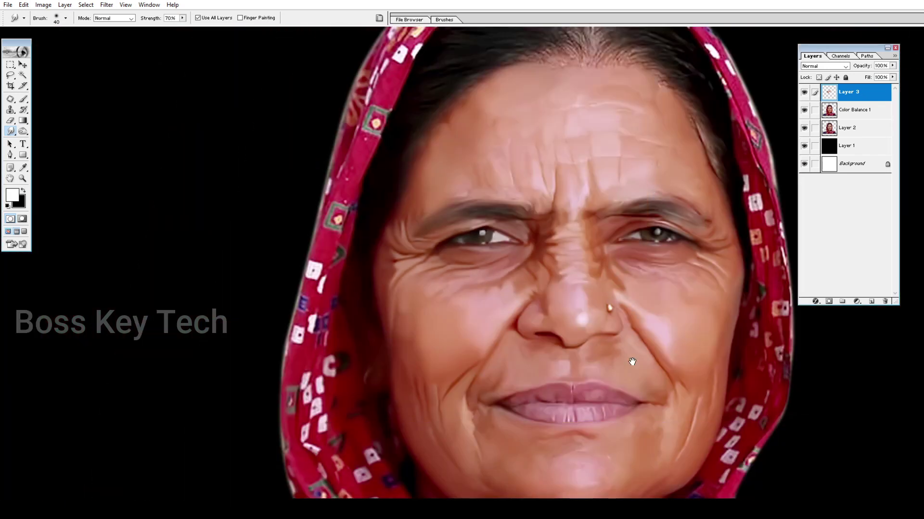
Smooth the right-hand cheek beside the smile crease with a Smudge brush enlarged up to 175 px
{"action": "left_click_drag", "start_coordinate": [632, 362], "coordinate": [446, 321]}
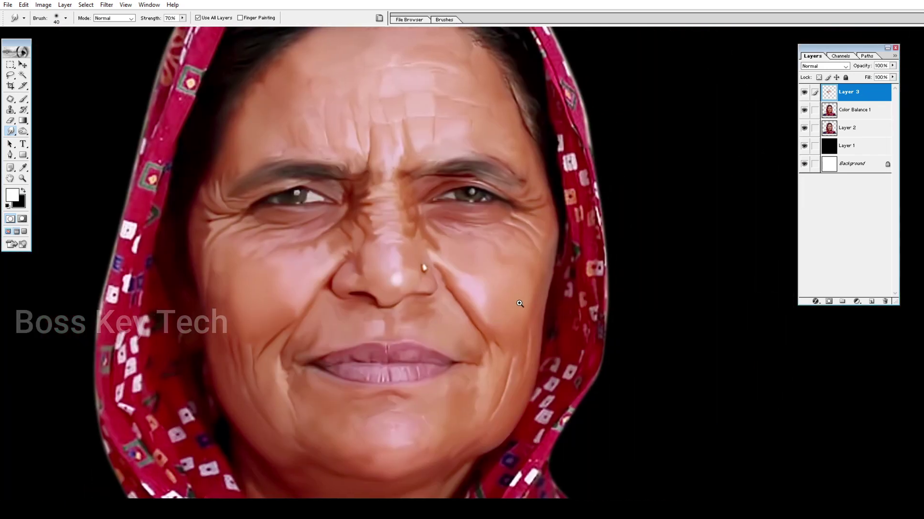
{"action": "left_click", "coordinate": [521, 301], "text": "ctrl"}
{"action": "left_click", "coordinate": [436, 299], "text": "ctrl"}
{"action": "left_click_drag", "start_coordinate": [455, 267], "coordinate": [425, 302]}
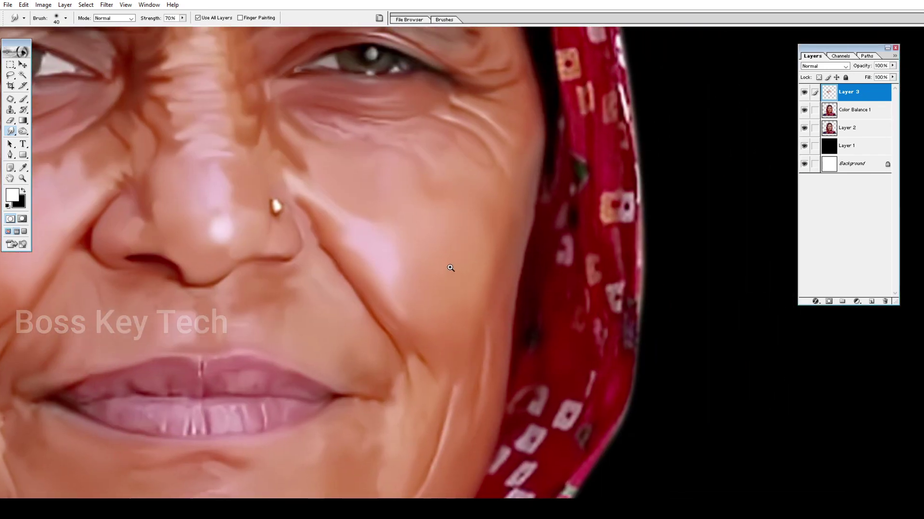
{"action": "left_click", "coordinate": [450, 268], "text": "ctrl"}
{"action": "left_click_drag", "start_coordinate": [354, 272], "coordinate": [374, 278]}
{"action": "key", "text": "]"}
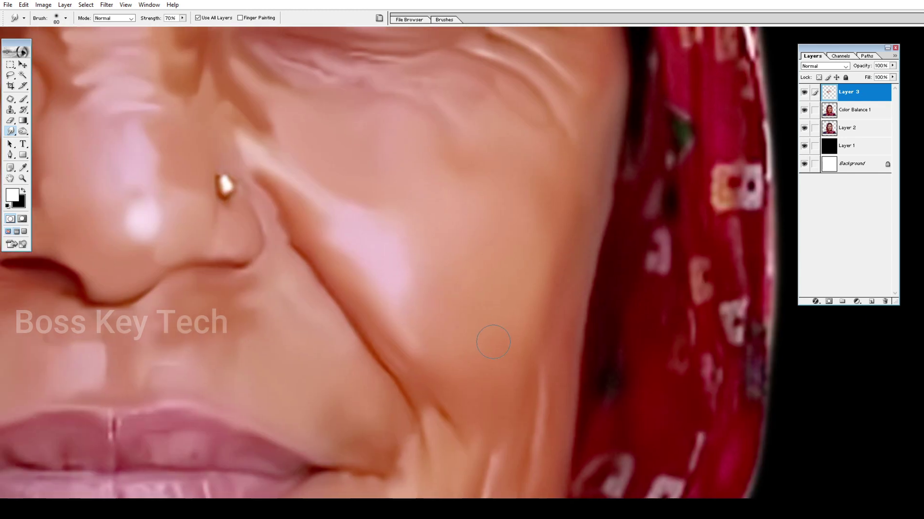
{"action": "key", "text": "]"}
{"action": "mouse_move", "coordinate": [484, 338]}
{"action": "left_mouse_down"}
{"action": "mouse_move", "coordinate": [520, 263]}
{"action": "mouse_move", "coordinate": [524, 194]}
{"action": "left_mouse_up"}
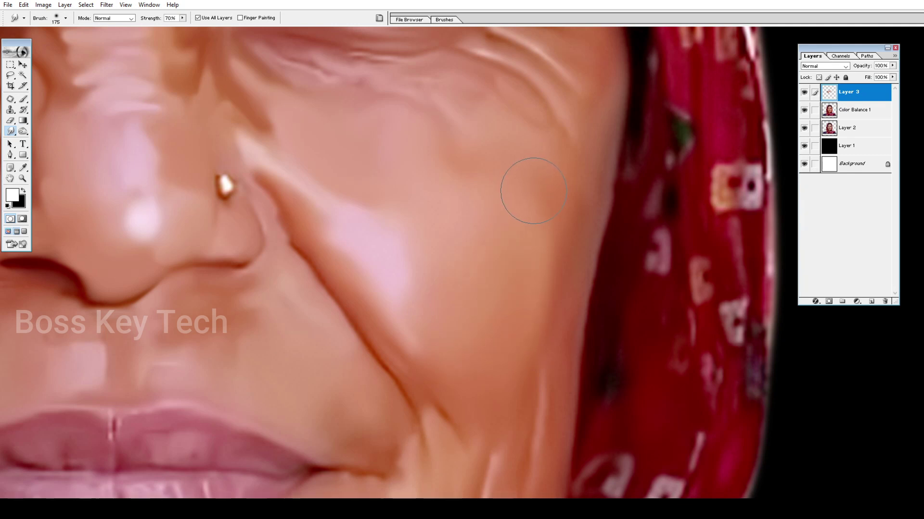
{"action": "key", "text": "bracketleft"}
On the Color Balance 1 layer with Use All Layers off, smudge strands right of the hair parting with a 10 to 30 px brush
{"action": "key", "text": "ctrl+minus"}
{"action": "key", "text": "ctrl+minus"}
{"action": "key", "text": "ctrl+minus"}
{"action": "key", "text": "ctrl+minus"}
{"action": "key", "text": "ctrl+minus"}
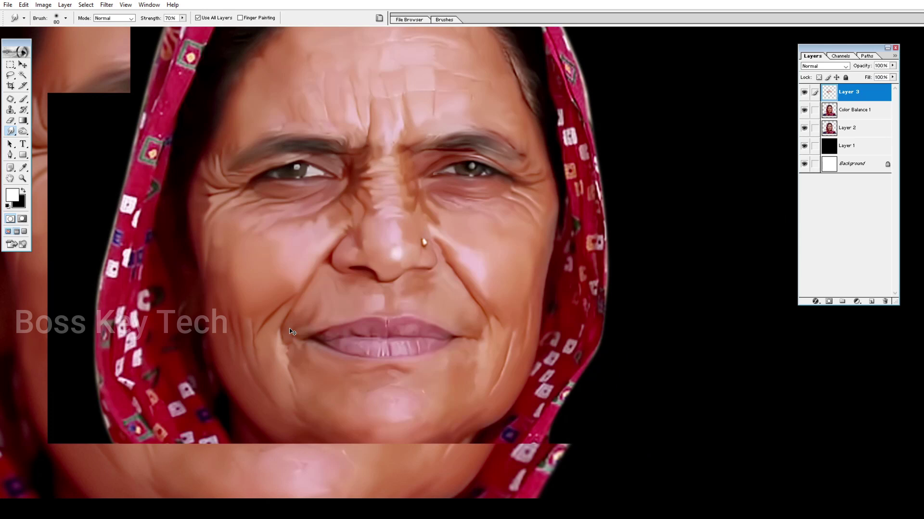
{"action": "key", "text": "ctrl+plus"}
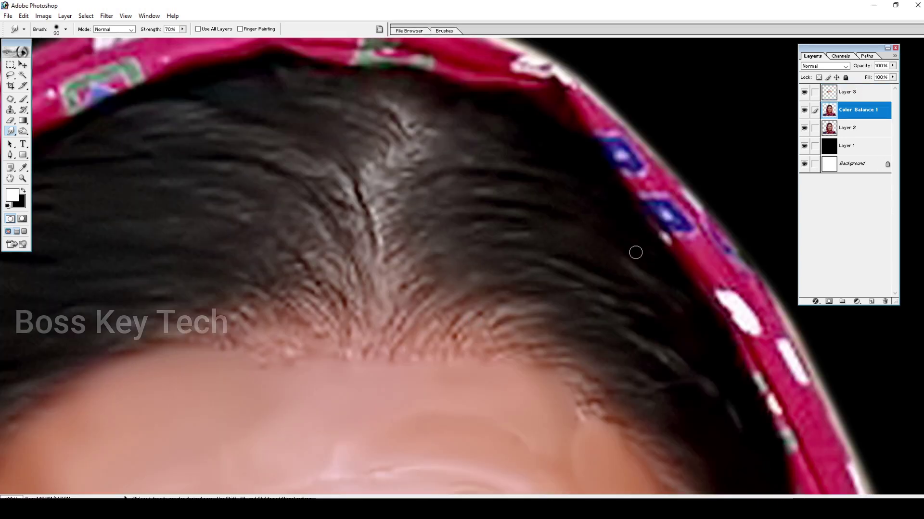
{"action": "left_click_drag", "start_coordinate": [511, 214], "coordinate": [606, 220]}
{"action": "mouse_move", "coordinate": [448, 213]}
{"action": "left_mouse_down"}
{"action": "mouse_move", "coordinate": [551, 199]}
{"action": "mouse_move", "coordinate": [415, 238]}
{"action": "mouse_move", "coordinate": [545, 217]}
{"action": "left_mouse_up"}
{"action": "mouse_move", "coordinate": [546, 216]}
{"action": "left_mouse_down"}
{"action": "mouse_move", "coordinate": [422, 230]}
{"action": "mouse_move", "coordinate": [394, 262]}
{"action": "left_mouse_up"}
{"action": "mouse_move", "coordinate": [574, 228]}
{"action": "left_mouse_down"}
{"action": "mouse_move", "coordinate": [440, 244]}
{"action": "mouse_move", "coordinate": [405, 284]}
{"action": "mouse_move", "coordinate": [387, 280]}
{"action": "mouse_move", "coordinate": [461, 224]}
{"action": "mouse_move", "coordinate": [424, 279]}
{"action": "mouse_move", "coordinate": [462, 272]}
{"action": "mouse_move", "coordinate": [392, 335]}
{"action": "mouse_move", "coordinate": [433, 306]}
{"action": "mouse_move", "coordinate": [432, 273]}
{"action": "mouse_move", "coordinate": [457, 252]}
{"action": "mouse_move", "coordinate": [488, 256]}
{"action": "left_mouse_up"}
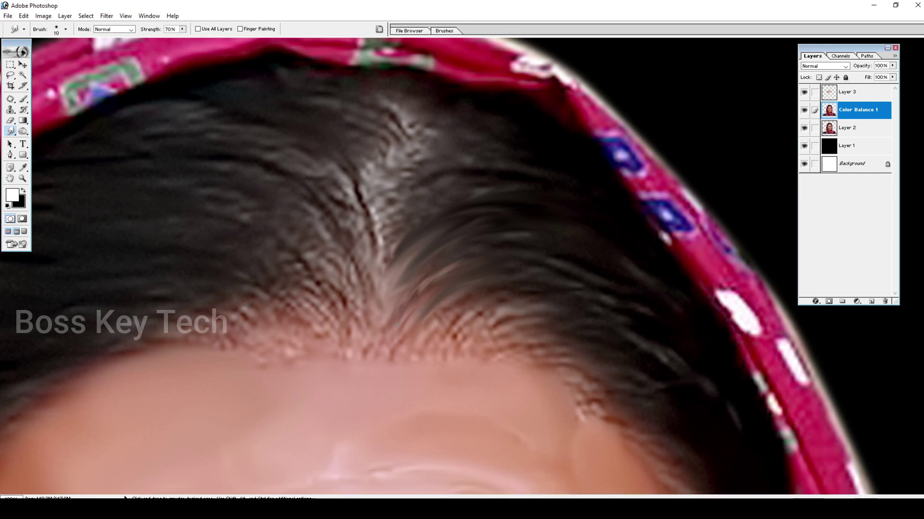
{"action": "mouse_move", "coordinate": [523, 292]}
{"action": "left_mouse_down"}
{"action": "mouse_move", "coordinate": [453, 310]}
{"action": "mouse_move", "coordinate": [550, 293]}
{"action": "mouse_move", "coordinate": [444, 336]}
{"action": "mouse_move", "coordinate": [553, 320]}
{"action": "mouse_move", "coordinate": [621, 332]}
{"action": "mouse_move", "coordinate": [456, 337]}
{"action": "mouse_move", "coordinate": [534, 356]}
{"action": "mouse_move", "coordinate": [612, 353]}
{"action": "mouse_move", "coordinate": [473, 334]}
{"action": "mouse_move", "coordinate": [546, 298]}
{"action": "mouse_move", "coordinate": [438, 339]}
{"action": "mouse_move", "coordinate": [443, 362]}
{"action": "mouse_move", "coordinate": [469, 298]}
{"action": "left_mouse_up"}
{"action": "mouse_move", "coordinate": [478, 203]}
{"action": "left_mouse_down"}
{"action": "mouse_move", "coordinate": [391, 239]}
{"action": "mouse_move", "coordinate": [508, 187]}
{"action": "left_mouse_up"}
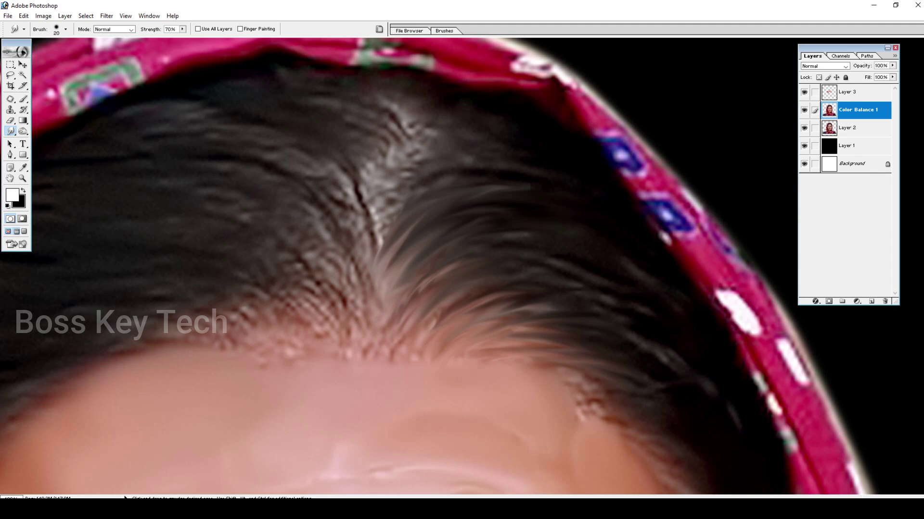
Smooth the lower hair right of the parting into flowing strands above the forehead with a 20 to 30 px brush
{"action": "mouse_move", "coordinate": [534, 235]}
{"action": "left_mouse_down"}
{"action": "mouse_move", "coordinate": [435, 260]}
{"action": "mouse_move", "coordinate": [529, 234]}
{"action": "left_mouse_up"}
{"action": "mouse_move", "coordinate": [442, 269]}
{"action": "left_mouse_down"}
{"action": "mouse_move", "coordinate": [600, 277]}
{"action": "mouse_move", "coordinate": [447, 300]}
{"action": "mouse_move", "coordinate": [543, 266]}
{"action": "mouse_move", "coordinate": [431, 324]}
{"action": "left_mouse_up"}
{"action": "left_click_drag", "start_coordinate": [579, 267], "coordinate": [624, 293]}
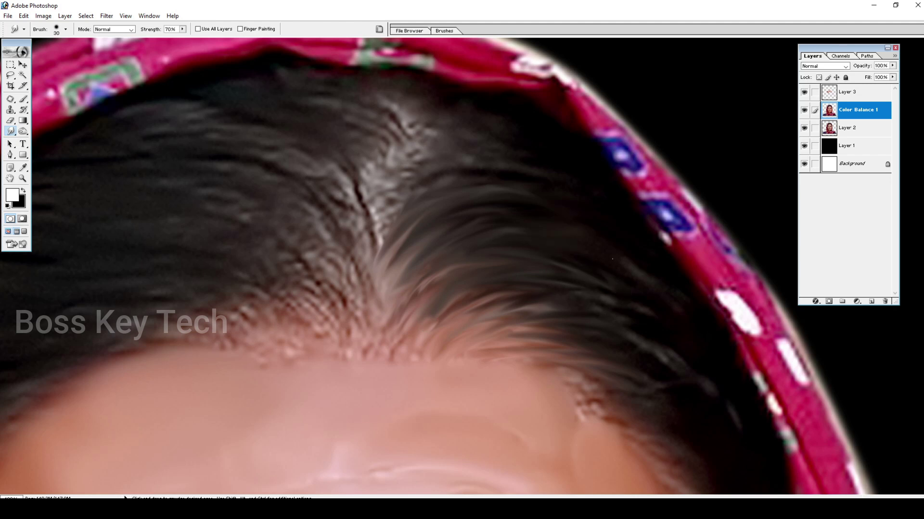
{"action": "mouse_move", "coordinate": [395, 263]}
{"action": "left_mouse_down"}
{"action": "mouse_move", "coordinate": [500, 224]}
{"action": "mouse_move", "coordinate": [436, 269]}
{"action": "left_mouse_up"}
Smudge the upper hair right of the parting outward into strands with a 20 px brush
{"action": "left_click_drag", "start_coordinate": [499, 201], "coordinate": [466, 268]}
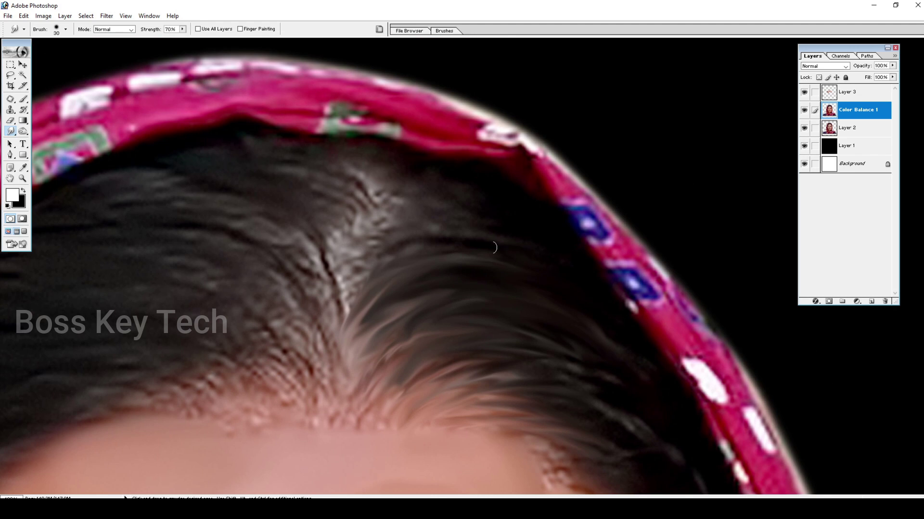
{"action": "key", "text": "bracketleft"}
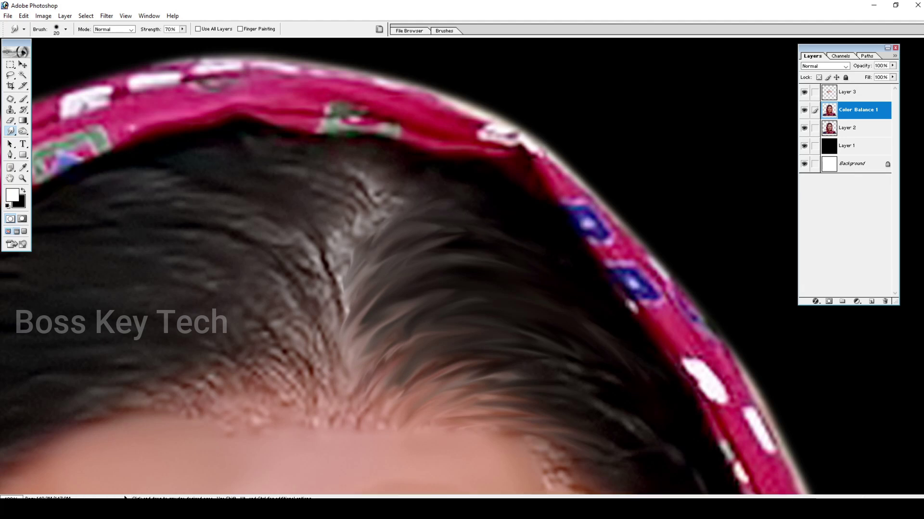
{"action": "mouse_move", "coordinate": [381, 225]}
{"action": "left_mouse_down"}
{"action": "mouse_move", "coordinate": [424, 193]}
{"action": "mouse_move", "coordinate": [481, 204]}
{"action": "left_mouse_up"}
{"action": "left_click_drag", "start_coordinate": [368, 193], "coordinate": [431, 173]}
{"action": "mouse_move", "coordinate": [359, 223]}
{"action": "left_mouse_down"}
{"action": "mouse_move", "coordinate": [429, 180]}
{"action": "mouse_move", "coordinate": [454, 179]}
{"action": "mouse_move", "coordinate": [433, 195]}
{"action": "left_mouse_up"}
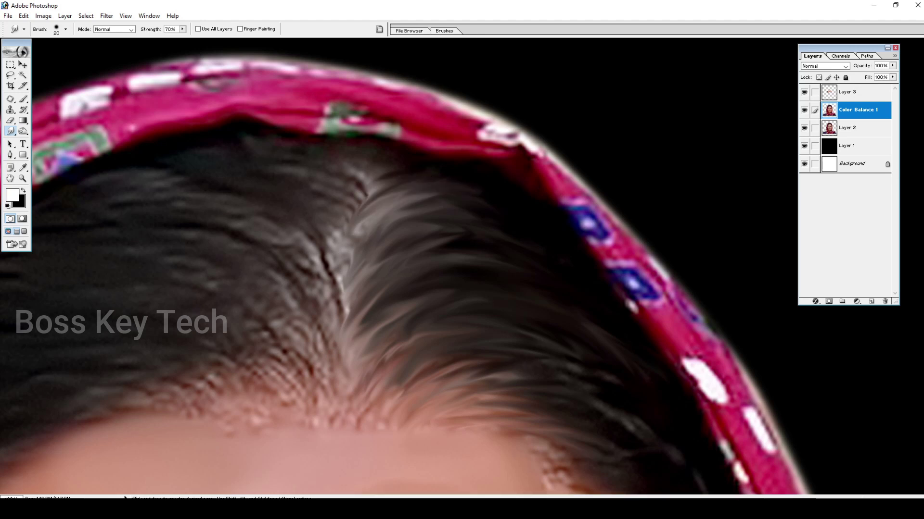
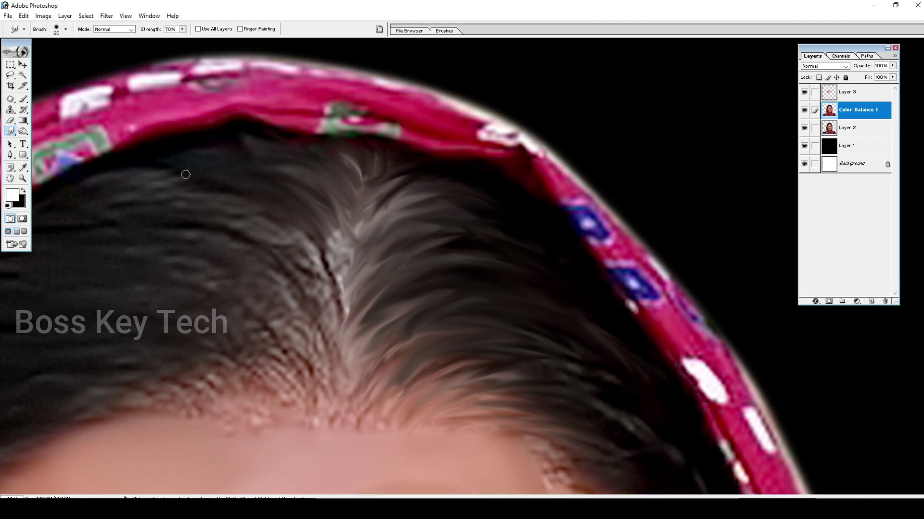
Blend the grey hair on the left side of the parting near the crown with a 20 to 30 px brush
{"action": "mouse_move", "coordinate": [299, 220]}
{"action": "left_mouse_down"}
{"action": "mouse_move", "coordinate": [344, 284]}
{"action": "mouse_move", "coordinate": [346, 264]}
{"action": "mouse_move", "coordinate": [356, 274]}
{"action": "left_mouse_up"}
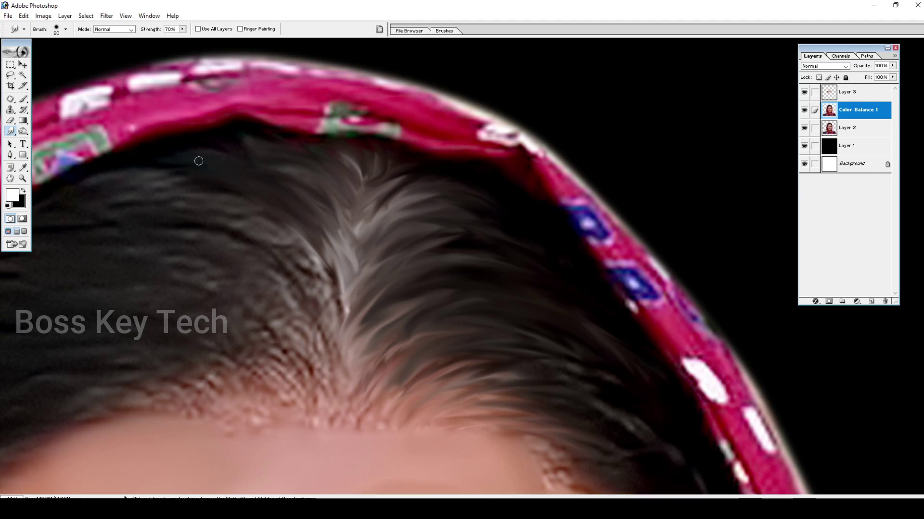
{"action": "left_click_drag", "start_coordinate": [294, 167], "coordinate": [251, 147]}
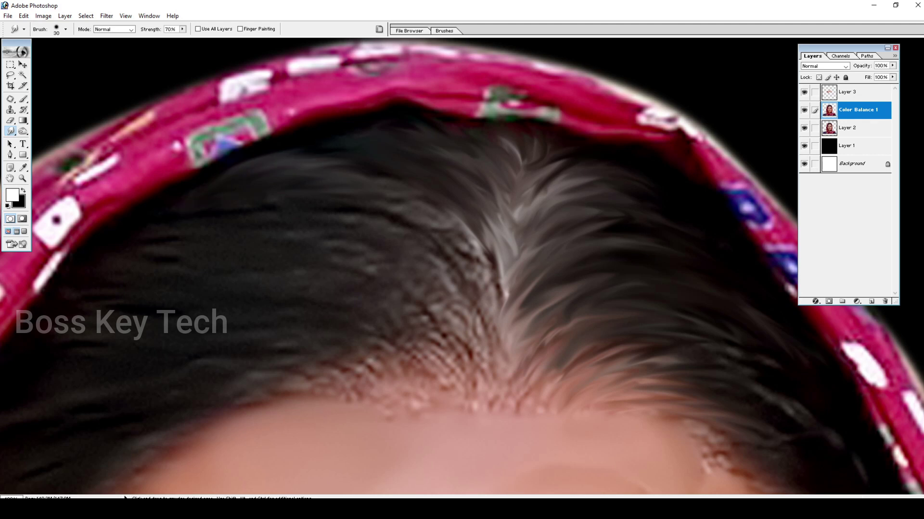
{"action": "key", "text": "bracketleft"}
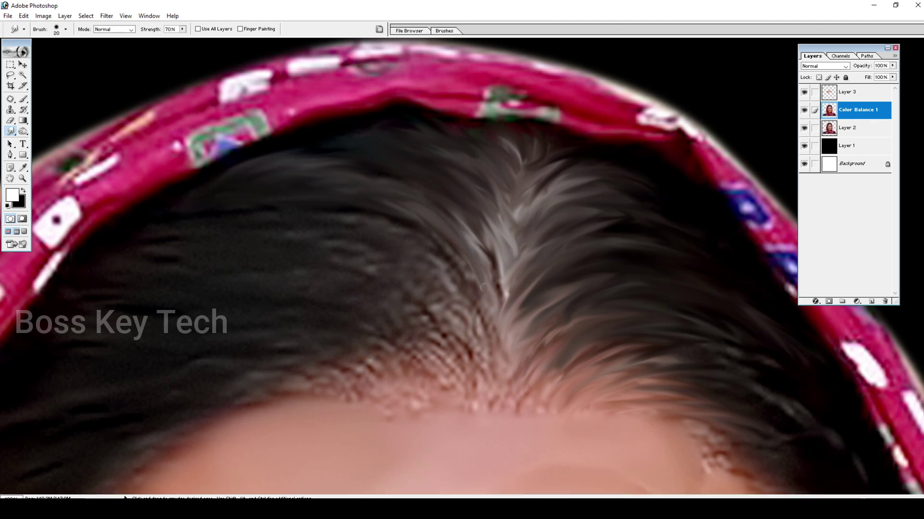
{"action": "left_click_drag", "start_coordinate": [425, 293], "coordinate": [479, 264]}
Smudge the coarse hair left of the parting, from its lower end up and outward, with a 30 px brush
{"action": "key", "text": "bracketright"}
{"action": "left_click_drag", "start_coordinate": [533, 349], "coordinate": [437, 248]}
{"action": "mouse_move", "coordinate": [528, 326]}
{"action": "left_mouse_down"}
{"action": "mouse_move", "coordinate": [403, 221]}
{"action": "mouse_move", "coordinate": [456, 245]}
{"action": "left_mouse_up"}
{"action": "mouse_move", "coordinate": [510, 289]}
{"action": "left_mouse_down"}
{"action": "mouse_move", "coordinate": [405, 212]}
{"action": "mouse_move", "coordinate": [476, 245]}
{"action": "left_mouse_up"}
{"action": "mouse_move", "coordinate": [528, 308]}
{"action": "left_mouse_down"}
{"action": "mouse_move", "coordinate": [379, 197]}
{"action": "mouse_move", "coordinate": [530, 319]}
{"action": "mouse_move", "coordinate": [440, 200]}
{"action": "mouse_move", "coordinate": [526, 287]}
{"action": "mouse_move", "coordinate": [461, 198]}
{"action": "mouse_move", "coordinate": [547, 304]}
{"action": "mouse_move", "coordinate": [439, 186]}
{"action": "left_mouse_up"}
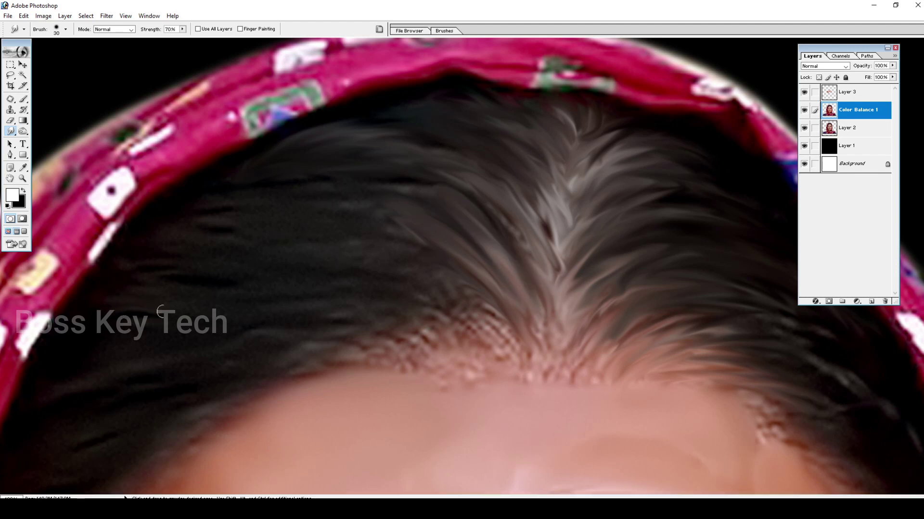
Smooth the dark hair on the left-hand side of the head into long strands with a 20 to 30 px brush
{"action": "mouse_move", "coordinate": [252, 298]}
{"action": "left_mouse_down"}
{"action": "mouse_move", "coordinate": [312, 297]}
{"action": "mouse_move", "coordinate": [431, 323]}
{"action": "left_mouse_up"}
{"action": "mouse_move", "coordinate": [340, 307]}
{"action": "left_mouse_down"}
{"action": "mouse_move", "coordinate": [475, 341]}
{"action": "mouse_move", "coordinate": [407, 303]}
{"action": "mouse_move", "coordinate": [505, 355]}
{"action": "mouse_move", "coordinate": [474, 307]}
{"action": "mouse_move", "coordinate": [525, 350]}
{"action": "left_mouse_up"}
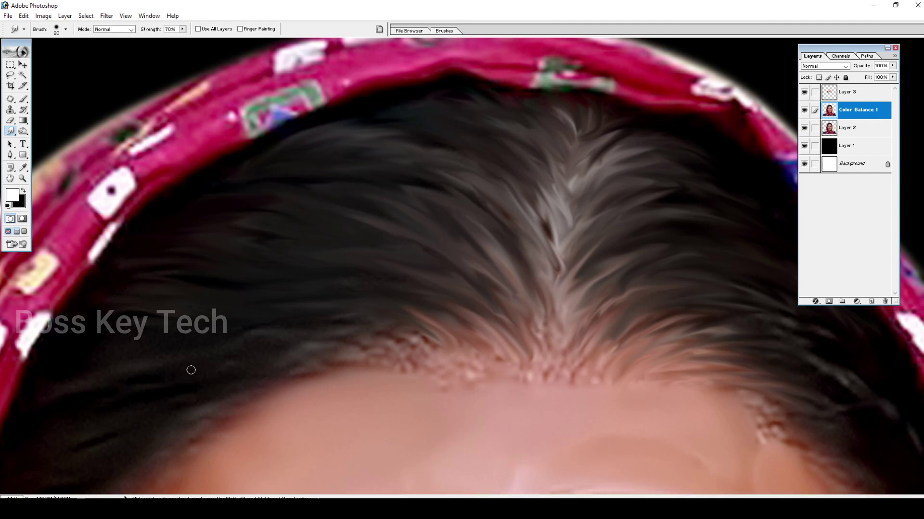
{"action": "key", "text": "bracketright"}
{"action": "key", "text": "bracketleft"}
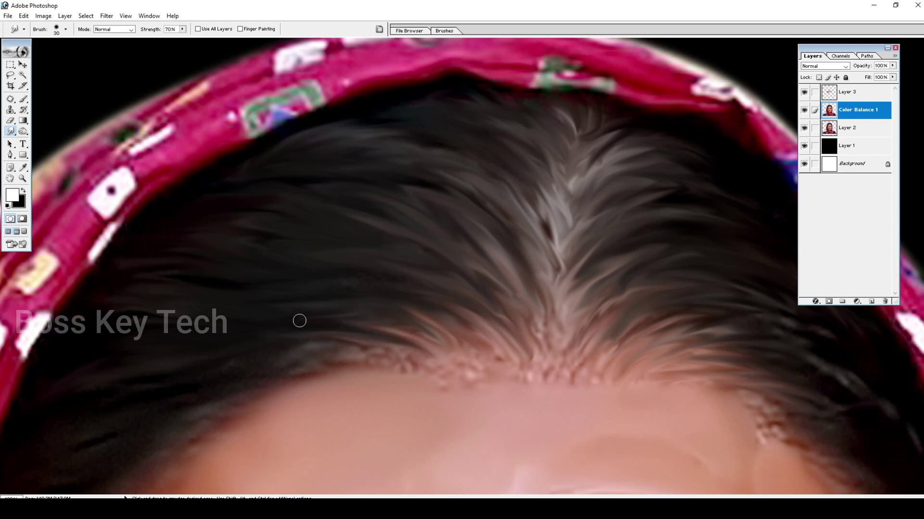
{"action": "key", "text": "bracketright"}
Blend the rough hairline above the left-hand forehead into the hair with a 20 to 30 px brush
{"action": "mouse_move", "coordinate": [289, 349]}
{"action": "left_mouse_down"}
{"action": "mouse_move", "coordinate": [348, 345]}
{"action": "mouse_move", "coordinate": [404, 366]}
{"action": "mouse_move", "coordinate": [494, 370]}
{"action": "mouse_move", "coordinate": [510, 388]}
{"action": "left_mouse_up"}
{"action": "left_click_drag", "start_coordinate": [474, 295], "coordinate": [356, 269]}
{"action": "left_click_drag", "start_coordinate": [510, 310], "coordinate": [474, 289]}
{"action": "left_click_drag", "start_coordinate": [517, 332], "coordinate": [601, 231]}
{"action": "key", "text": "bracketleft"}
{"action": "mouse_move", "coordinate": [174, 376]}
{"action": "left_mouse_down"}
{"action": "mouse_move", "coordinate": [225, 345]}
{"action": "mouse_move", "coordinate": [265, 288]}
{"action": "left_mouse_up"}
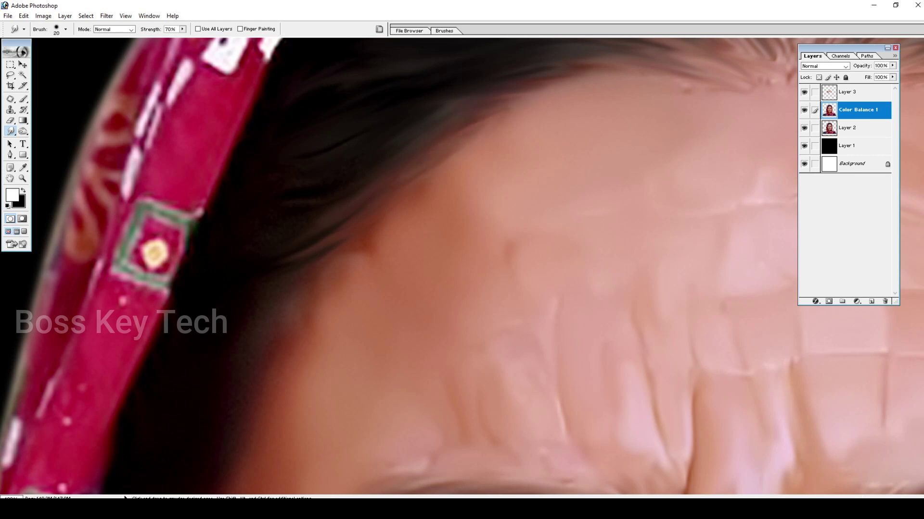
Soften the dark hair edge at the left-hand temple with a 20 to 30 px brush
{"action": "left_click_drag", "start_coordinate": [307, 272], "coordinate": [379, 202]}
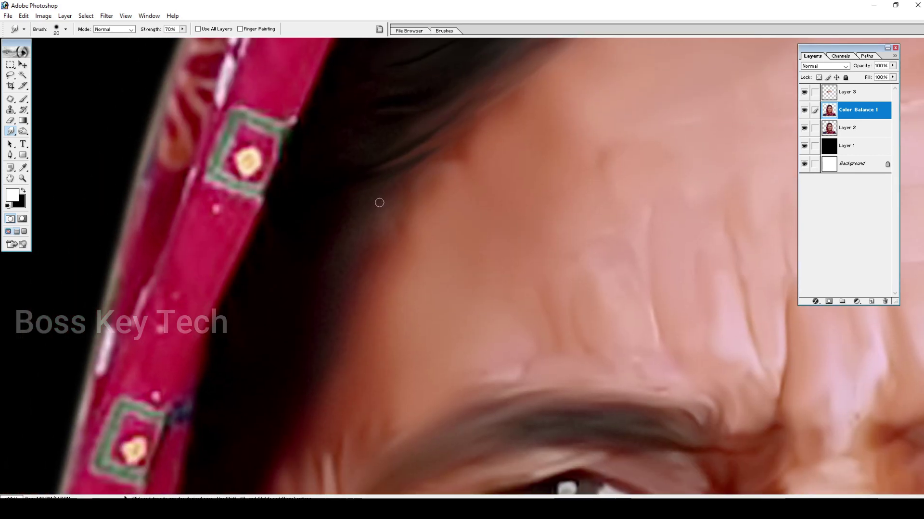
{"action": "left_click_drag", "start_coordinate": [394, 108], "coordinate": [329, 273]}
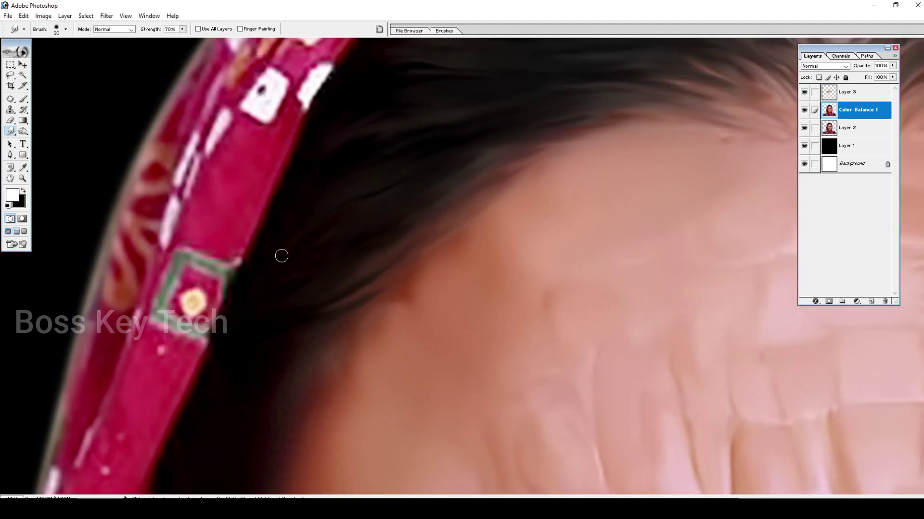
{"action": "left_click_drag", "start_coordinate": [308, 270], "coordinate": [384, 121]}
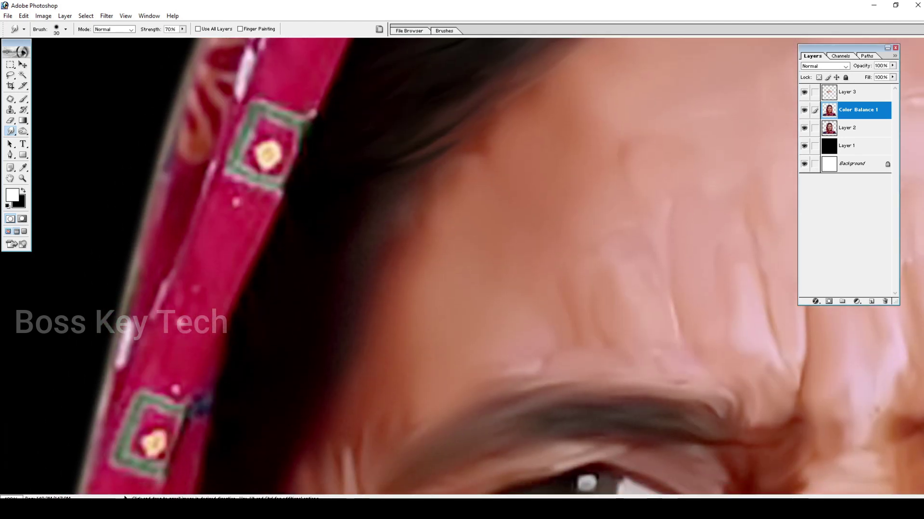
{"action": "left_click_drag", "start_coordinate": [374, 249], "coordinate": [336, 319]}
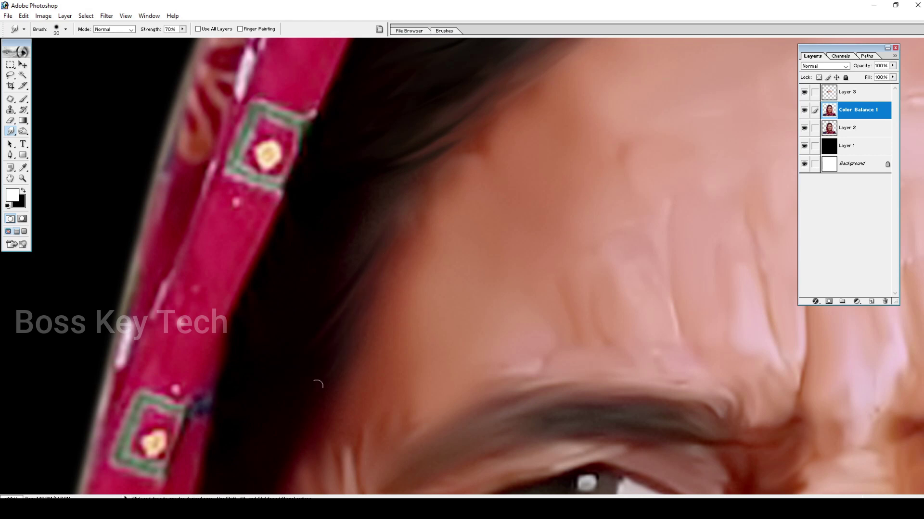
Draw the left-hand temple hairline into fine strands over the skin edge with a 30 px brush, undoing a misplaced stroke
{"action": "left_click_drag", "start_coordinate": [454, 138], "coordinate": [325, 284]}
{"action": "mouse_move", "coordinate": [481, 106]}
{"action": "left_mouse_down"}
{"action": "mouse_move", "coordinate": [370, 199]}
{"action": "mouse_move", "coordinate": [401, 214]}
{"action": "left_mouse_up"}
{"action": "left_click_drag", "start_coordinate": [504, 124], "coordinate": [455, 156]}
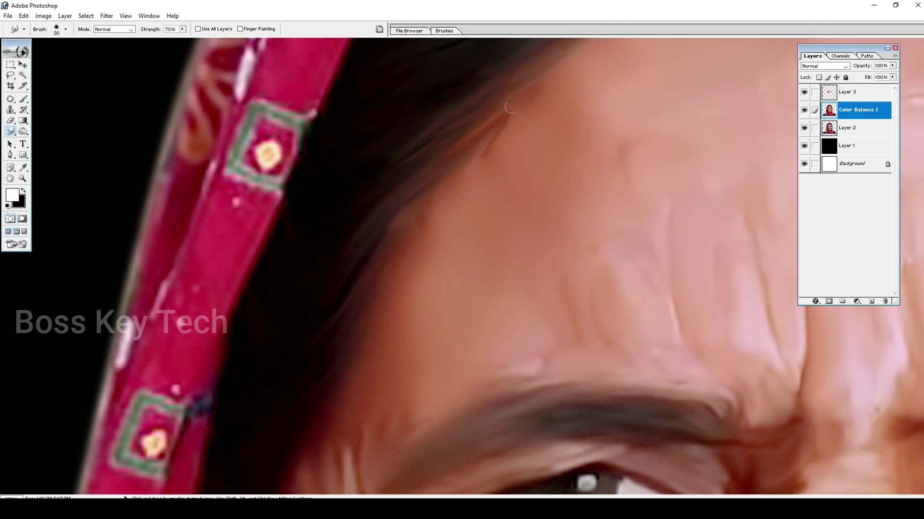
{"action": "key", "text": "ctrl+z"}
{"action": "mouse_move", "coordinate": [329, 283]}
{"action": "left_mouse_down"}
{"action": "mouse_move", "coordinate": [421, 192]}
{"action": "mouse_move", "coordinate": [440, 188]}
{"action": "mouse_move", "coordinate": [360, 239]}
{"action": "mouse_move", "coordinate": [408, 216]}
{"action": "mouse_move", "coordinate": [328, 236]}
{"action": "mouse_move", "coordinate": [369, 241]}
{"action": "mouse_move", "coordinate": [332, 233]}
{"action": "left_mouse_up"}
{"action": "left_click_drag", "start_coordinate": [297, 337], "coordinate": [349, 164]}
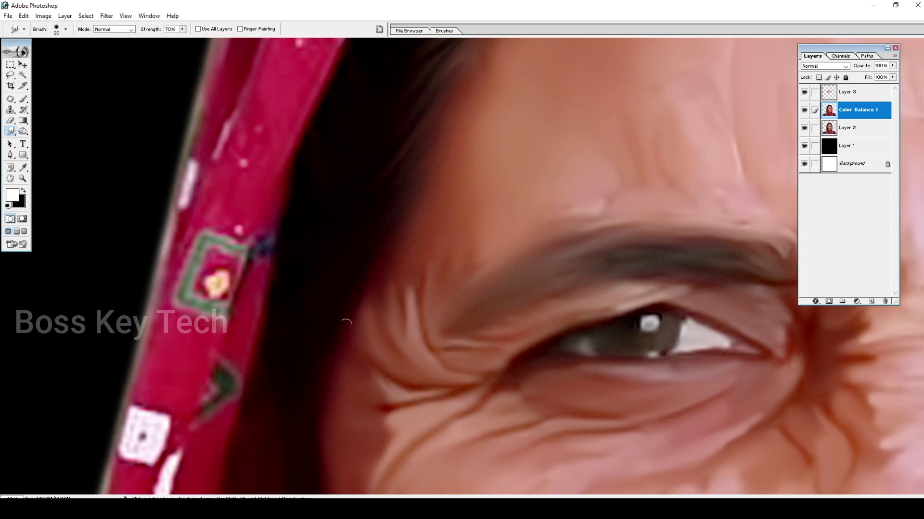
Smudge the greyish hair at the right-hand temple downward into smooth strands with a 20 px brush
{"action": "left_click_drag", "start_coordinate": [503, 130], "coordinate": [274, 393]}
{"action": "left_click_drag", "start_coordinate": [580, 269], "coordinate": [388, 255]}
{"action": "left_click_drag", "start_coordinate": [670, 408], "coordinate": [372, 179]}
{"action": "left_click_drag", "start_coordinate": [477, 357], "coordinate": [436, 294]}
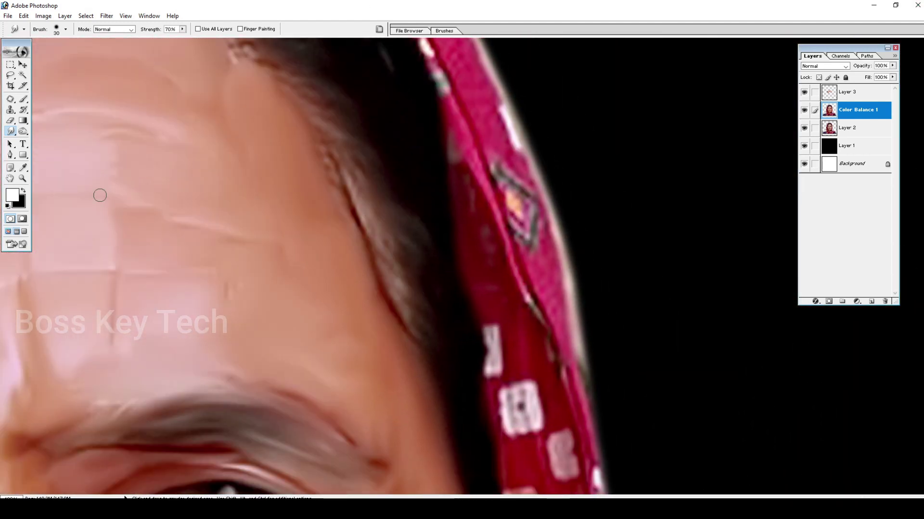
{"action": "key", "text": "bracketleft"}
{"action": "left_click_drag", "start_coordinate": [389, 266], "coordinate": [424, 313]}
{"action": "left_click_drag", "start_coordinate": [387, 247], "coordinate": [428, 299]}
{"action": "left_click_drag", "start_coordinate": [378, 220], "coordinate": [430, 273]}
{"action": "mouse_move", "coordinate": [361, 168]}
{"action": "left_mouse_down"}
{"action": "mouse_move", "coordinate": [431, 266]}
{"action": "mouse_move", "coordinate": [412, 329]}
{"action": "mouse_move", "coordinate": [366, 211]}
{"action": "mouse_move", "coordinate": [418, 330]}
{"action": "mouse_move", "coordinate": [399, 251]}
{"action": "left_mouse_up"}
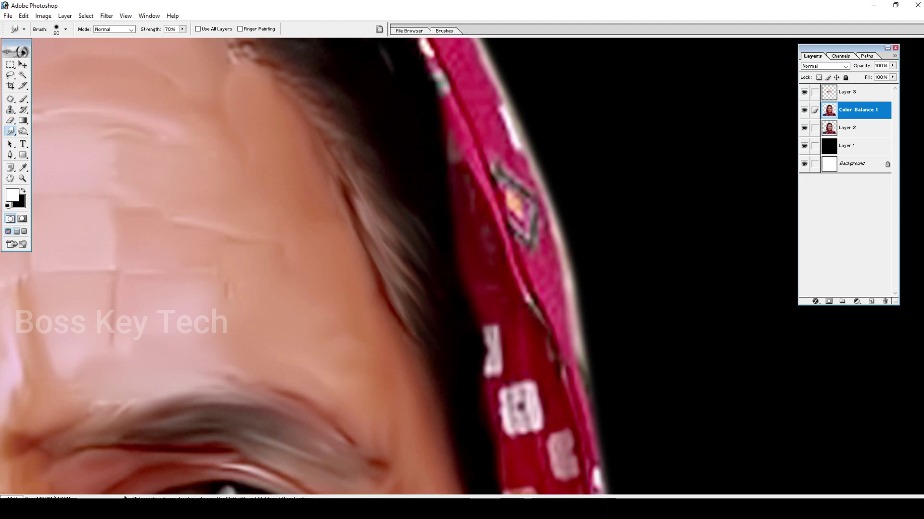
Blend the rough hairline at the forehead's upper right-hand corner into the hair with a 20 px brush
{"action": "left_click_drag", "start_coordinate": [328, 121], "coordinate": [360, 263]}
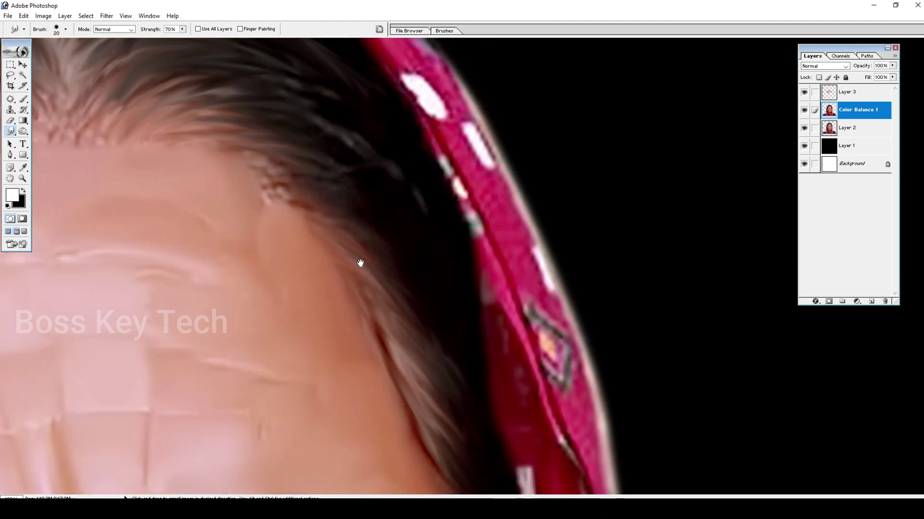
{"action": "mouse_move", "coordinate": [267, 185]}
{"action": "left_mouse_down"}
{"action": "mouse_move", "coordinate": [374, 274]}
{"action": "mouse_move", "coordinate": [327, 219]}
{"action": "left_mouse_up"}
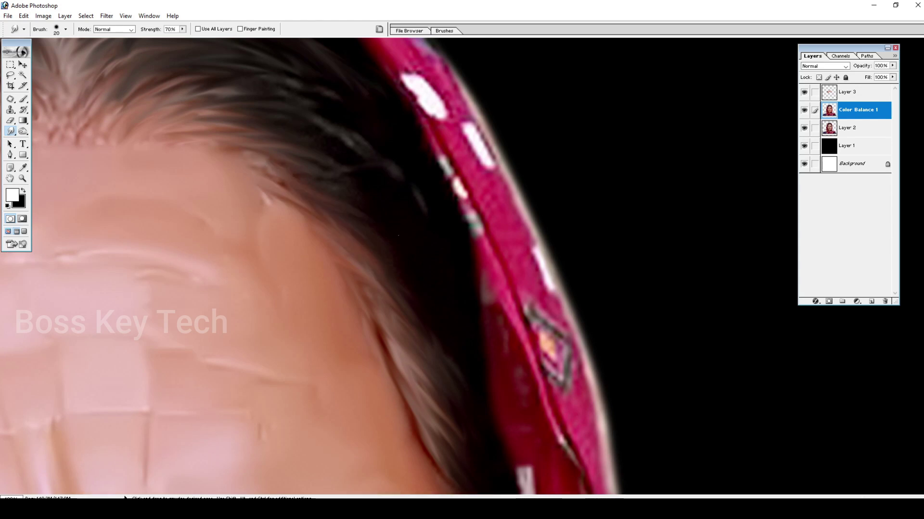
{"action": "left_click_drag", "start_coordinate": [267, 166], "coordinate": [308, 187]}
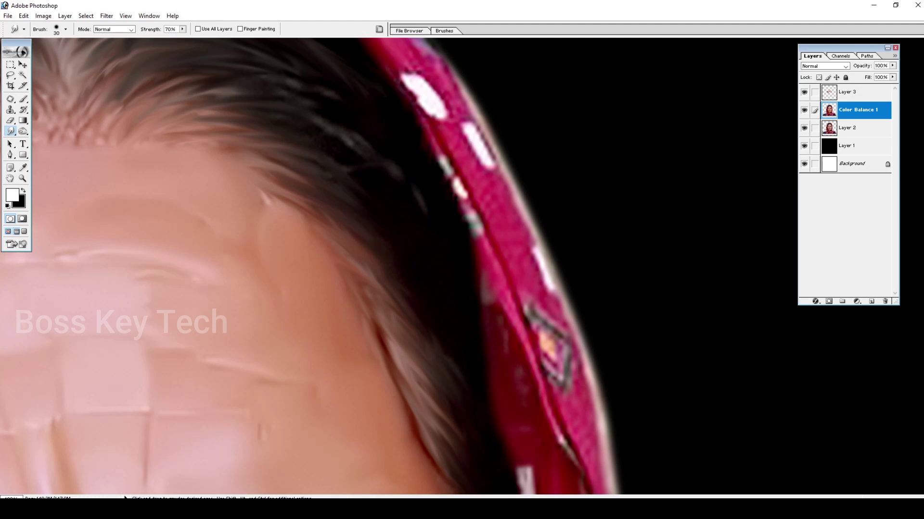
Soften the stray light strands in the dark hair beside the right-hand headscarf edge with a 30 px brush
{"action": "left_click_drag", "start_coordinate": [360, 190], "coordinate": [377, 309]}
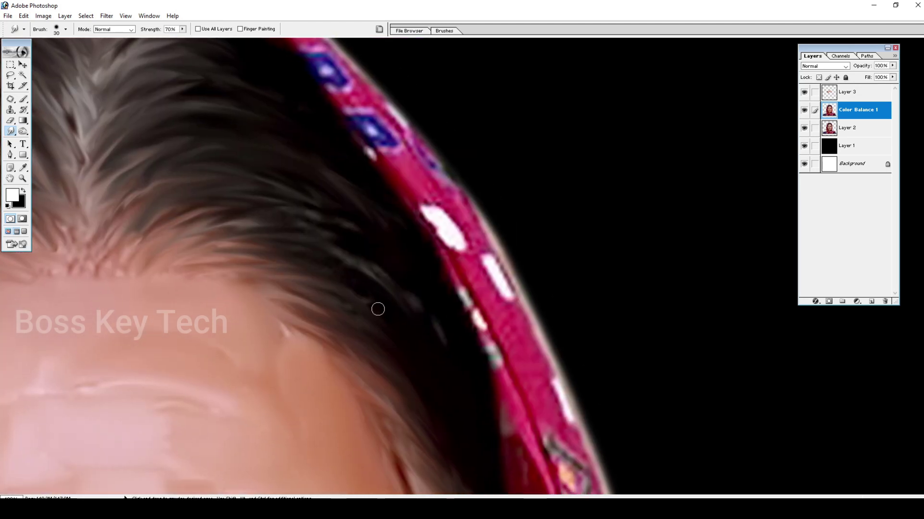
{"action": "mouse_move", "coordinate": [339, 241]}
{"action": "left_mouse_down"}
{"action": "mouse_move", "coordinate": [419, 309]}
{"action": "mouse_move", "coordinate": [356, 231]}
{"action": "left_mouse_up"}
{"action": "key", "text": "space"}
{"action": "left_click_drag", "start_coordinate": [475, 427], "coordinate": [409, 184]}
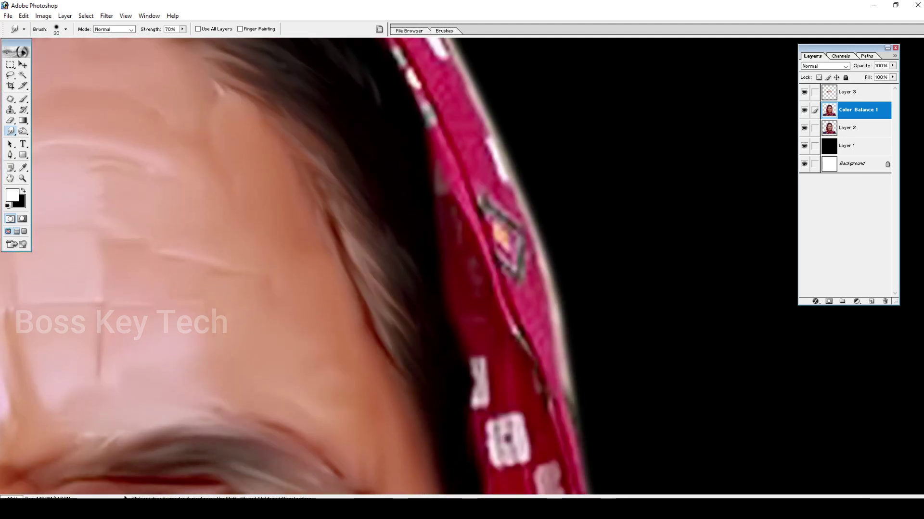
Smudge the right-hand temple hair downward into fine strands along the face edge with a 20 px brush
{"action": "left_click_drag", "start_coordinate": [443, 418], "coordinate": [427, 214]}
{"action": "key", "text": "p"}
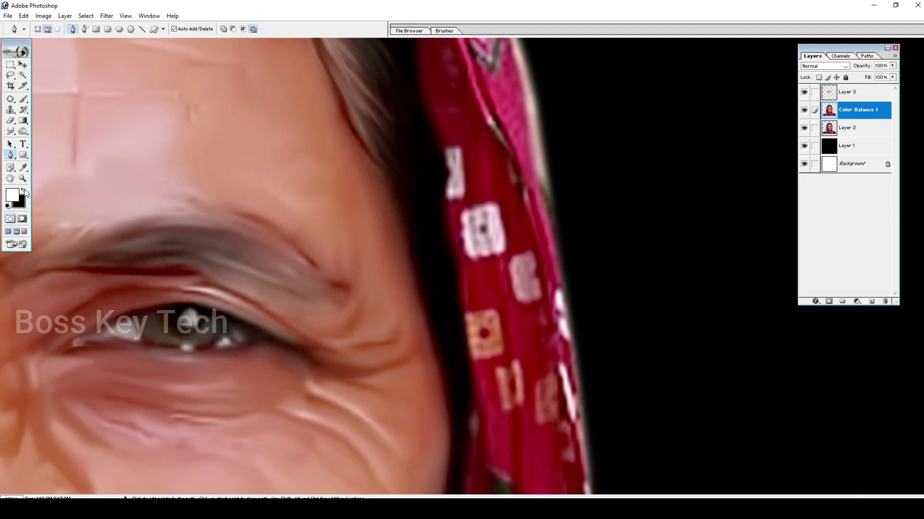
{"action": "left_click", "coordinate": [11, 132]}
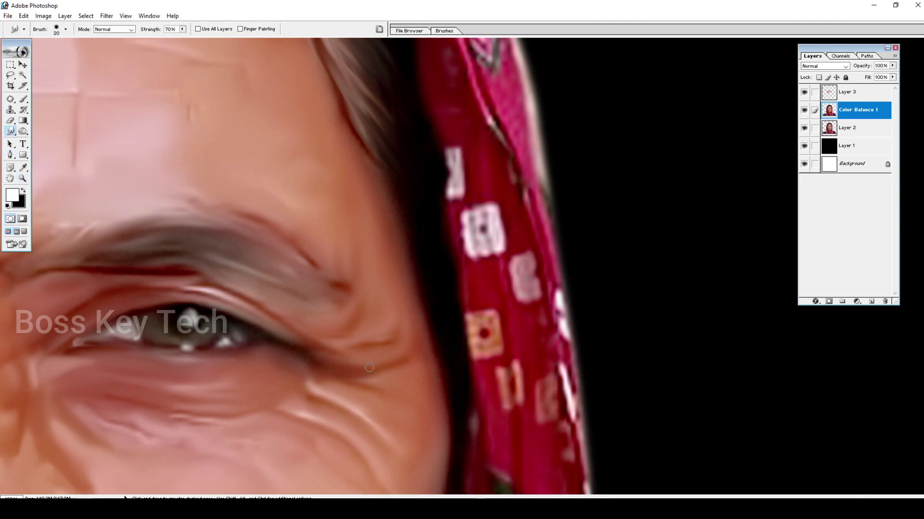
{"action": "left_click_drag", "start_coordinate": [370, 135], "coordinate": [398, 199]}
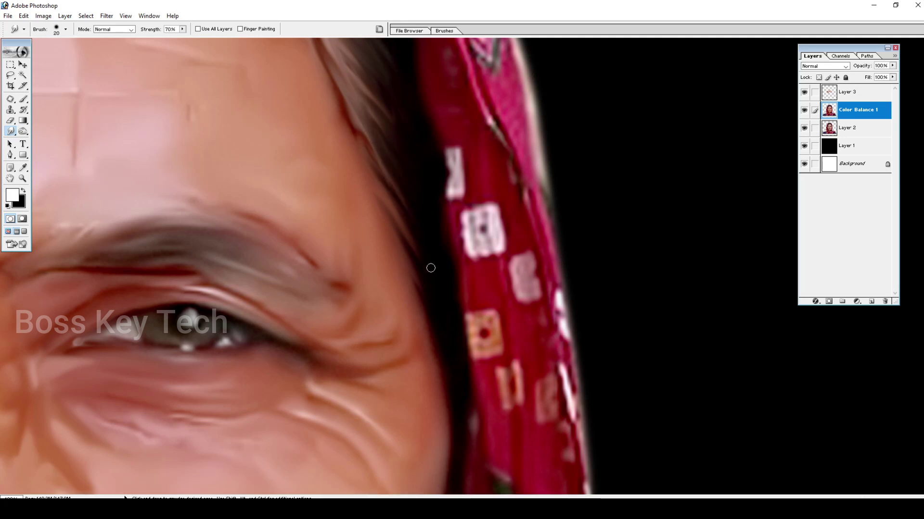
Smudge the rough hairline below the centre parting outward into smooth strands with a 20 px brush
{"action": "scroll", "coordinate": [430, 268], "scroll_direction": "up", "scroll_amount": 5}
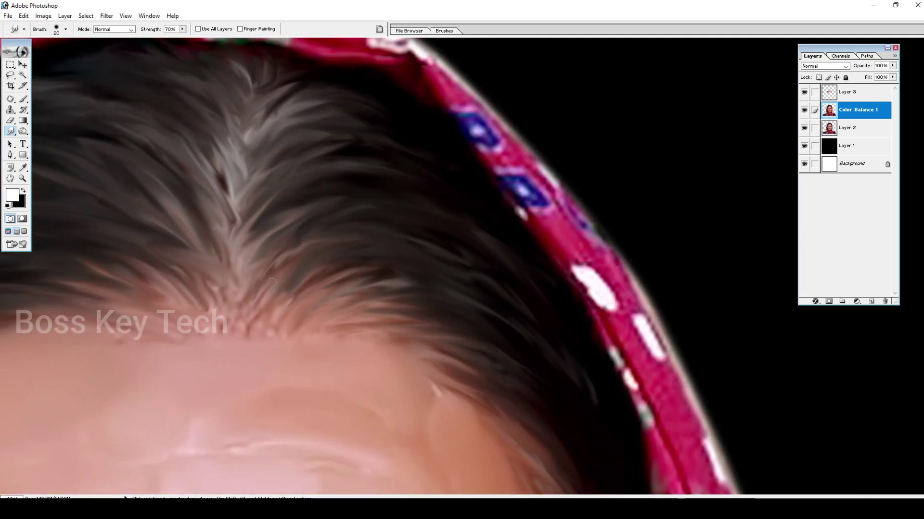
{"action": "key", "text": "p"}
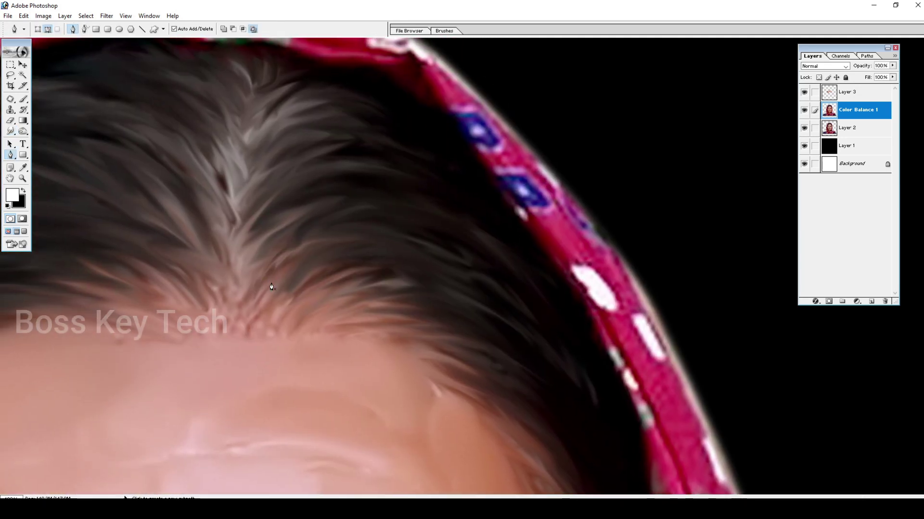
{"action": "left_click", "coordinate": [12, 131]}
{"action": "left_click_drag", "start_coordinate": [287, 297], "coordinate": [351, 264]}
{"action": "mouse_move", "coordinate": [282, 313]}
{"action": "left_mouse_down"}
{"action": "mouse_move", "coordinate": [339, 288]}
{"action": "mouse_move", "coordinate": [273, 271]}
{"action": "mouse_move", "coordinate": [198, 313]}
{"action": "left_mouse_up"}
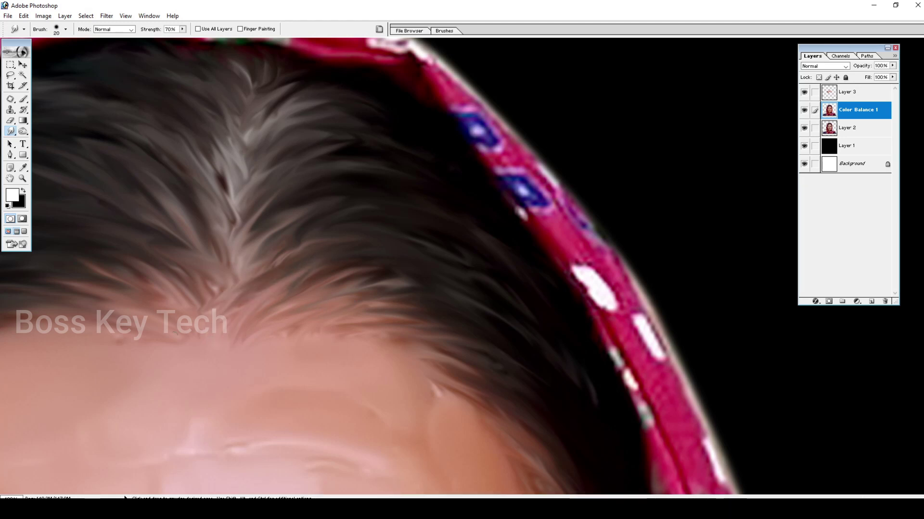
Examine the whole portrait and the face close up to judge the smudged skin and hair
{"action": "key", "text": "ctrl+minus"}
{"action": "key", "text": "ctrl+minus"}
{"action": "key", "text": "ctrl+minus"}
{"action": "key", "text": "ctrl+minus"}
{"action": "key", "text": "ctrl+minus"}
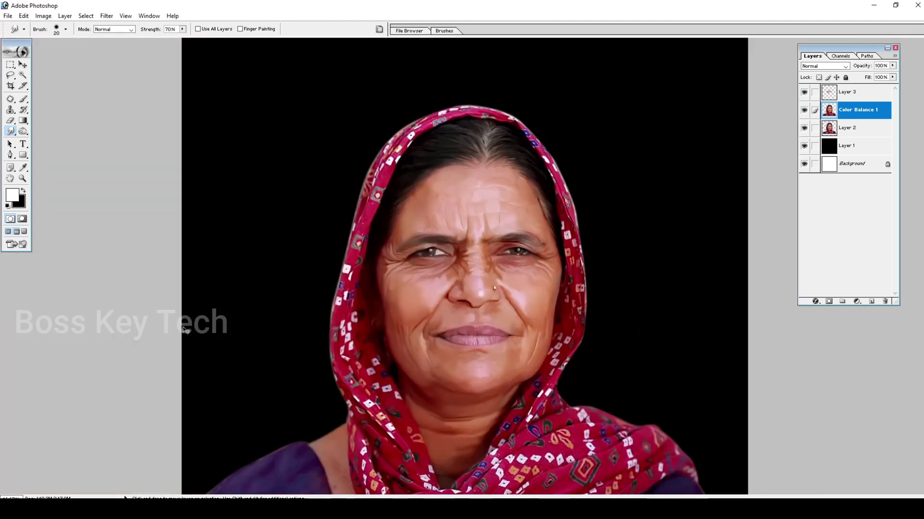
{"action": "key", "text": "ctrl+plus"}
{"action": "key", "text": "ctrl+minus"}
{"action": "key", "text": "ctrl+plus"}
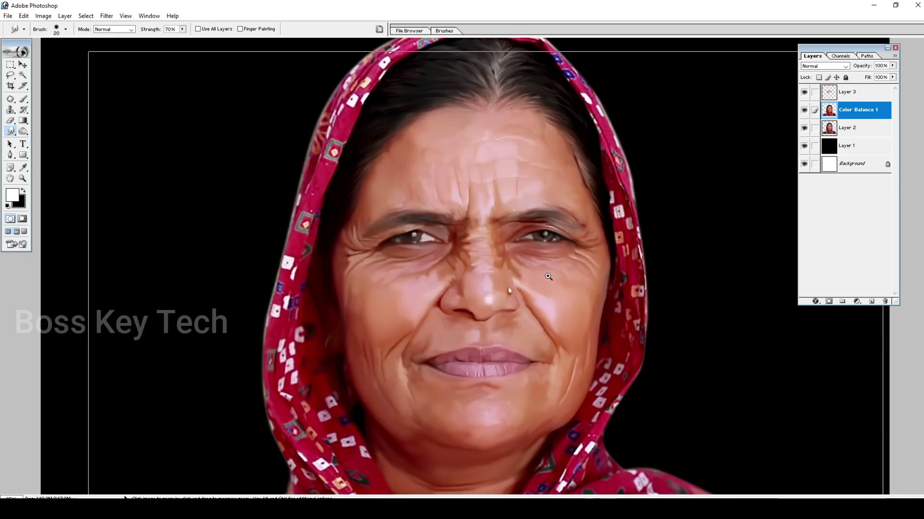
{"action": "left_click", "coordinate": [548, 276], "text": "ctrl"}
{"action": "left_click_drag", "start_coordinate": [485, 437], "coordinate": [518, 301]}
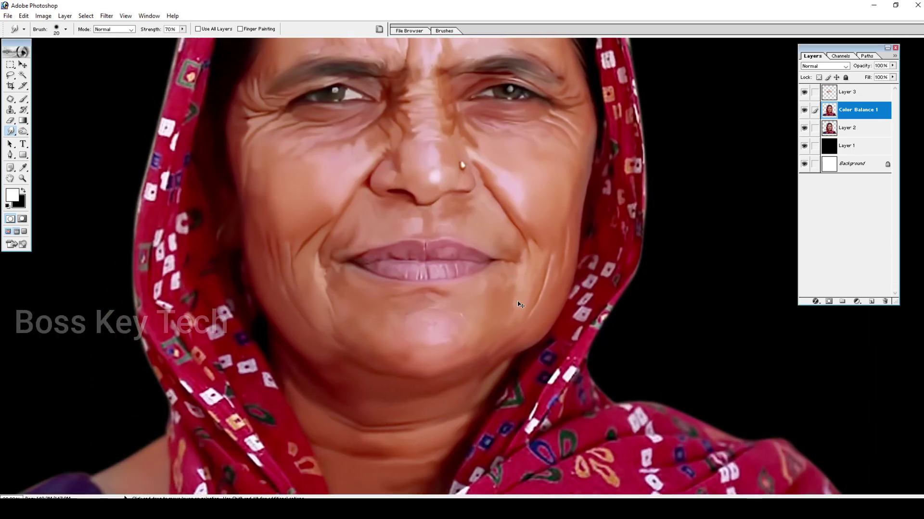
{"action": "key", "text": "ctrl+0"}
{"action": "left_click", "coordinate": [565, 234], "text": "ctrl"}
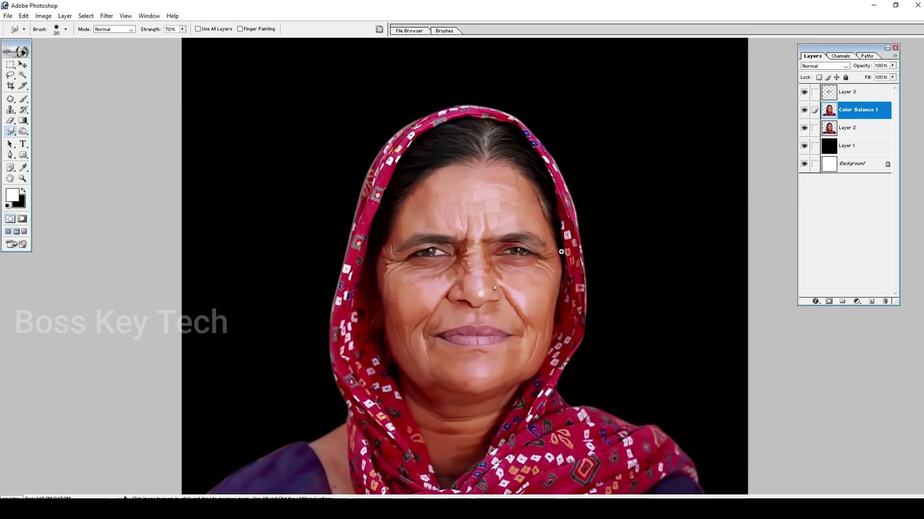
{"action": "key", "text": "ctrl+plus"}
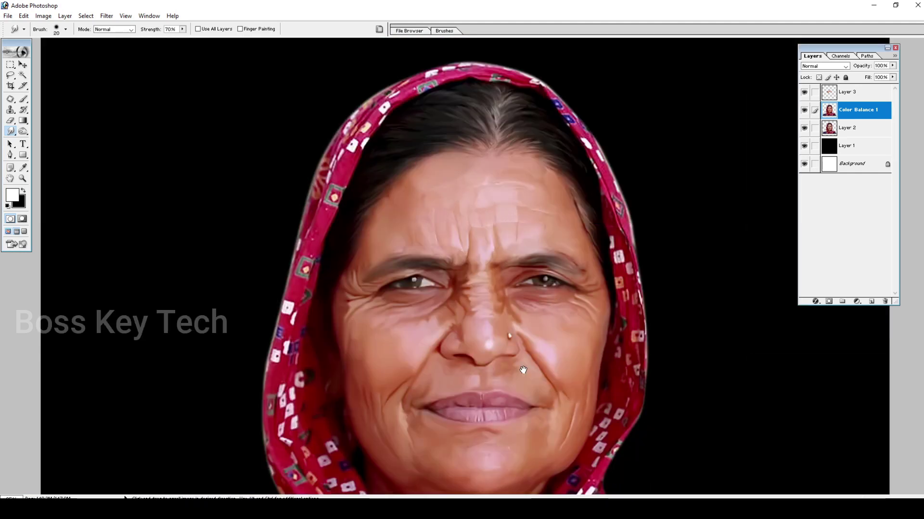
{"action": "left_click_drag", "start_coordinate": [523, 370], "coordinate": [523, 307]}
{"action": "left_click", "coordinate": [518, 284], "text": "ctrl"}
{"action": "left_click_drag", "start_coordinate": [505, 339], "coordinate": [505, 301]}
{"action": "key", "text": "ctrl+minus"}
{"action": "key", "text": "ctrl+minus"}
{"action": "key", "text": "ctrl+minus"}
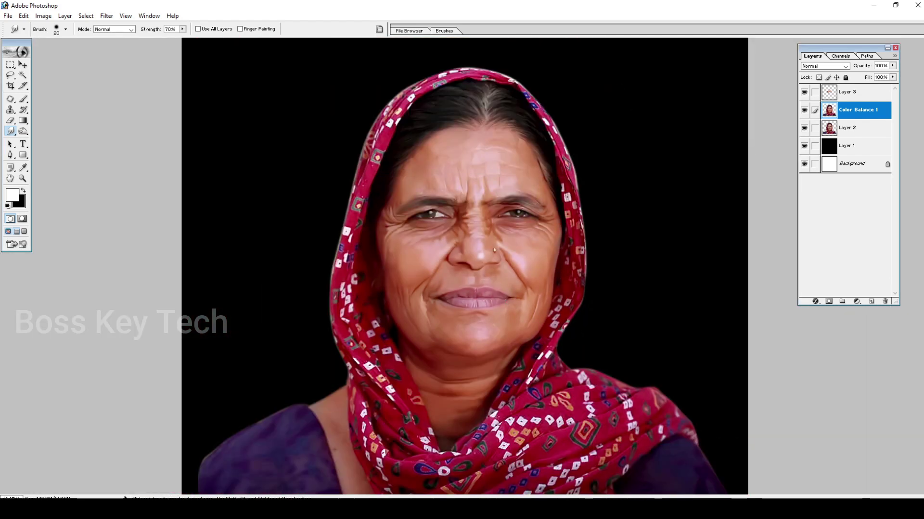
Lasso the face and neck inside the headscarf and feather the selection by 5 pixels
{"action": "key", "text": "l"}
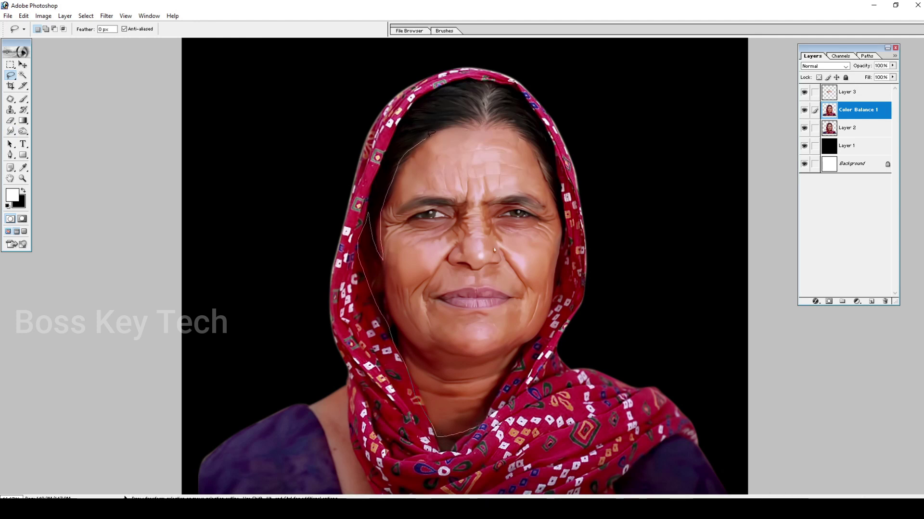
{"action": "left_click_drag", "start_coordinate": [511, 126], "coordinate": [545, 172]}
{"action": "left_click_drag", "start_coordinate": [537, 334], "coordinate": [479, 429]}
{"action": "right_click", "coordinate": [511, 241]}
{"action": "left_click", "coordinate": [534, 271]}
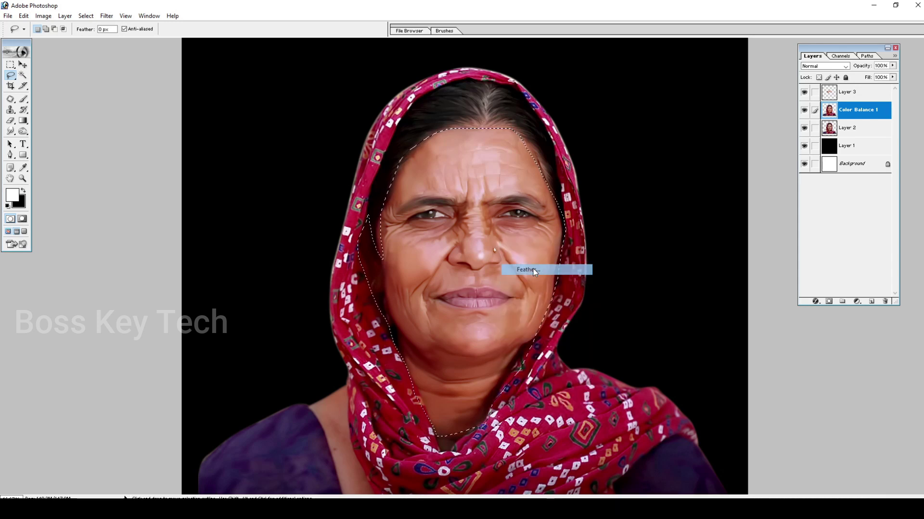
{"action": "type", "text": "5"}
{"action": "key", "text": "Return"}
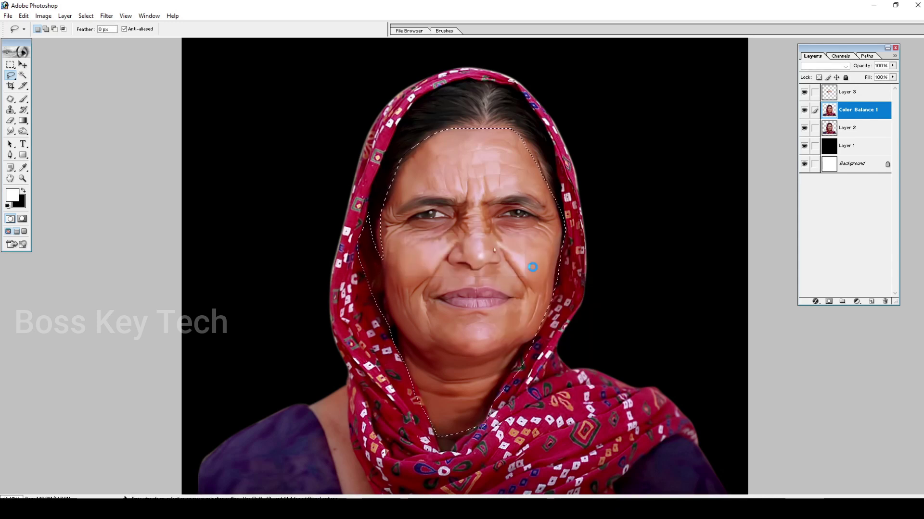
{"action": "key", "text": "ctrl+plus"}
{"action": "left_click_drag", "start_coordinate": [491, 320], "coordinate": [492, 276]}
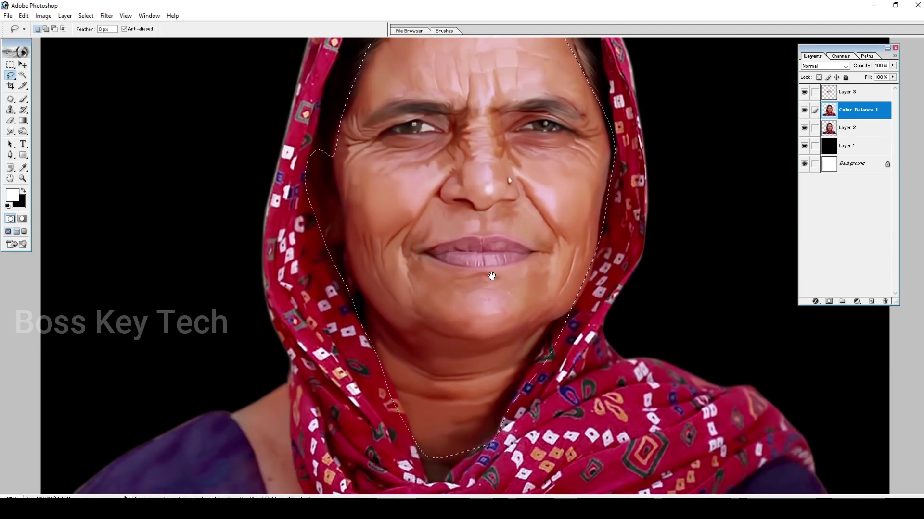
{"action": "key", "text": "ctrl+b"}
{"action": "left_click", "coordinate": [787, 257]}
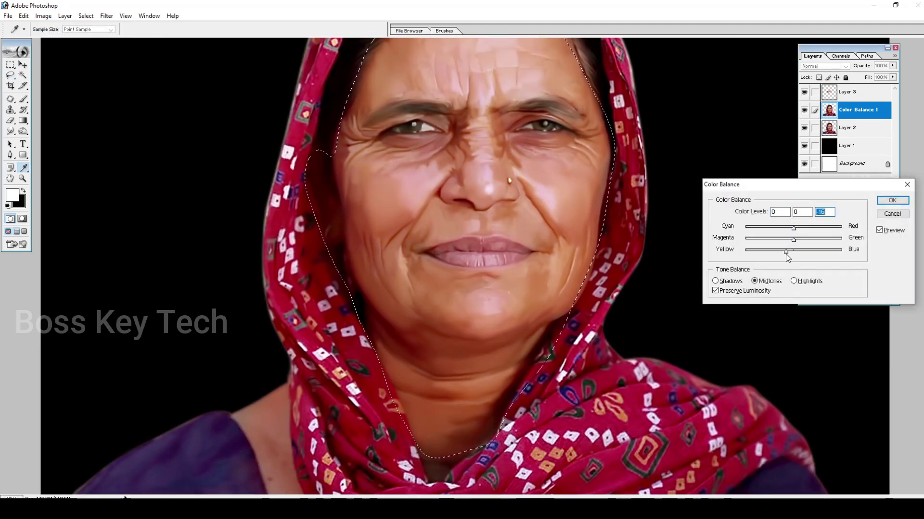
{"action": "left_click", "coordinate": [899, 215]}
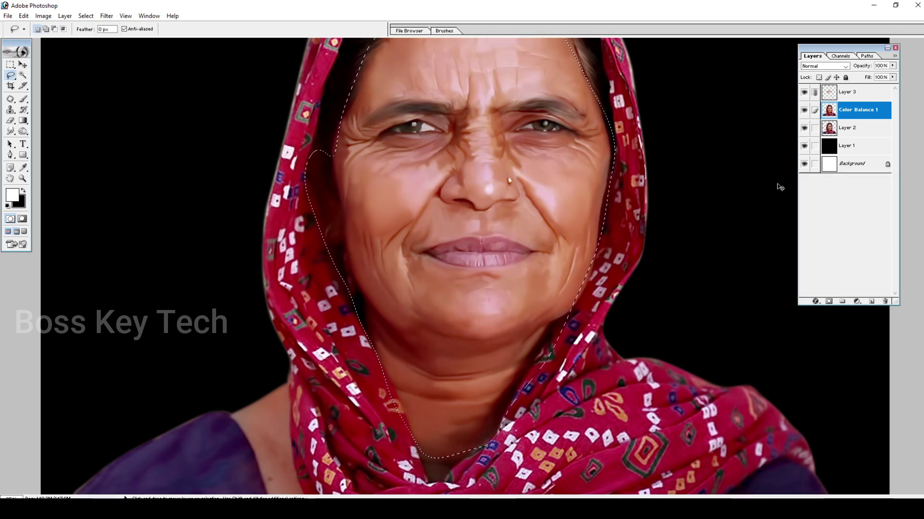
Merge Layer 3 with the Color Balance 1 layer and shift the selected face's highlights to blue +37 with Color Balance
{"action": "key", "text": "ctrl+e"}
{"action": "key", "text": "ctrl+b"}
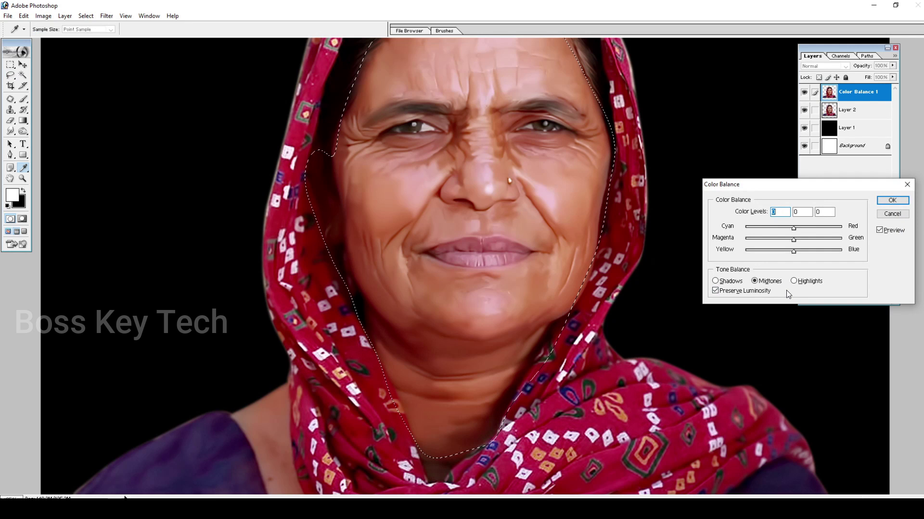
{"action": "left_click_drag", "start_coordinate": [793, 251], "coordinate": [813, 254]}
{"action": "left_click", "coordinate": [794, 281]}
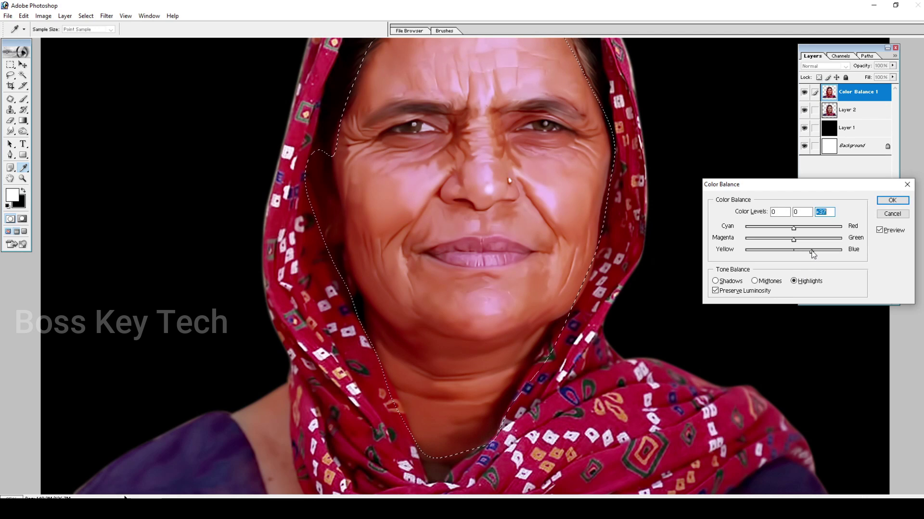
{"action": "key", "text": "ctrl+minus"}
{"action": "key", "text": "ctrl+minus"}
{"action": "left_click", "coordinate": [485, 321], "text": "ctrl"}
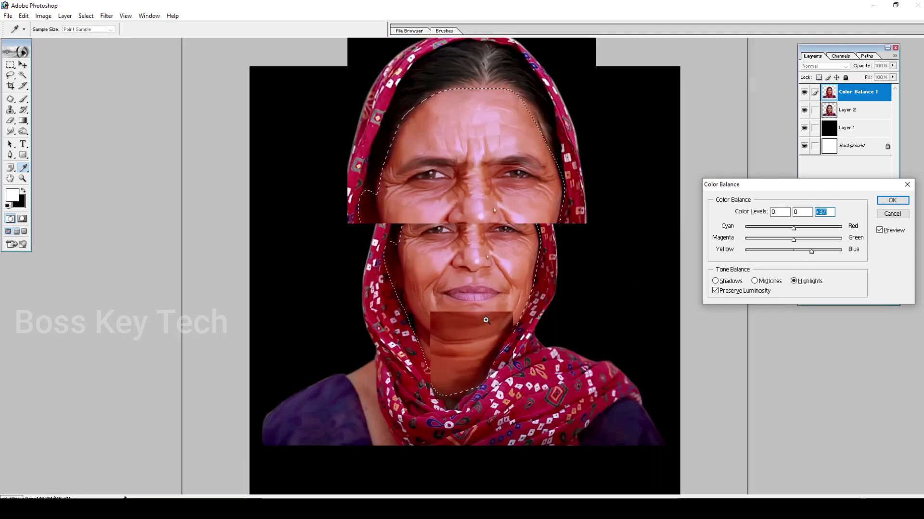
{"action": "left_click", "coordinate": [885, 232]}
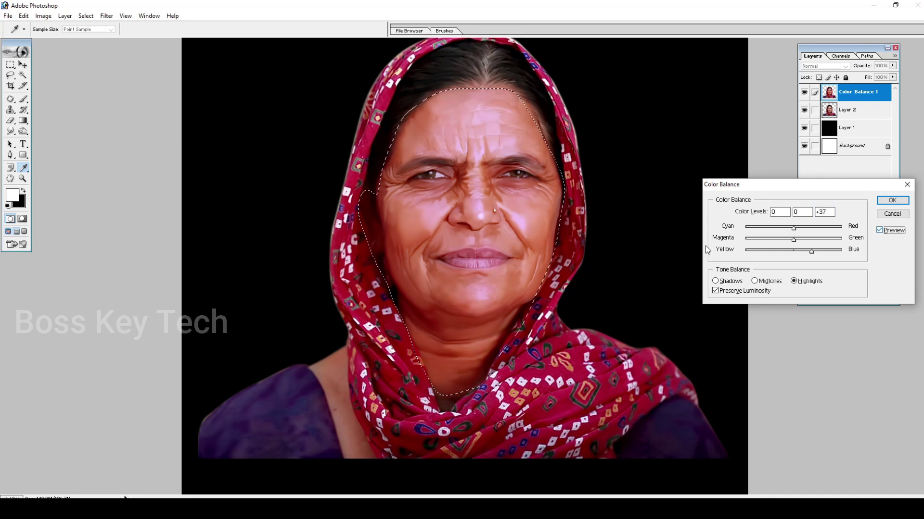
{"action": "left_click", "coordinate": [890, 202]}
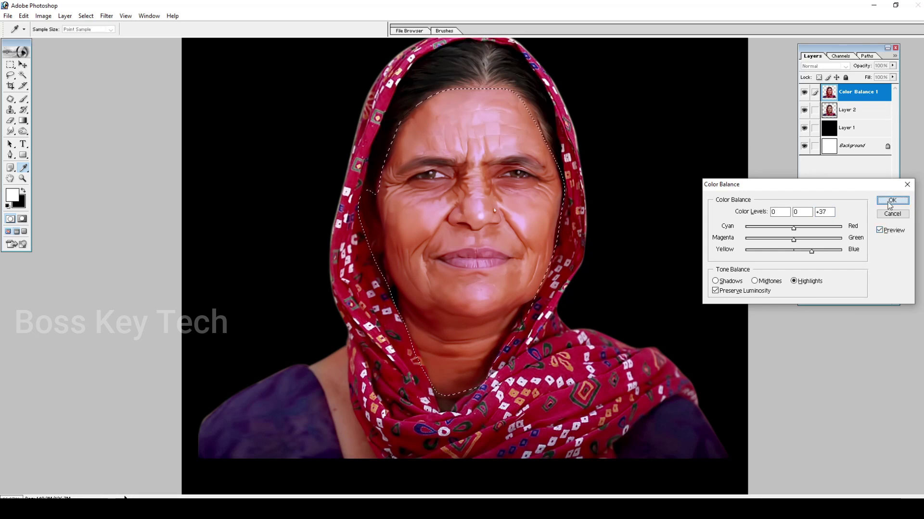
Brighten the selected face with RGB curve points at input 12, output 11 and input 231, output 244, and deselect
{"action": "left_click", "coordinate": [561, 202], "text": "ctrl"}
{"action": "left_click_drag", "start_coordinate": [522, 286], "coordinate": [523, 245]}
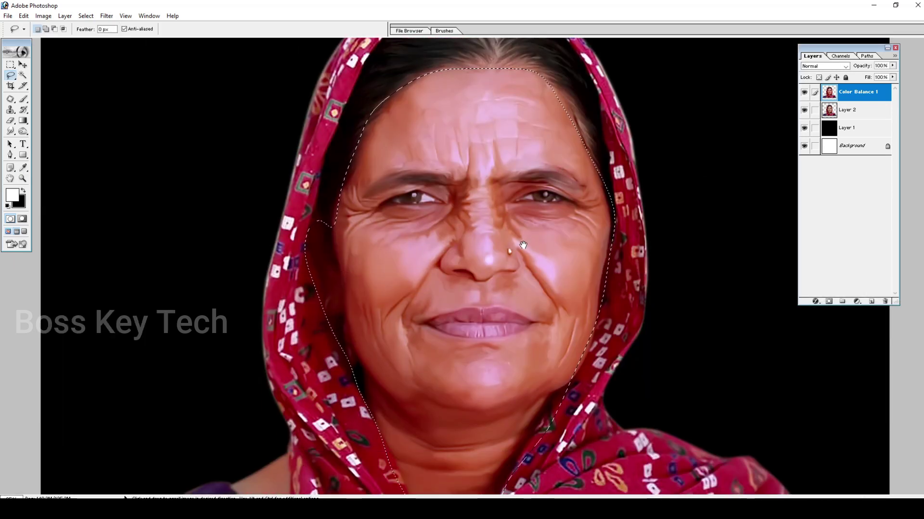
{"action": "key", "text": "ctrl+m"}
{"action": "left_click_drag", "start_coordinate": [577, 282], "coordinate": [582, 278]}
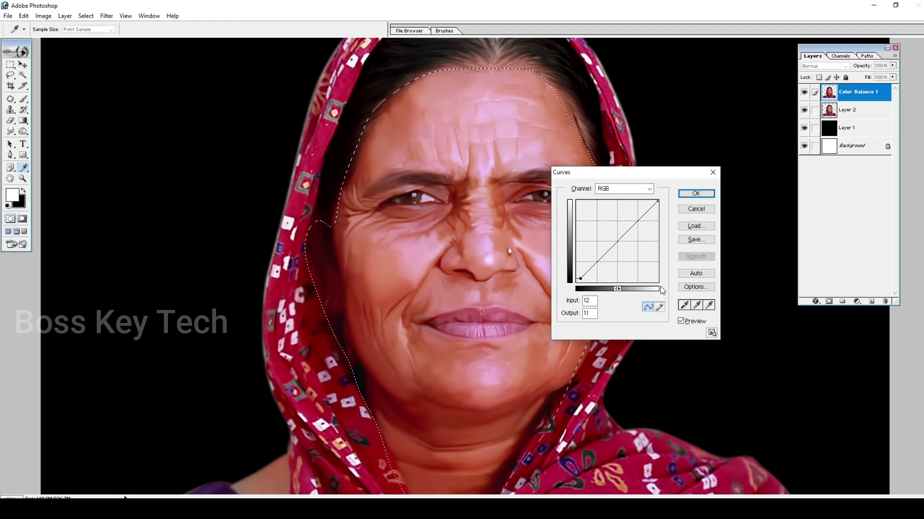
{"action": "left_click_drag", "start_coordinate": [657, 200], "coordinate": [650, 202]}
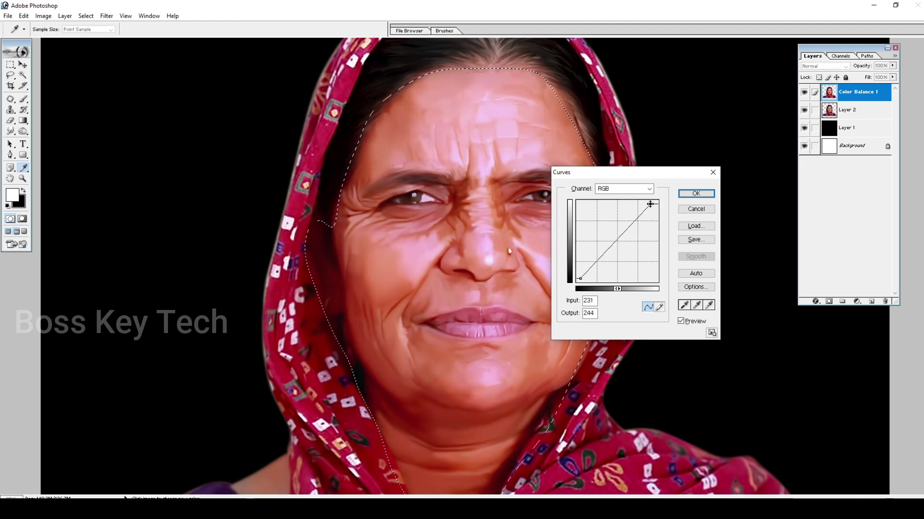
{"action": "left_click", "coordinate": [693, 321]}
{"action": "left_click", "coordinate": [692, 322]}
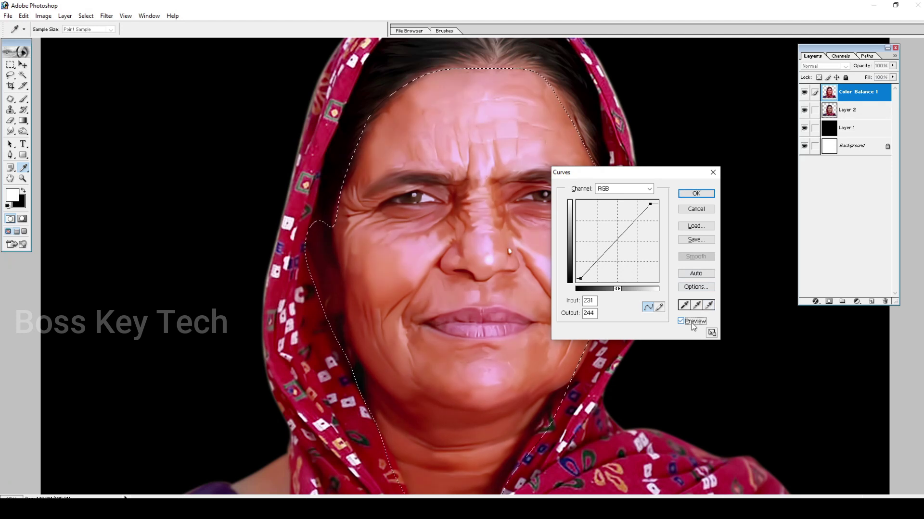
{"action": "key", "text": "Return"}
{"action": "key", "text": "ctrl+0"}
{"action": "key", "text": "ctrl+d"}
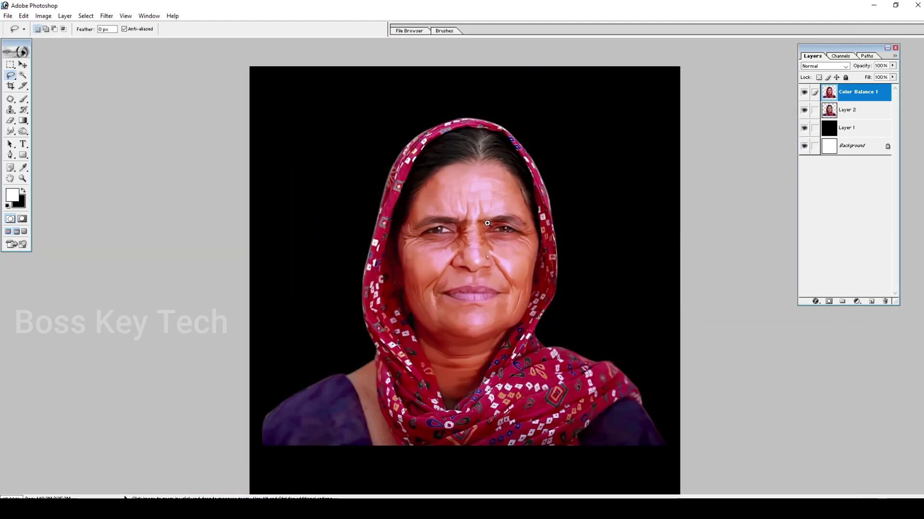
Copy a feathered lasso selection of the portrait's right-hand side, from mid-cheek outward, to a new layer
{"action": "key", "text": "ctrl+plus"}
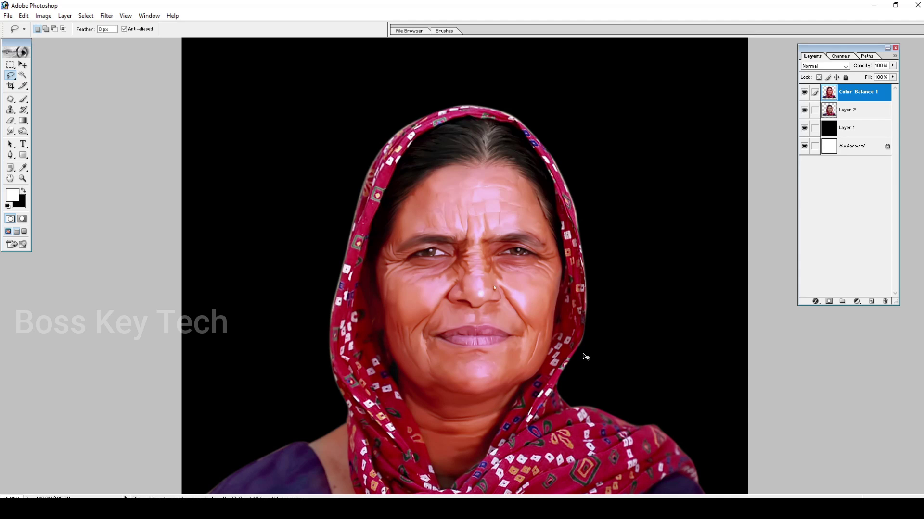
{"action": "key", "text": "ctrl+plus"}
{"action": "key", "text": "ctrl+plus"}
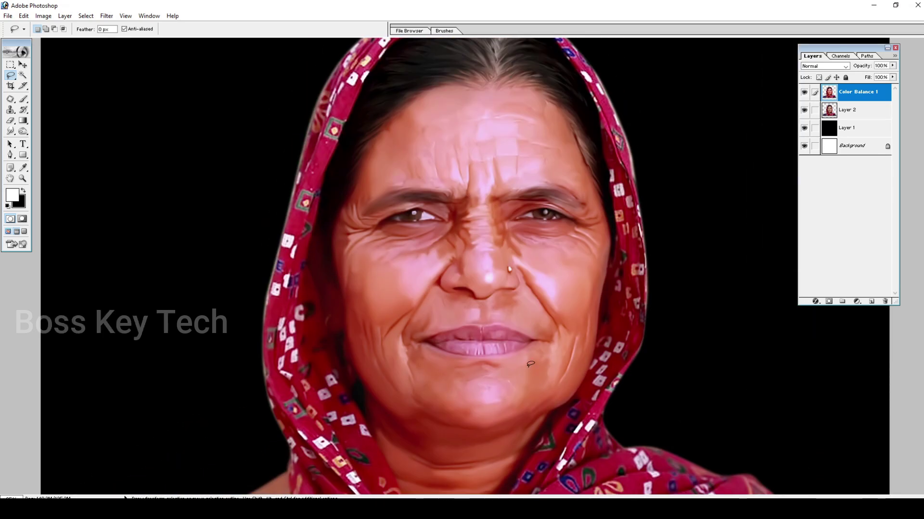
{"action": "scroll", "coordinate": [530, 364], "scroll_direction": "up", "scroll_amount": 2}
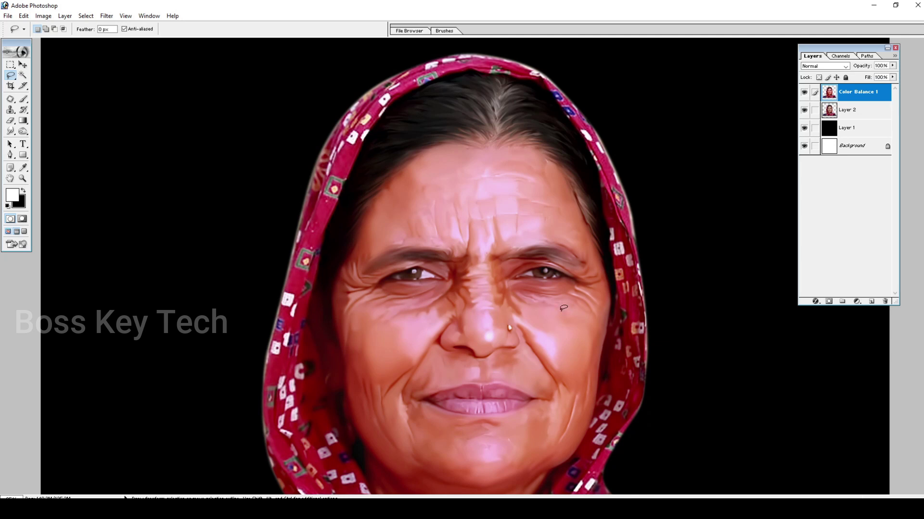
{"action": "key", "text": "ctrl+minus"}
{"action": "key", "text": "ctrl+minus"}
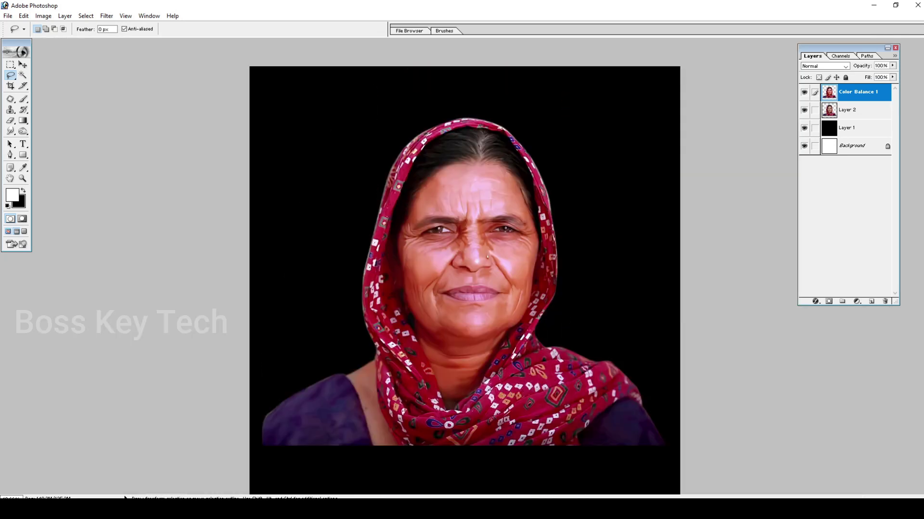
{"action": "left_click_drag", "start_coordinate": [515, 184], "coordinate": [525, 227]}
{"action": "mouse_move", "coordinate": [510, 281]}
{"action": "left_mouse_down"}
{"action": "mouse_move", "coordinate": [698, 336]}
{"action": "mouse_move", "coordinate": [431, 89]}
{"action": "left_mouse_up"}
{"action": "right_click", "coordinate": [536, 234]}
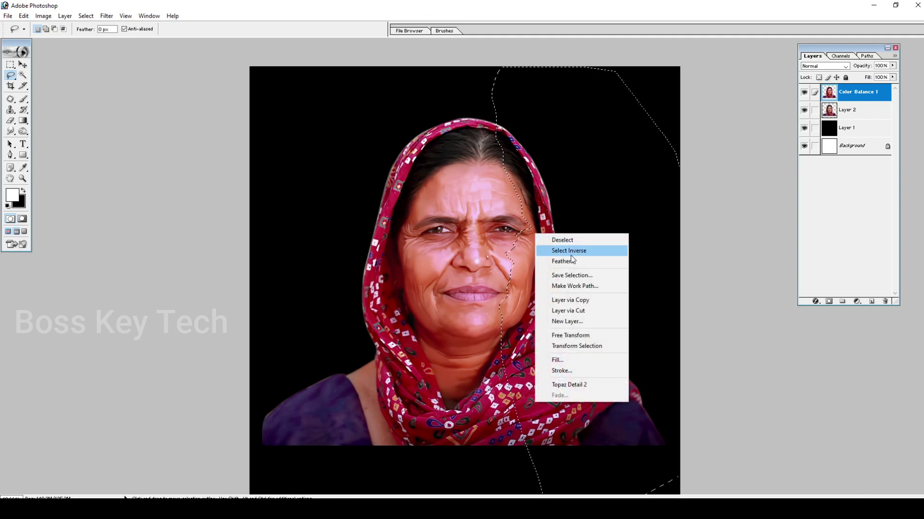
{"action": "left_click", "coordinate": [571, 261]}
{"action": "key", "text": "Return"}
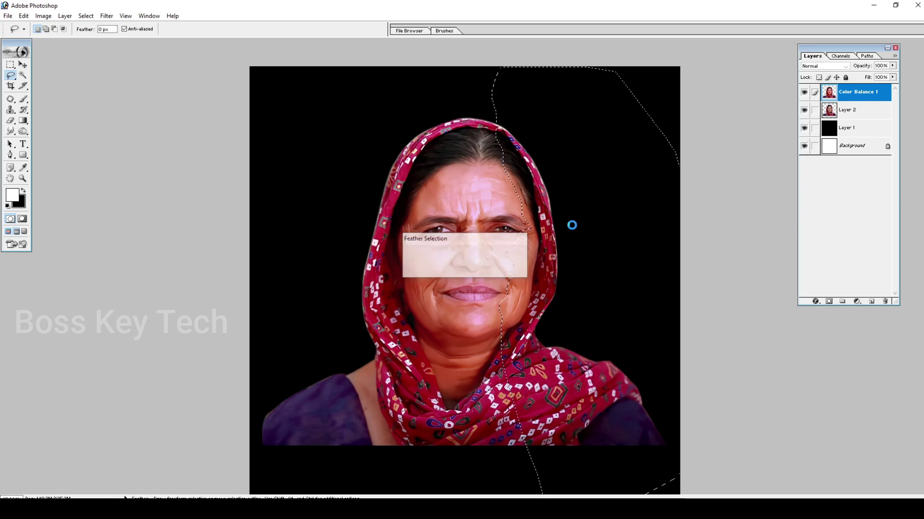
{"action": "key", "text": "ctrl+j"}
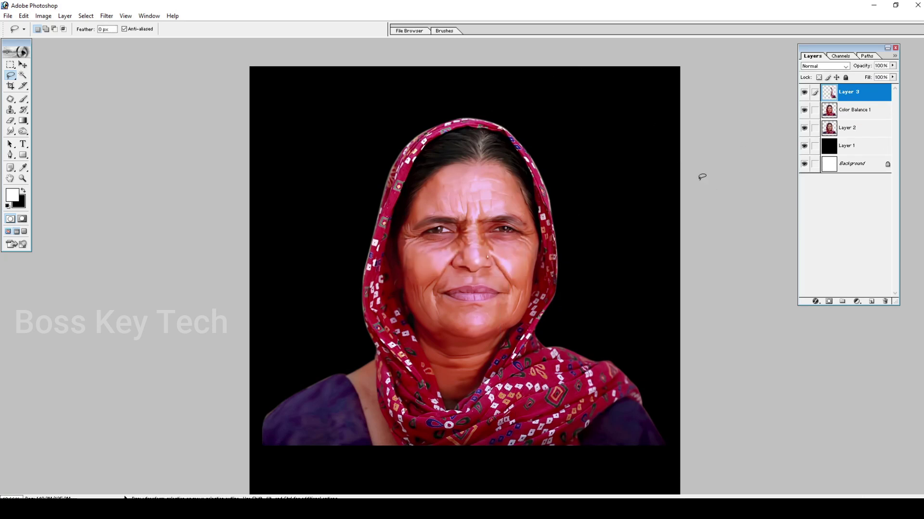
Tint the copied side layer with Color Balance, setting midtones to magenta -100 and highlights to magenta -32
{"action": "key", "text": "ctrl+b"}
{"action": "left_click", "coordinate": [808, 283]}
{"action": "left_click_drag", "start_coordinate": [784, 240], "coordinate": [730, 240]}
{"action": "key", "text": "ctrl+z"}
{"action": "left_click", "coordinate": [754, 281]}
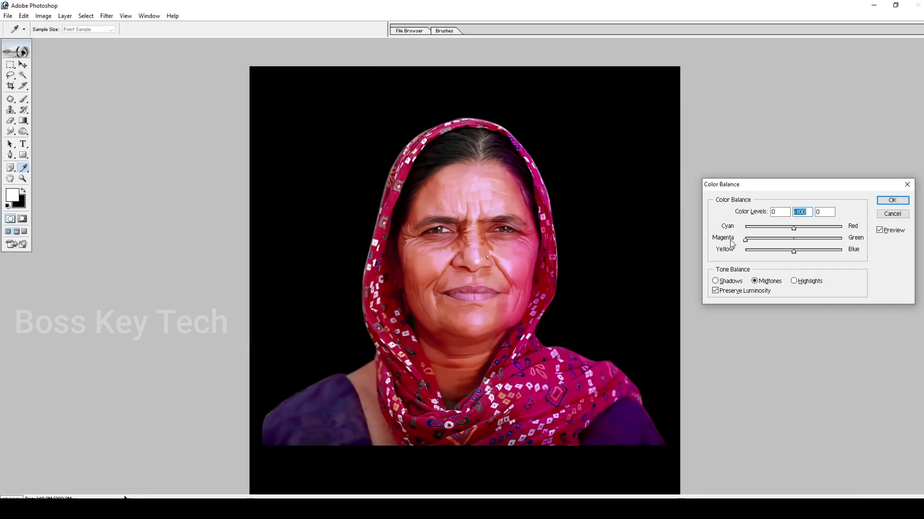
{"action": "left_click", "coordinate": [820, 281]}
{"action": "left_click_drag", "start_coordinate": [767, 239], "coordinate": [780, 239]}
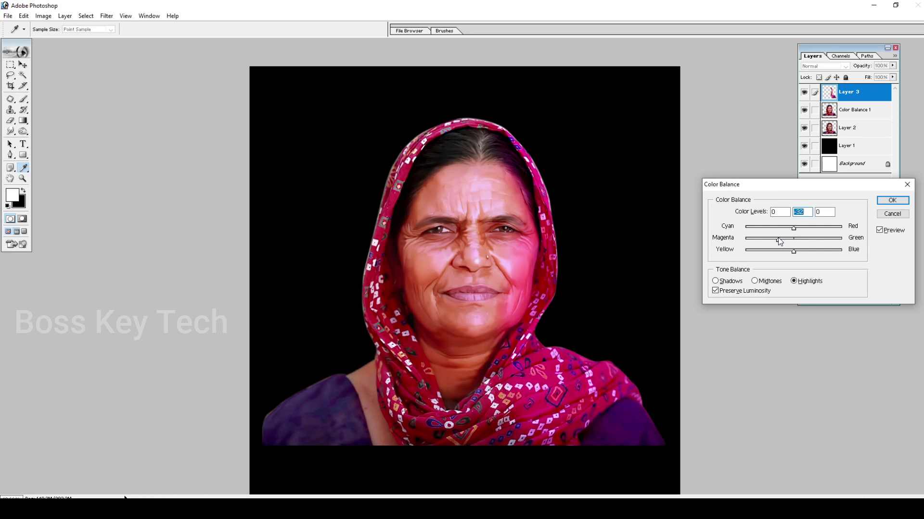
{"action": "key", "text": "Return"}
Switch to the Eraser and enlarge its soft brush to 1600 pixels
{"action": "key", "text": "e"}
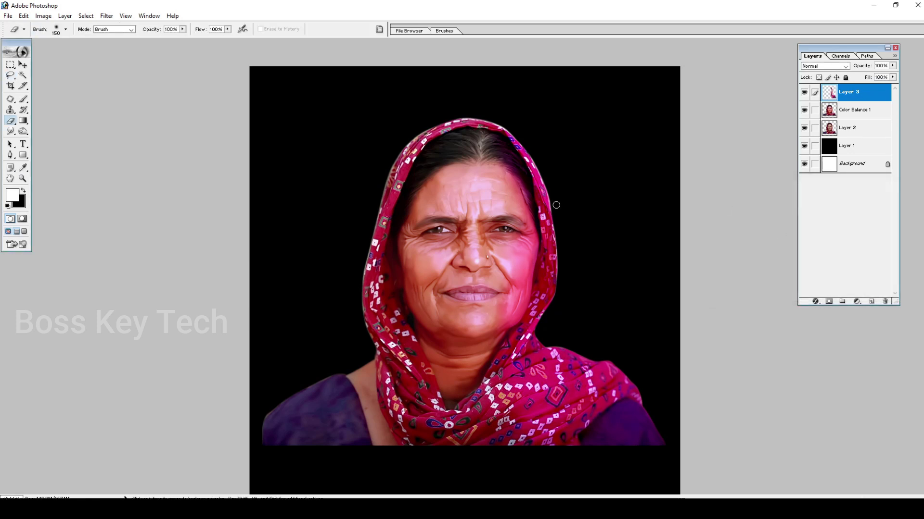
{"action": "key", "text": "bracketright"}
{"action": "key", "text": "bracketright"}
{"action": "key", "text": "bracketright"}
{"action": "key", "text": "bracketright"}
{"action": "key", "text": "bracketright"}
{"action": "key", "text": "bracketright"}
{"action": "key", "text": "bracketright"}
{"action": "key", "text": "bracketright"}
{"action": "key", "text": "bracketright"}
{"action": "key", "text": "bracketright"}
{"action": "key", "text": "bracketright"}
{"action": "key", "text": "bracketright"}
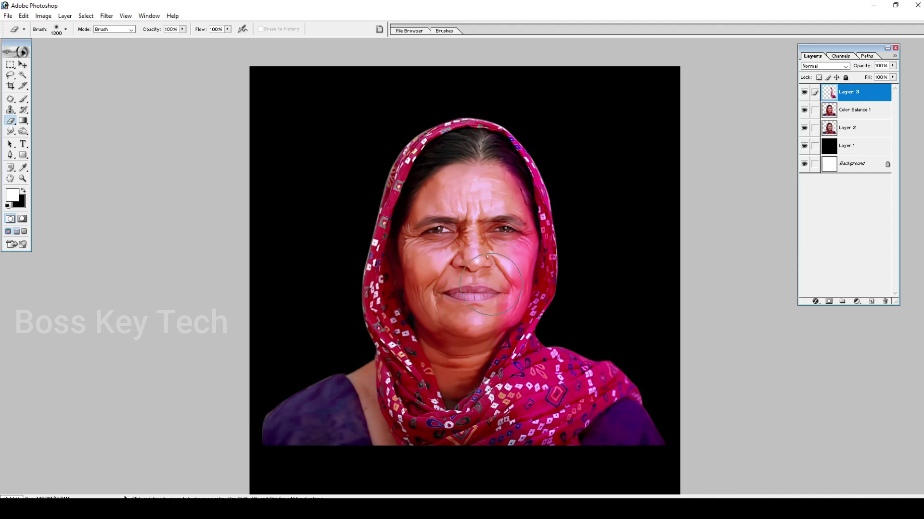
{"action": "key", "text": "bracketright"}
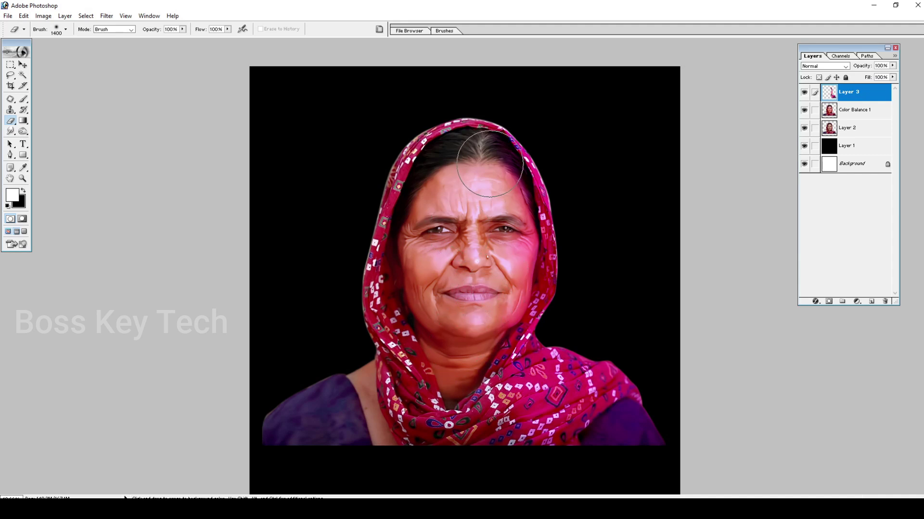
{"action": "key", "text": "bracketright"}
{"action": "key", "text": "bracketright"}
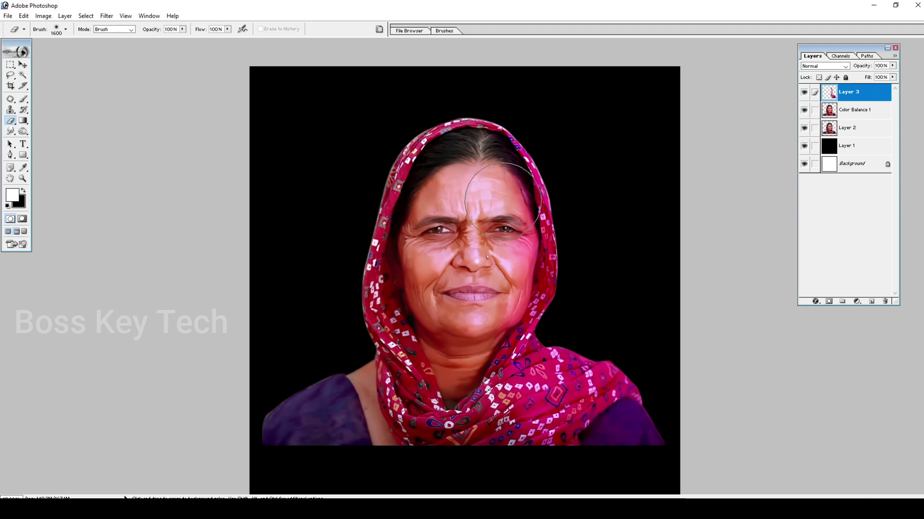
Copy a feathered lasso selection of the portrait's left-hand side from the Color Balance 1 layer to a new layer
{"action": "left_click", "coordinate": [838, 111]}
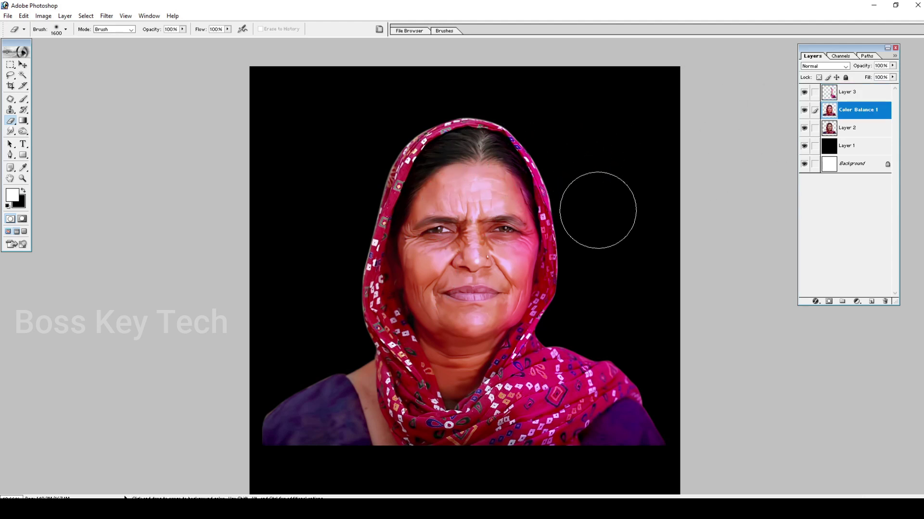
{"action": "key", "text": "l"}
{"action": "left_click_drag", "start_coordinate": [381, 108], "coordinate": [441, 176]}
{"action": "mouse_move", "coordinate": [419, 231]}
{"action": "left_mouse_down"}
{"action": "mouse_move", "coordinate": [434, 260]}
{"action": "mouse_move", "coordinate": [433, 295]}
{"action": "mouse_move", "coordinate": [422, 351]}
{"action": "mouse_move", "coordinate": [377, 440]}
{"action": "mouse_move", "coordinate": [231, 333]}
{"action": "mouse_move", "coordinate": [315, 101]}
{"action": "left_mouse_up"}
{"action": "right_click", "coordinate": [399, 174]}
{"action": "left_click", "coordinate": [421, 200]}
{"action": "key", "text": "Return"}
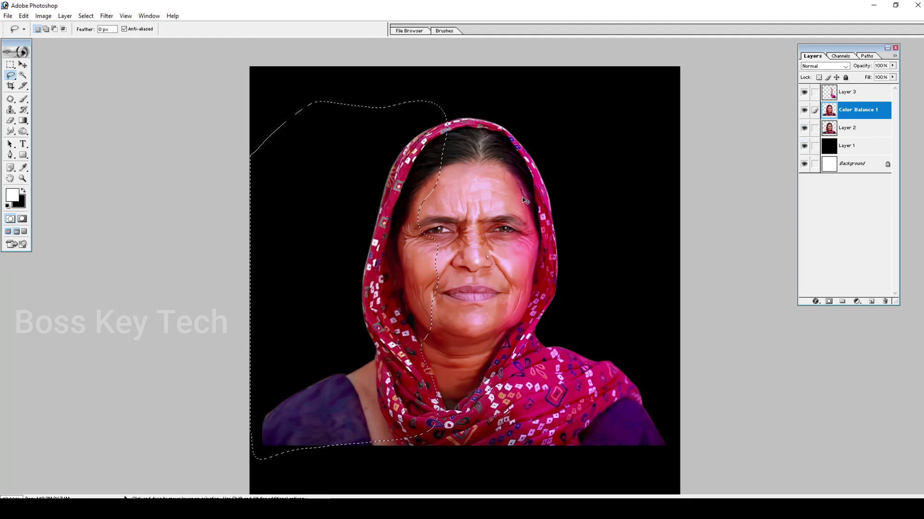
{"action": "key", "text": "ctrl+j"}
Shift Layer 4's midtones with Color Balance and set its highlights to green +6
{"action": "key", "text": "ctrl+b"}
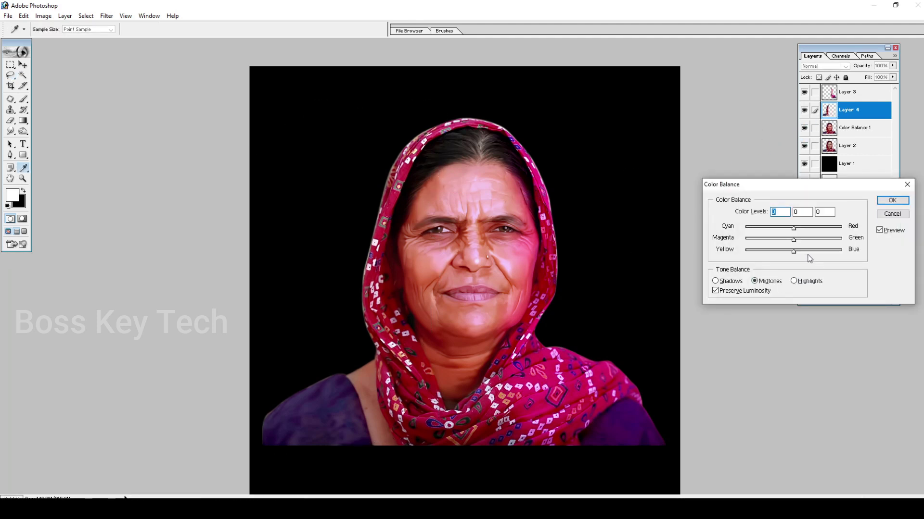
{"action": "left_click_drag", "start_coordinate": [793, 251], "coordinate": [816, 246]}
{"action": "left_click", "coordinate": [799, 281]}
{"action": "left_click_drag", "start_coordinate": [794, 239], "coordinate": [797, 240]}
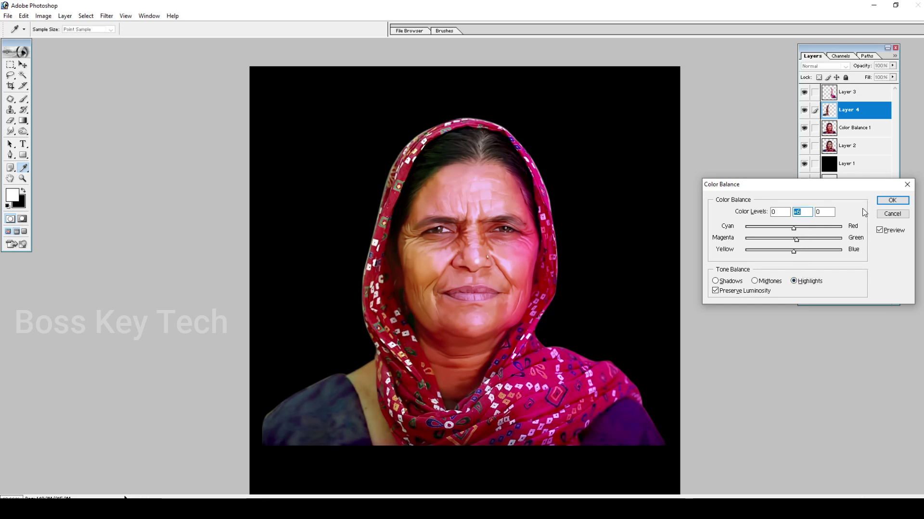
{"action": "left_click", "coordinate": [893, 200]}
Erase part of Layer 4's tint over the shoulder, and merge Layers 3 and 4 with the Color Balance 1 layer
{"action": "key", "text": "e"}
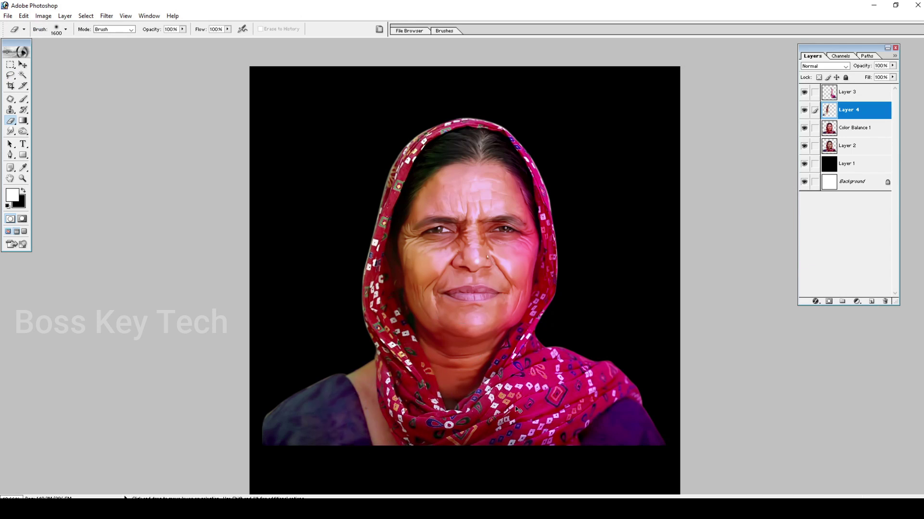
{"action": "key", "text": "ctrl+plus"}
{"action": "key", "text": "ctrl+minus"}
{"action": "left_click", "coordinate": [815, 129]}
{"action": "key", "text": "ctrl+e"}
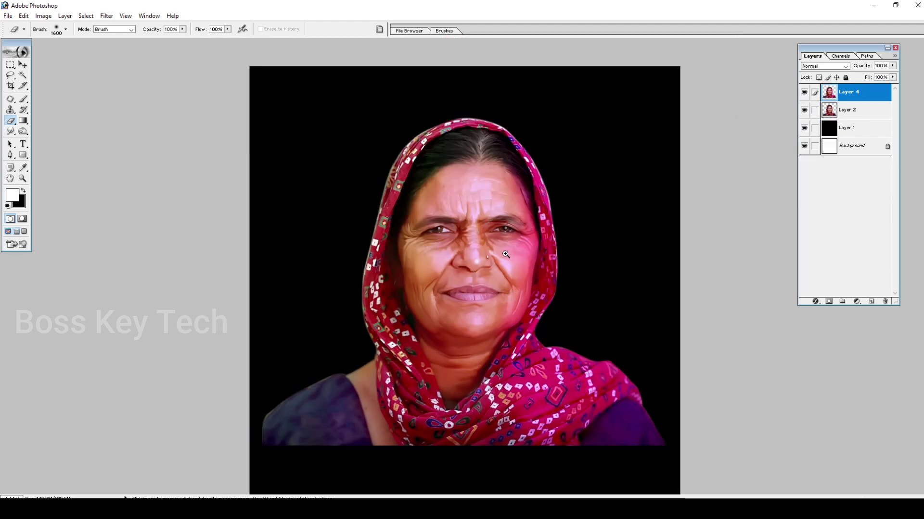
{"action": "left_click", "coordinate": [505, 257], "text": "ctrl"}
{"action": "left_click", "coordinate": [494, 281], "text": "ctrl"}
{"action": "mouse_move", "coordinate": [514, 339]}
{"action": "left_mouse_down"}
{"action": "mouse_move", "coordinate": [515, 303]}
{"action": "mouse_move", "coordinate": [528, 298]}
{"action": "left_mouse_up"}
{"action": "key", "text": "alt+i"}
{"action": "key", "text": "a"}
{"action": "key", "text": "c"}
{"action": "key", "text": "Up"}
{"action": "key", "text": "Up"}
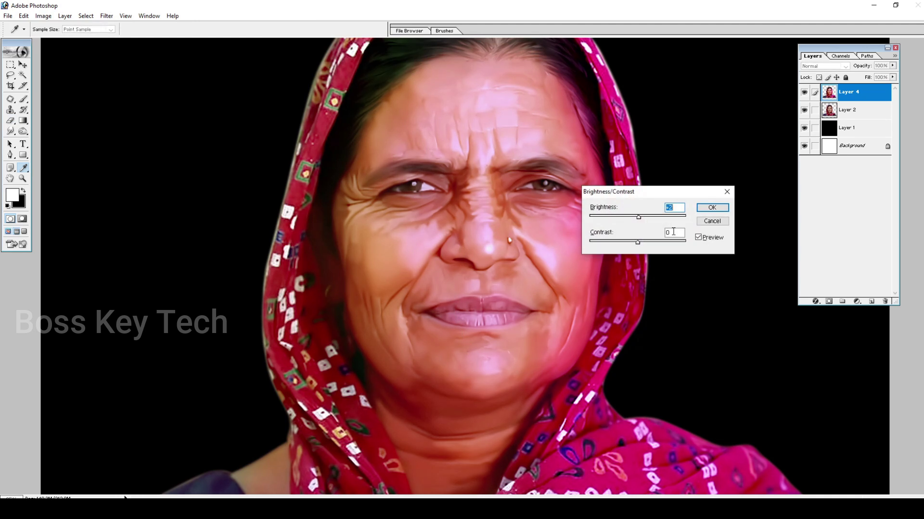
{"action": "key", "text": "Escape"}
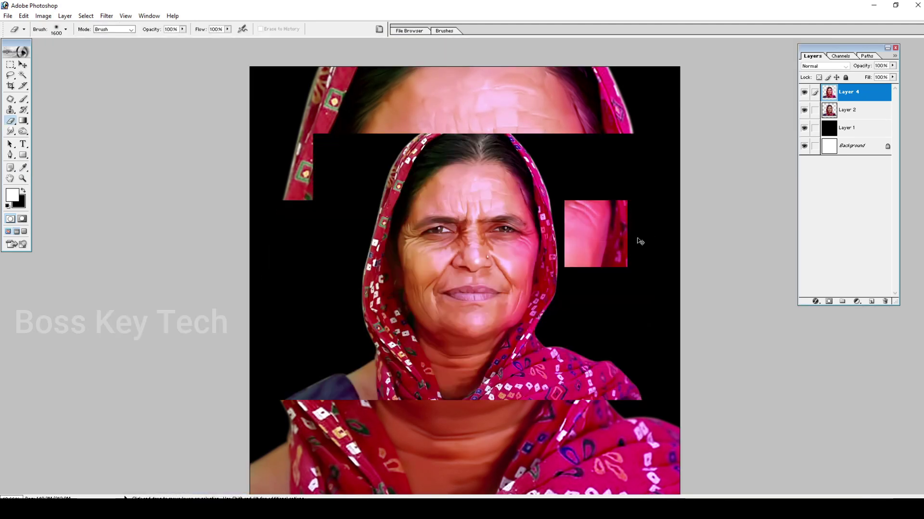
Use Selective Color on the merged portrait to set the Whites to cyan +49, magenta -46 and yellow -100
{"action": "left_click", "coordinate": [552, 275], "text": "ctrl"}
{"action": "key", "text": "alt+i"}
{"action": "key", "text": "a"}
{"action": "key", "text": "s"}
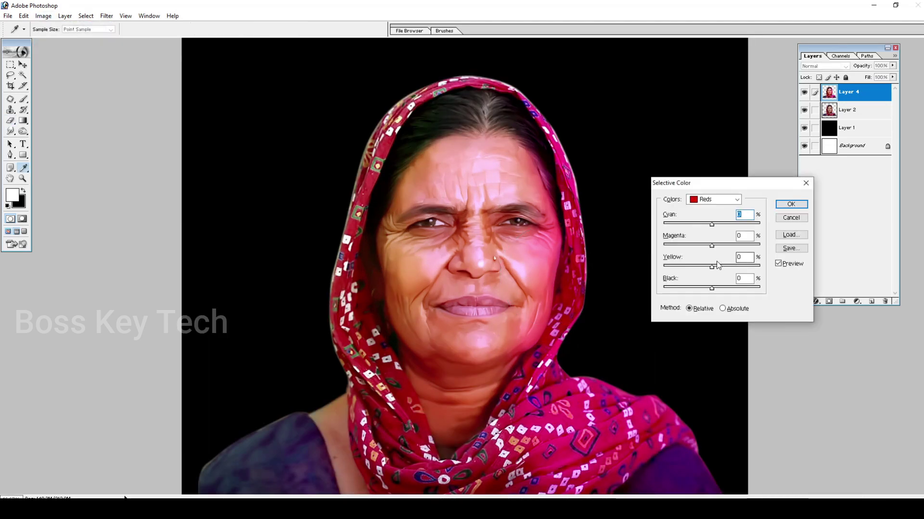
{"action": "left_click", "coordinate": [715, 199]}
{"action": "left_click", "coordinate": [710, 251]}
{"action": "left_click_drag", "start_coordinate": [713, 250], "coordinate": [736, 226]}
{"action": "left_click_drag", "start_coordinate": [711, 267], "coordinate": [663, 267]}
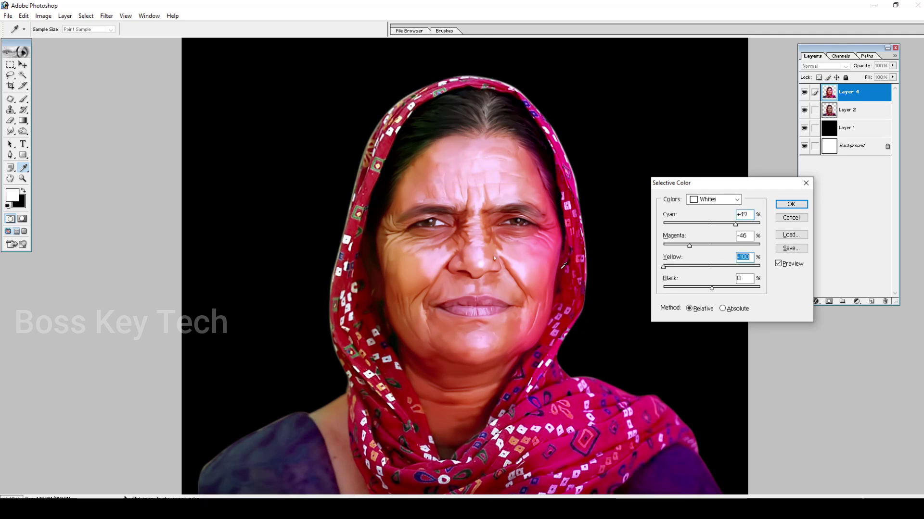
Adjust the Yellows in Selective Color, set the Reds to yellow +8, and apply the correction
{"action": "left_click", "coordinate": [737, 199]}
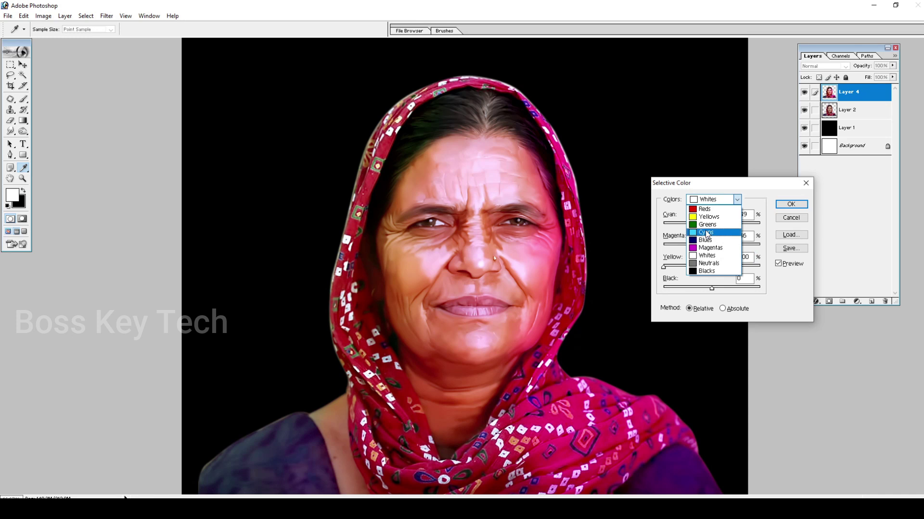
{"action": "left_click", "coordinate": [708, 217]}
{"action": "left_click_drag", "start_coordinate": [712, 245], "coordinate": [746, 270]}
{"action": "left_click", "coordinate": [712, 200]}
{"action": "left_click", "coordinate": [711, 207]}
{"action": "mouse_move", "coordinate": [715, 272]}
{"action": "left_mouse_down"}
{"action": "mouse_move", "coordinate": [728, 271]}
{"action": "mouse_move", "coordinate": [720, 270]}
{"action": "left_mouse_up"}
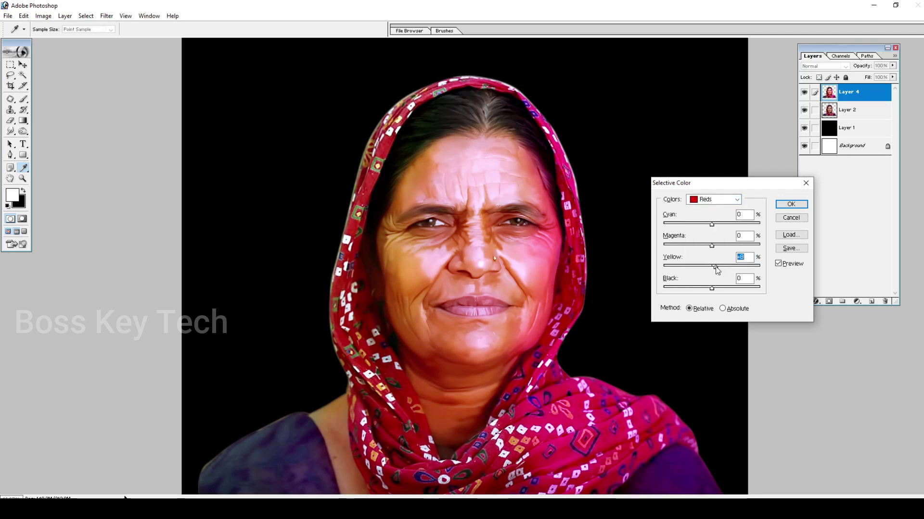
{"action": "key", "text": "Return"}
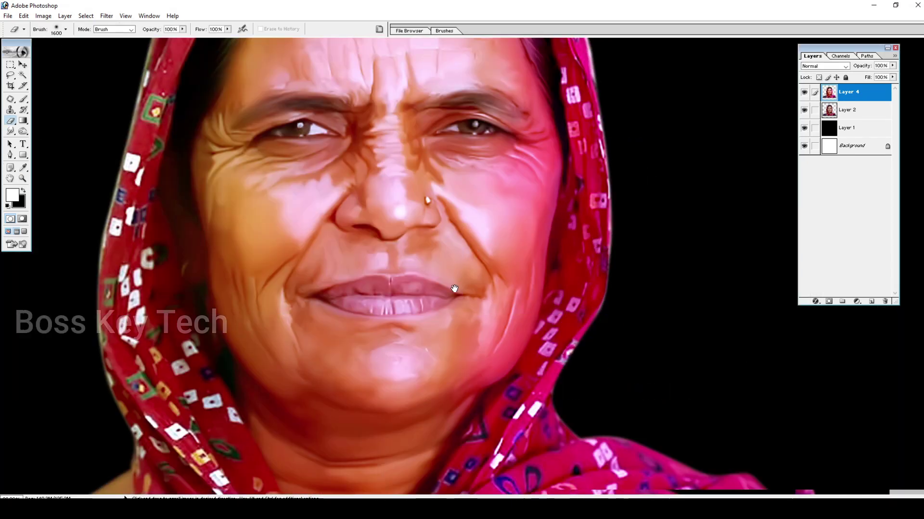
Lasso the upper-lip area between the nose and mouth and feather the selection by 100 pixels
{"action": "scroll", "coordinate": [338, 248], "scroll_direction": "up", "scroll_amount": 1}
{"action": "key", "text": "l"}
{"action": "mouse_move", "coordinate": [342, 227]}
{"action": "left_mouse_down"}
{"action": "mouse_move", "coordinate": [282, 325]}
{"action": "mouse_move", "coordinate": [394, 305]}
{"action": "mouse_move", "coordinate": [473, 328]}
{"action": "mouse_move", "coordinate": [468, 284]}
{"action": "left_mouse_up"}
{"action": "mouse_move", "coordinate": [437, 252]}
{"action": "left_mouse_down"}
{"action": "mouse_move", "coordinate": [384, 273]}
{"action": "mouse_move", "coordinate": [345, 266]}
{"action": "mouse_move", "coordinate": [332, 236]}
{"action": "left_mouse_up"}
{"action": "right_click", "coordinate": [419, 275]}
{"action": "left_click", "coordinate": [444, 301]}
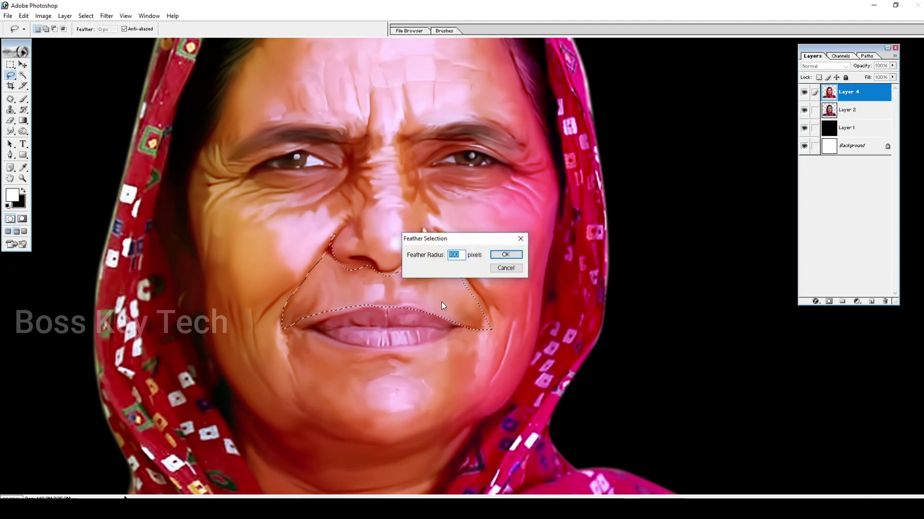
{"action": "key", "text": "Return"}
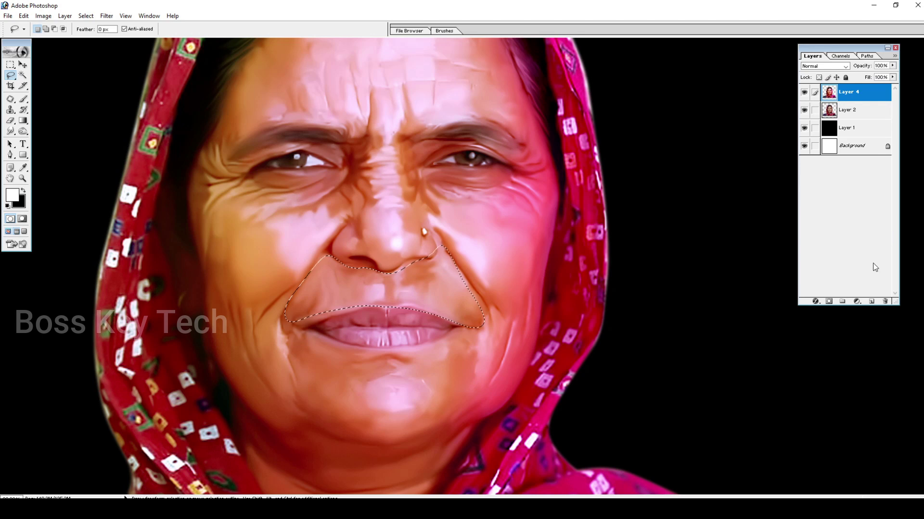
Fill the upper-lip selection on a new layer with pale cyan CDF8FB, and deselect
{"action": "left_click", "coordinate": [872, 301]}
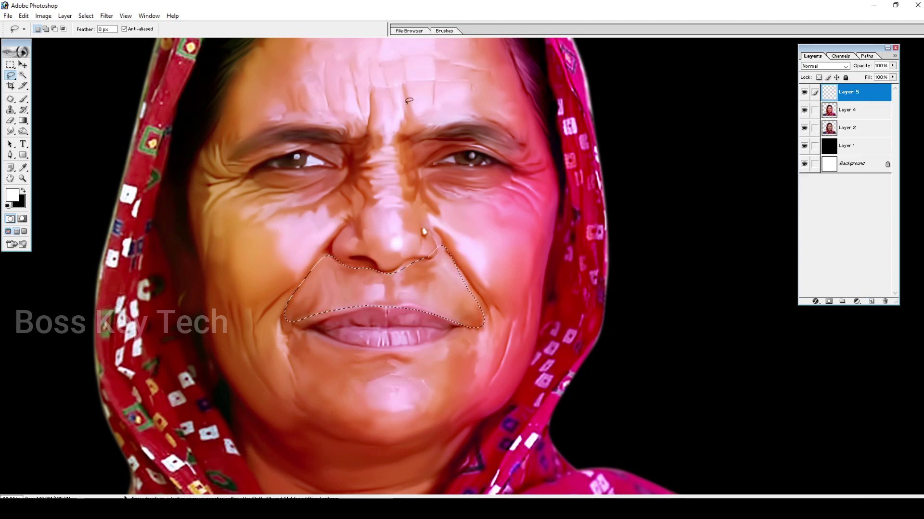
{"action": "left_click", "coordinate": [12, 194]}
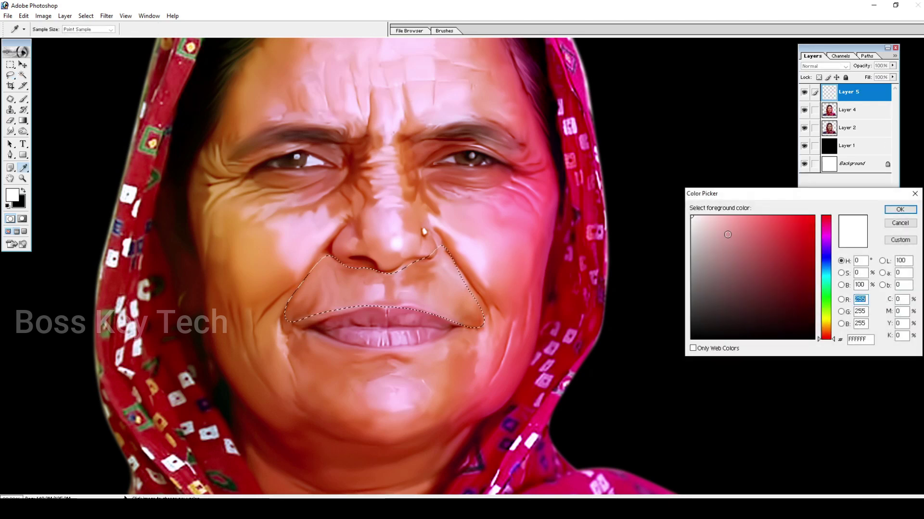
{"action": "left_click", "coordinate": [825, 277]}
{"action": "left_click", "coordinate": [714, 218]}
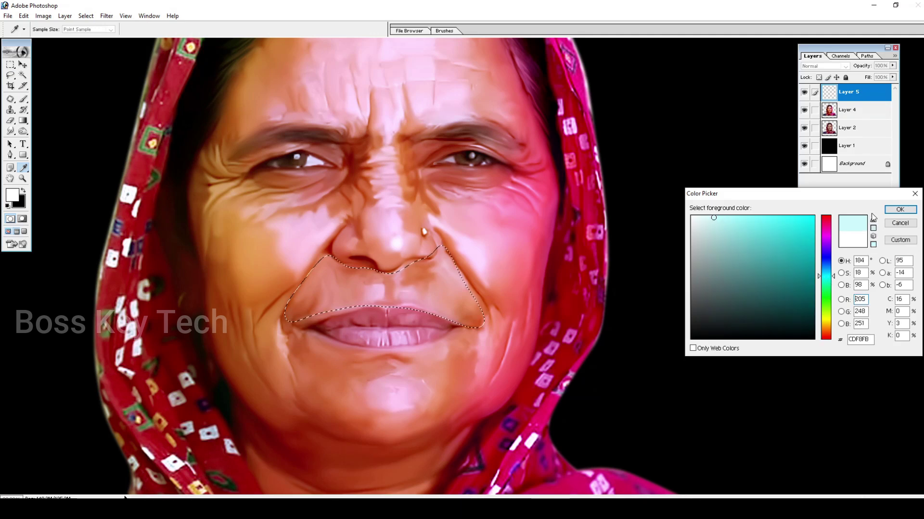
{"action": "left_click", "coordinate": [899, 210]}
{"action": "key", "text": "l"}
{"action": "key", "text": "alt+BackSpace"}
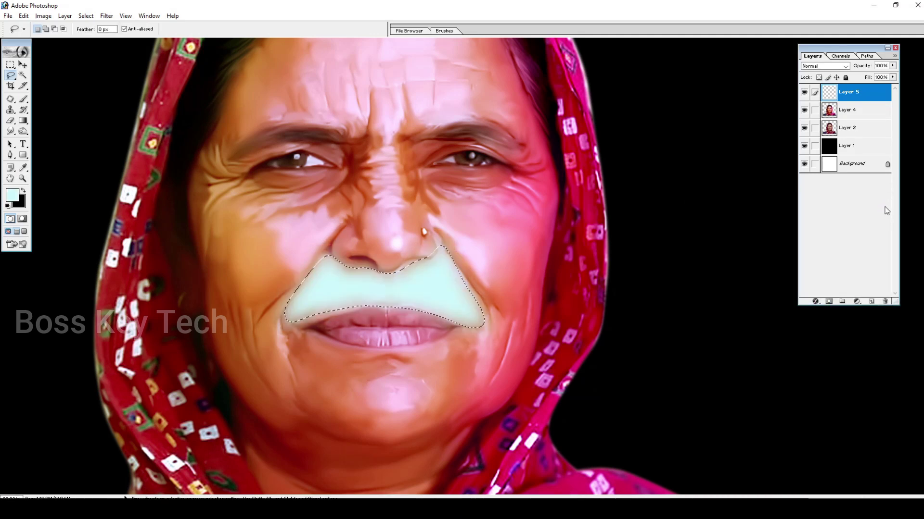
{"action": "key", "text": "ctrl+d"}
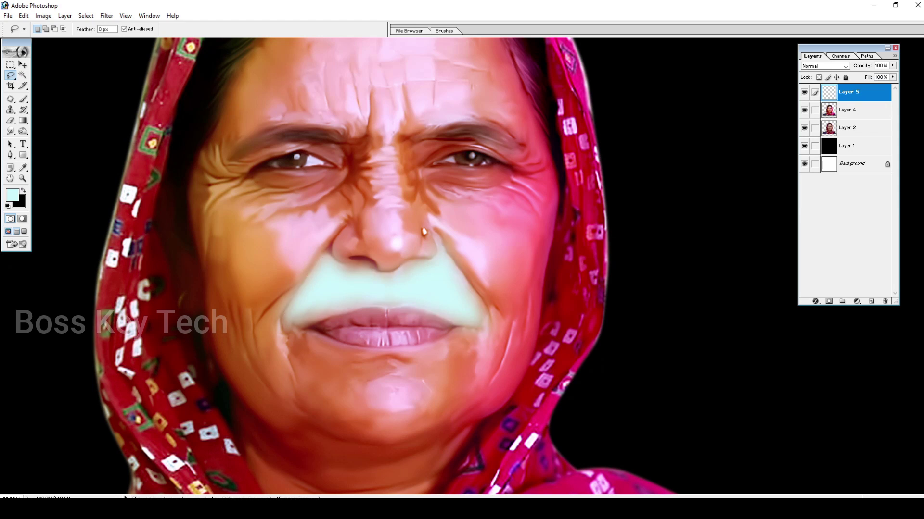
Set the blend mode of the pale cyan upper-lip layer to Soft Light
{"action": "left_click", "coordinate": [825, 67]}
{"action": "scroll", "coordinate": [826, 69], "scroll_direction": "down", "scroll_amount": 1}
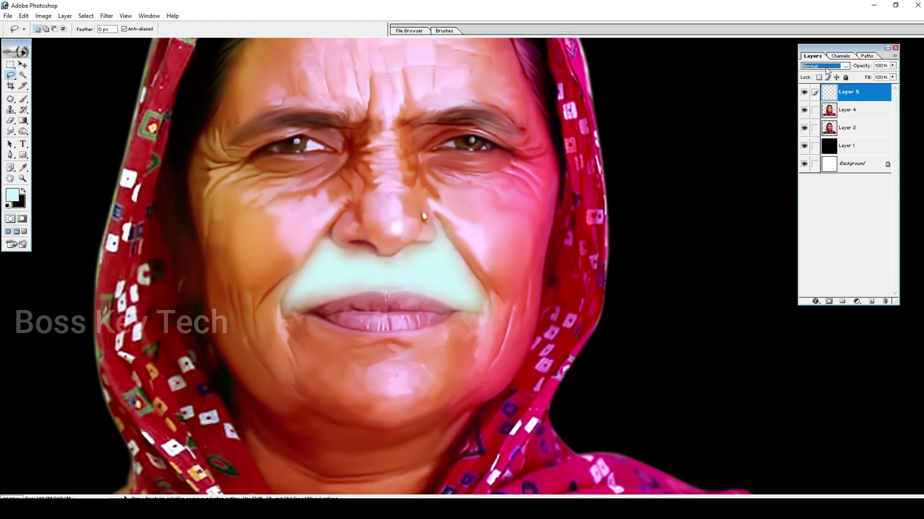
{"action": "scroll", "coordinate": [826, 71], "scroll_direction": "down", "scroll_amount": 5}
{"action": "scroll", "coordinate": [826, 70], "scroll_direction": "down", "scroll_amount": 1}
{"action": "scroll", "coordinate": [826, 70], "scroll_direction": "up", "scroll_amount": 1}
{"action": "scroll", "coordinate": [826, 69], "scroll_direction": "down", "scroll_amount": 7}
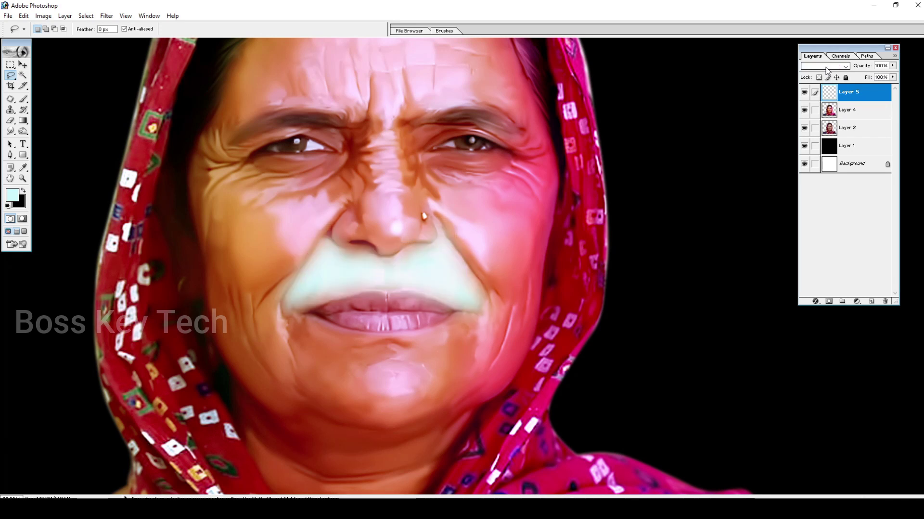
{"action": "scroll", "coordinate": [826, 69], "scroll_direction": "down", "scroll_amount": 1}
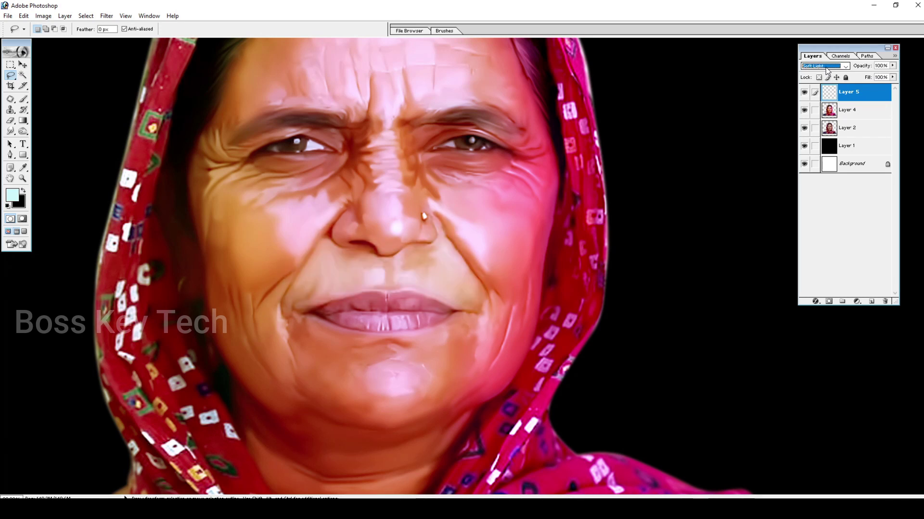
Shift the upper-lip layer's midtones to cyan -100 and blue +100 with Color Balance
{"action": "key", "text": "ctrl+0"}
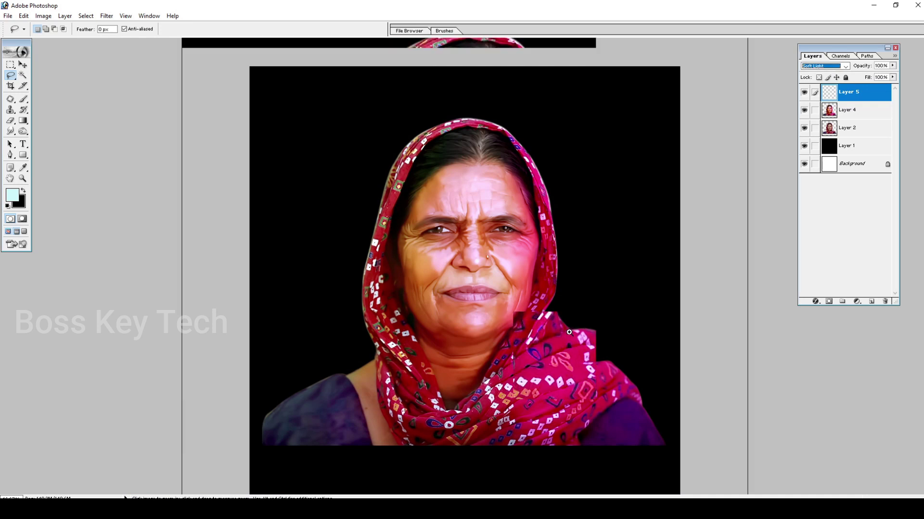
{"action": "key", "text": "ctrl+plus"}
{"action": "key", "text": "ctrl+plus"}
{"action": "key", "text": "ctrl+b"}
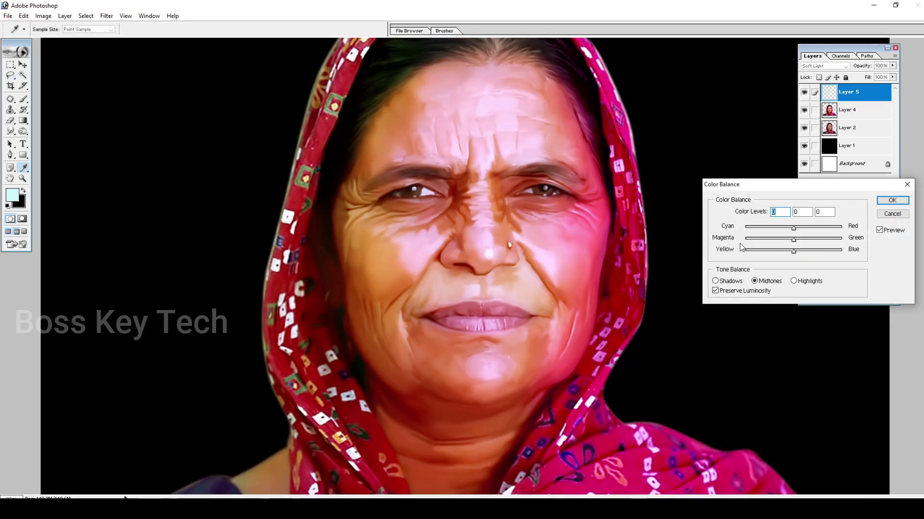
{"action": "left_click_drag", "start_coordinate": [793, 253], "coordinate": [844, 256]}
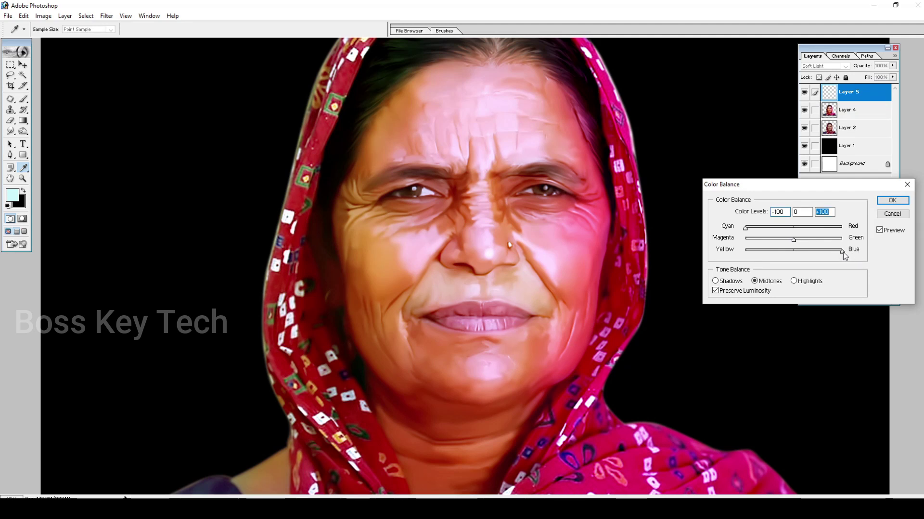
{"action": "left_click", "coordinate": [888, 202]}
Reduce the upper-lip layer's opacity to 62% and check the blend across the face
{"action": "left_click_drag", "start_coordinate": [892, 65], "coordinate": [875, 78]}
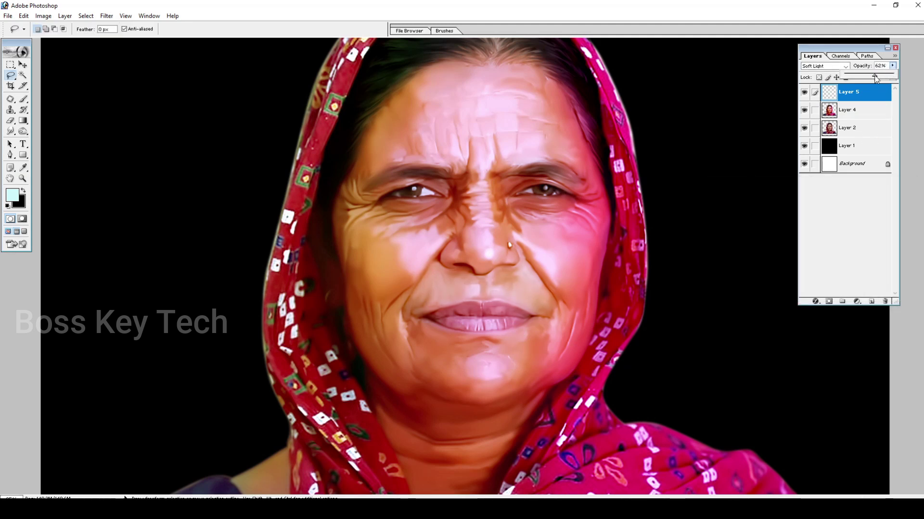
{"action": "left_click", "coordinate": [538, 289]}
{"action": "key", "text": "ctrl+plus"}
{"action": "key", "text": "ctrl+plus"}
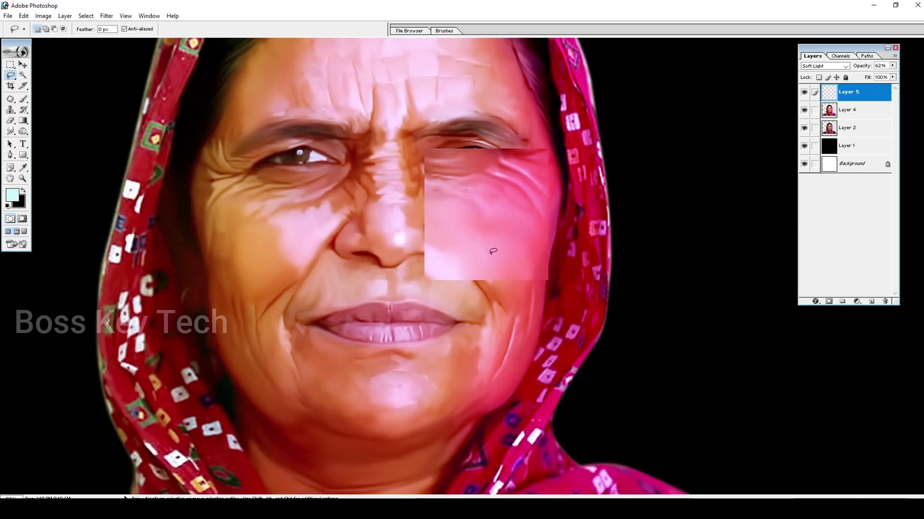
{"action": "key", "text": "ctrl+0"}
{"action": "key", "text": "ctrl+plus"}
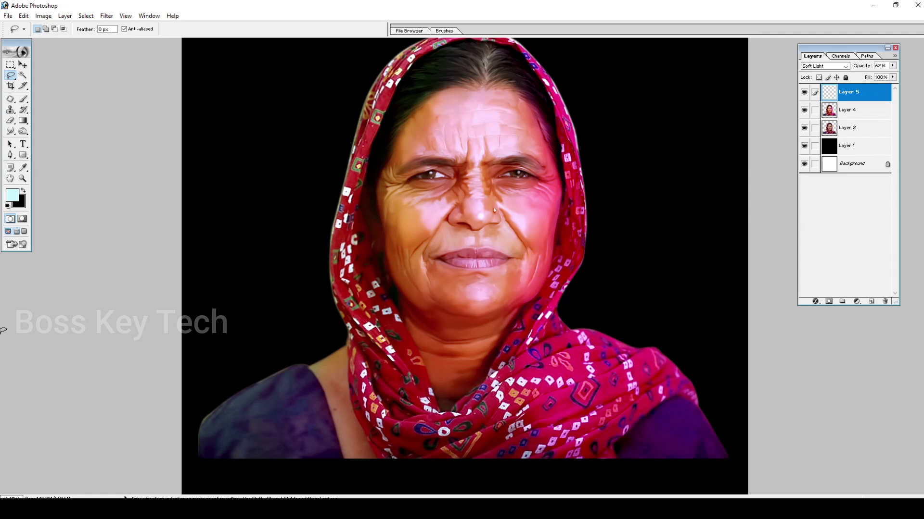
Compare the face up close with the top retouched layer, Layer 5, hidden and shown
{"action": "left_click", "coordinate": [465, 210], "text": "ctrl"}
{"action": "mouse_move", "coordinate": [501, 207]}
{"action": "left_mouse_down"}
{"action": "mouse_move", "coordinate": [500, 230]}
{"action": "mouse_move", "coordinate": [501, 191]}
{"action": "left_mouse_up"}
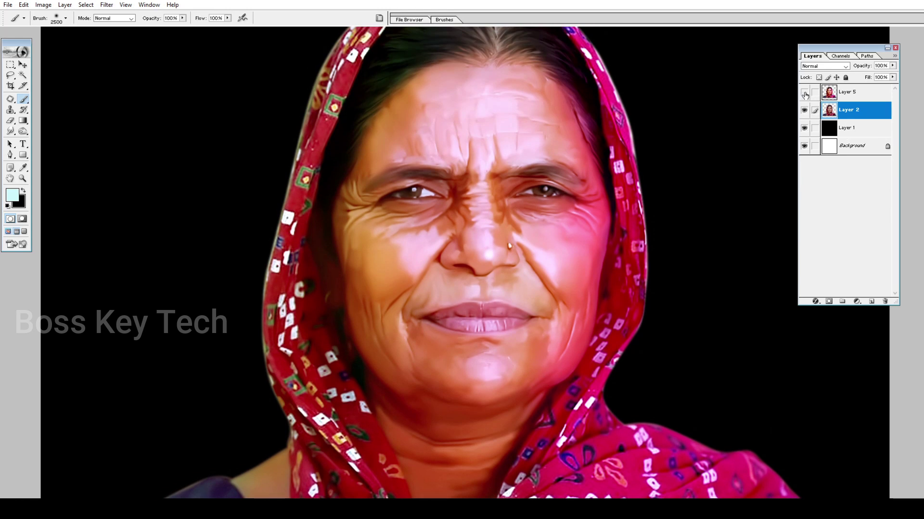
{"action": "left_click", "coordinate": [805, 95]}
{"action": "left_click", "coordinate": [805, 95]}
{"action": "left_click", "coordinate": [804, 94]}
{"action": "left_click", "coordinate": [805, 95]}
{"action": "key", "text": "ctrl+0"}
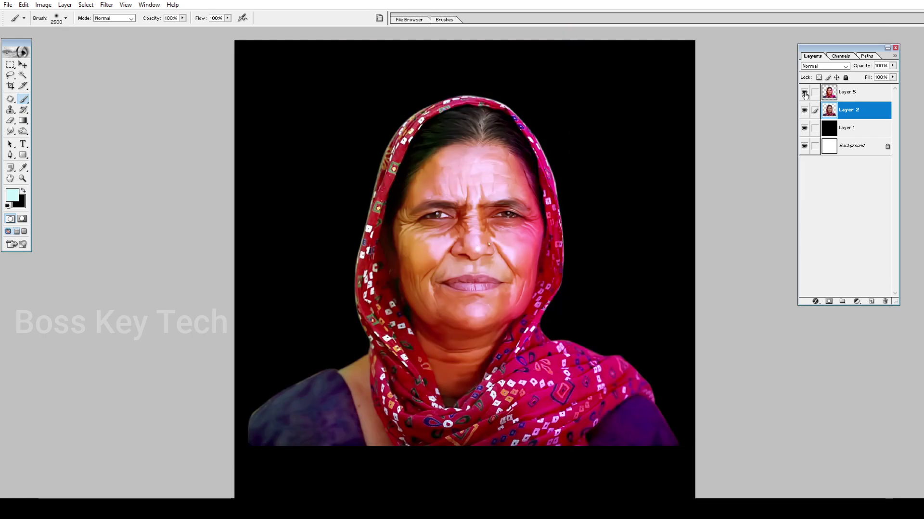
Examine the face, neck and scarf up close, and compare the whole portrait with and without Layer 5
{"action": "left_click", "coordinate": [591, 264], "text": "ctrl"}
{"action": "left_click", "coordinate": [591, 308], "text": "ctrl"}
{"action": "left_click_drag", "start_coordinate": [590, 308], "coordinate": [538, 377]}
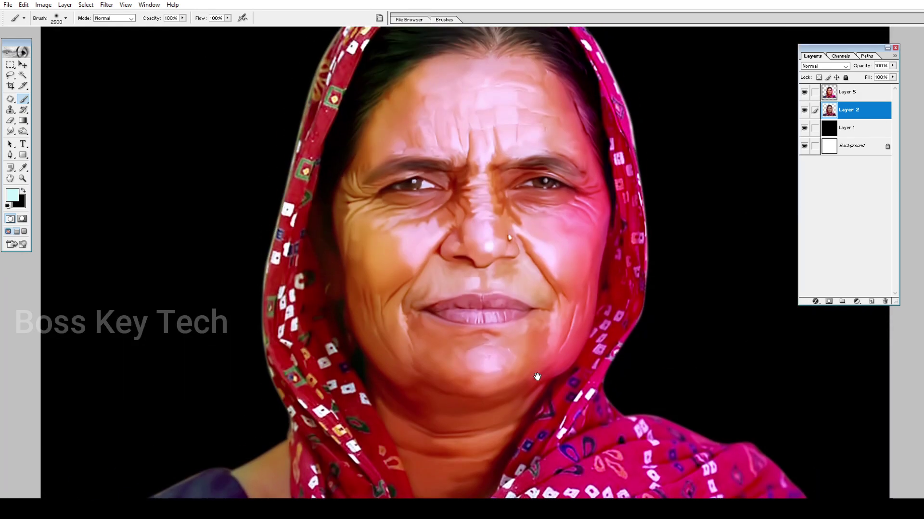
{"action": "left_click_drag", "start_coordinate": [620, 283], "coordinate": [556, 343]}
{"action": "scroll", "coordinate": [557, 337], "scroll_direction": "up", "scroll_amount": 2}
{"action": "scroll", "coordinate": [561, 351], "scroll_direction": "down", "scroll_amount": 6}
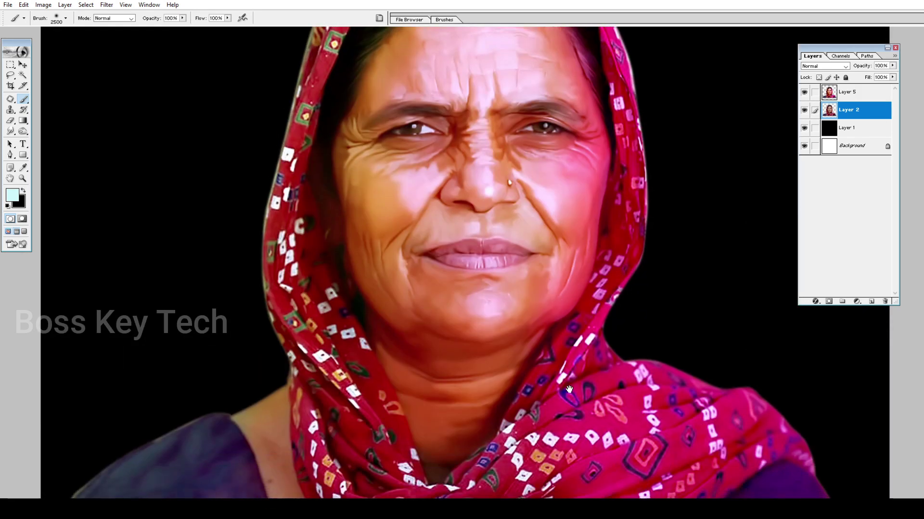
{"action": "scroll", "coordinate": [571, 373], "scroll_direction": "up", "scroll_amount": 2}
{"action": "key", "text": "ctrl+0"}
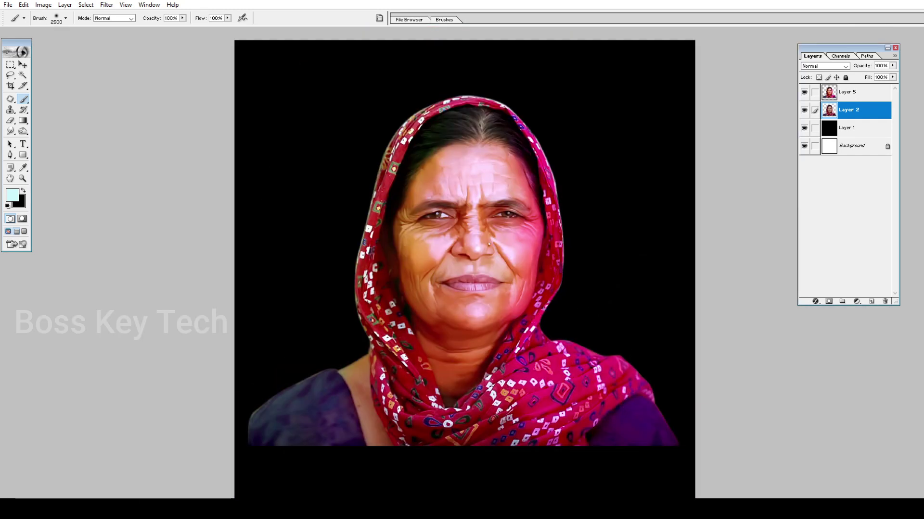
{"action": "left_click", "coordinate": [807, 92]}
{"action": "left_click", "coordinate": [806, 93]}
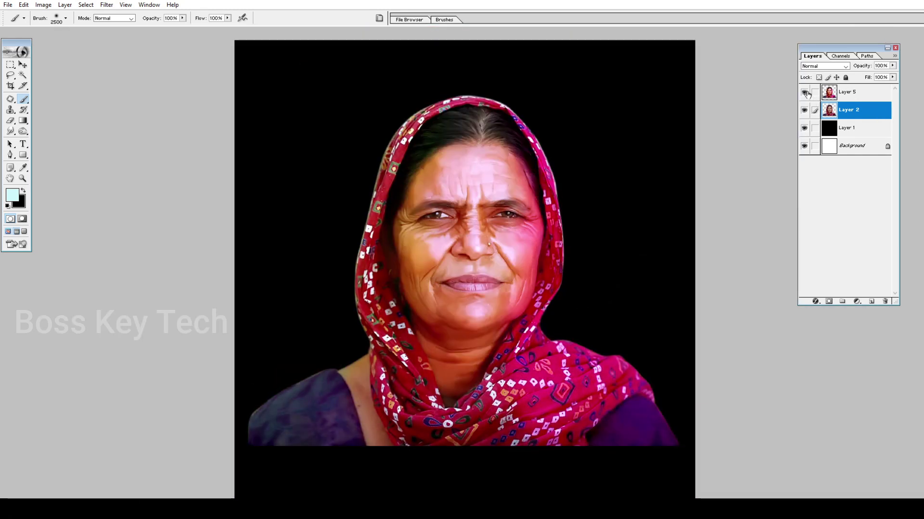